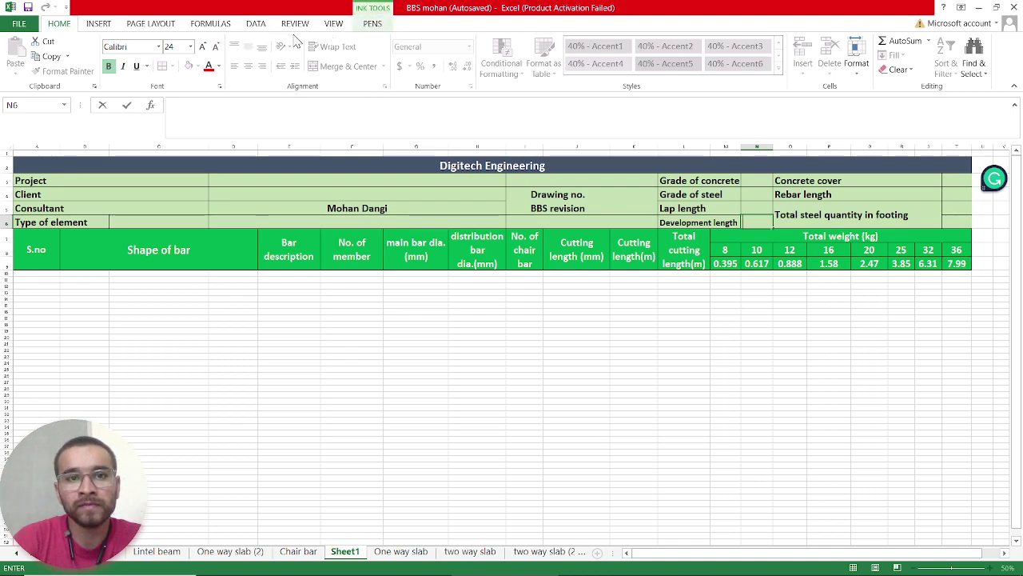
- Select the red pen from the ink drawing tools
left_click(371, 24)
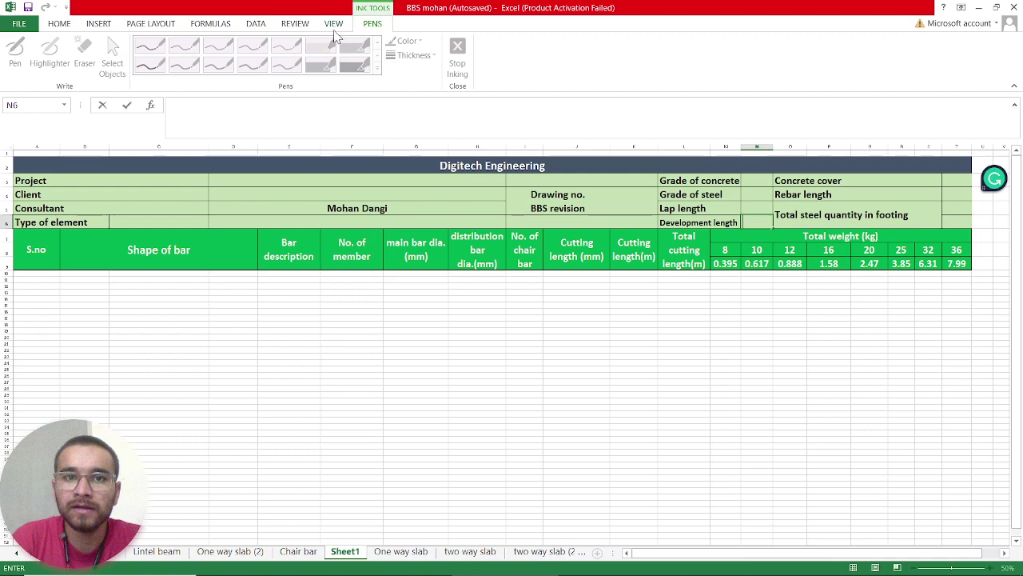
left_click(191, 325)
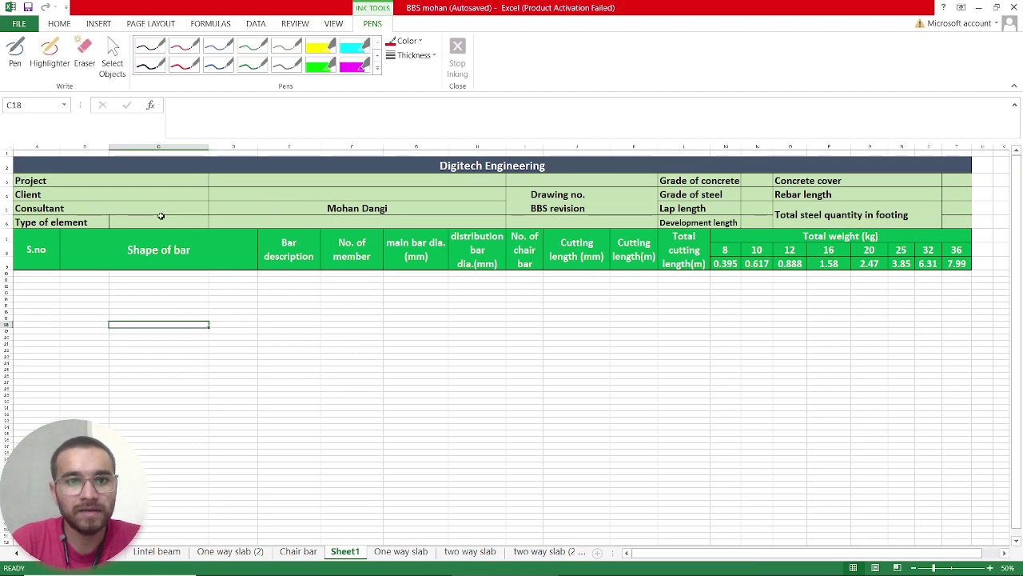
left_click(183, 48)
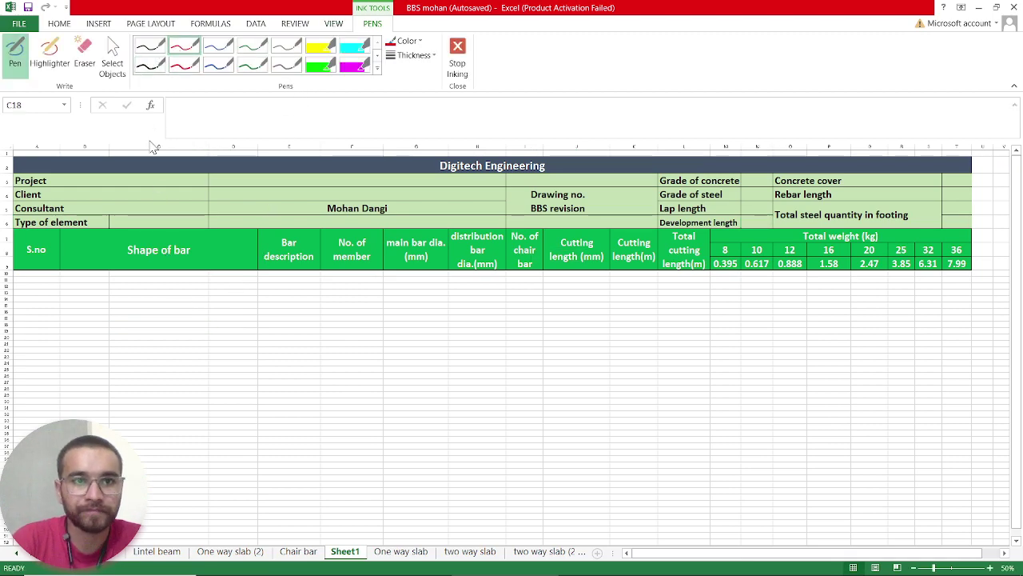
- Draw red arrows below the table labelled Row and Column, circling Row
left_click_drag(148, 304, 162, 390)
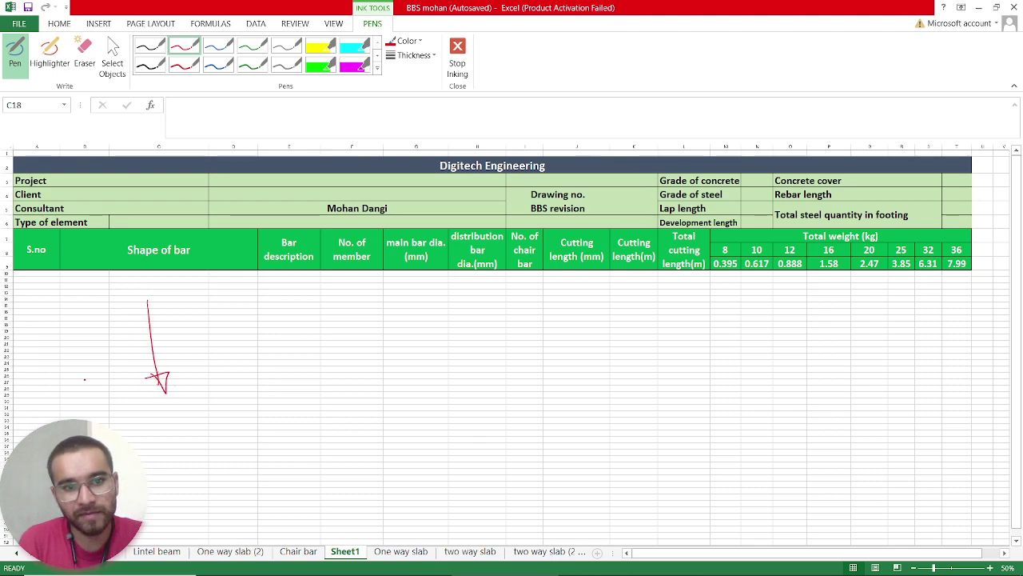
mouse_move(164, 306)
left_mouse_down()
mouse_move(323, 294)
mouse_move(355, 329)
left_mouse_up()
left_click_drag(349, 303, 405, 312)
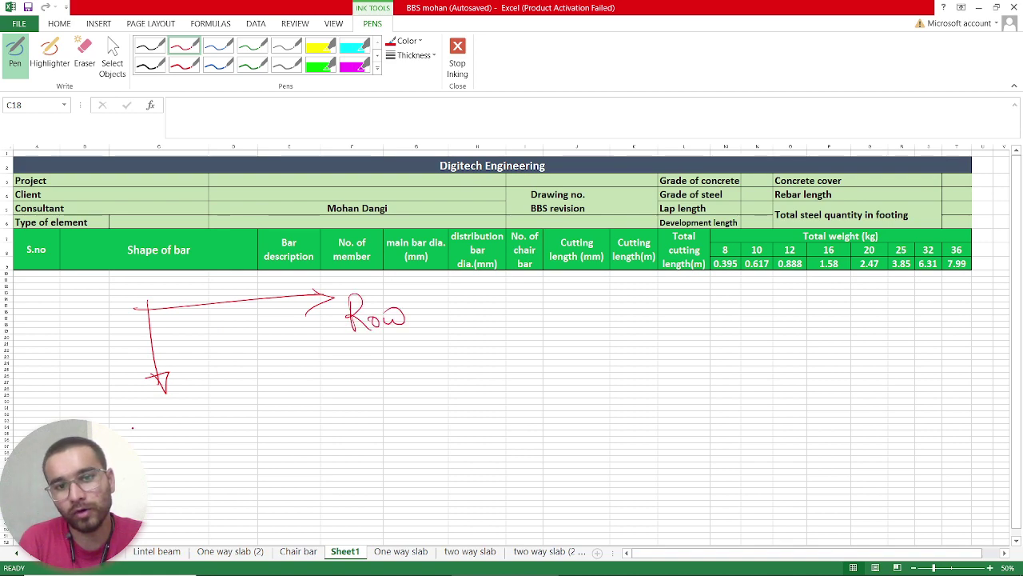
mouse_move(133, 427)
left_mouse_down()
mouse_move(144, 438)
mouse_move(169, 411)
mouse_move(188, 414)
left_mouse_up()
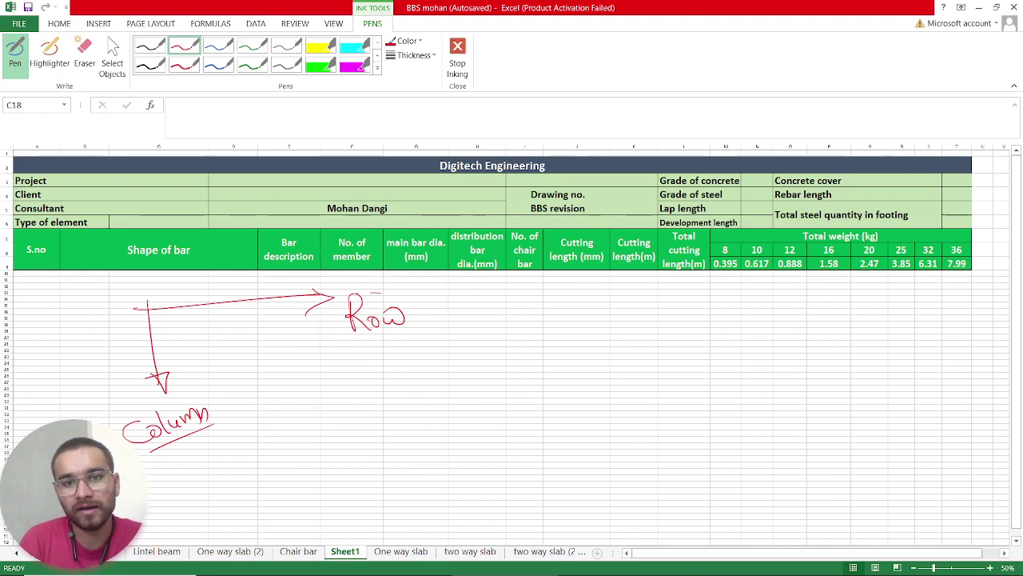
left_click_drag(416, 297, 403, 294)
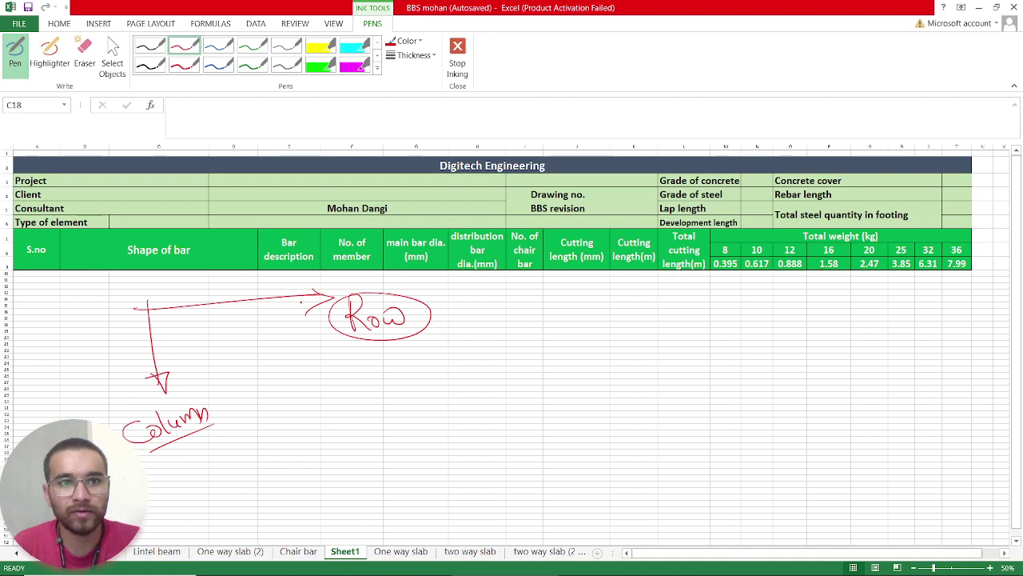
- Erase every red arrow, circle and Row/Column label, then stop inking
left_click(85, 54)
left_click(232, 303)
left_click_drag(164, 377, 195, 425)
left_click_drag(159, 360, 165, 349)
left_click_drag(316, 302, 394, 319)
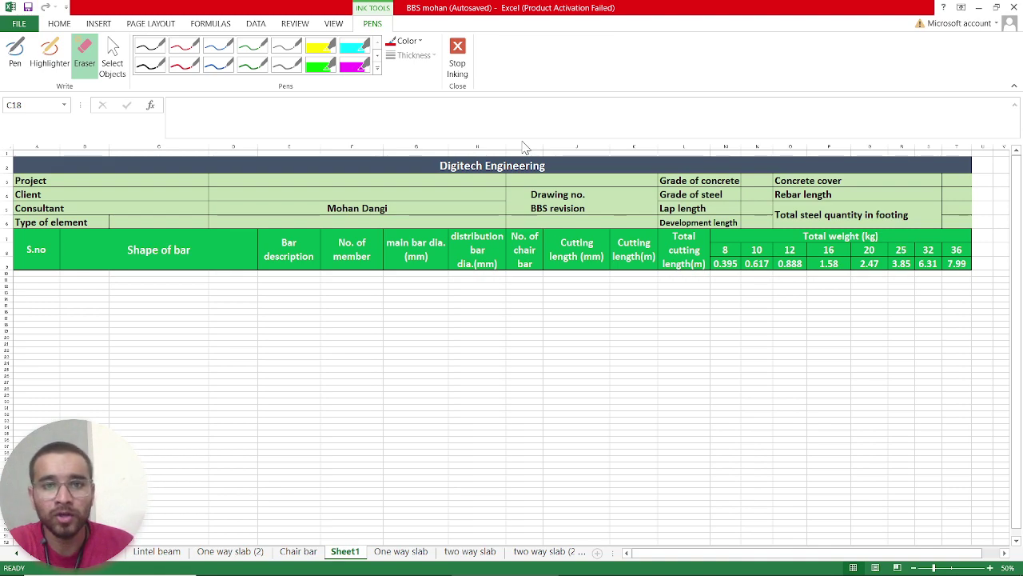
left_click(454, 59)
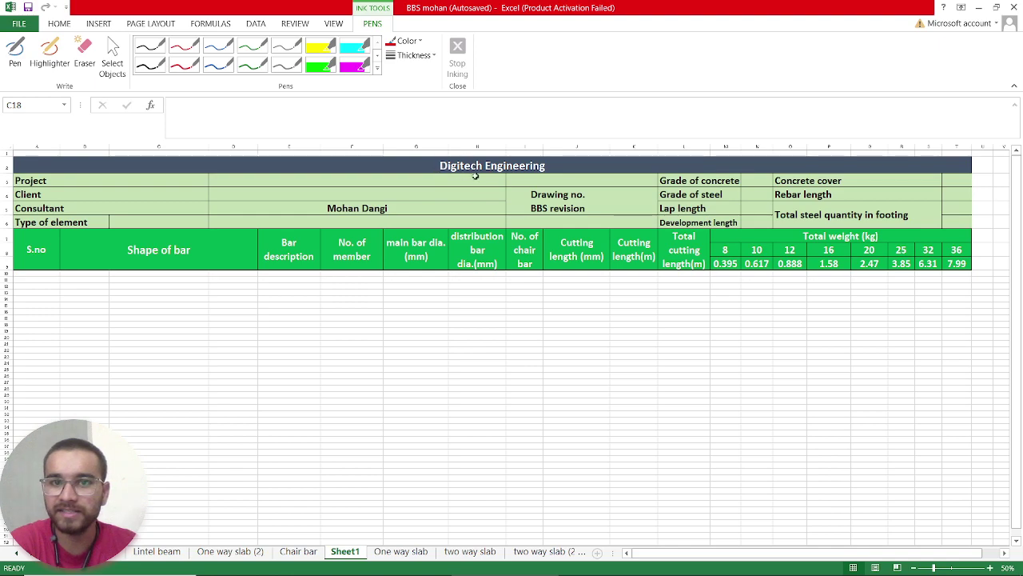
- Enter 'Digitech Engineering' in H20 and select row 20 from A to T
left_click(459, 336)
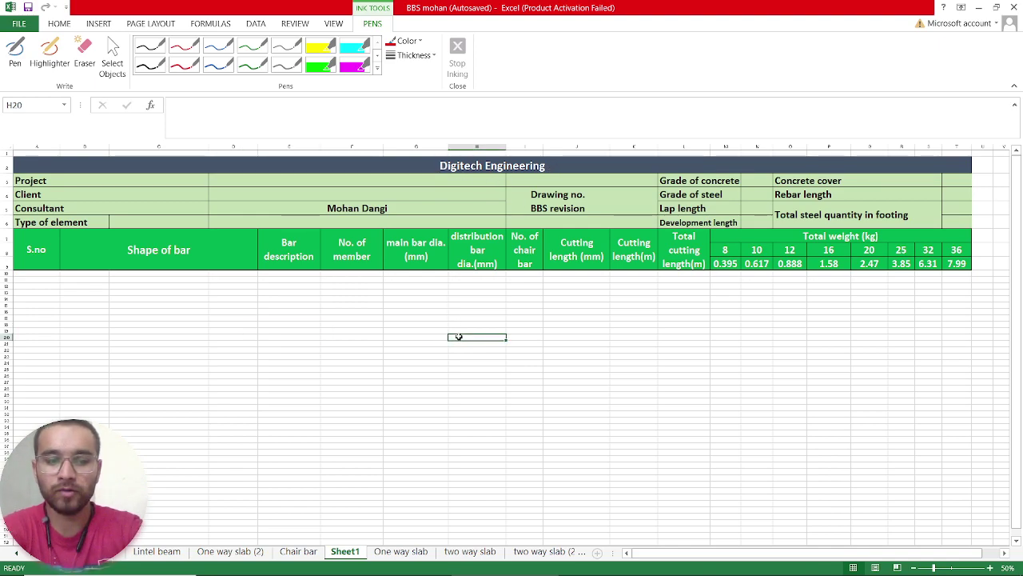
type("Digit")
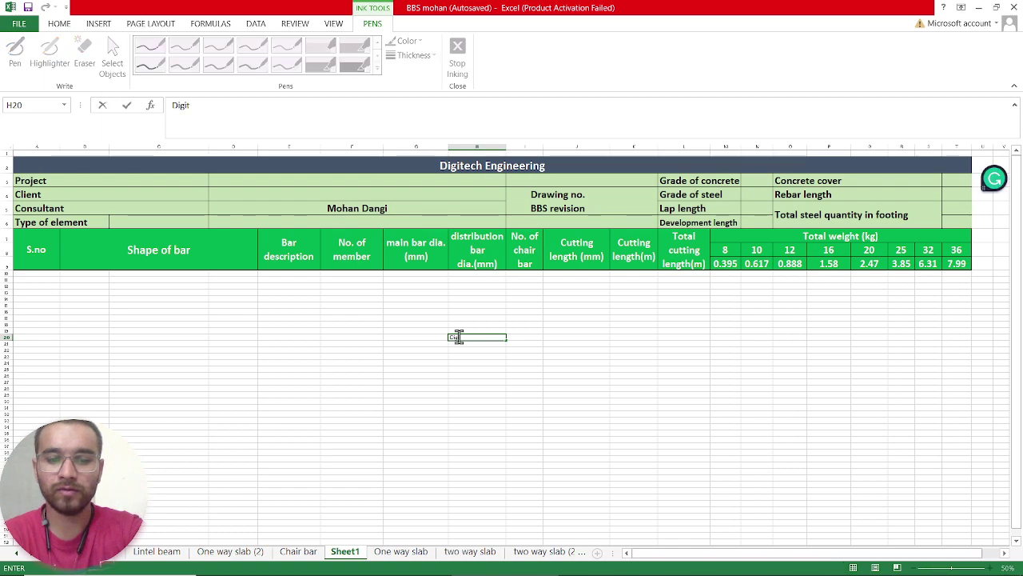
type("ech E")
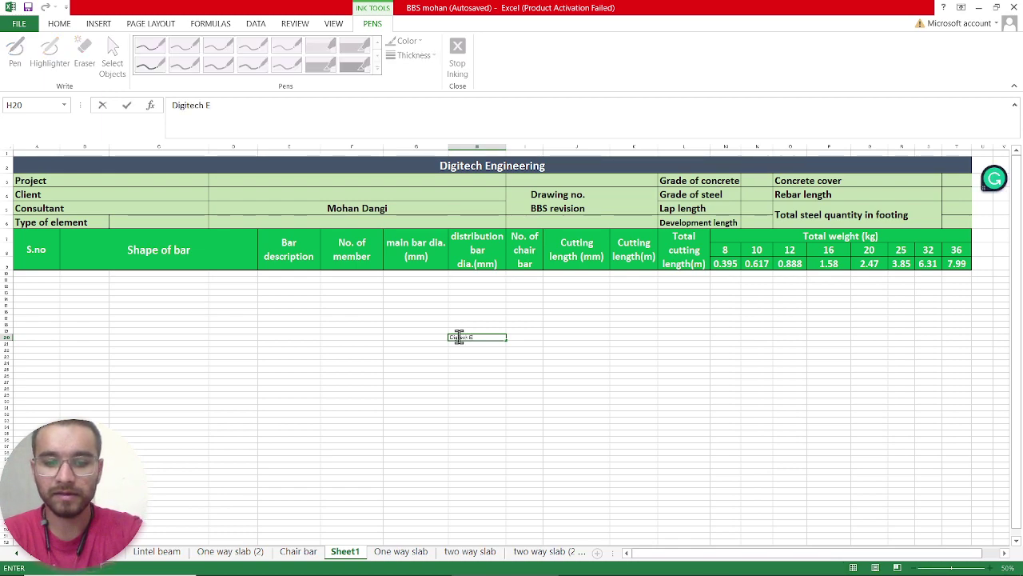
type("ngineeri")
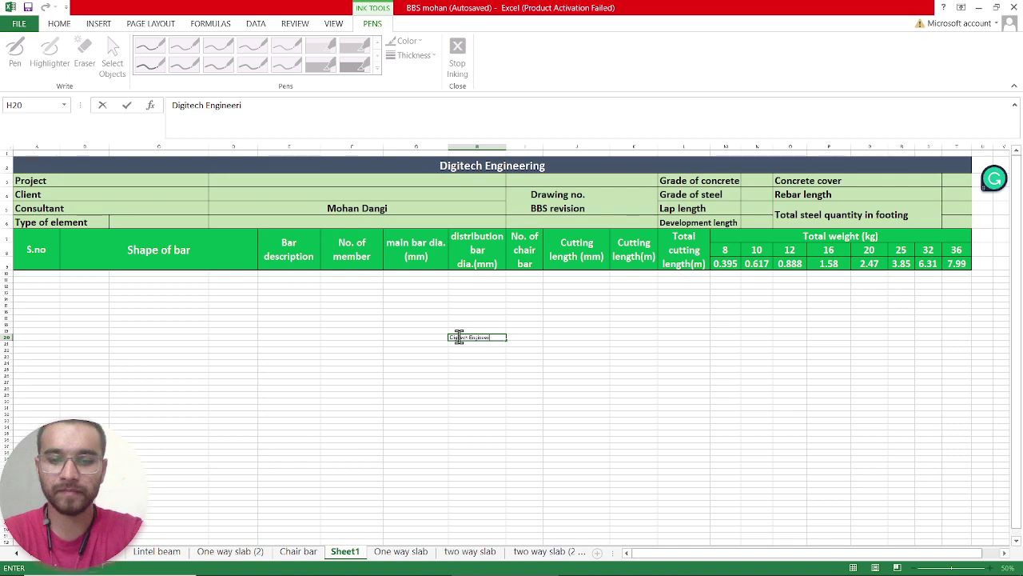
type("ng")
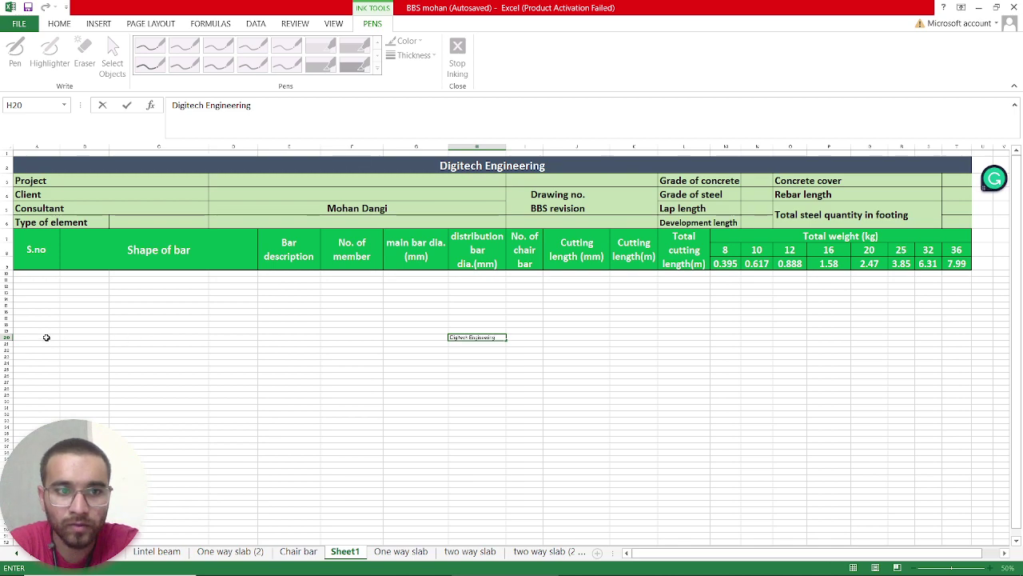
mouse_move(46, 336)
left_mouse_down()
mouse_move(607, 351)
mouse_move(990, 337)
left_mouse_up()
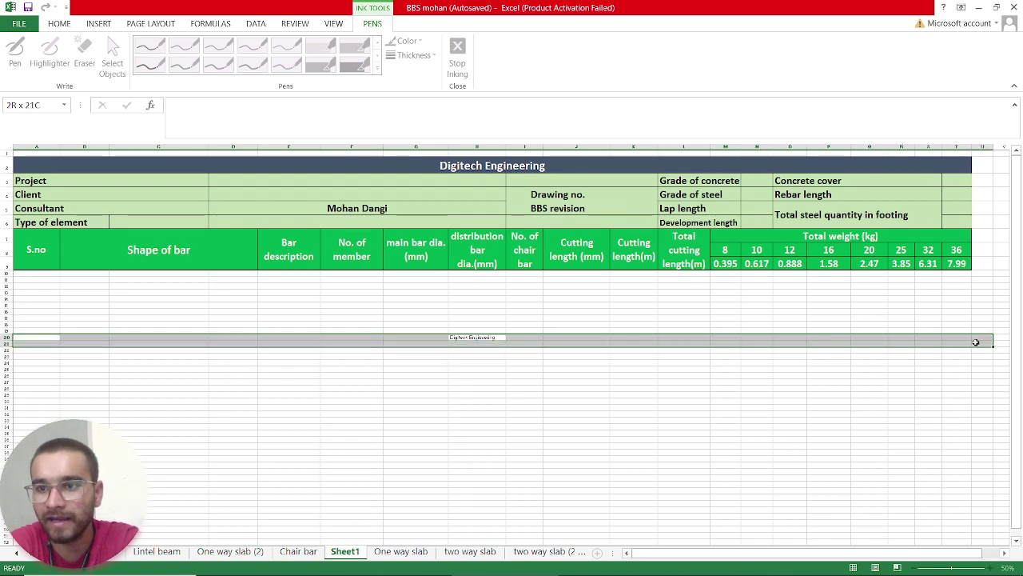
left_click_drag(989, 336, 963, 337)
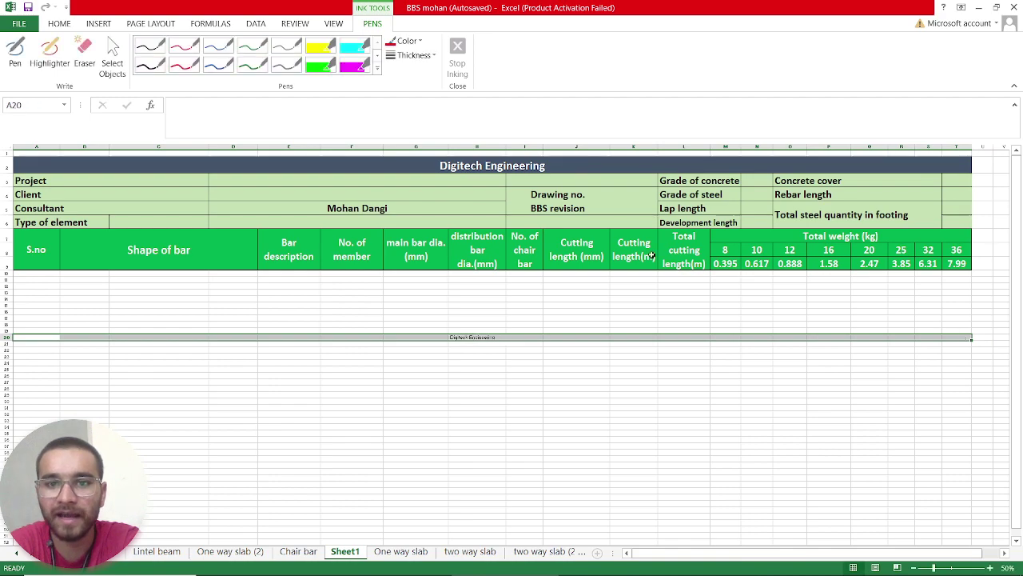
- Merge and centre A20:T20 and set the title font size to 36
left_click(60, 24)
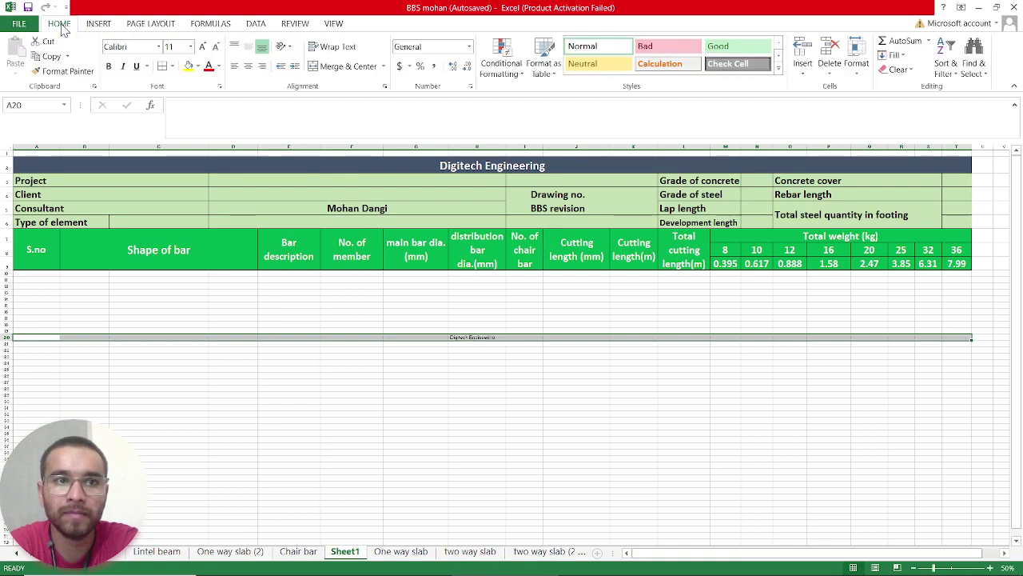
left_click(346, 69)
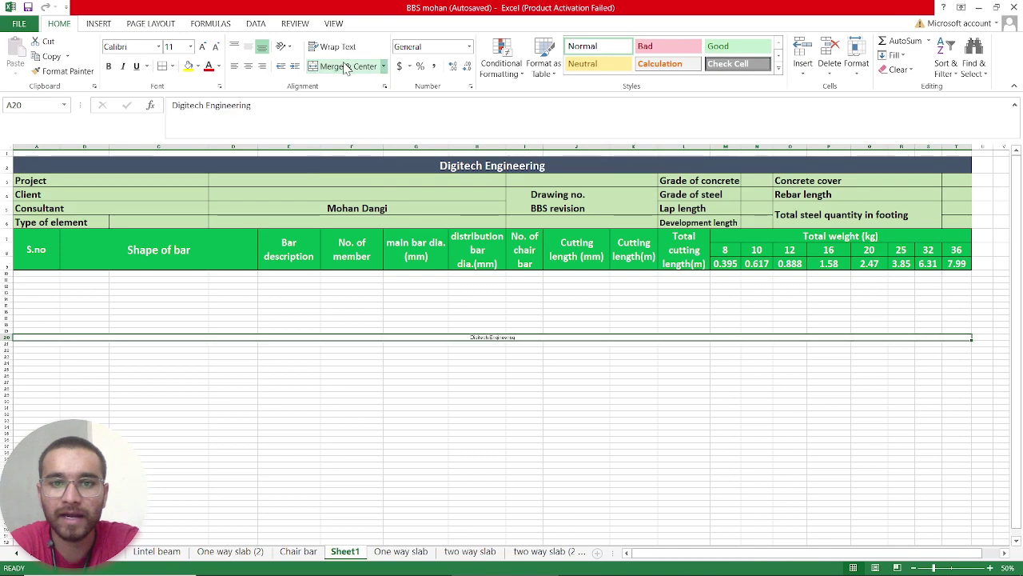
left_click(203, 47)
left_click(203, 47)
left_click(203, 46)
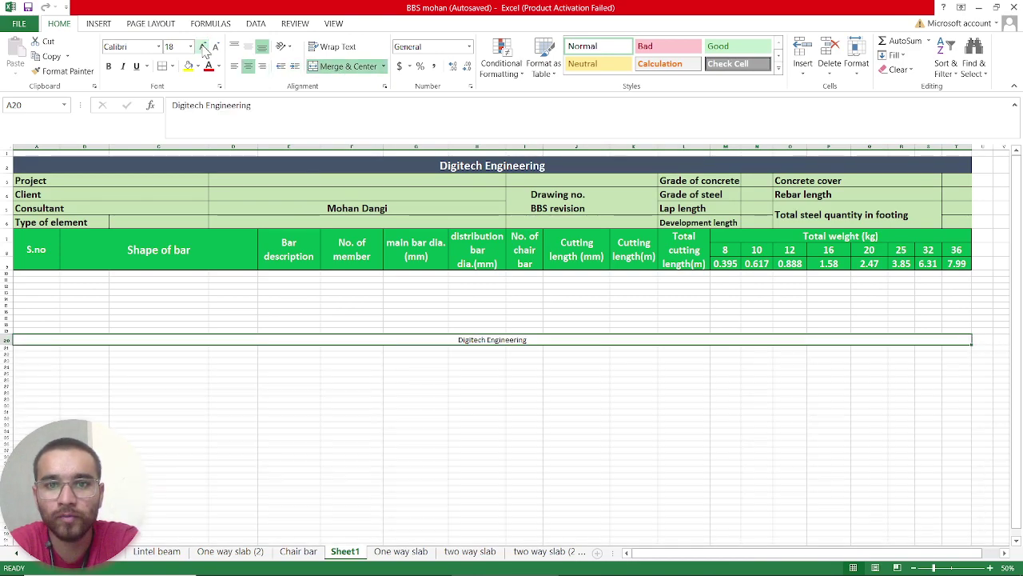
left_click(203, 47)
left_click(203, 47)
left_click(204, 47)
left_click(203, 46)
left_click(203, 46)
left_click(203, 46)
left_click(203, 46)
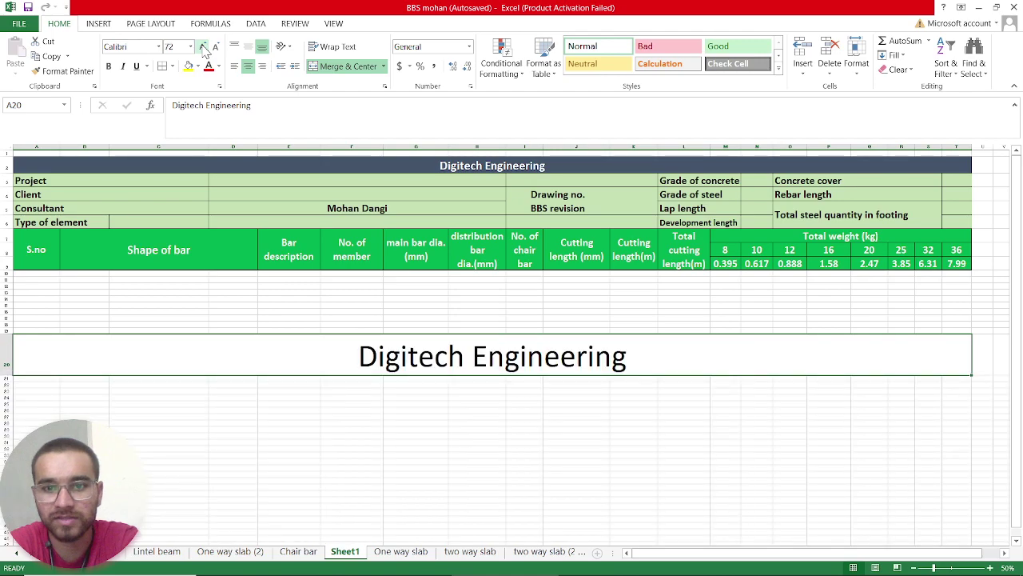
left_click(214, 48)
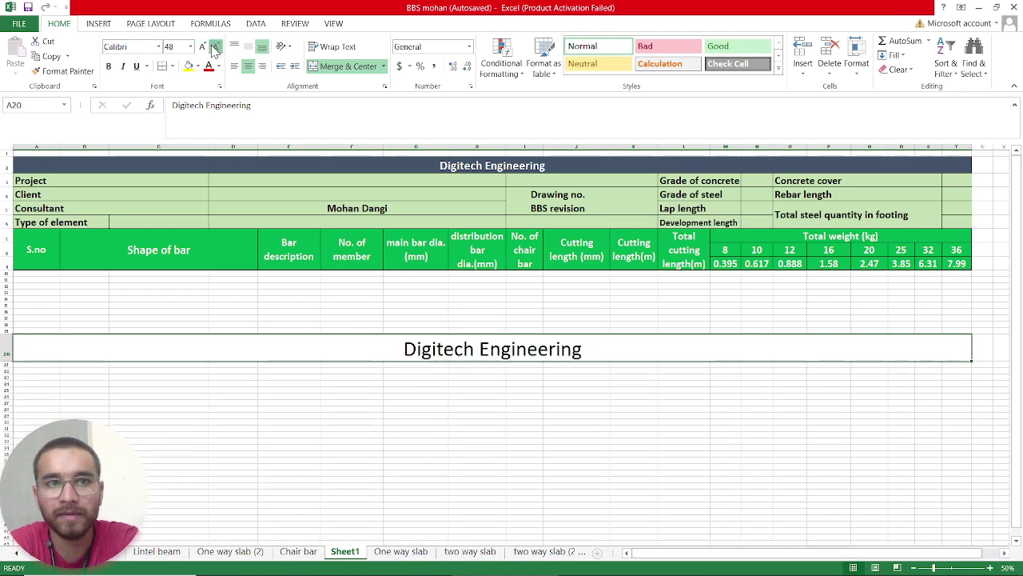
left_click(214, 48)
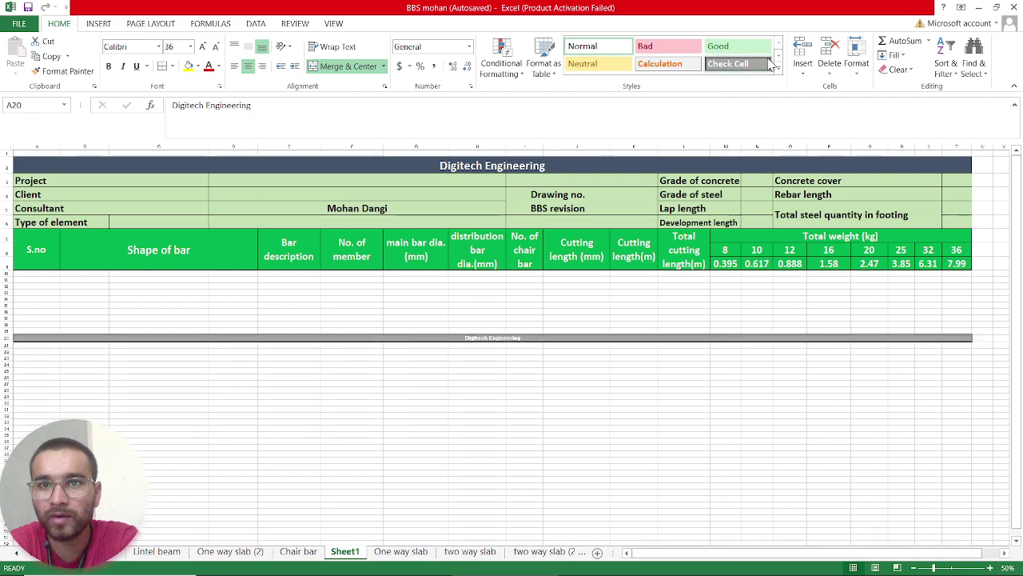
- Give the merged title an orange accent cell style with bold 48-point text
left_click(778, 68)
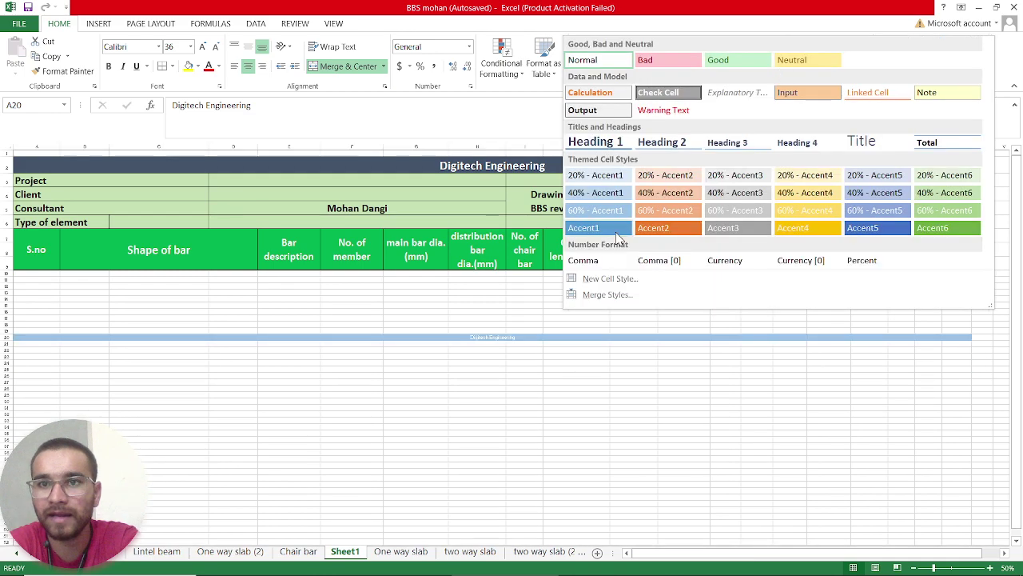
left_click(681, 229)
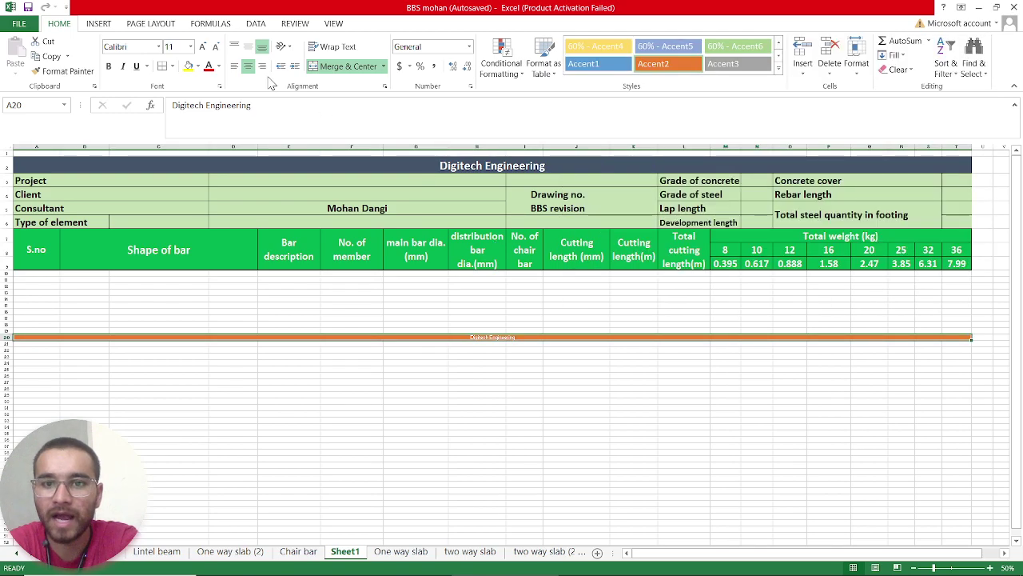
left_click(201, 48)
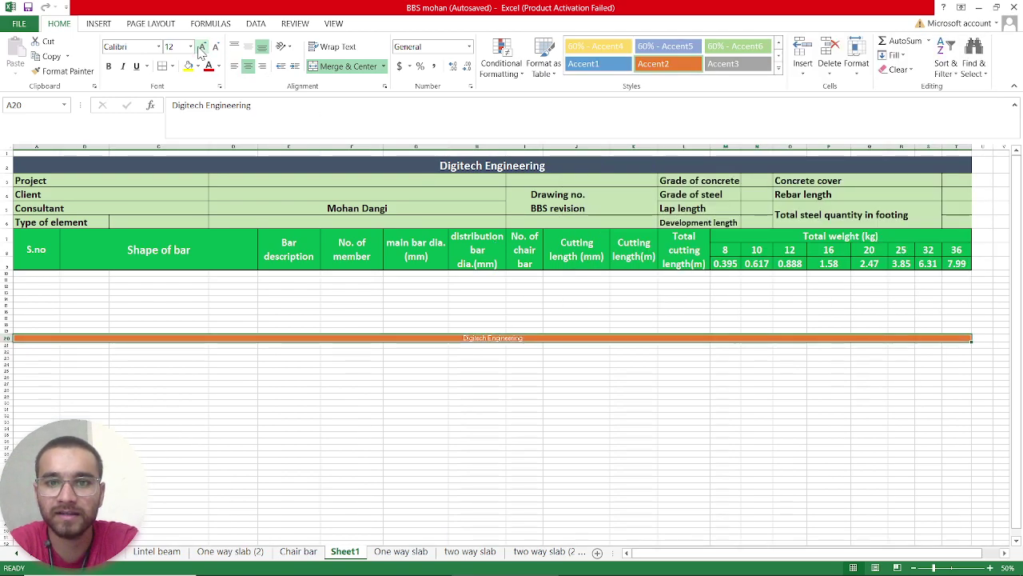
left_click(201, 48)
left_click(202, 48)
left_click(201, 48)
left_click(201, 48)
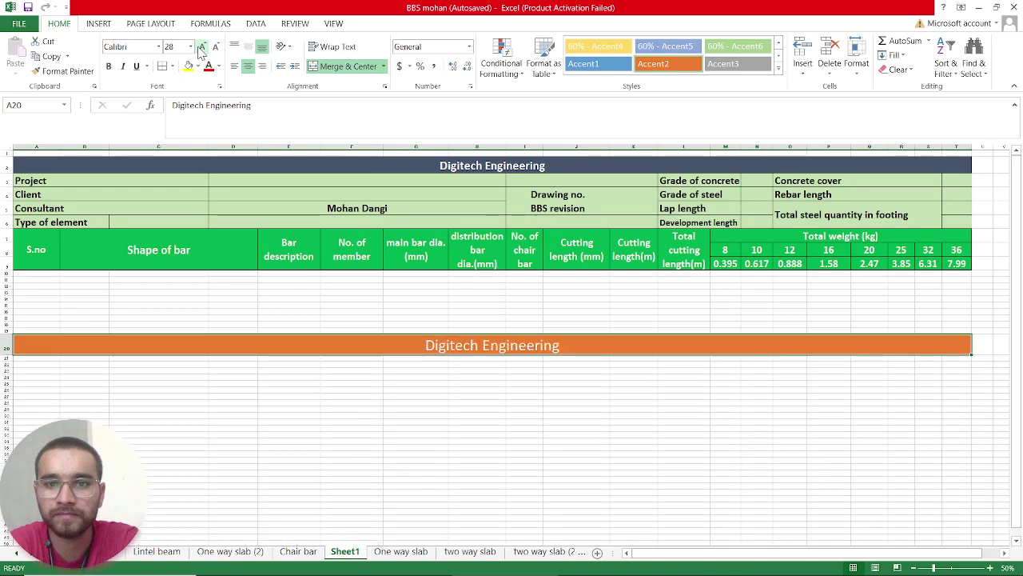
left_click(202, 48)
left_click(201, 48)
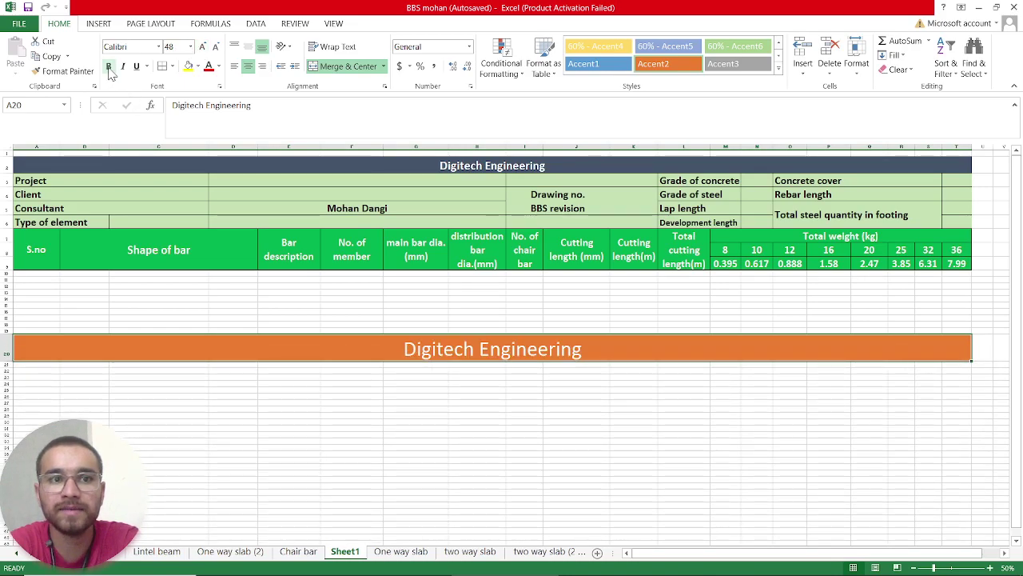
left_click(109, 68)
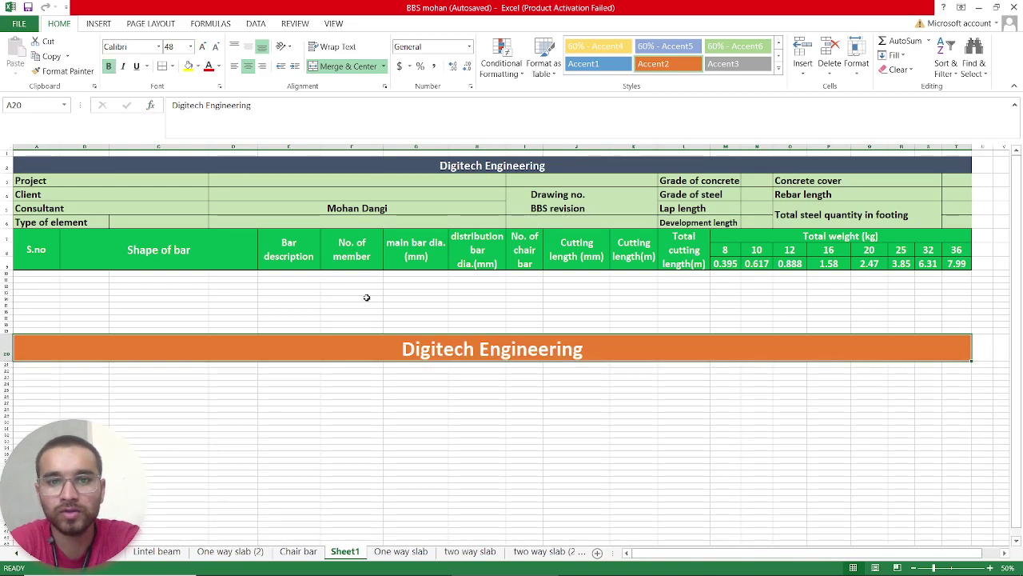
scroll(366, 297, "down", 2, "ctrl")
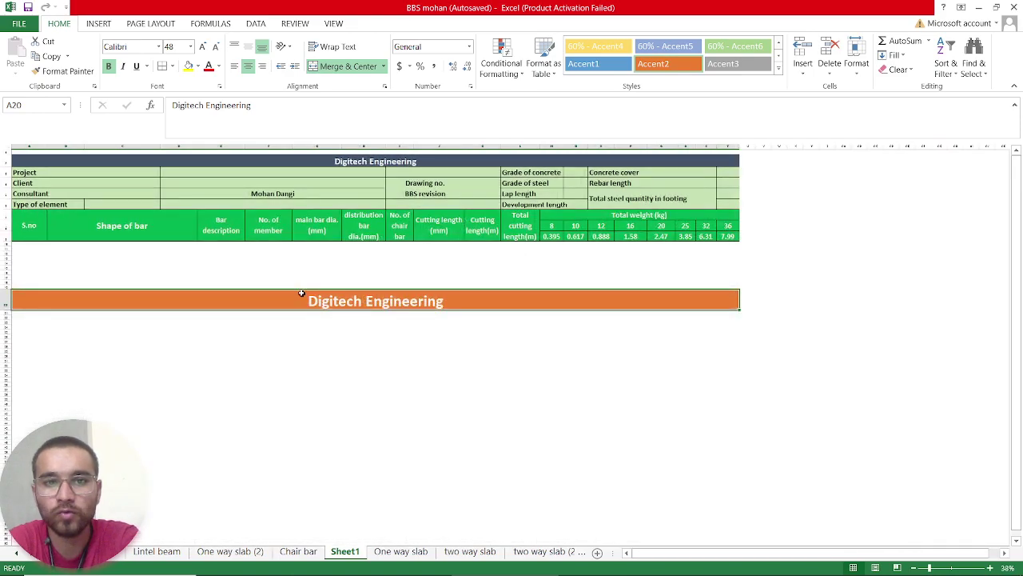
scroll(273, 272, "up", 1, "ctrl")
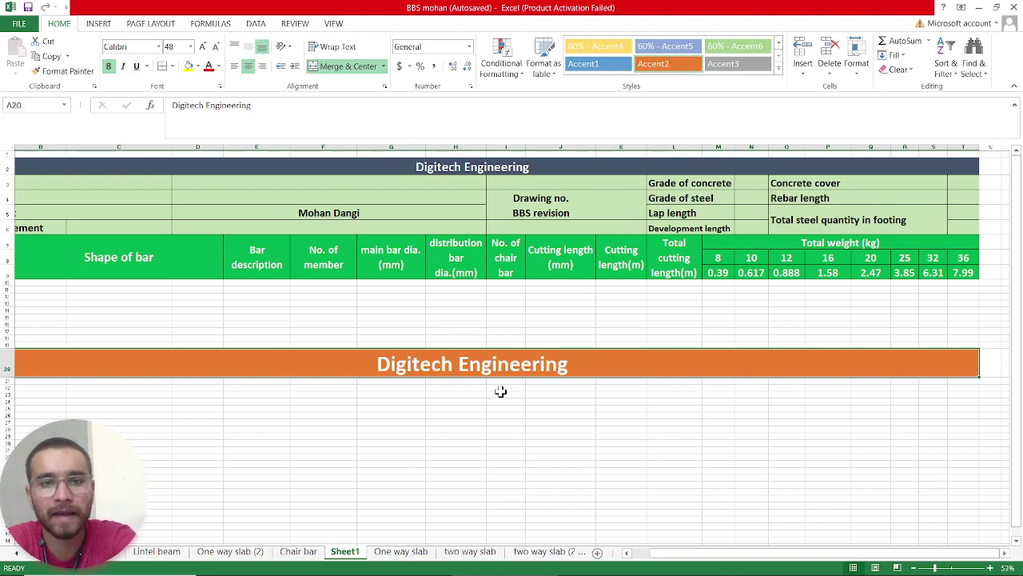
scroll(501, 391, "left", 2)
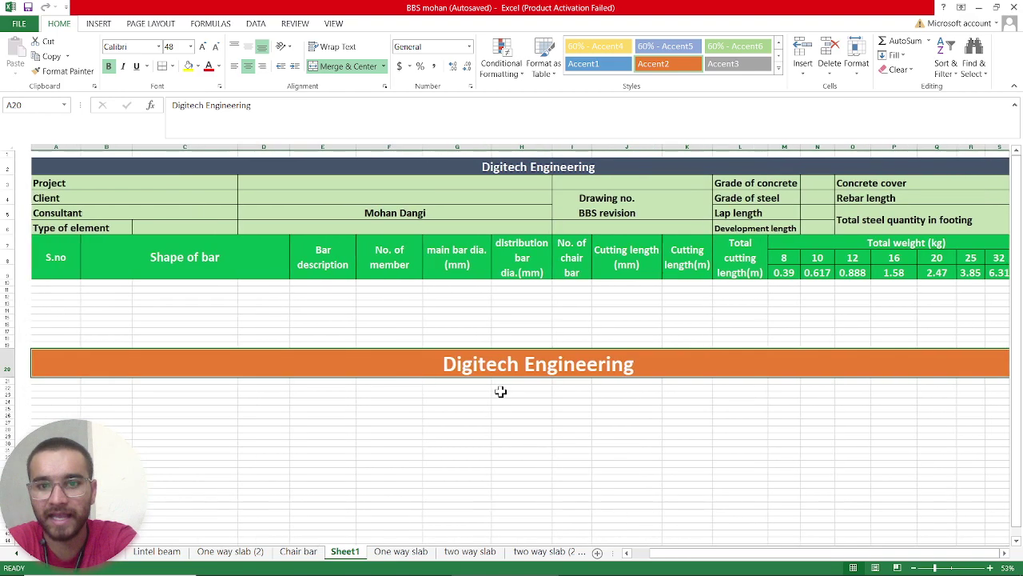
- Enter the Project label in A21, bold at font size 20
left_click(40, 381)
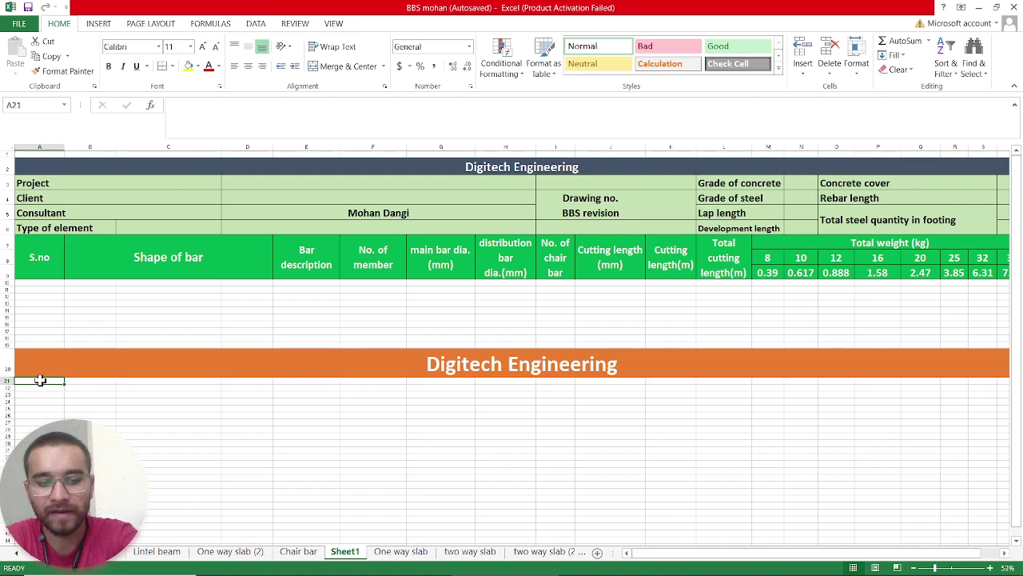
type("Projec")
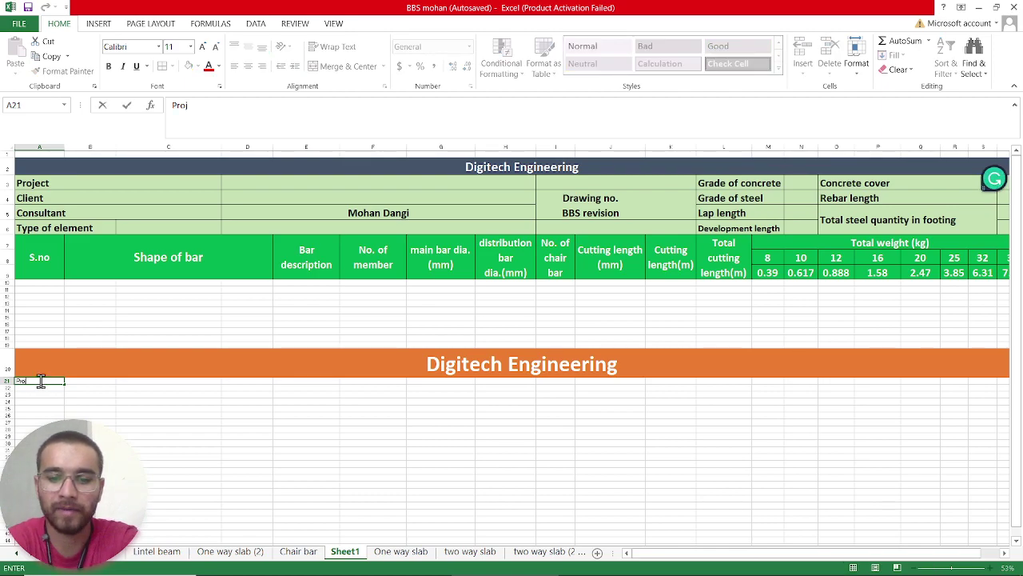
type("r")
type("t")
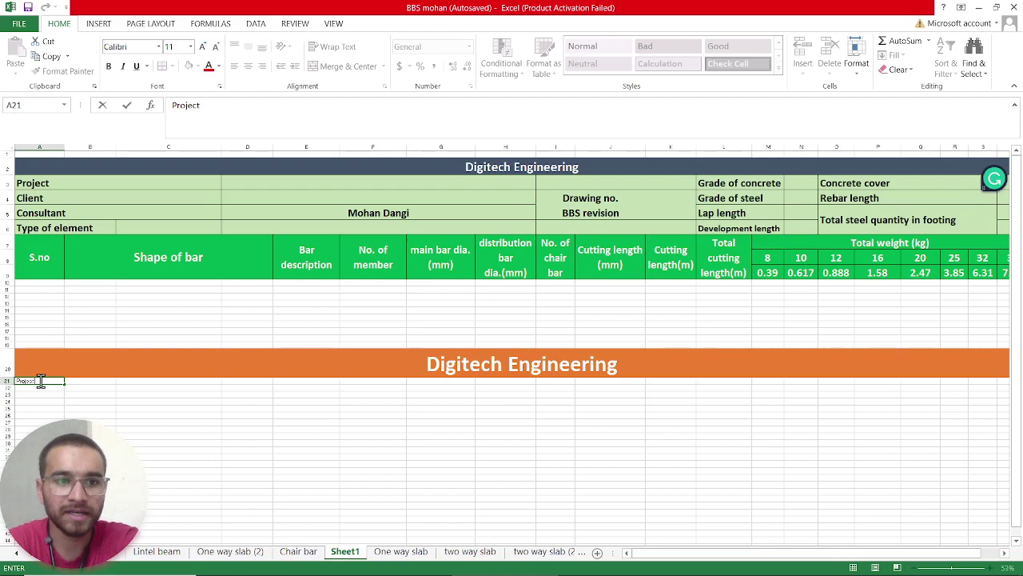
left_click(108, 66)
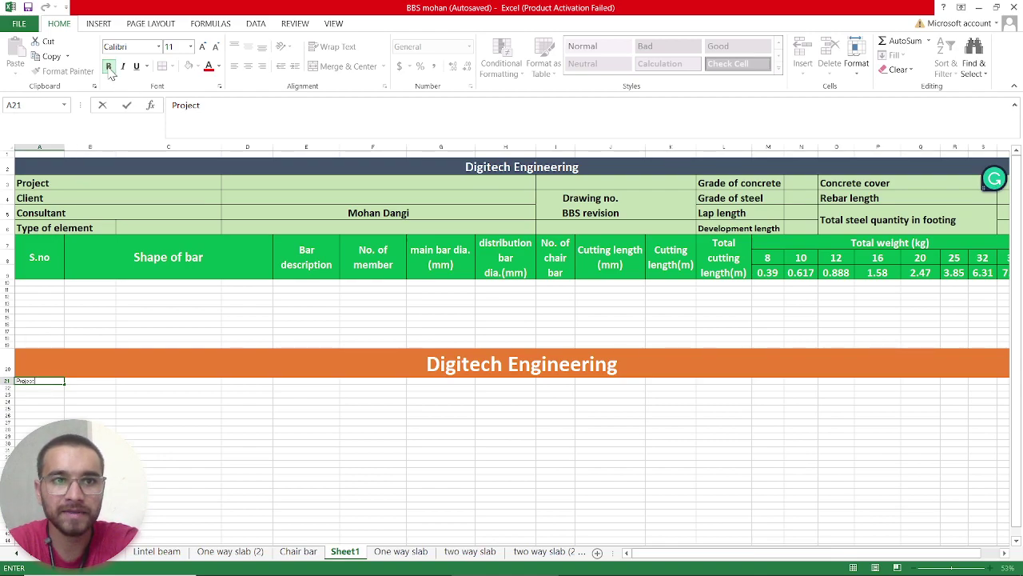
left_click(46, 380)
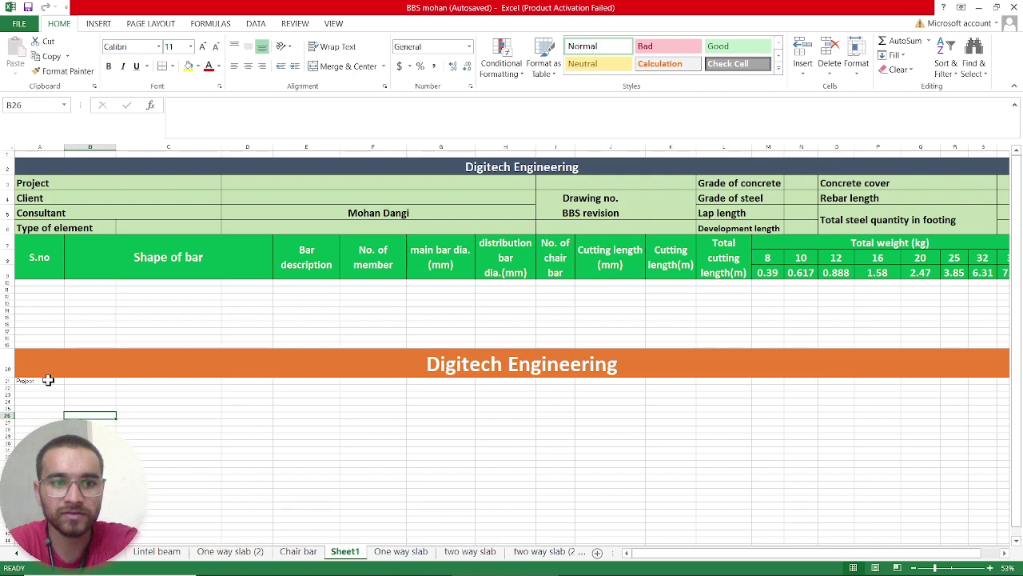
left_click(108, 65)
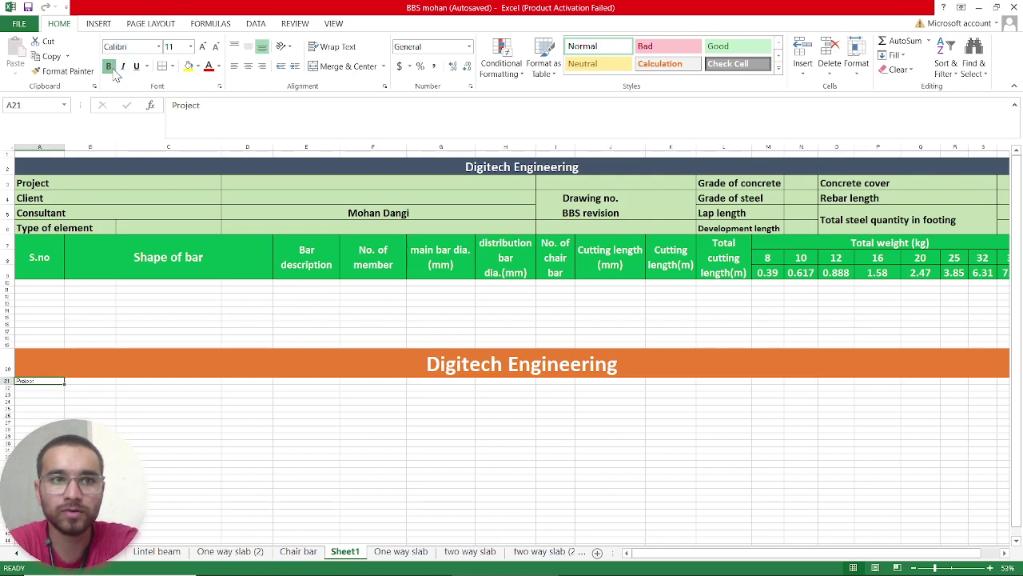
left_click(204, 46)
left_click(204, 46)
left_click(204, 47)
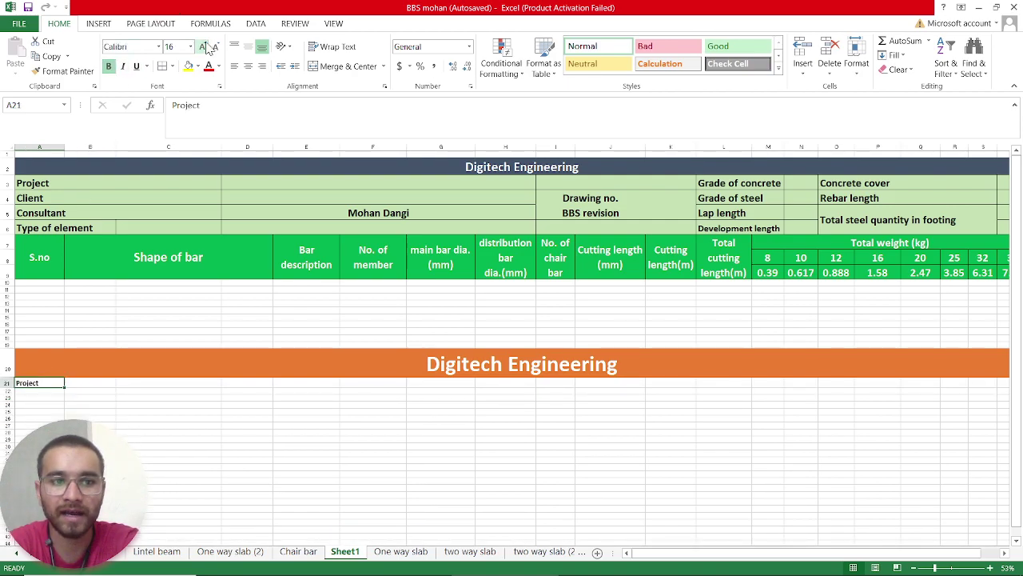
left_click(204, 47)
left_click(204, 46)
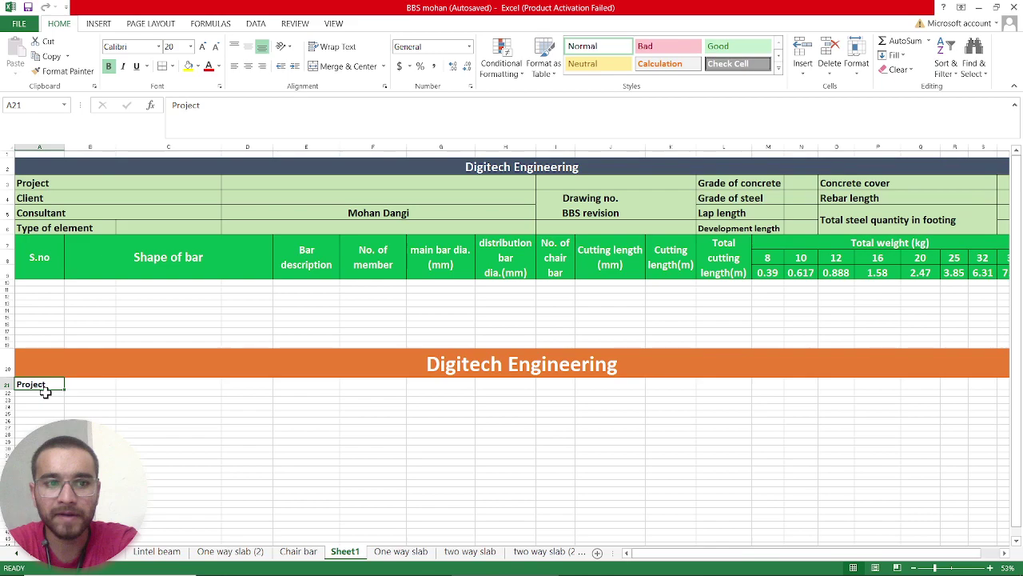
- Enter Client, Consultant and Types of element labels in A22 to A24
left_click(46, 392)
scroll(46, 391, "up", 2)
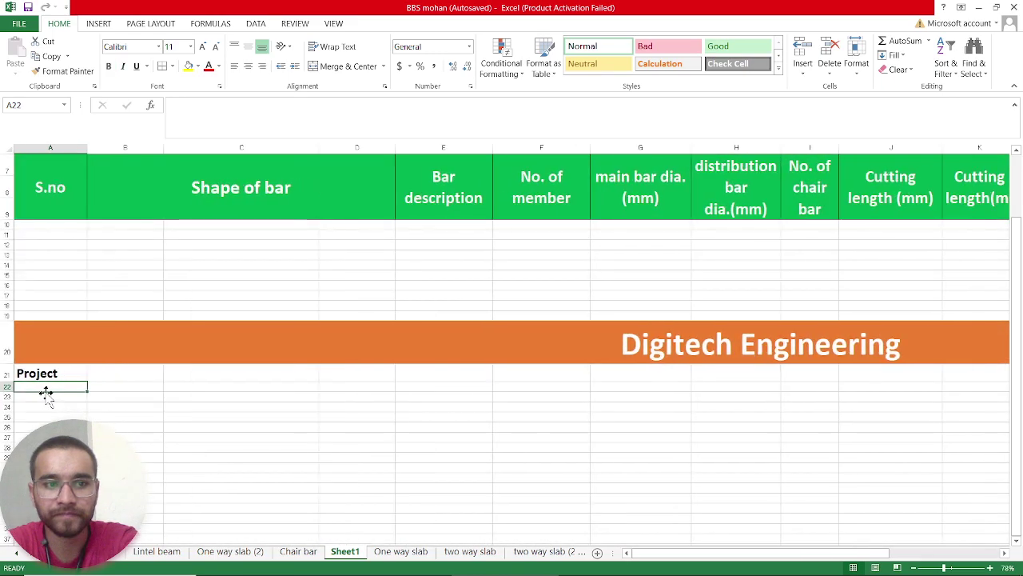
type("Cl")
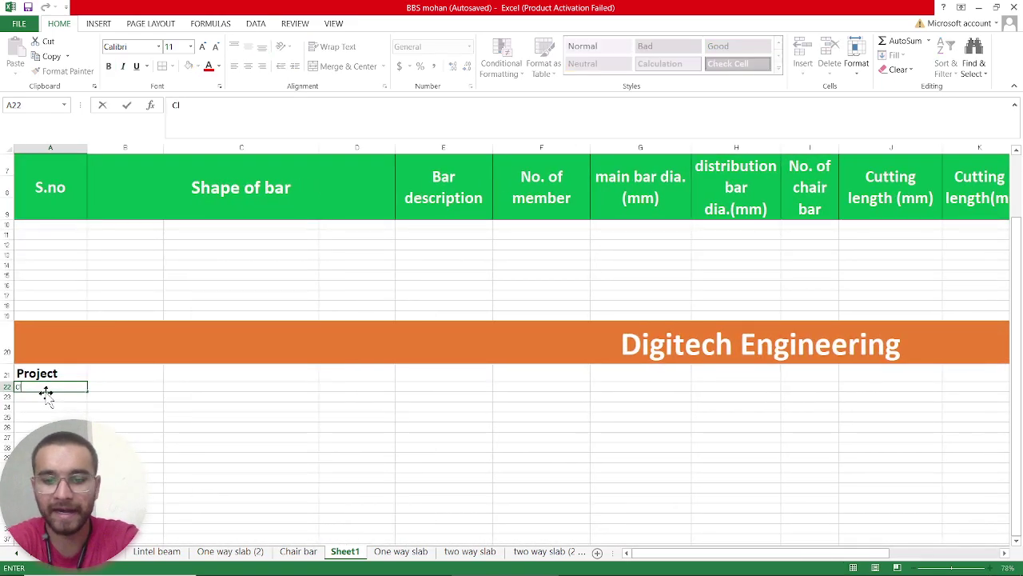
type("int")
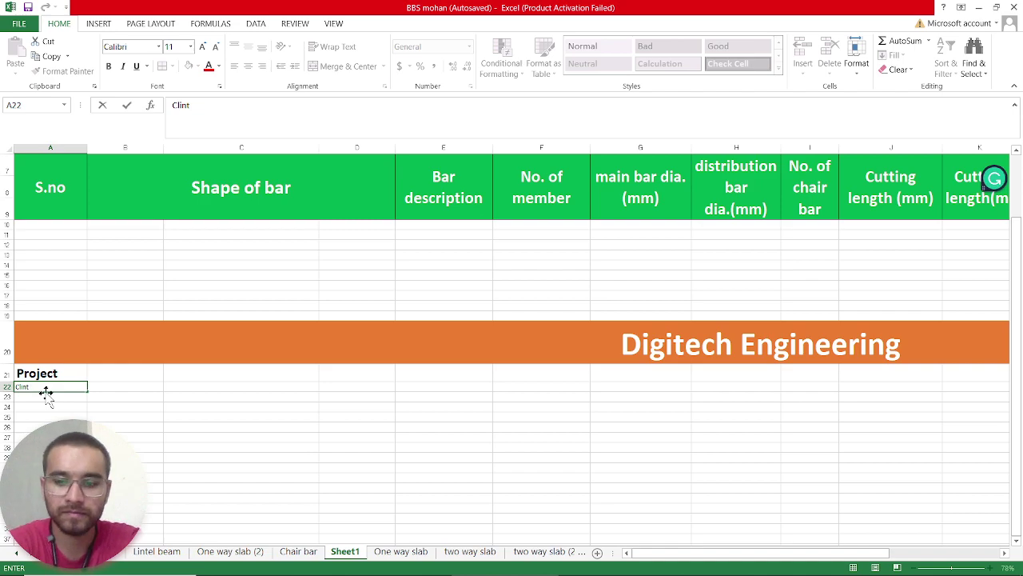
key("BackSpace")
key("BackSpace")
type("en")
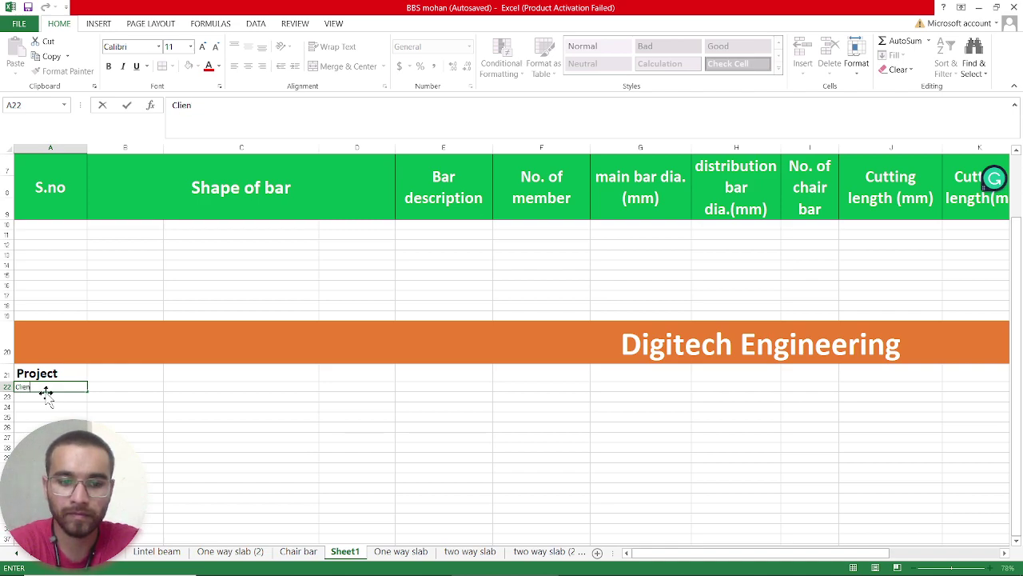
type("t")
scroll(46, 397, "up", 1)
scroll(47, 397, "up", 1)
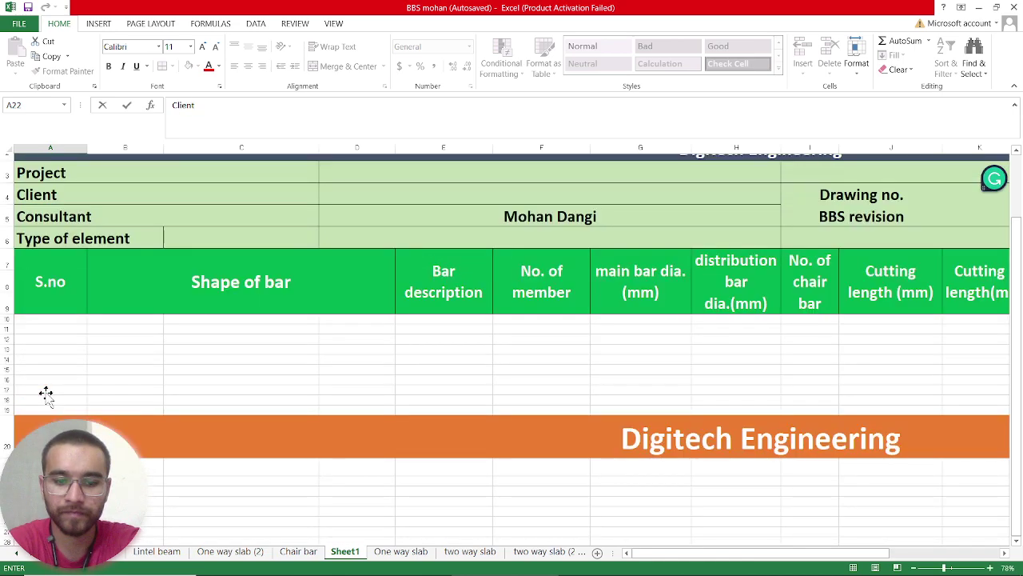
scroll(46, 392, "down", 1)
key("Return")
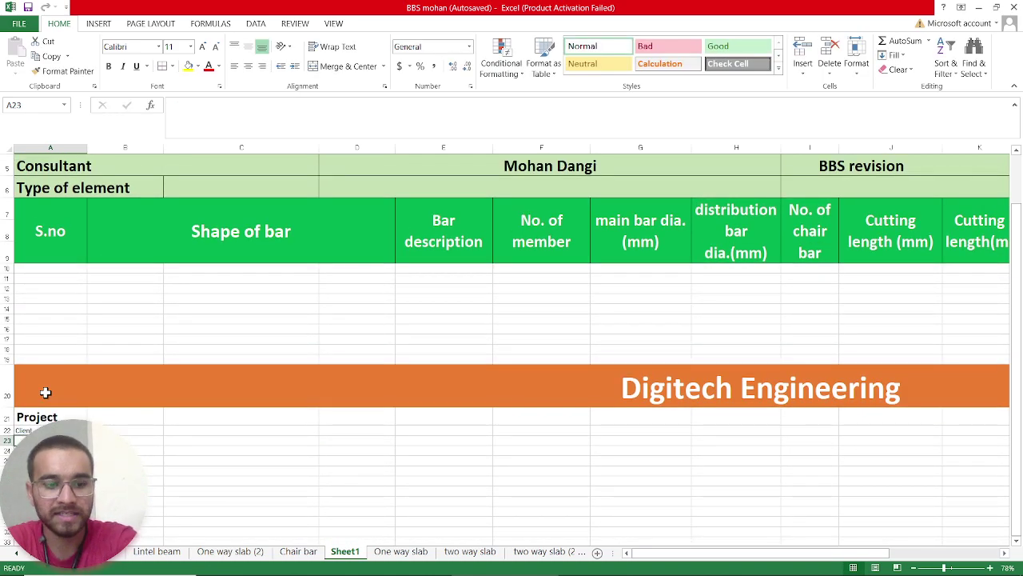
type("Consultant")
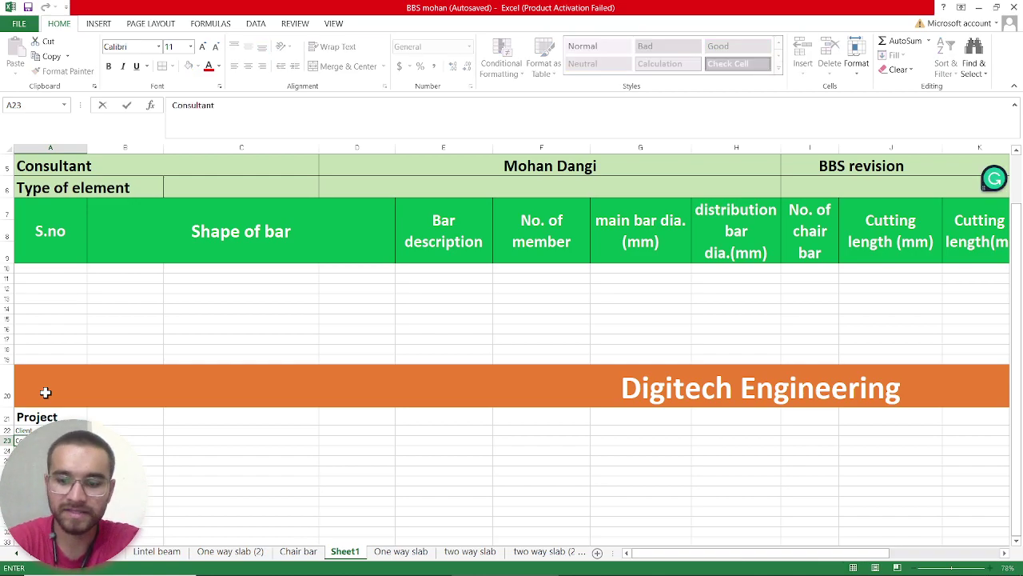
key("Return")
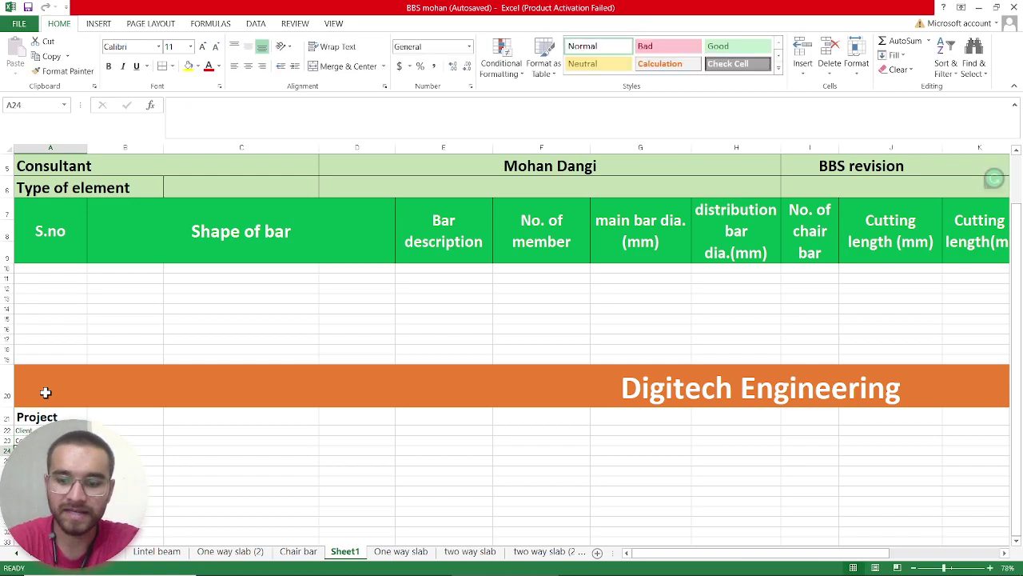
type("T")
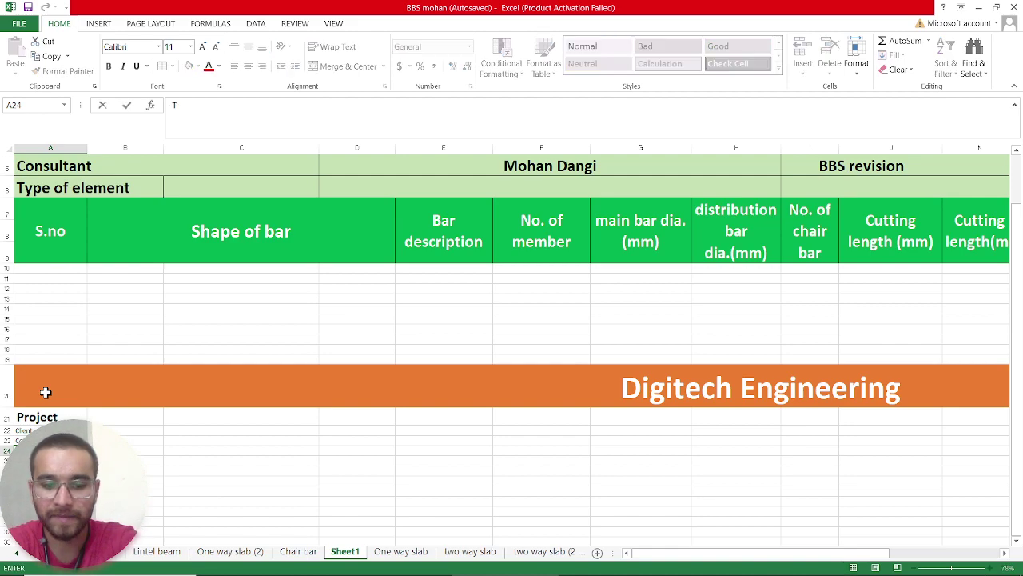
type("ypes of e")
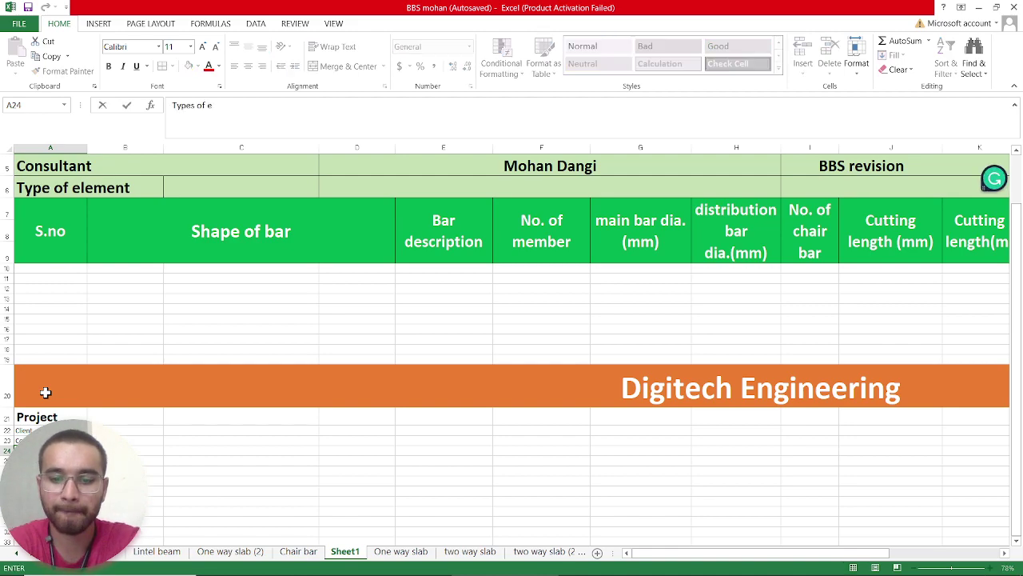
type("lement")
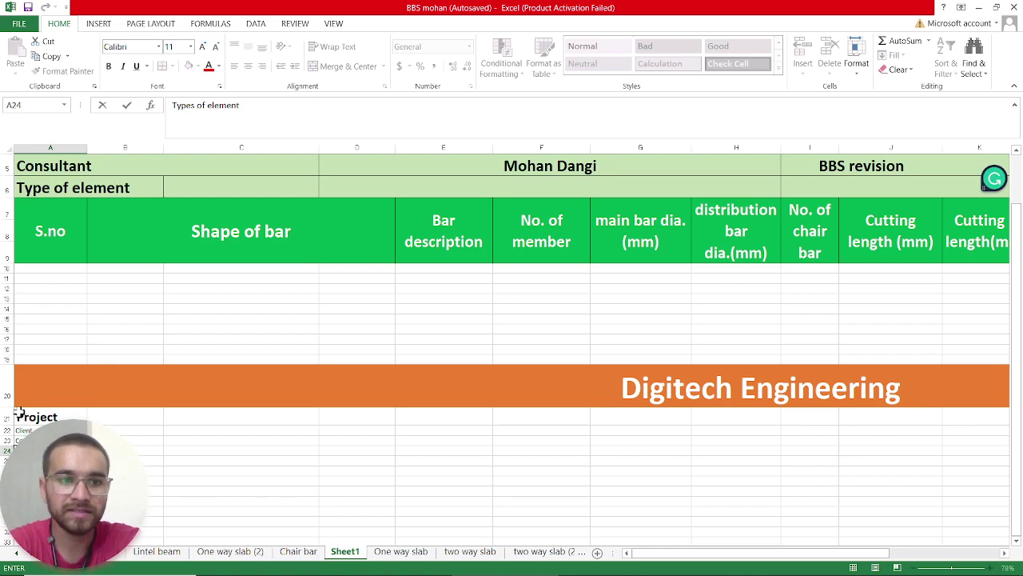
- Make the A21:A24 labels bold at font size 22, then deselect them
left_click_drag(21, 416, 24, 450)
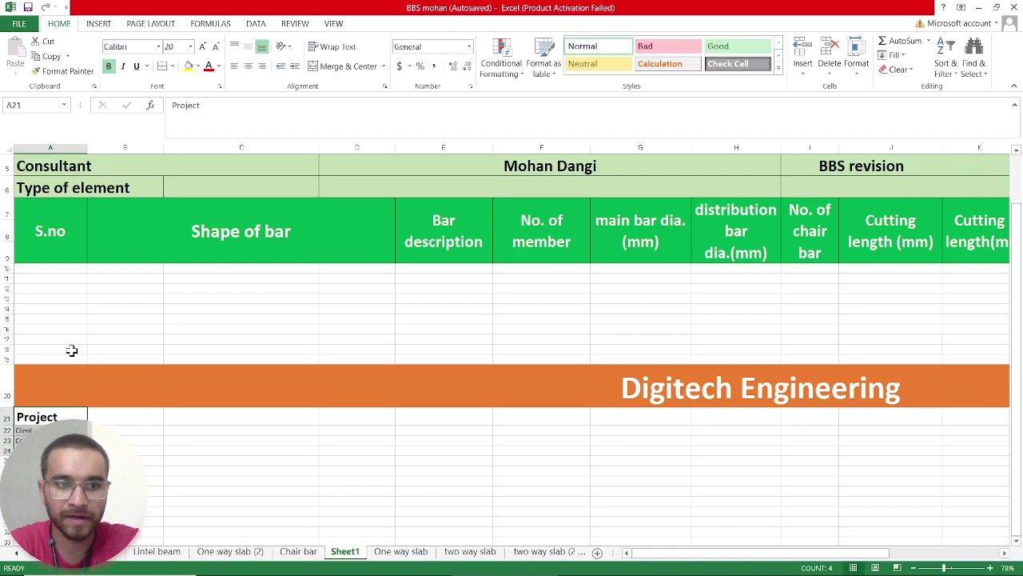
left_click(204, 47)
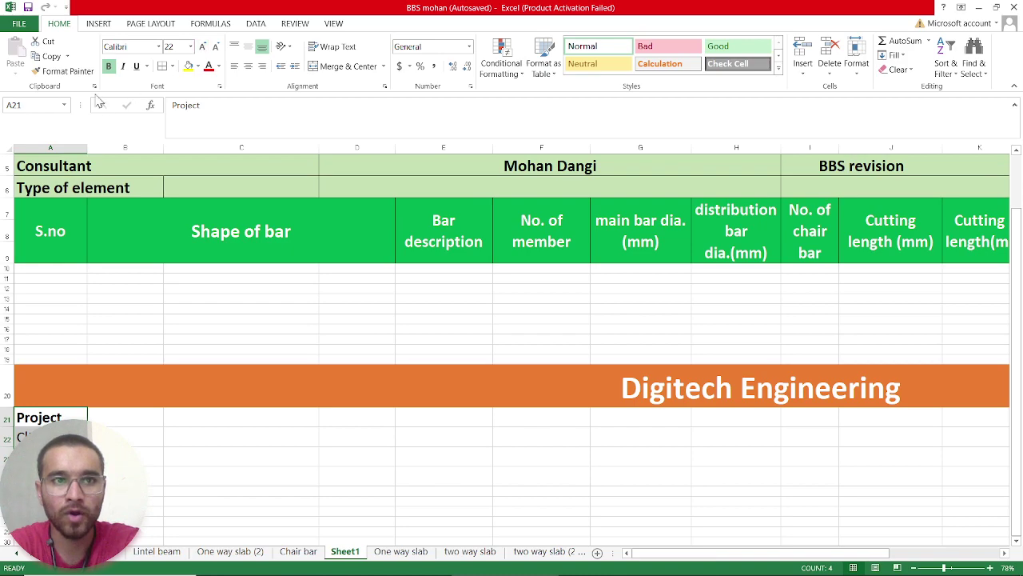
left_click(108, 67)
left_click(107, 68)
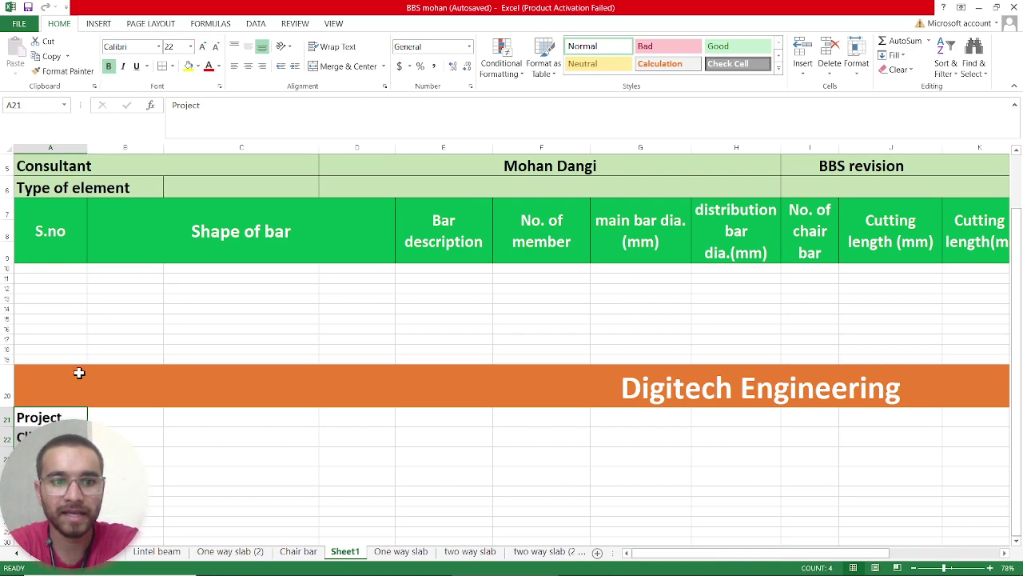
left_click(125, 457)
scroll(512, 344, "up", 1)
scroll(512, 344, "down", 1)
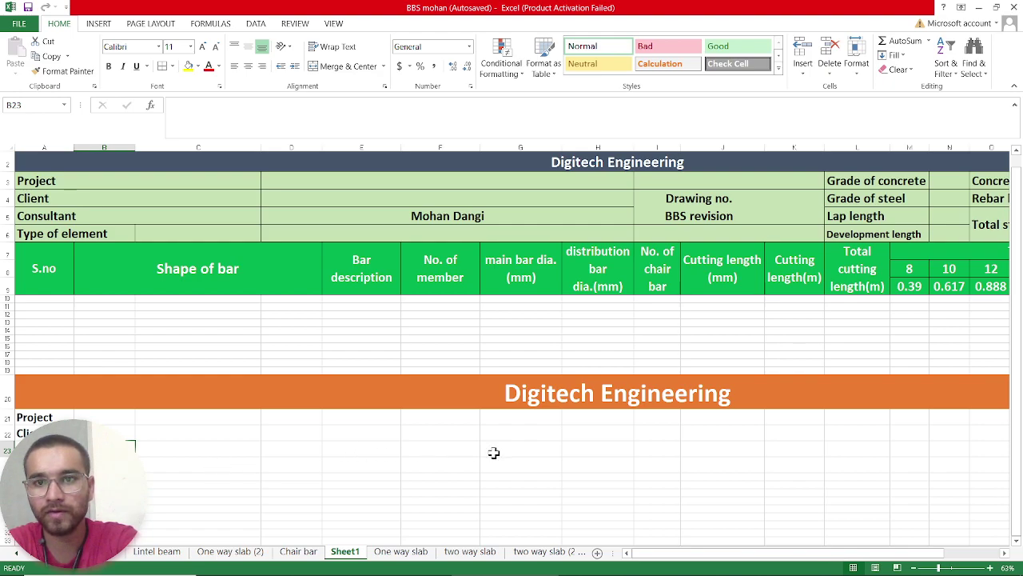
- Type 'Drawing no.' in H22 and 'BBS revision' in H23
left_click(575, 432)
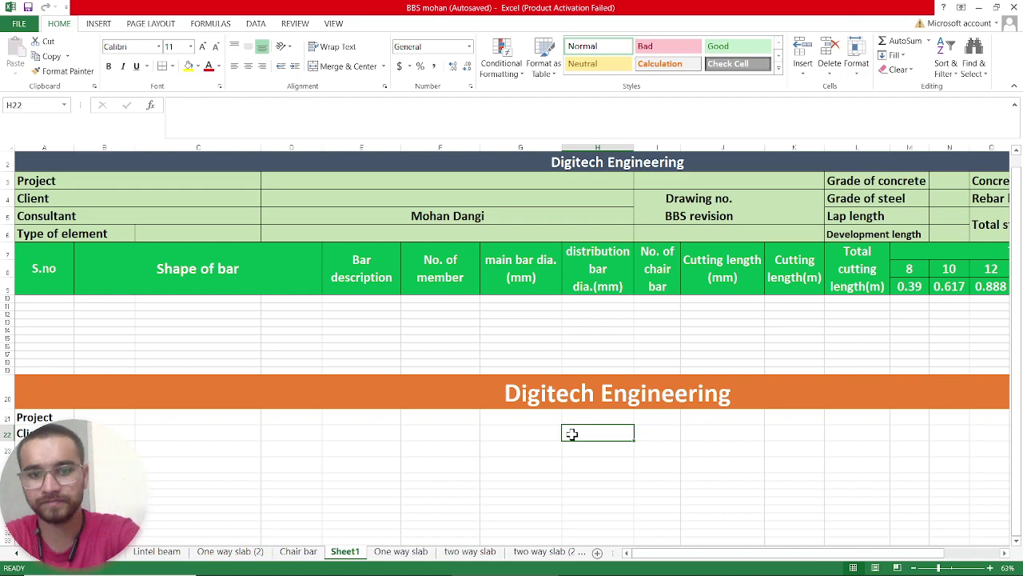
type("Dr")
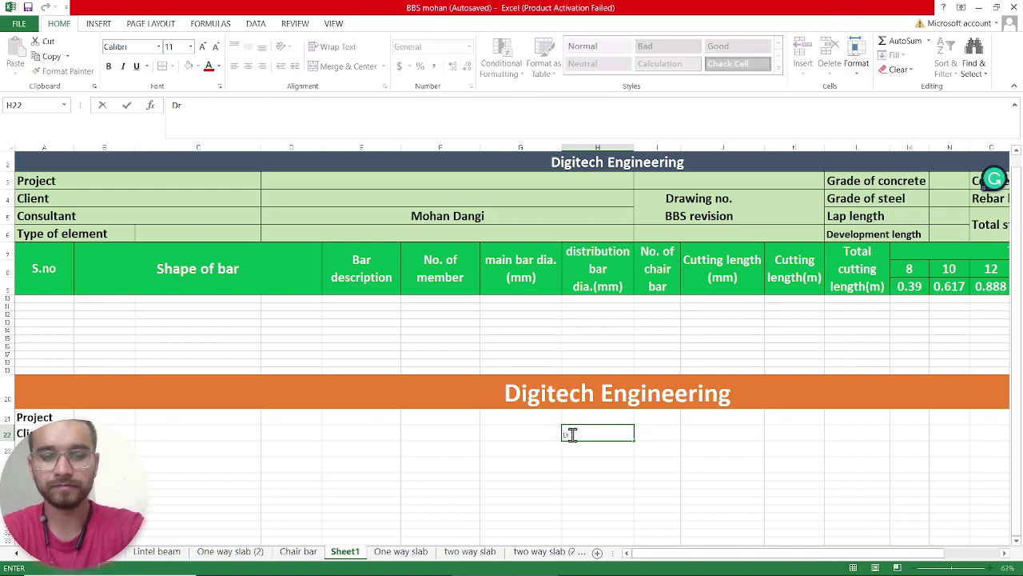
type("awing")
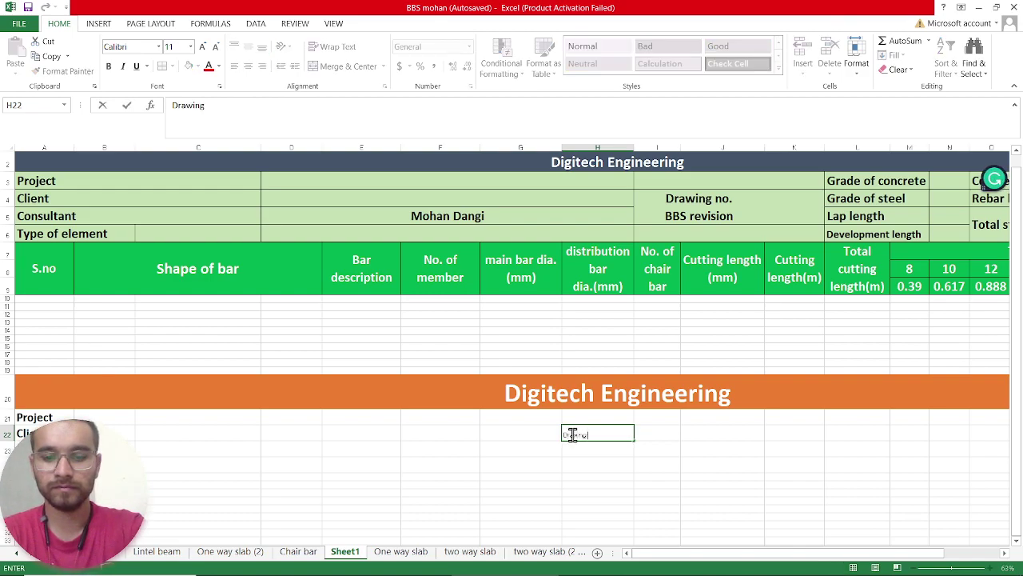
type(" num")
key("BackSpace")
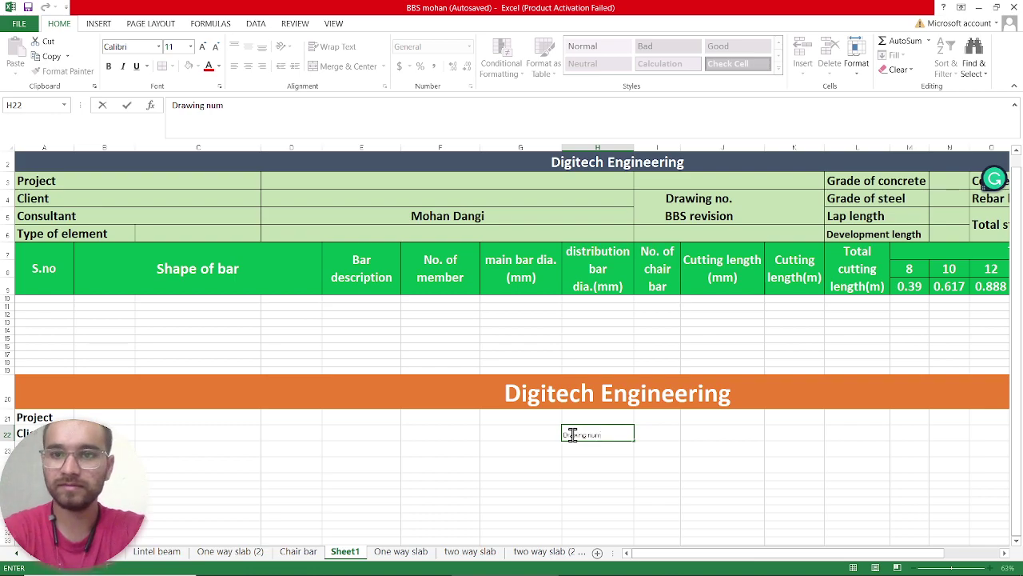
key("BackSpace")
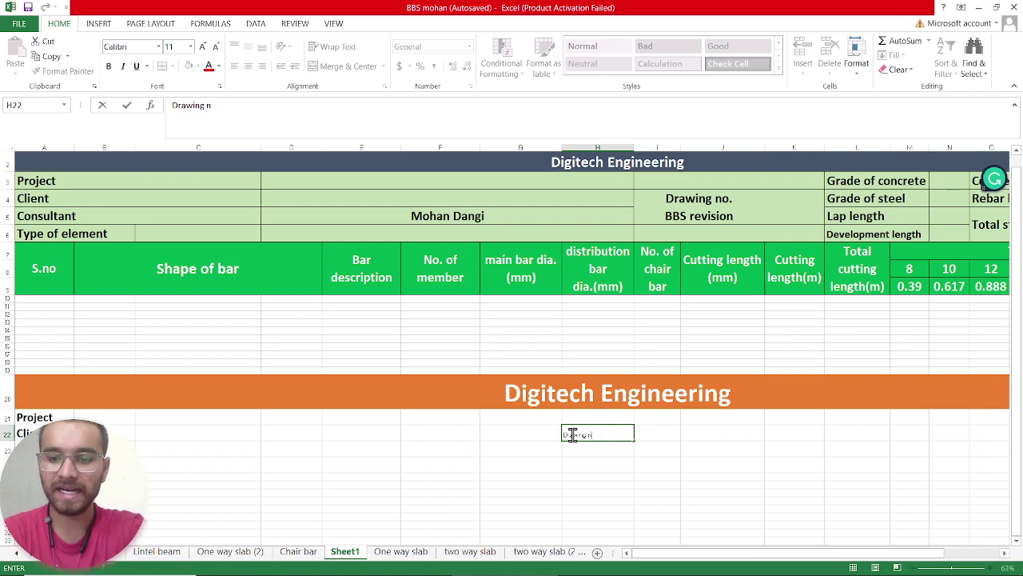
type("o.")
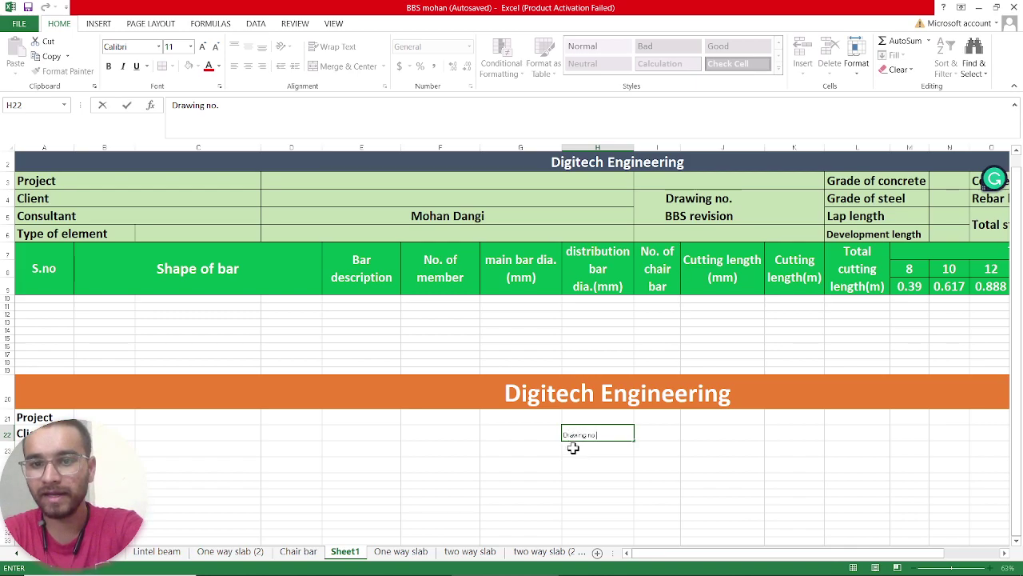
left_click(573, 449)
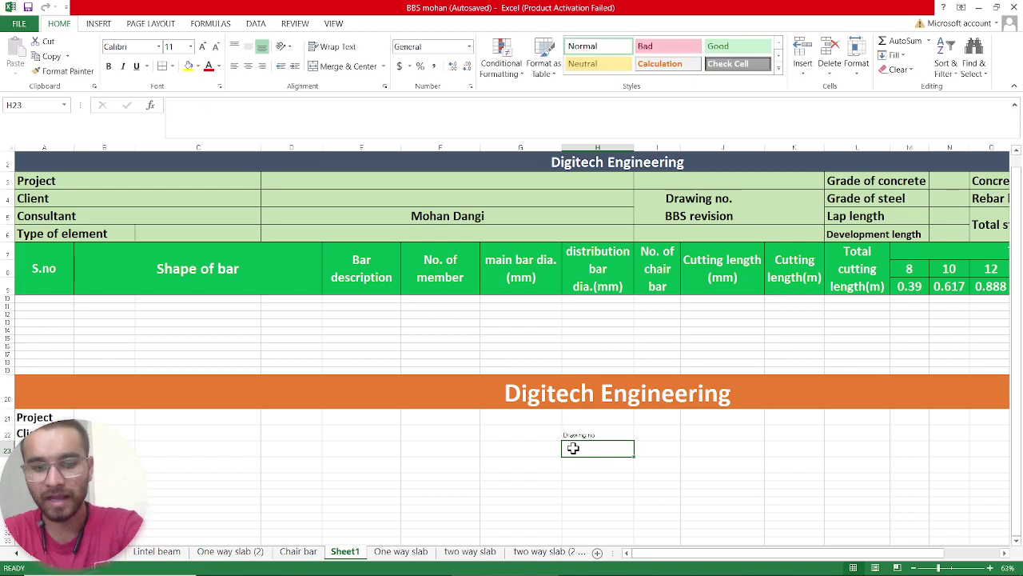
type("BBS re")
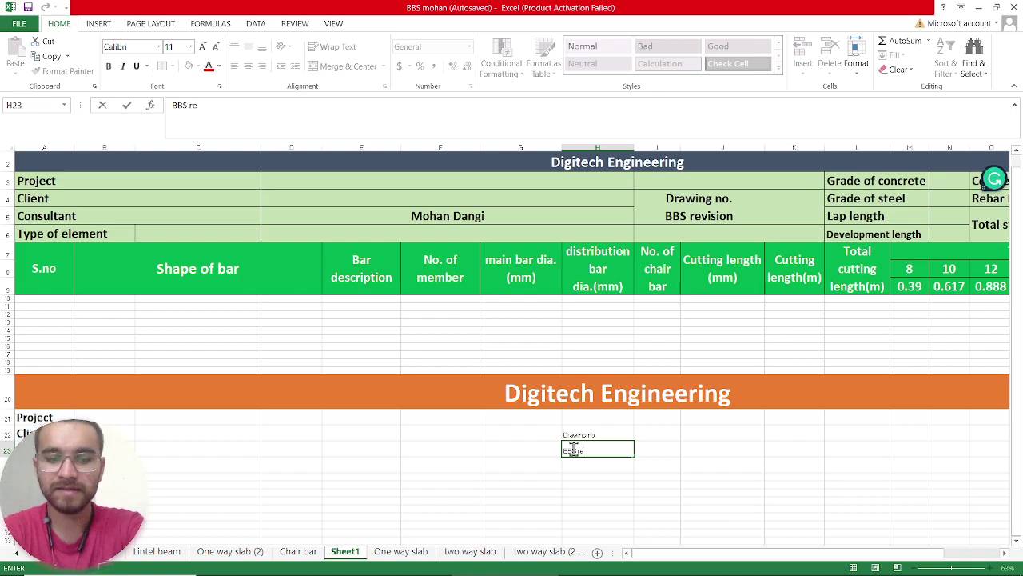
type("vision")
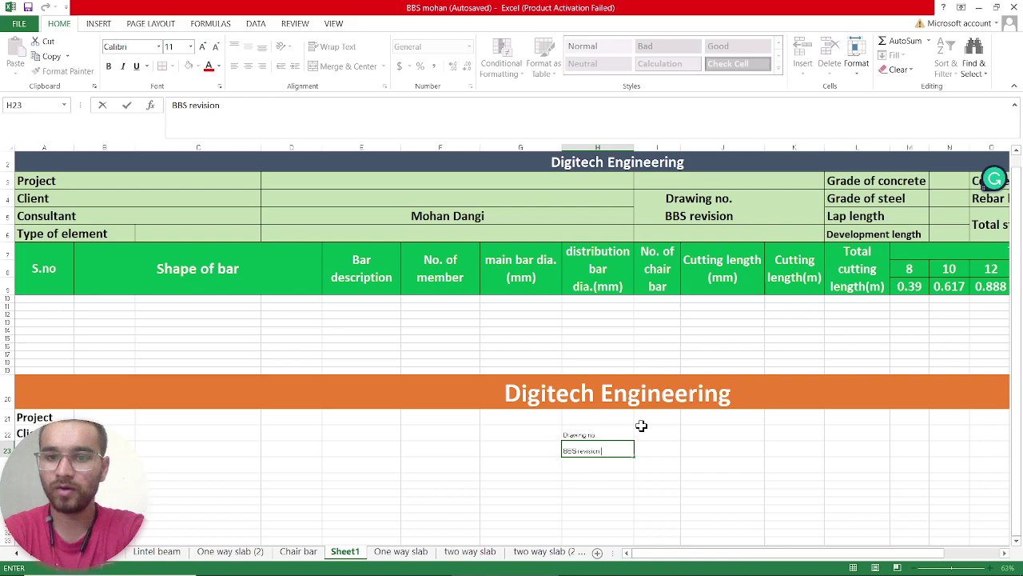
scroll(738, 418, "right", 1)
scroll(729, 422, "right", 1)
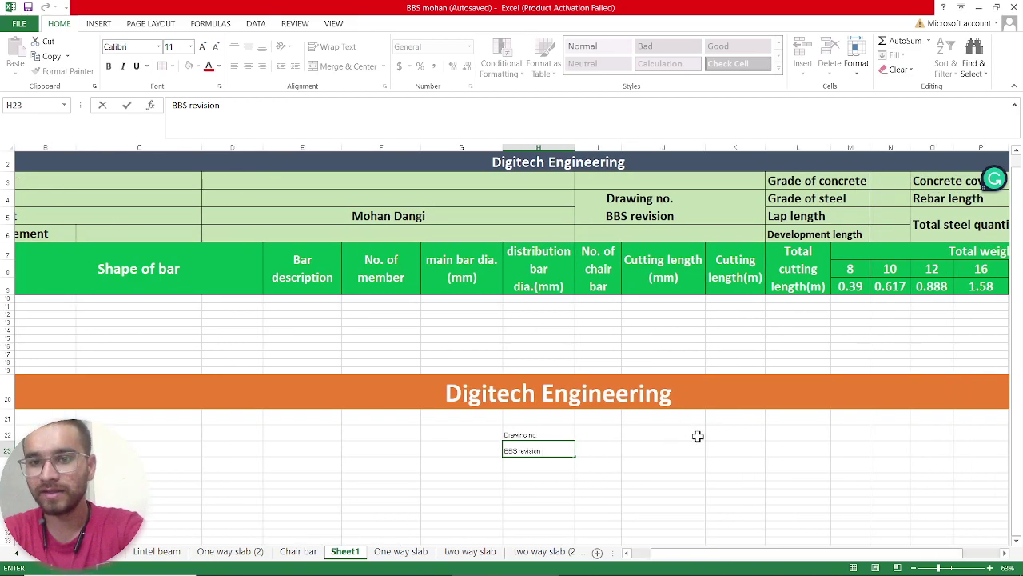
- List Grade of concrete, Grade of steel, Lap length and Development length in K21:K24
left_click(715, 416)
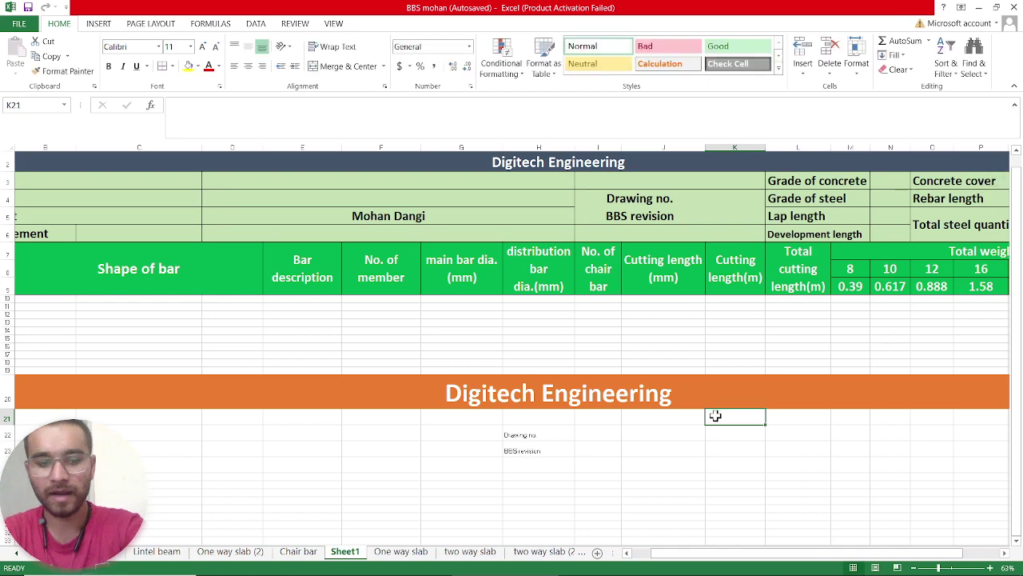
type("Gr")
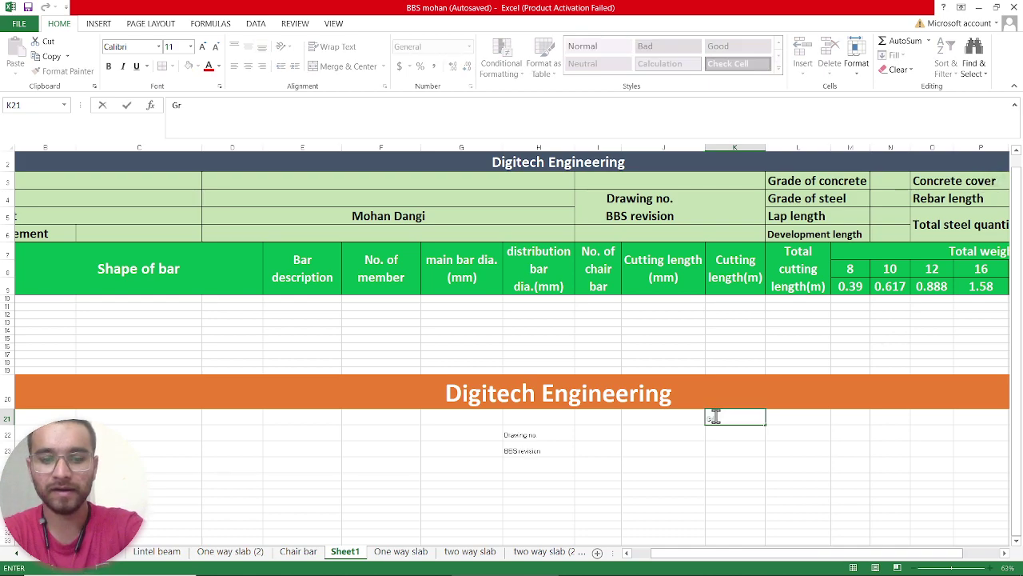
type("ade of")
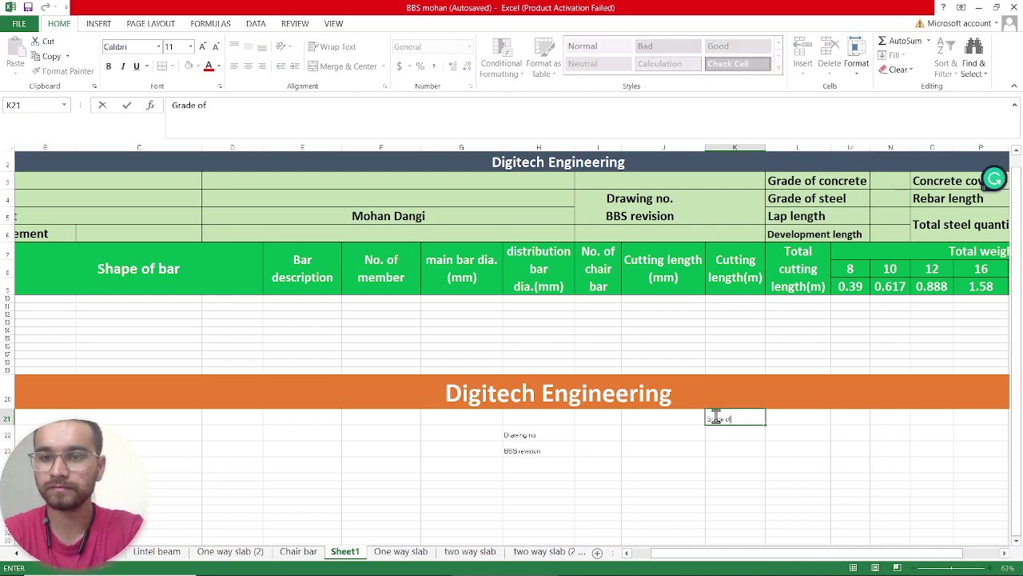
type(" concrete")
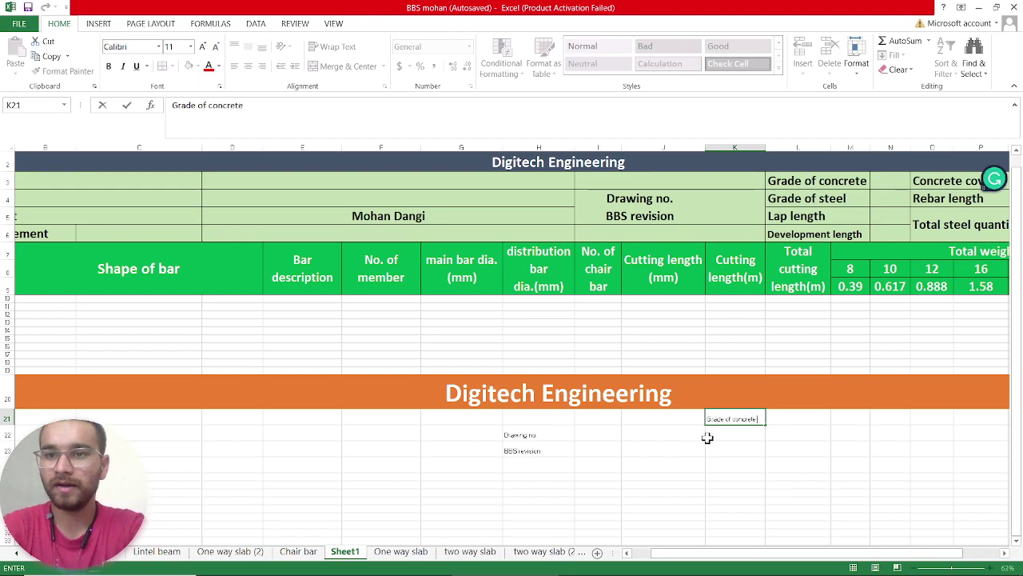
left_click(712, 432)
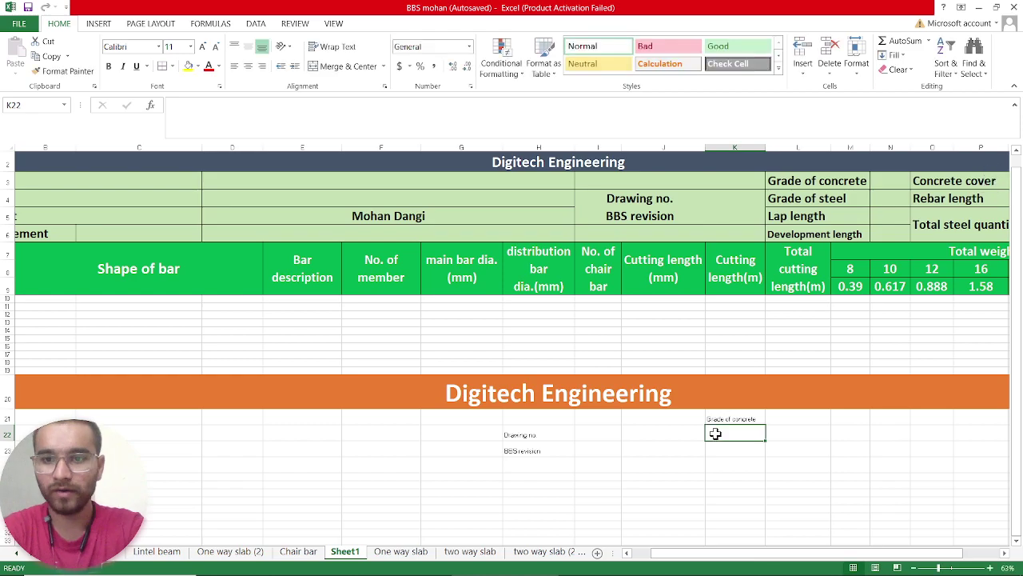
type("G")
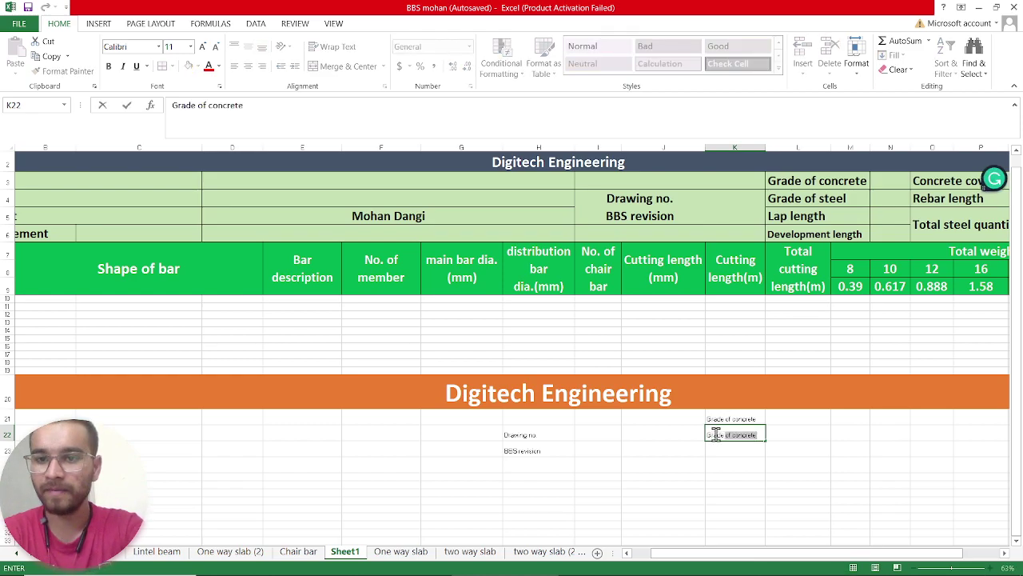
type("rade of s")
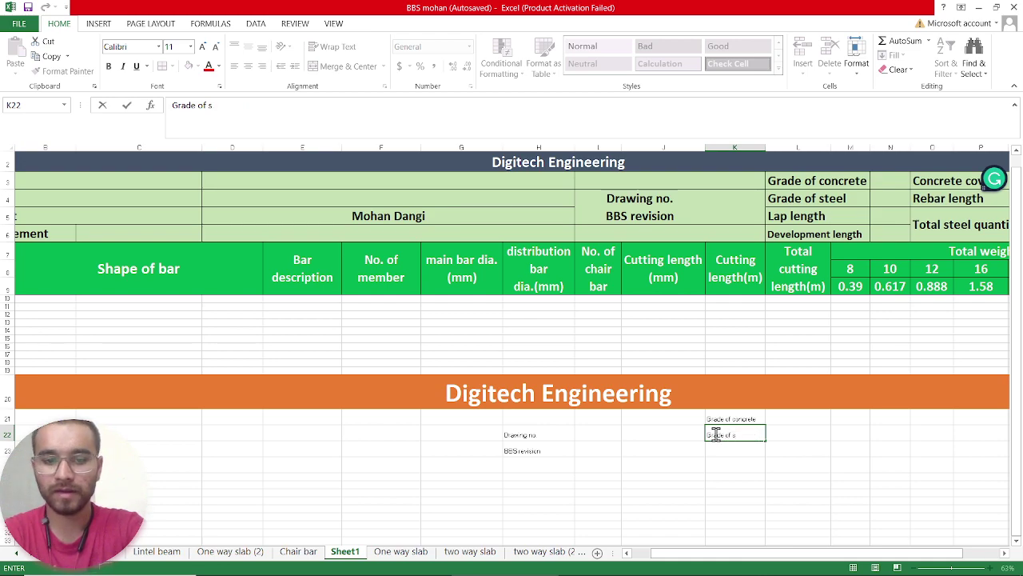
type("teel")
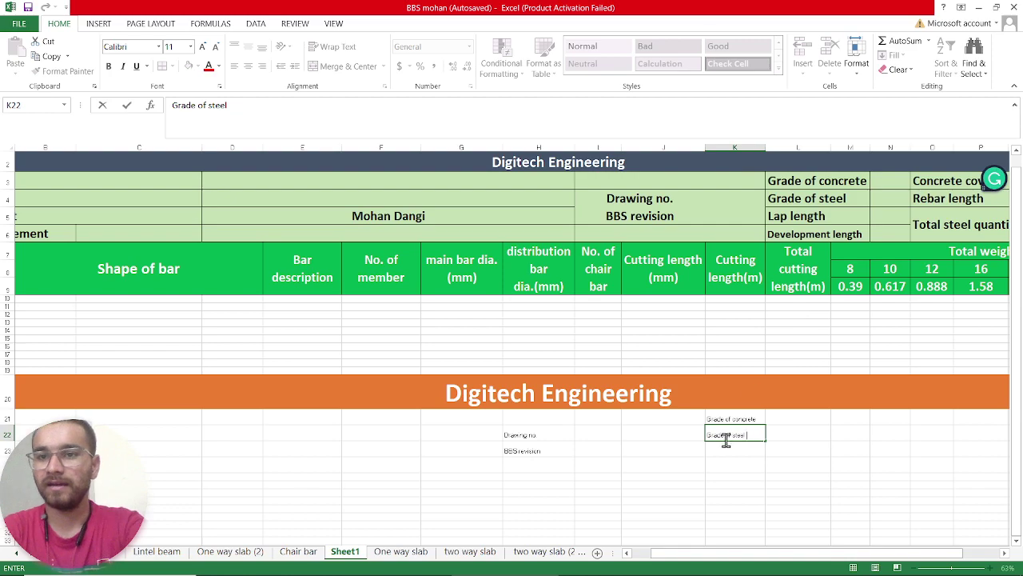
key("Return")
type("Lap length")
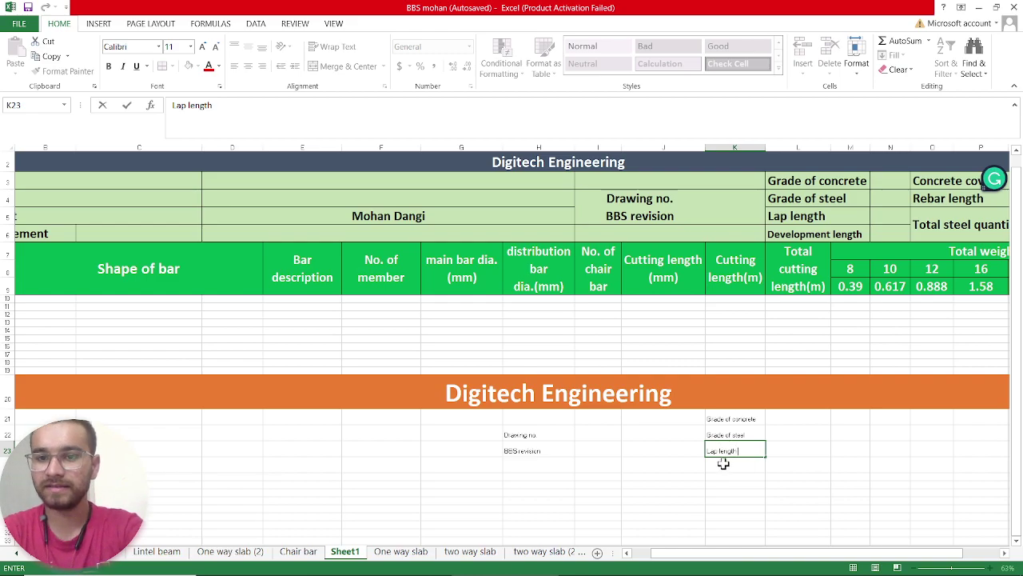
left_click(723, 464)
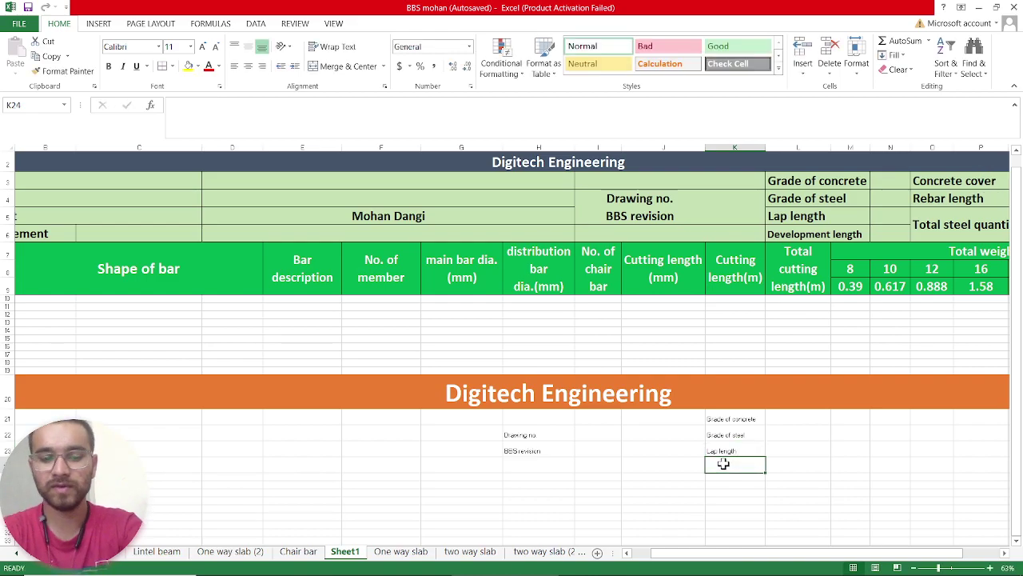
type("Dev")
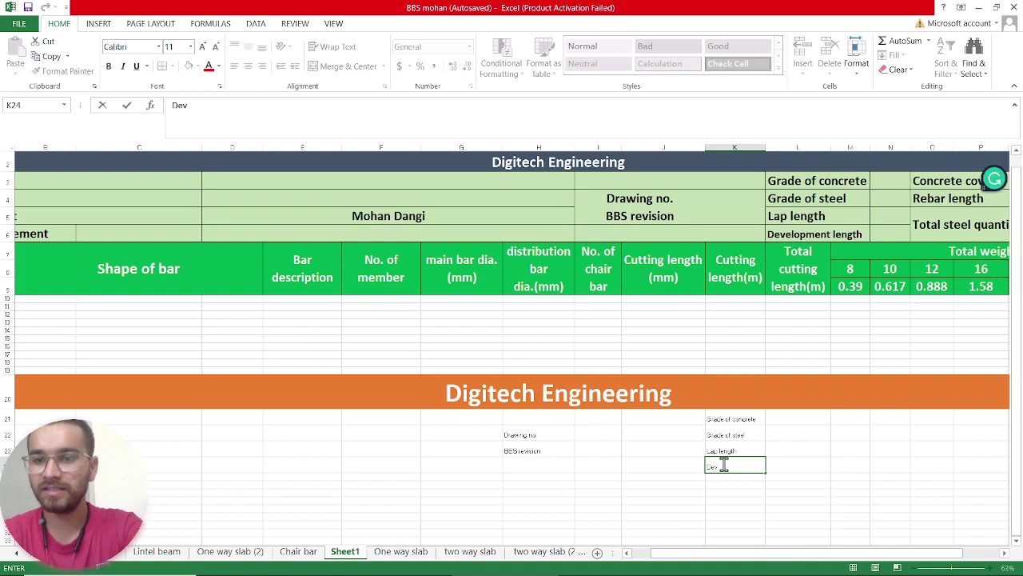
type("e")
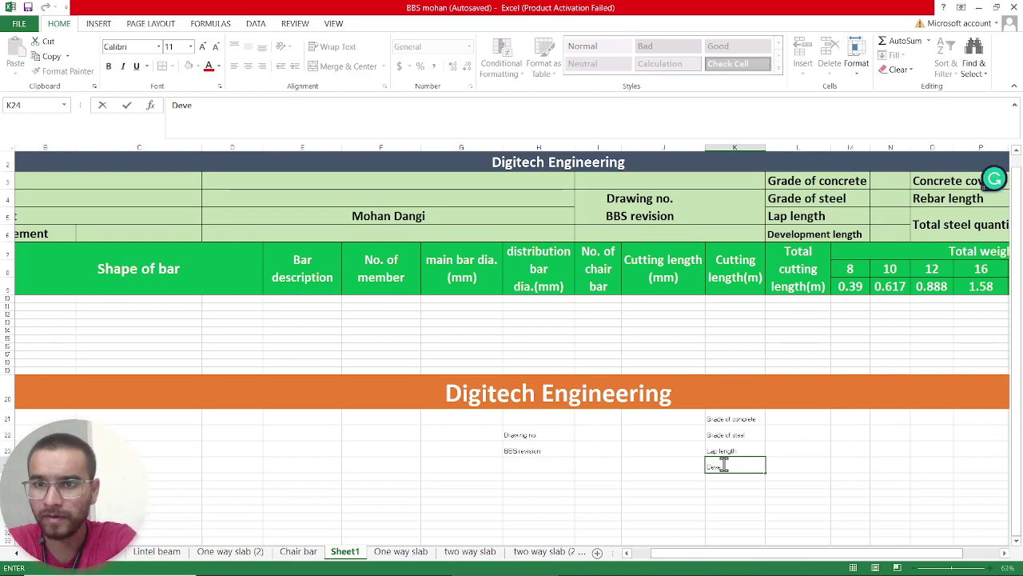
type("lo")
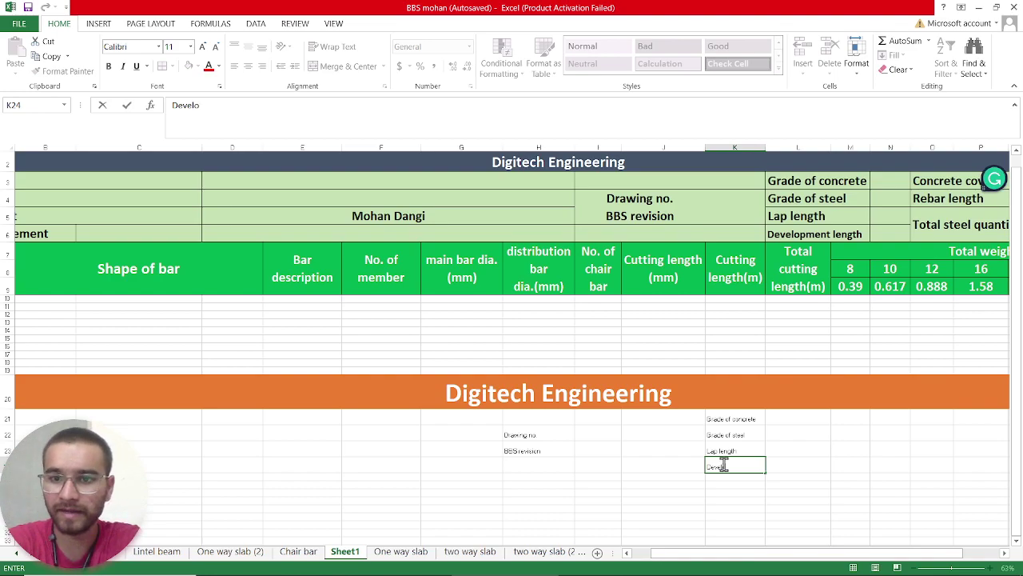
type("pme")
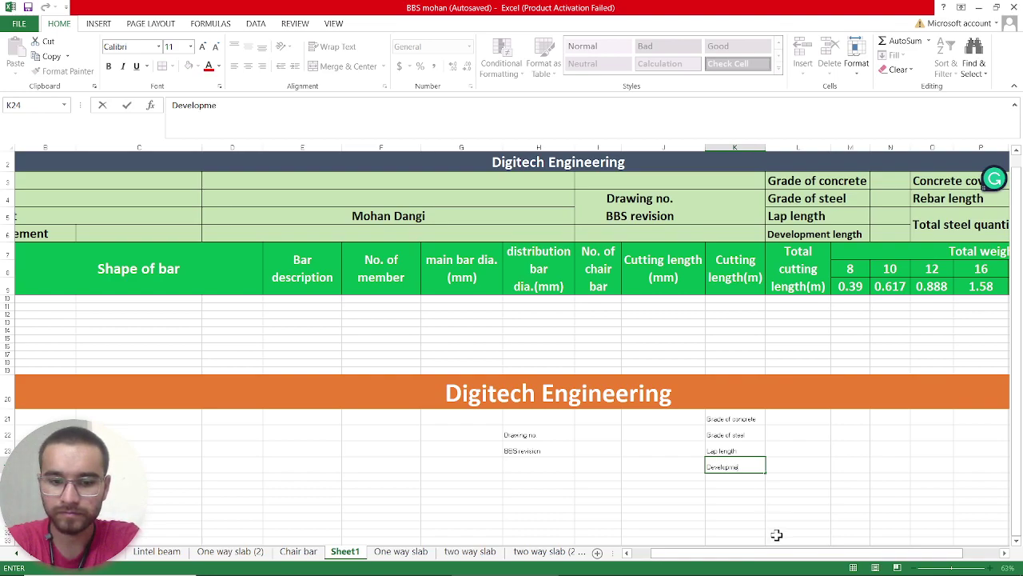
type("nt length")
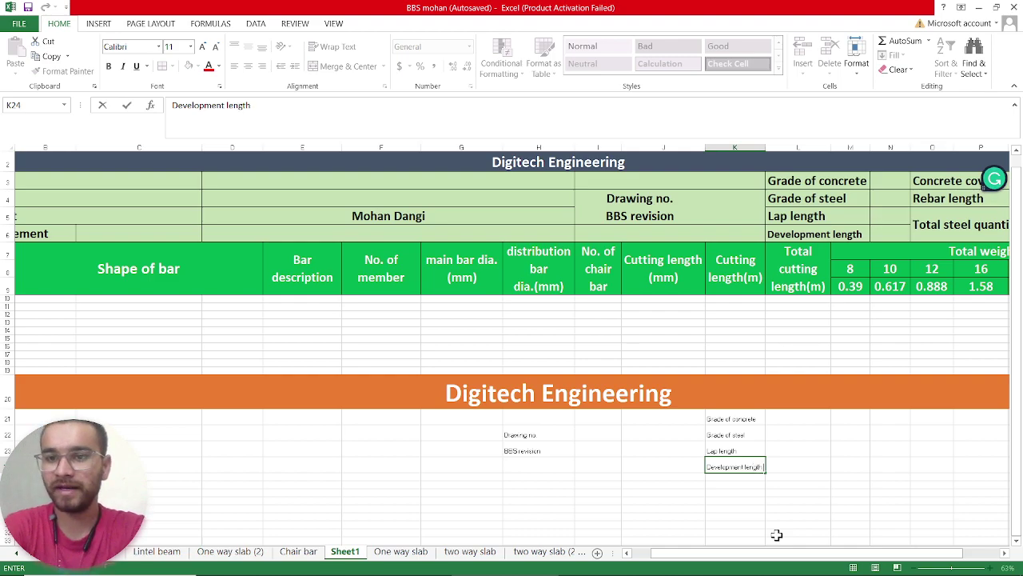
scroll(845, 435, "left", 2)
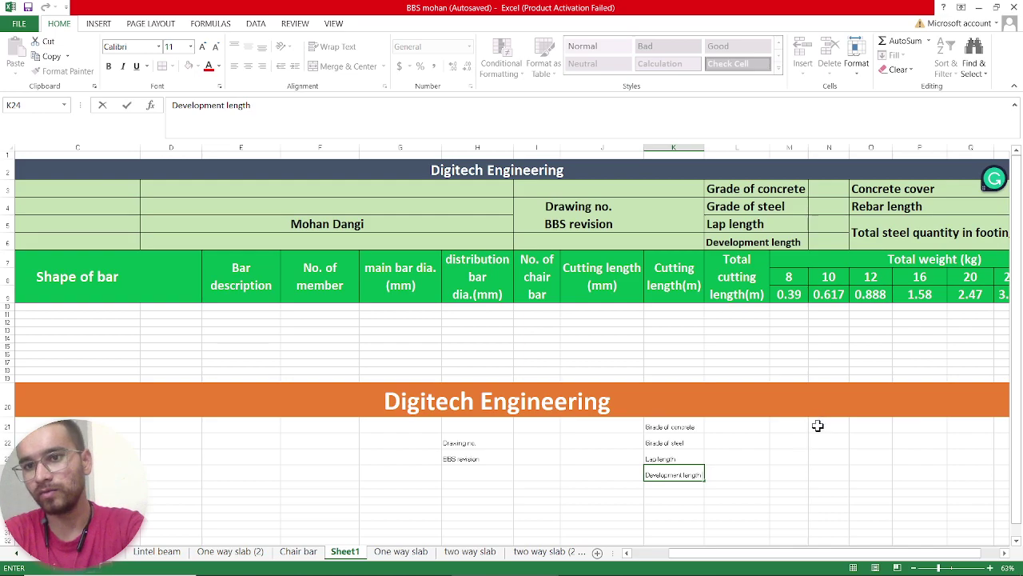
- Enter Concrete cover, Rebar length and Total steel quantity in N21:N23
left_click(818, 426)
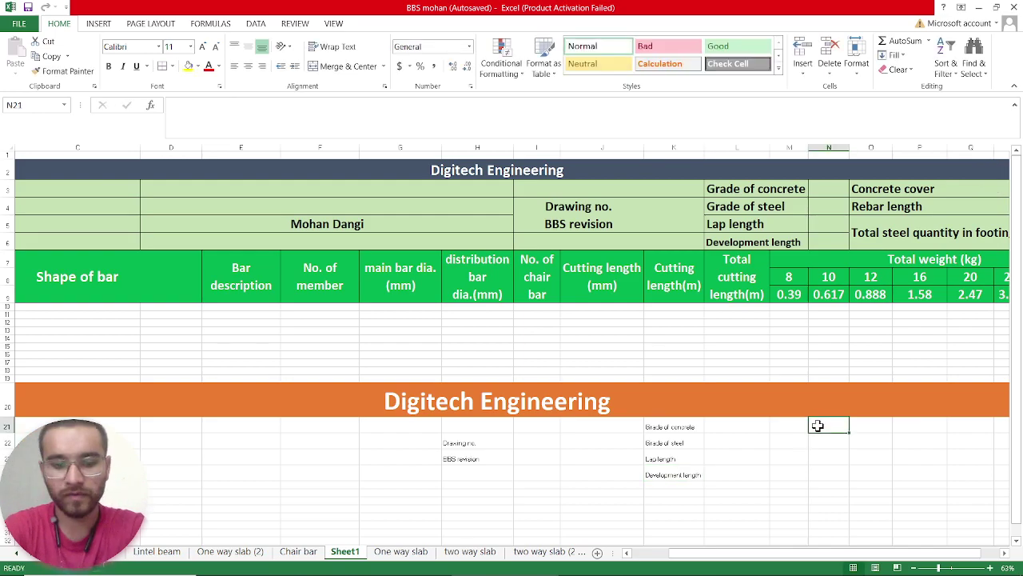
type("concrete")
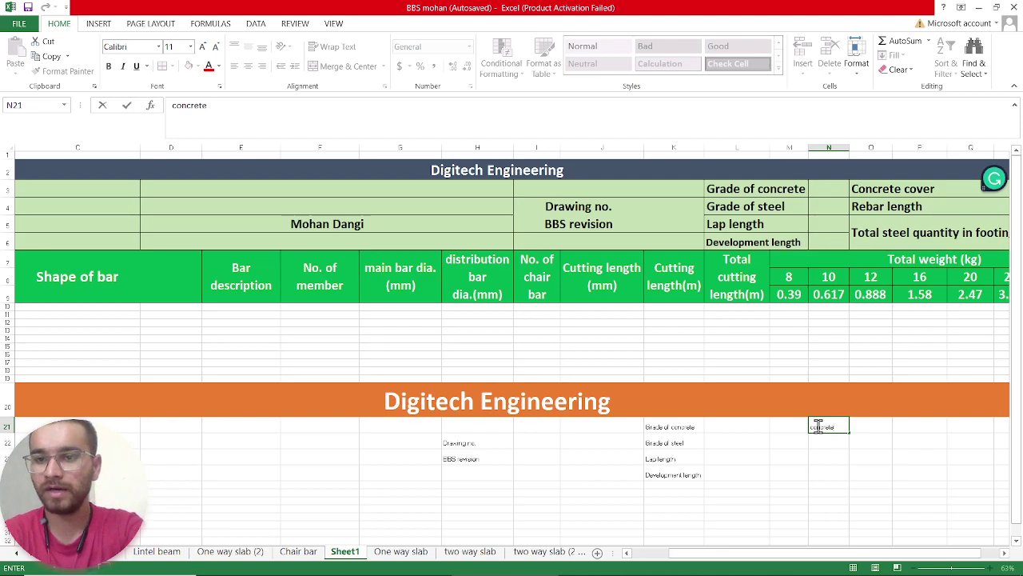
type(" cover")
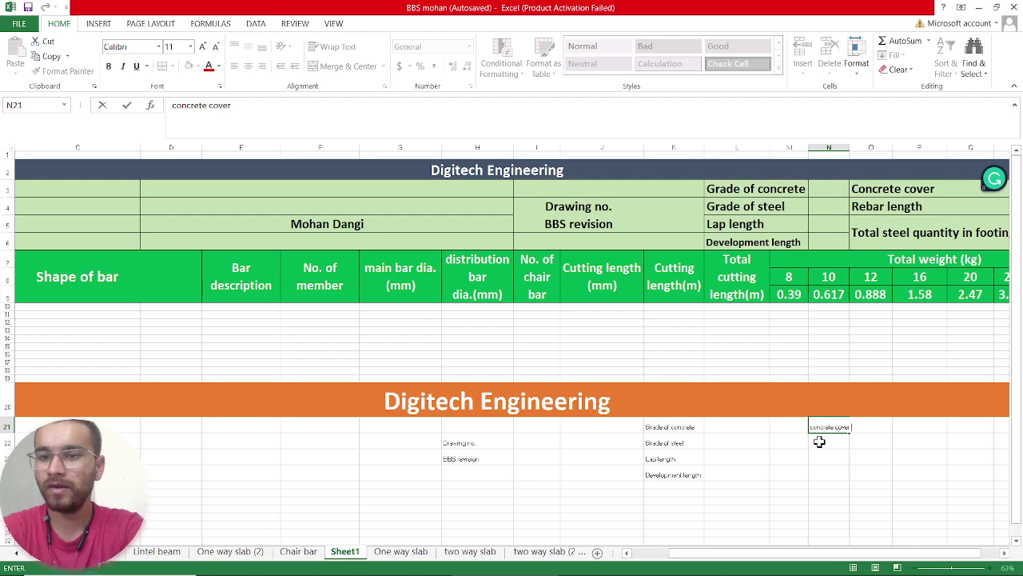
left_click(820, 442)
type("Re")
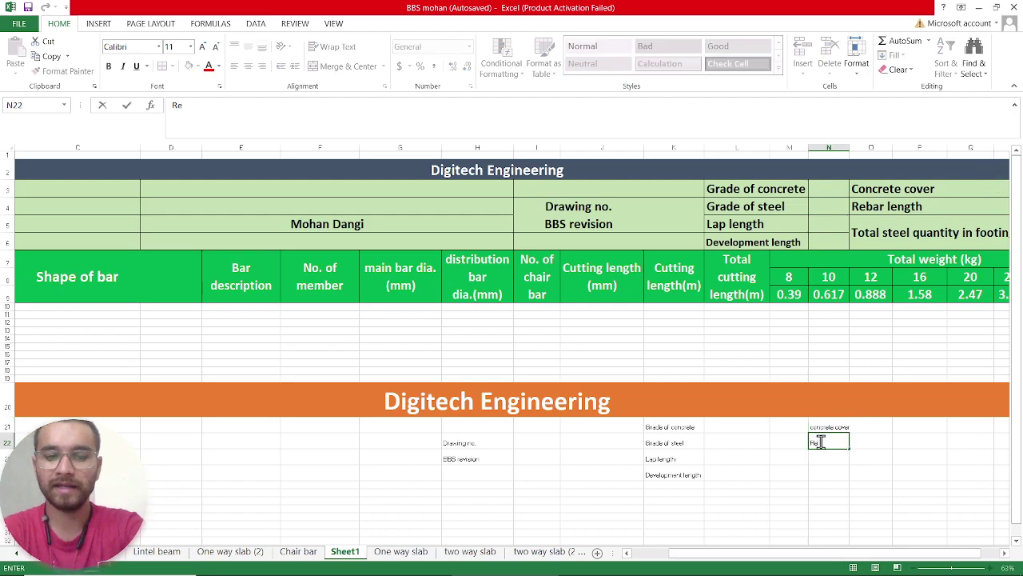
type("bar length")
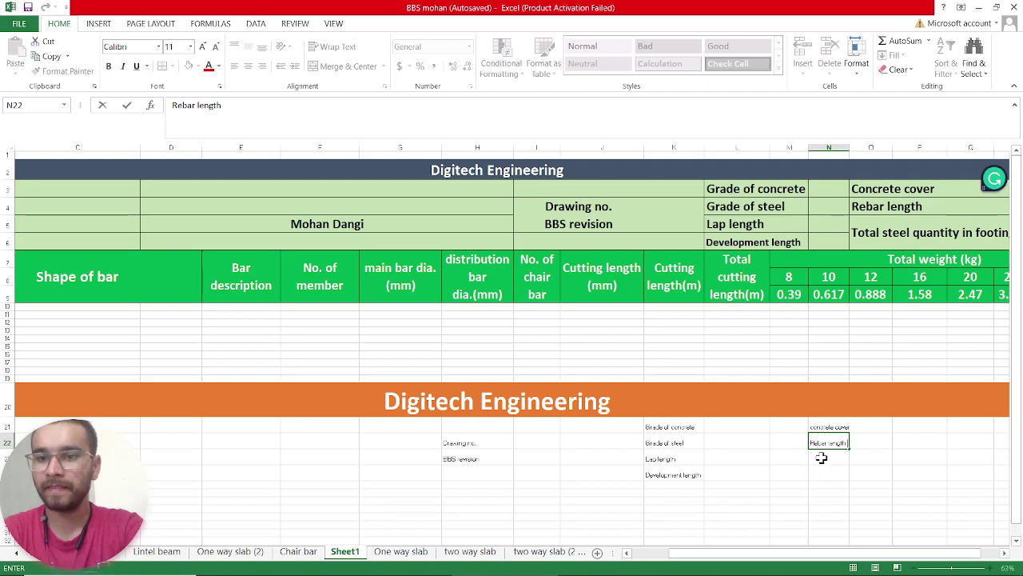
left_click(821, 457)
type("Total")
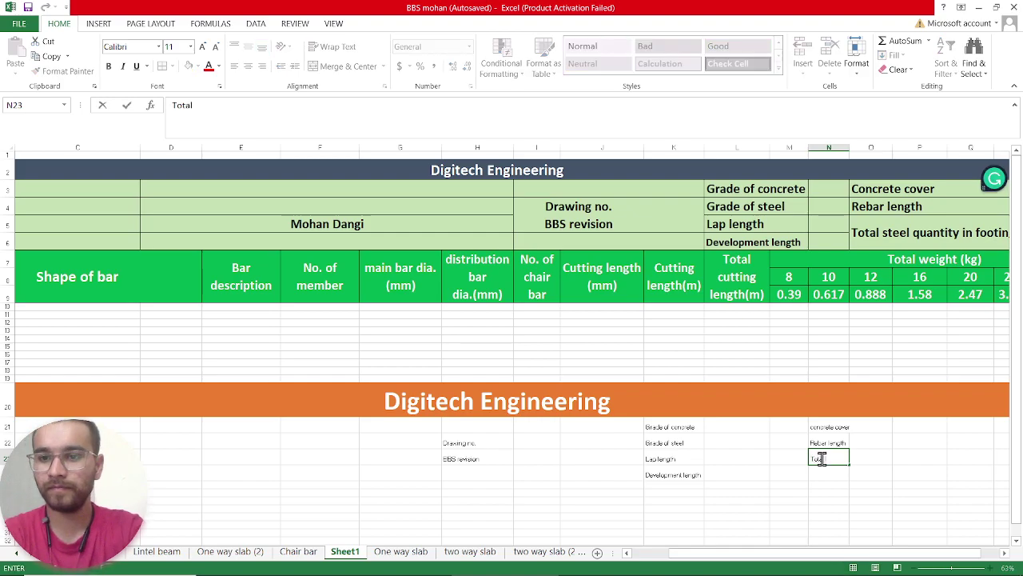
type(" steel w")
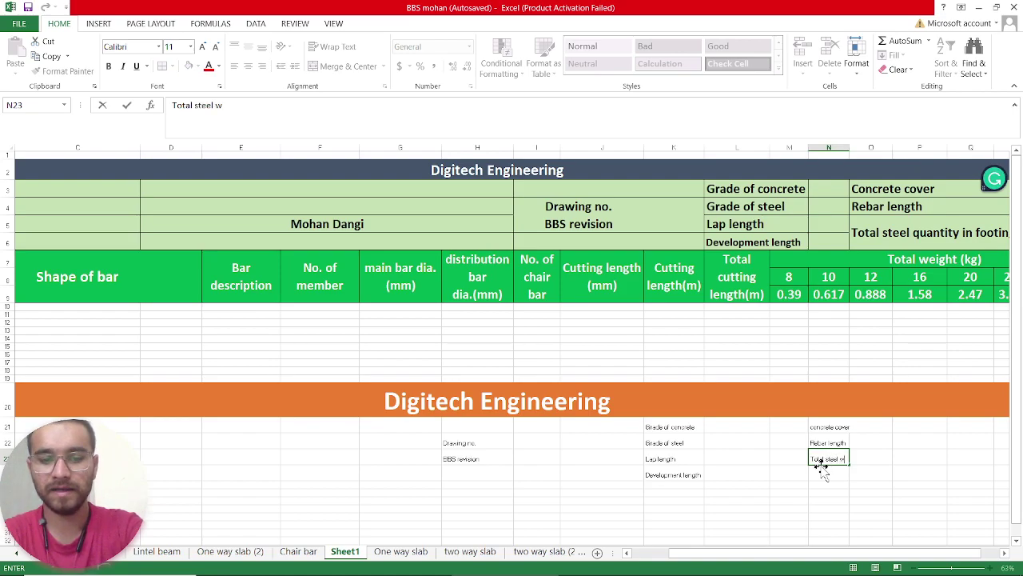
key("BackSpace")
type("quan")
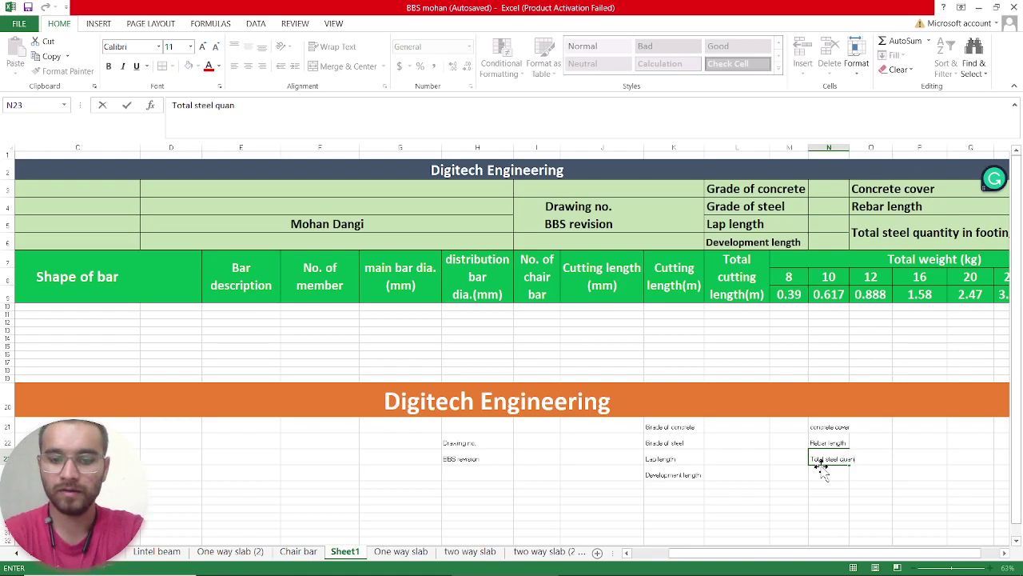
type("tity")
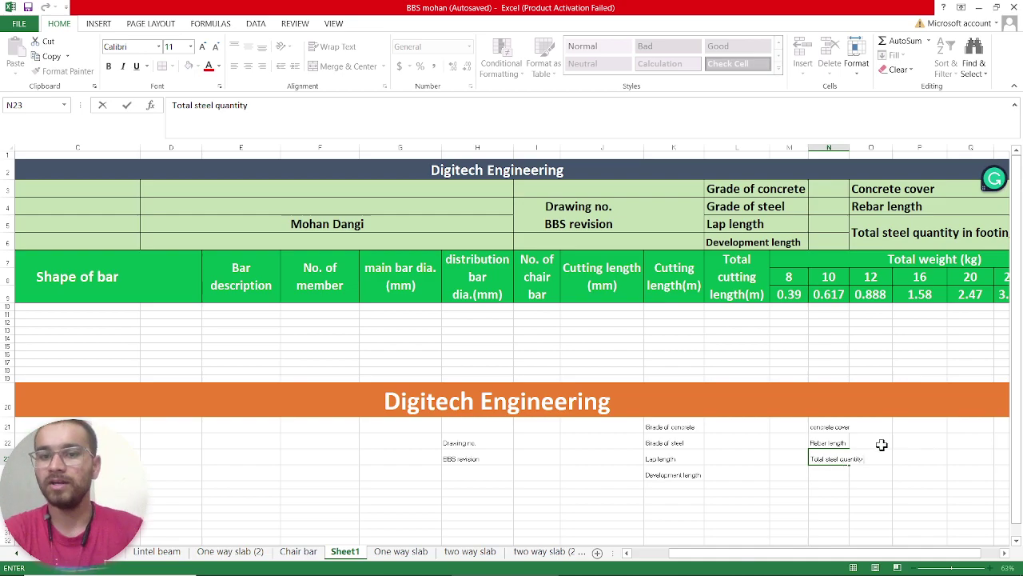
scroll(341, 478, "left", 2)
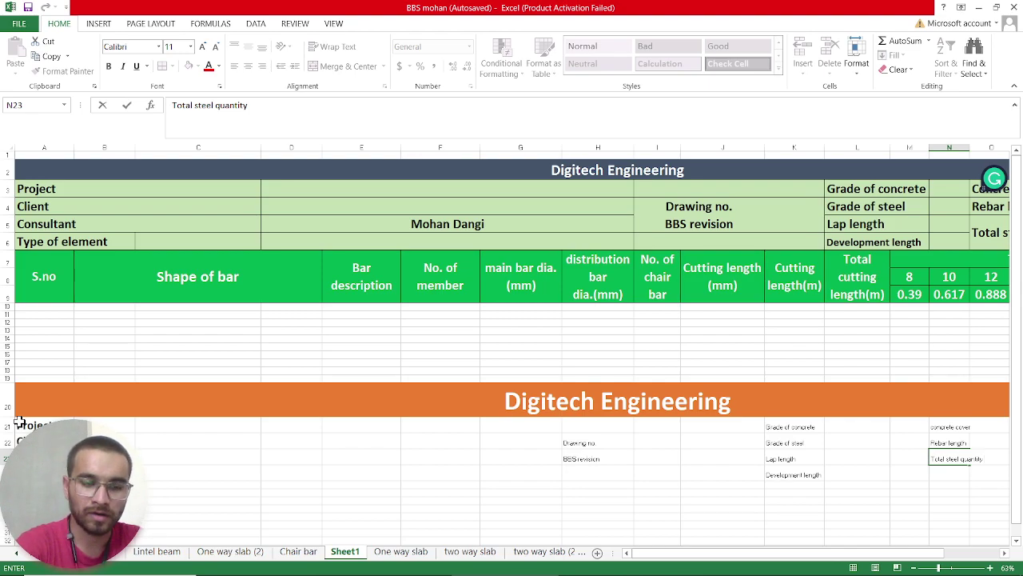
- Select label rows A21:T24 and toggle bold on them
mouse_move(19, 423)
left_mouse_down()
mouse_move(112, 489)
mouse_move(950, 480)
left_mouse_up()
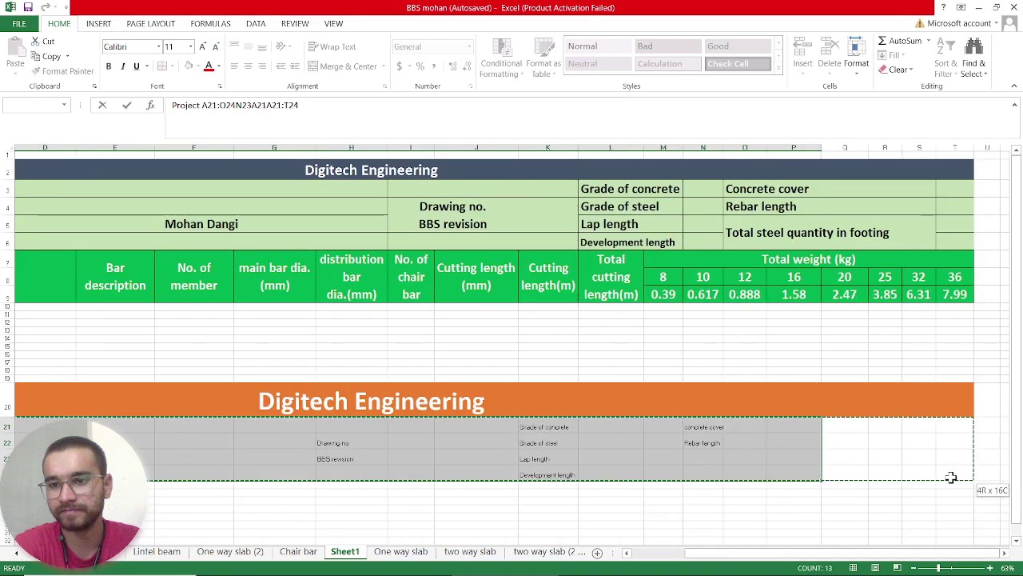
left_click_drag(951, 480, 947, 479)
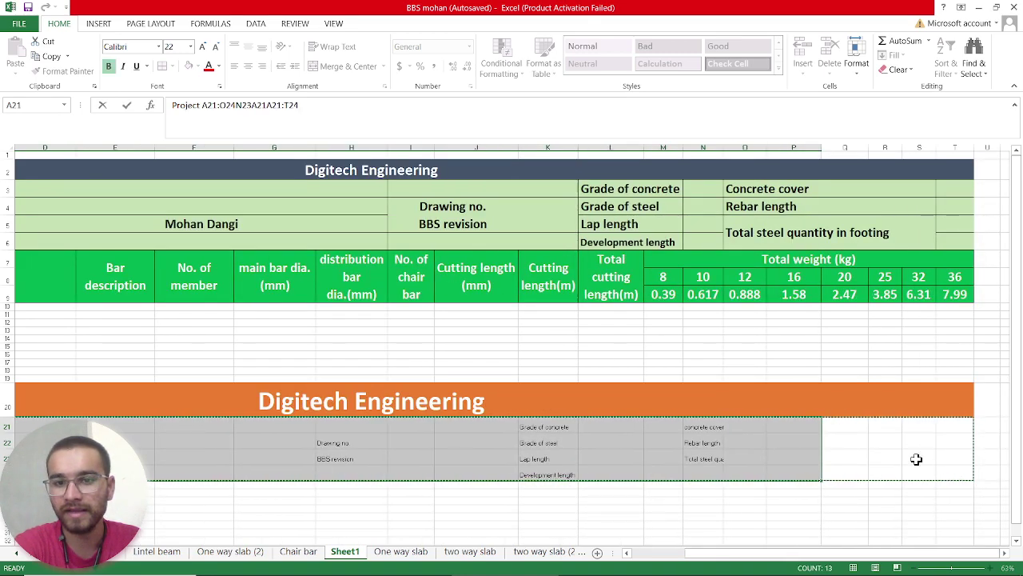
left_click(110, 66)
key("ctrl+c")
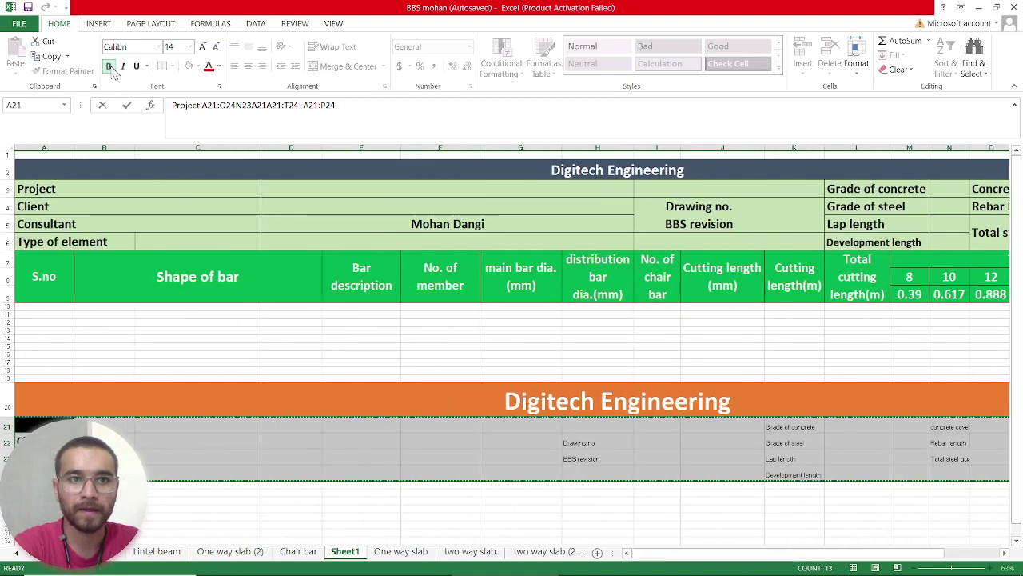
left_click(109, 66)
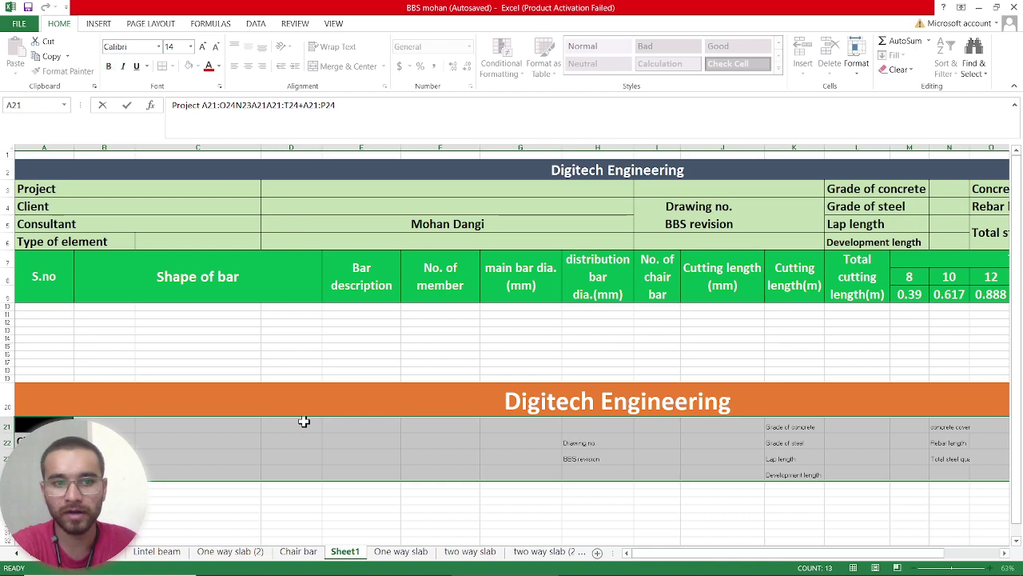
left_click(275, 462)
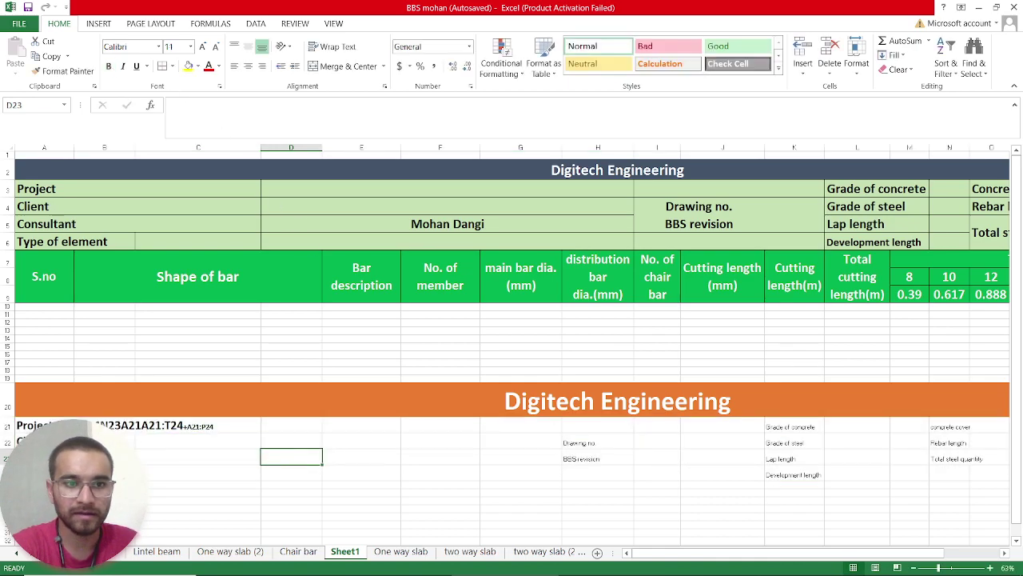
- Clear the stray reference text in B21:C21 and retype 'Project' in A21
left_click(133, 425)
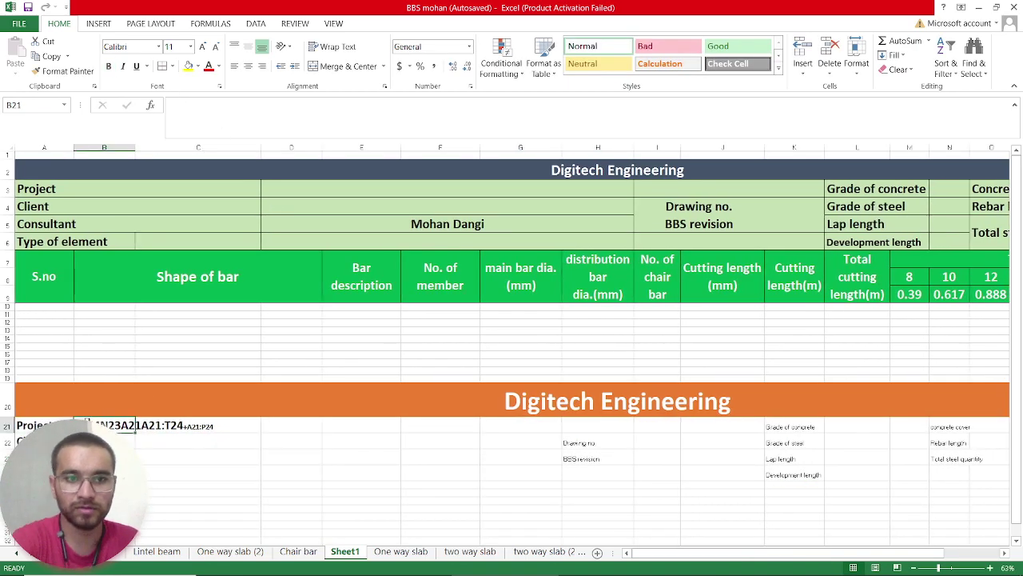
left_click(170, 426)
type("=")
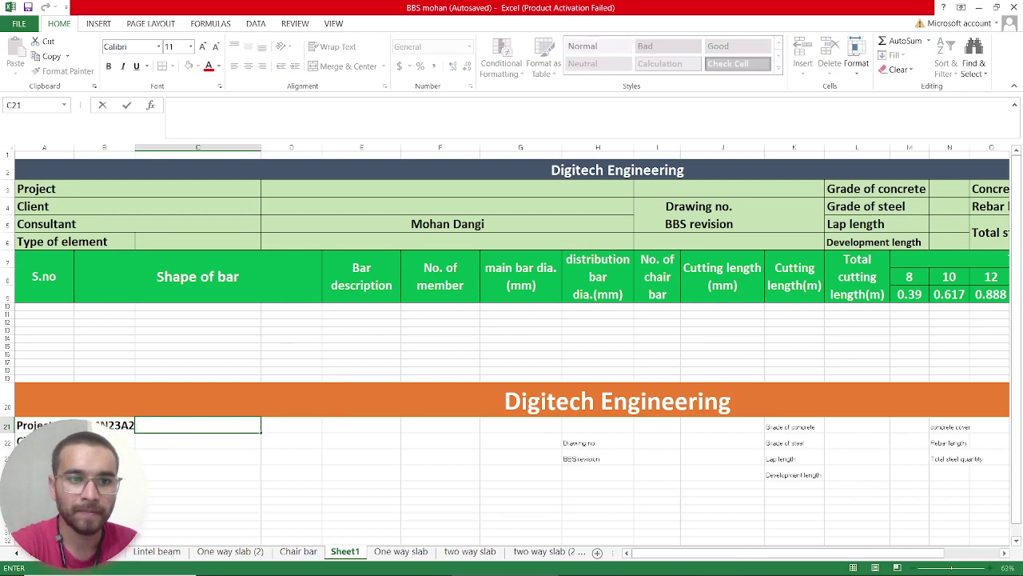
left_click(95, 424)
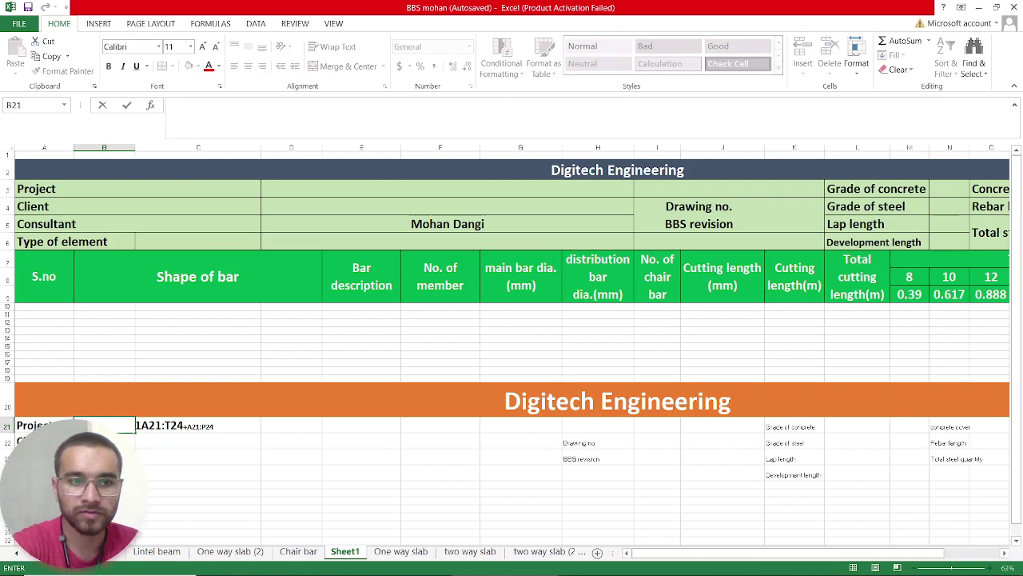
left_click(42, 424)
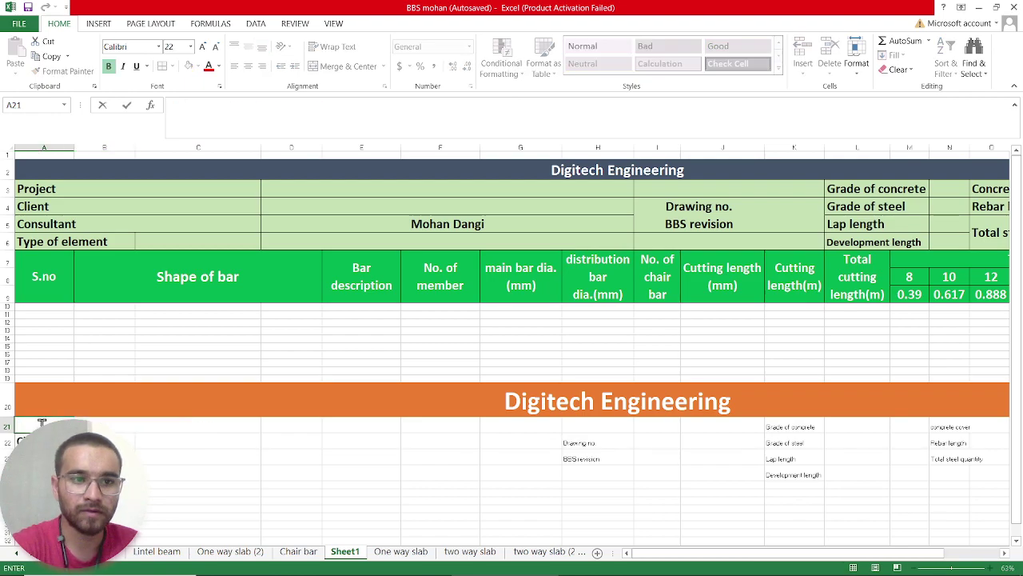
type("Pro")
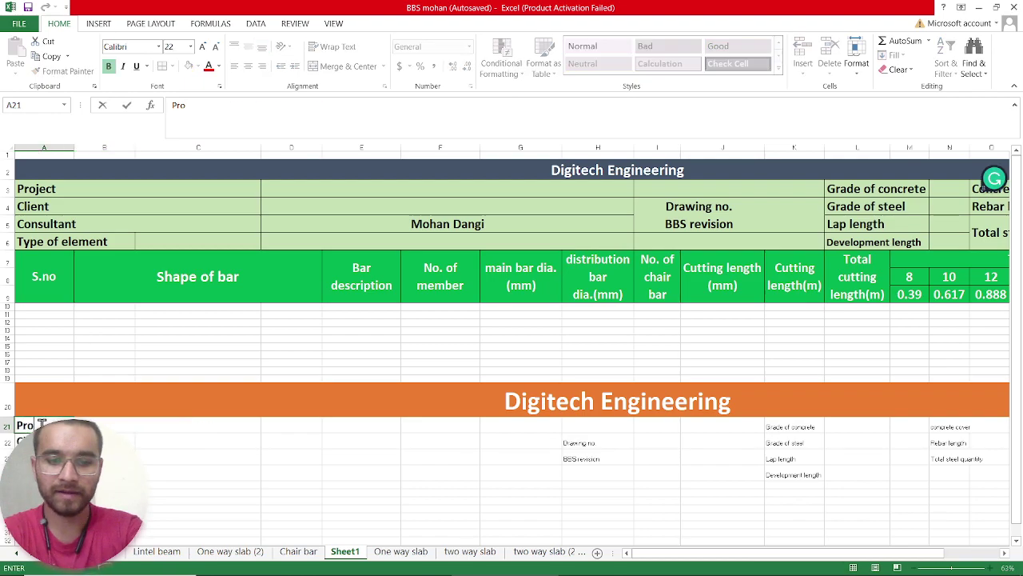
type("ject")
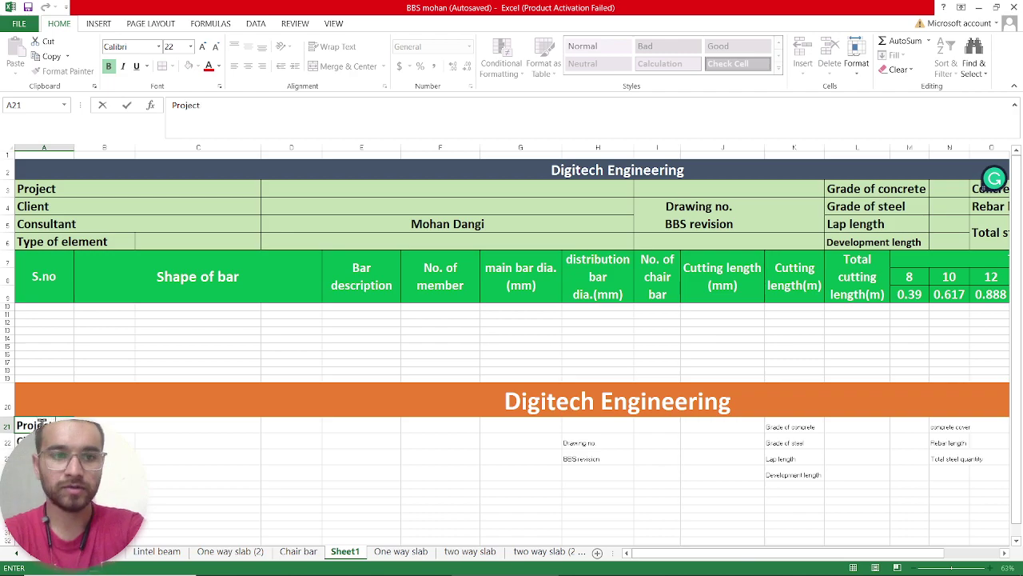
key("Return")
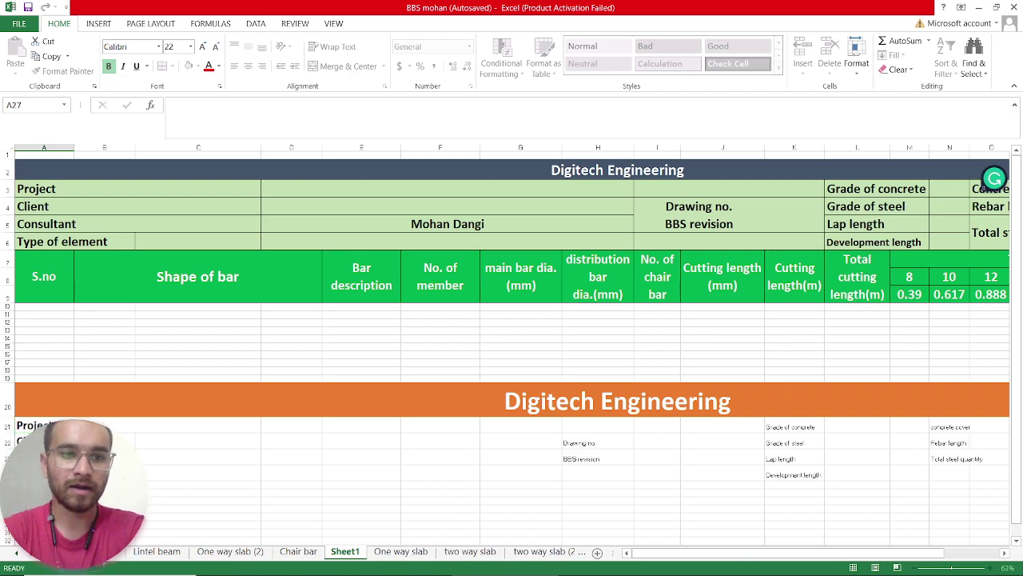
mouse_move(22, 422)
left_mouse_down()
mouse_move(1019, 438)
mouse_move(952, 480)
left_mouse_up()
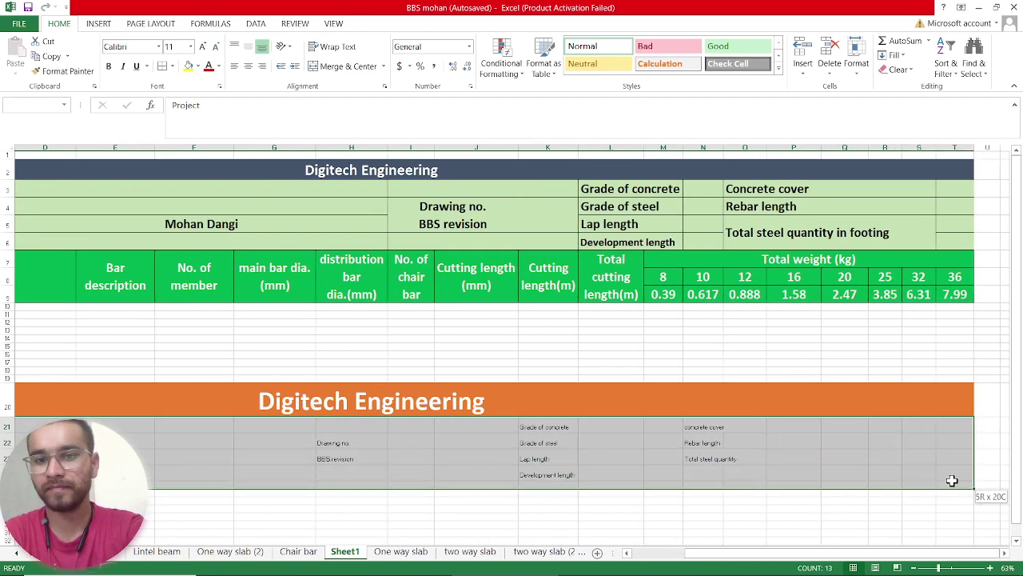
- Make the rows 21–24 labels bold and enlarge their text
left_click_drag(952, 480, 942, 476)
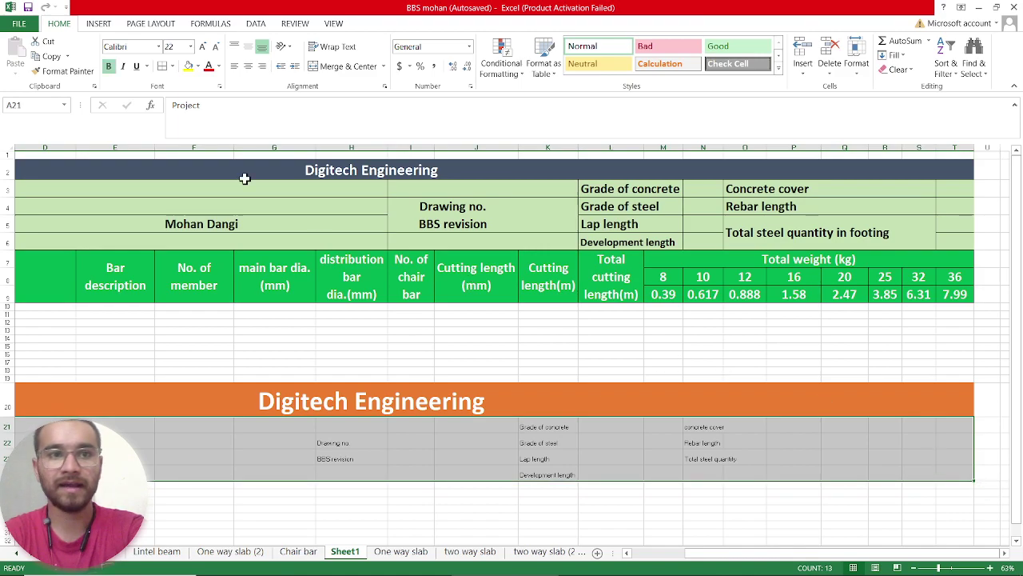
left_click(110, 67)
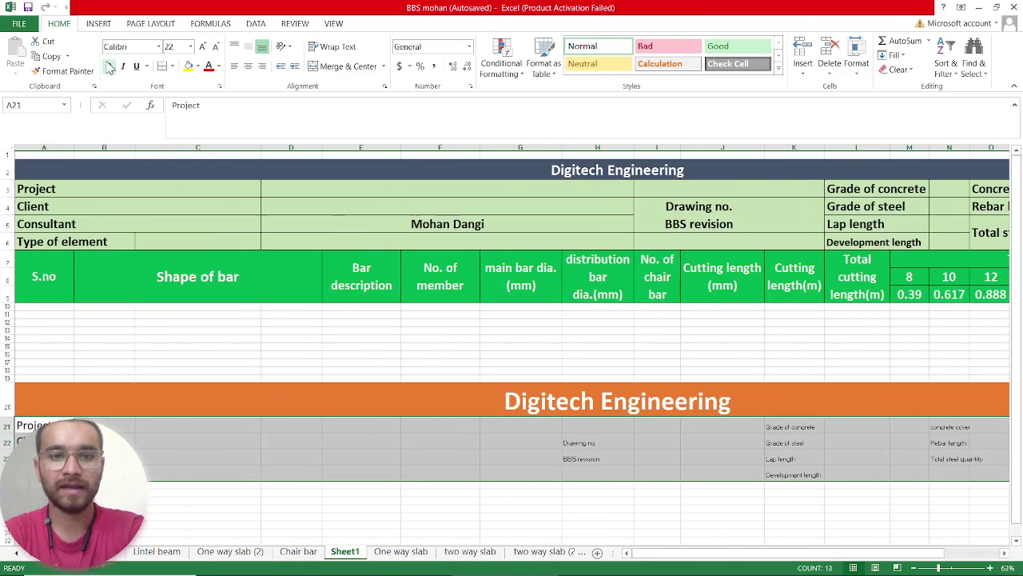
left_click(109, 67)
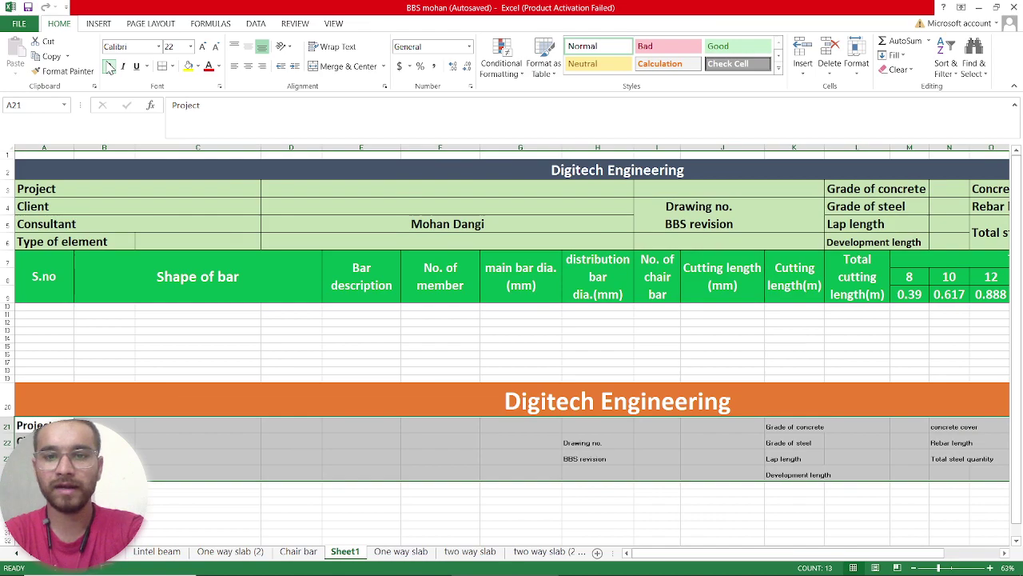
left_click(203, 46)
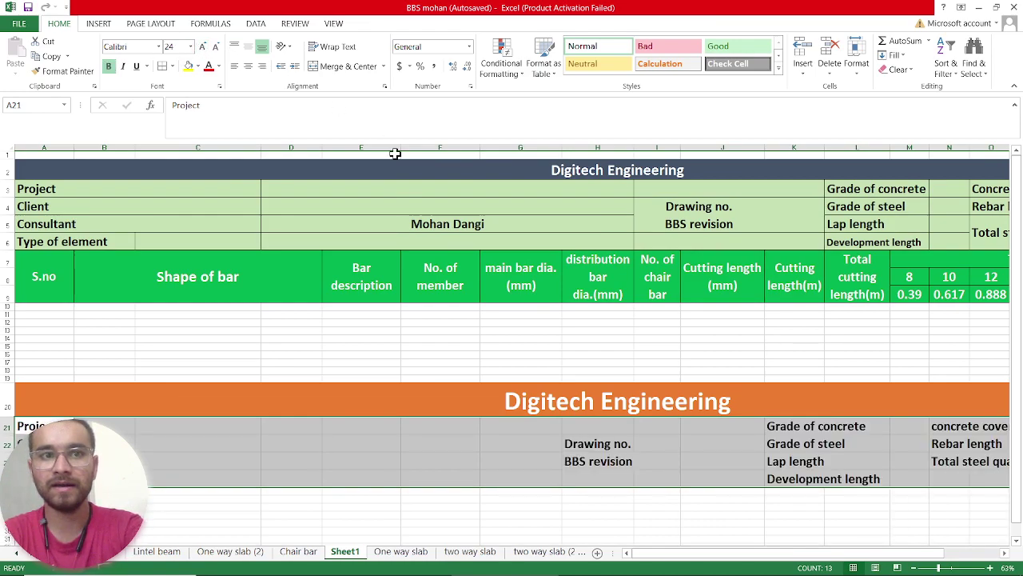
scroll(590, 392, "right", 2)
scroll(590, 391, "right", 2)
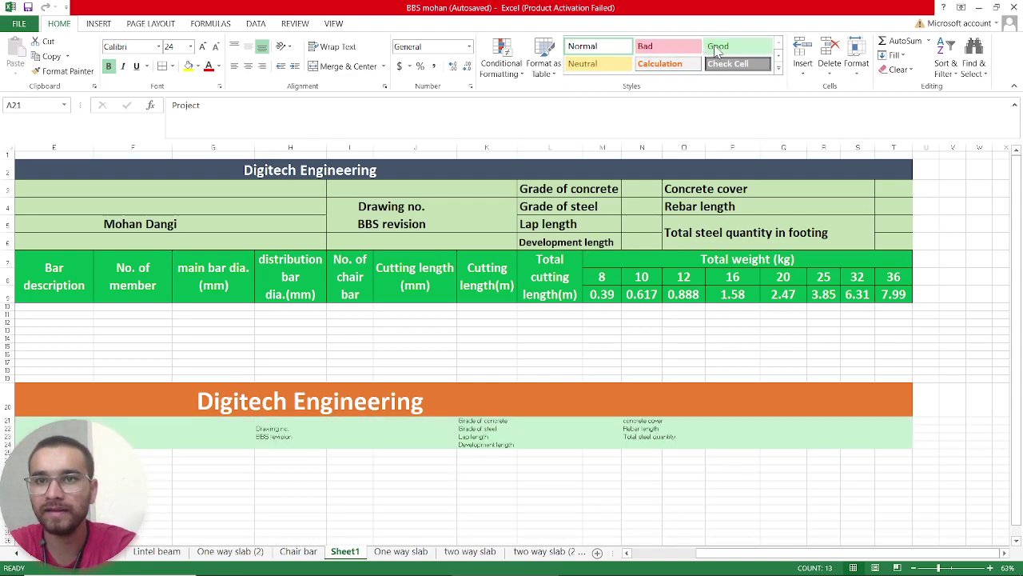
- Apply the green Good cell style to A21:T24, bold it, and raise the font to 24 pt
left_click(717, 50)
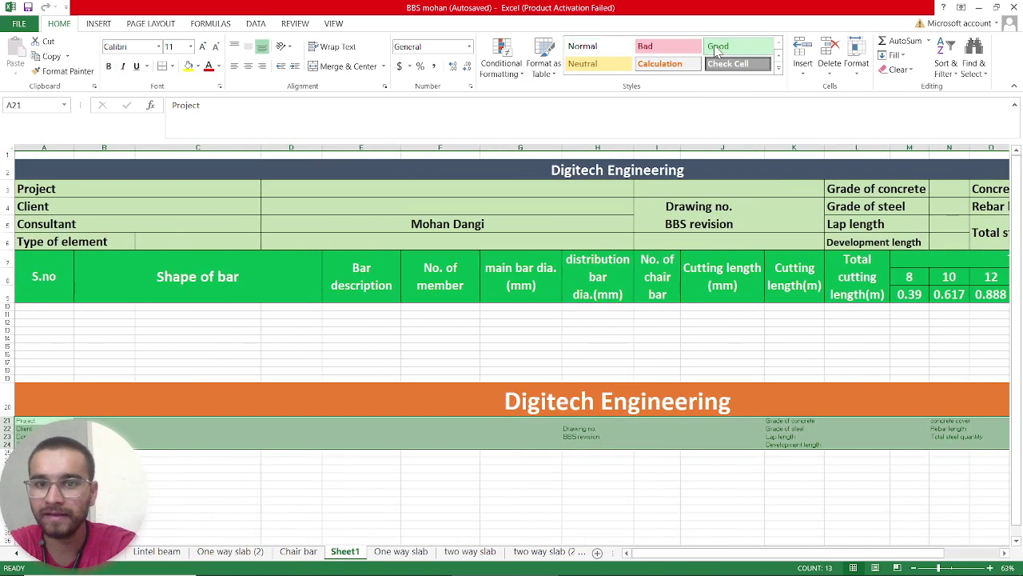
left_click(109, 68)
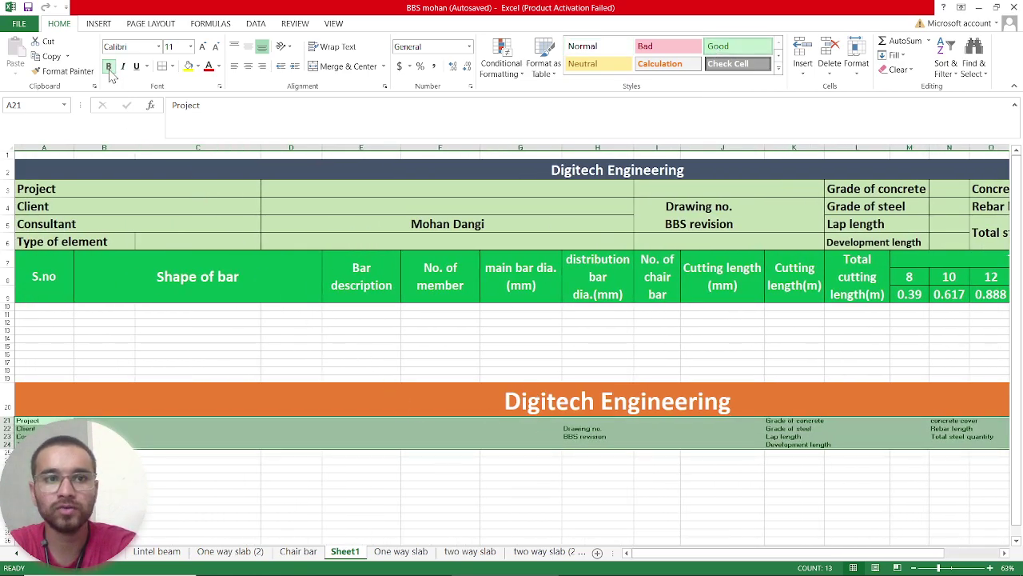
left_click(203, 47)
left_click(203, 46)
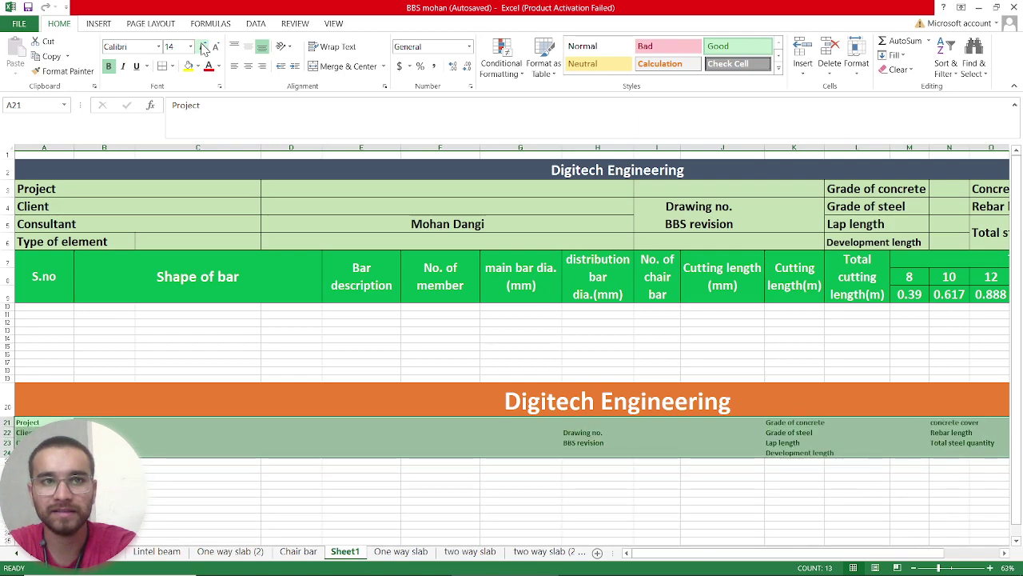
left_click(203, 47)
left_click(203, 47)
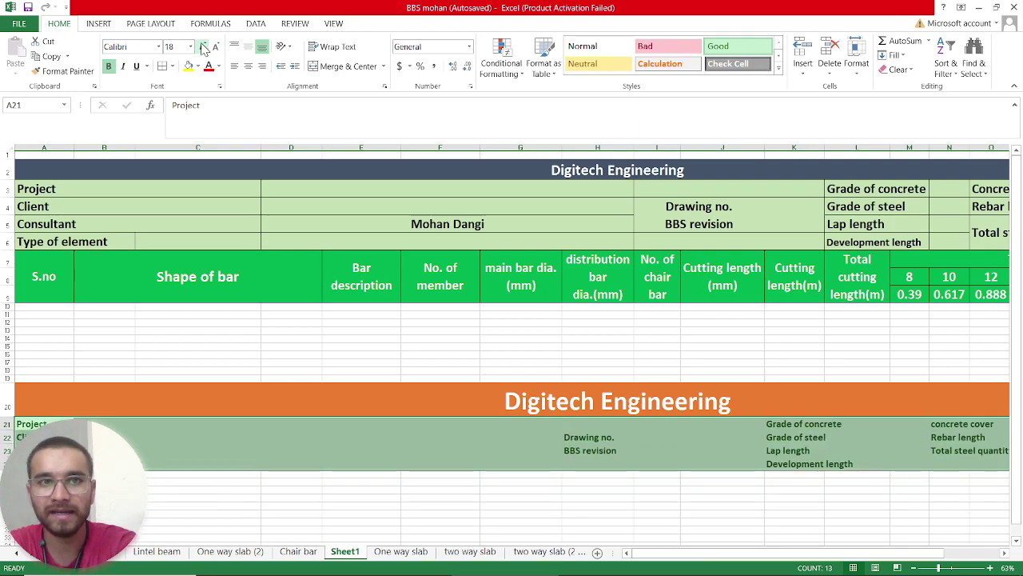
left_click(203, 46)
left_click(203, 46)
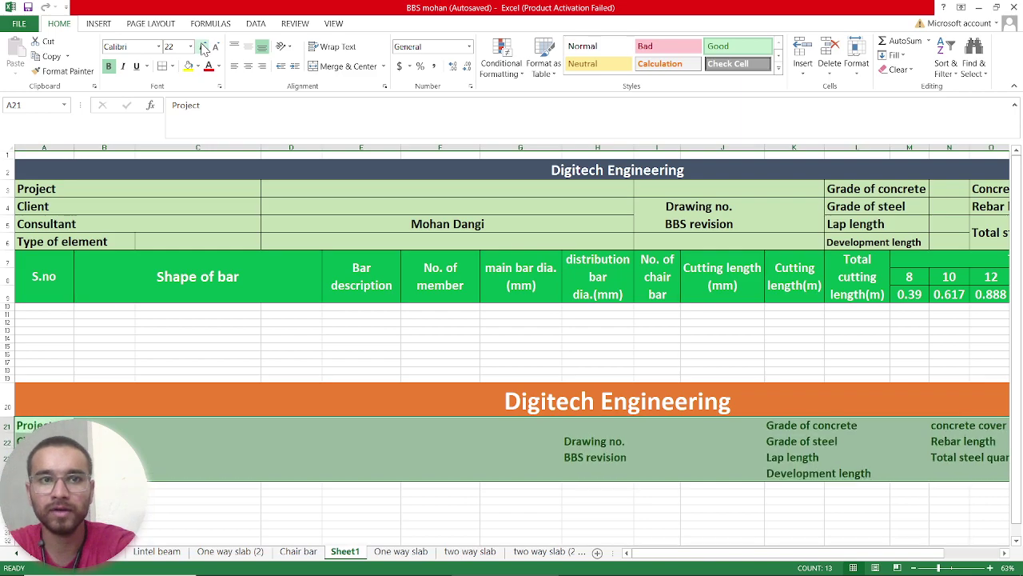
left_click(203, 46)
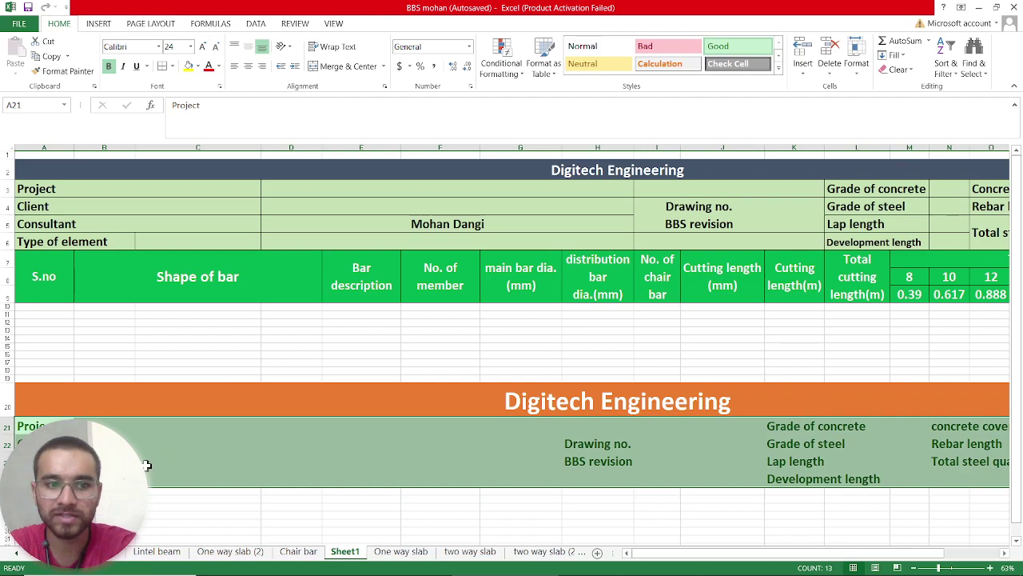
- Put All Borders on every cell of rows 21–24 in the orange block
left_click(172, 66)
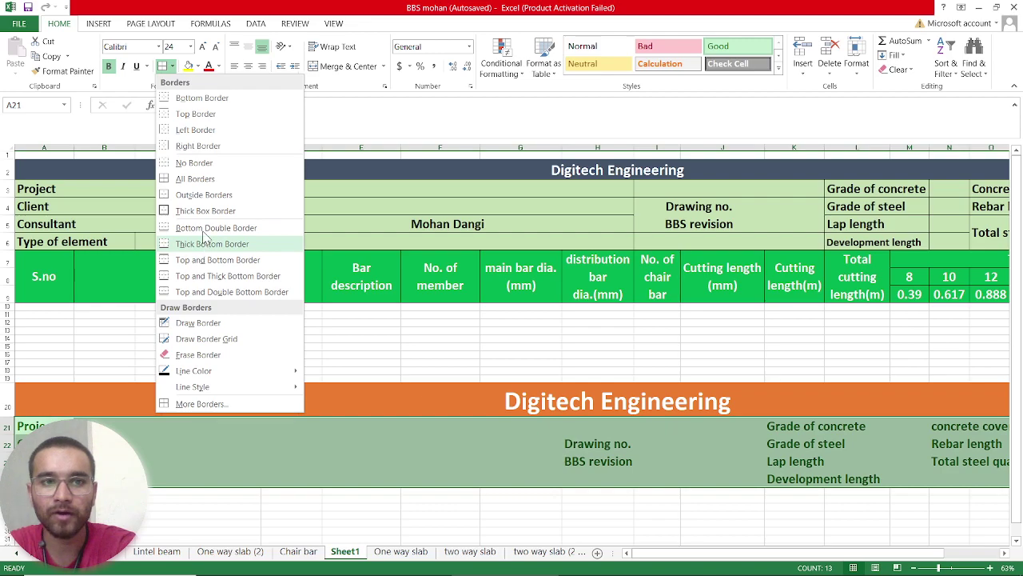
left_click(214, 183)
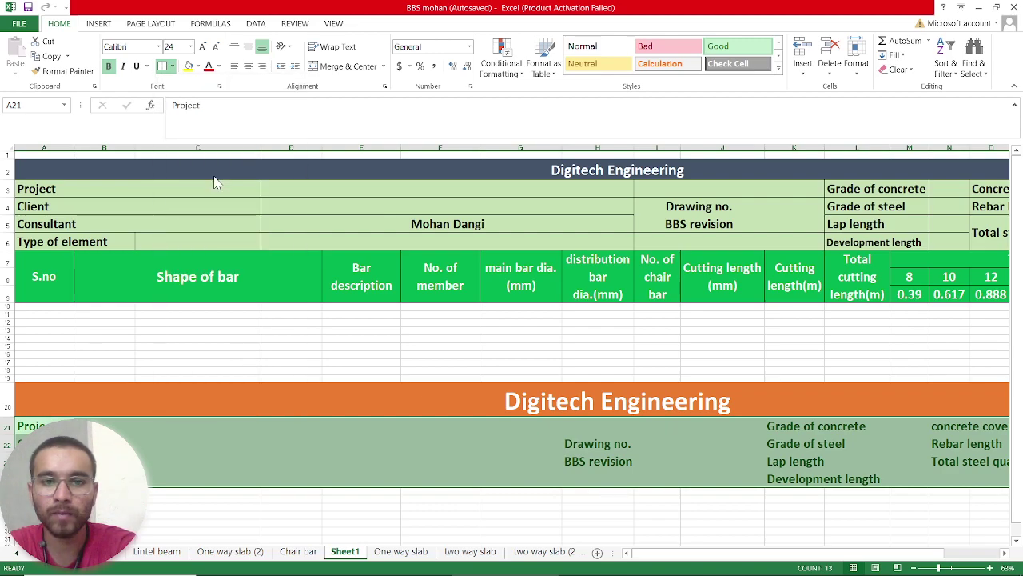
scroll(470, 490, "right", 1)
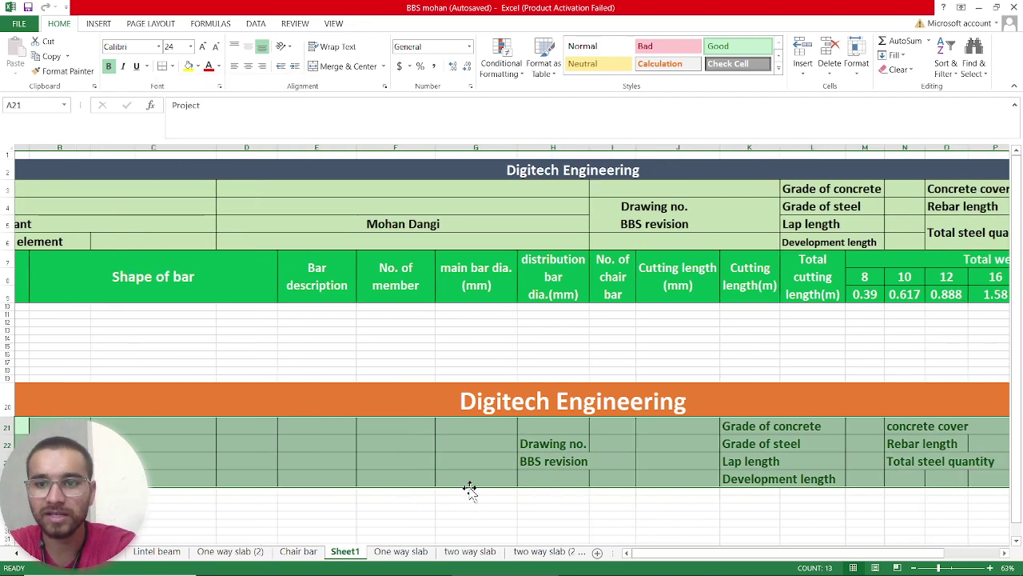
scroll(470, 490, "right", 3)
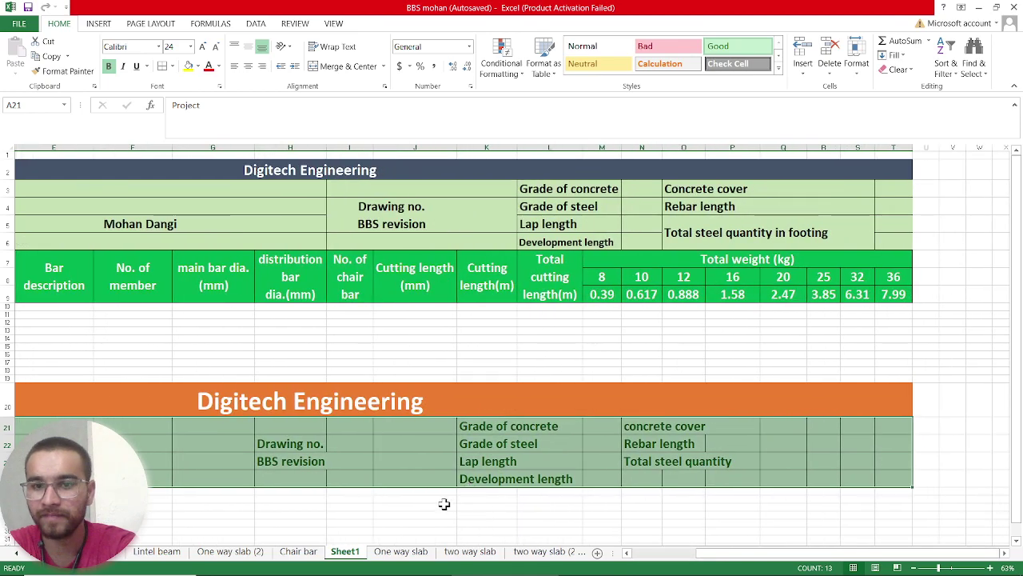
left_click(441, 498)
scroll(335, 470, "left", 3)
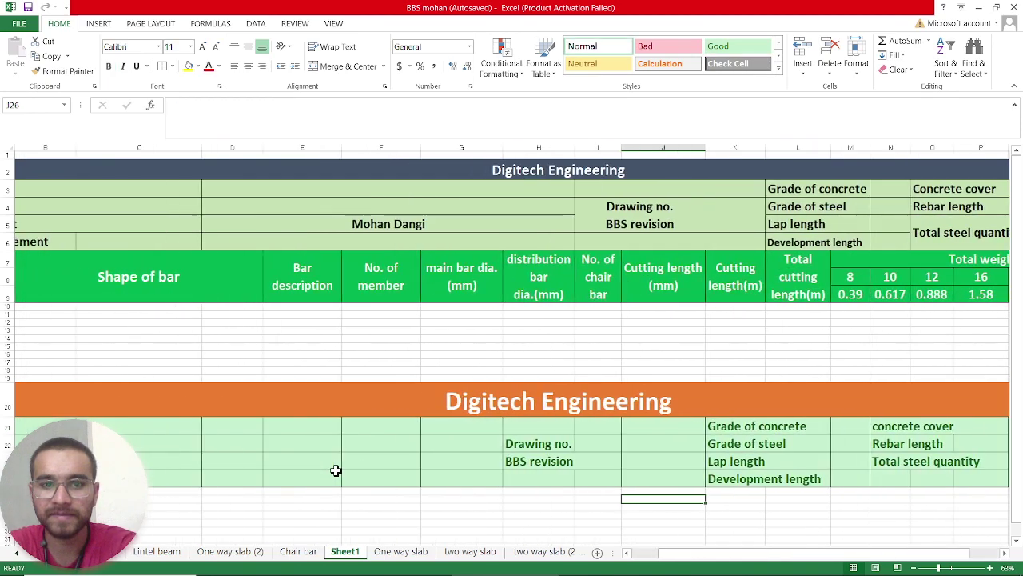
scroll(336, 470, "left", 1)
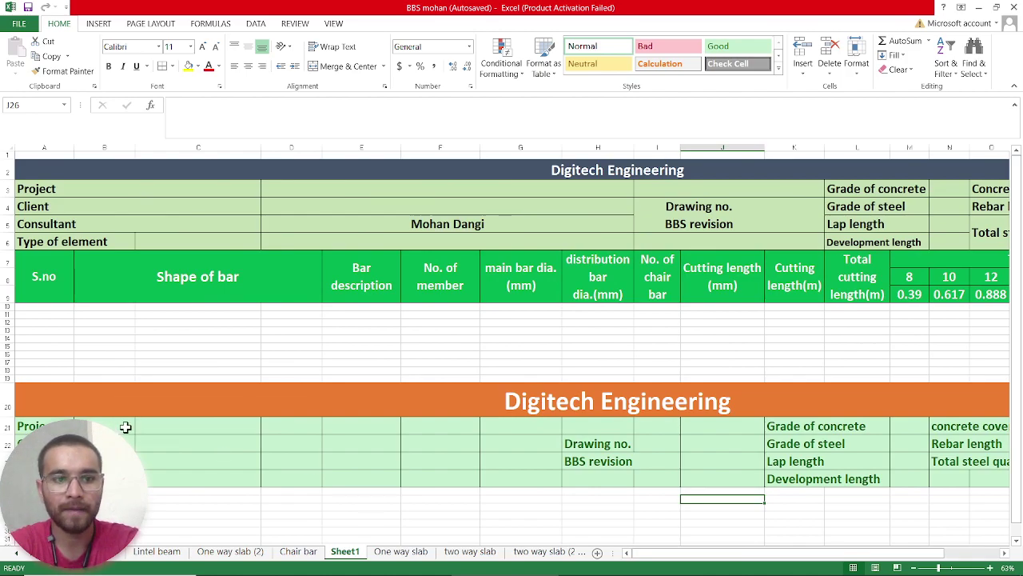
left_click_drag(40, 426, 104, 426)
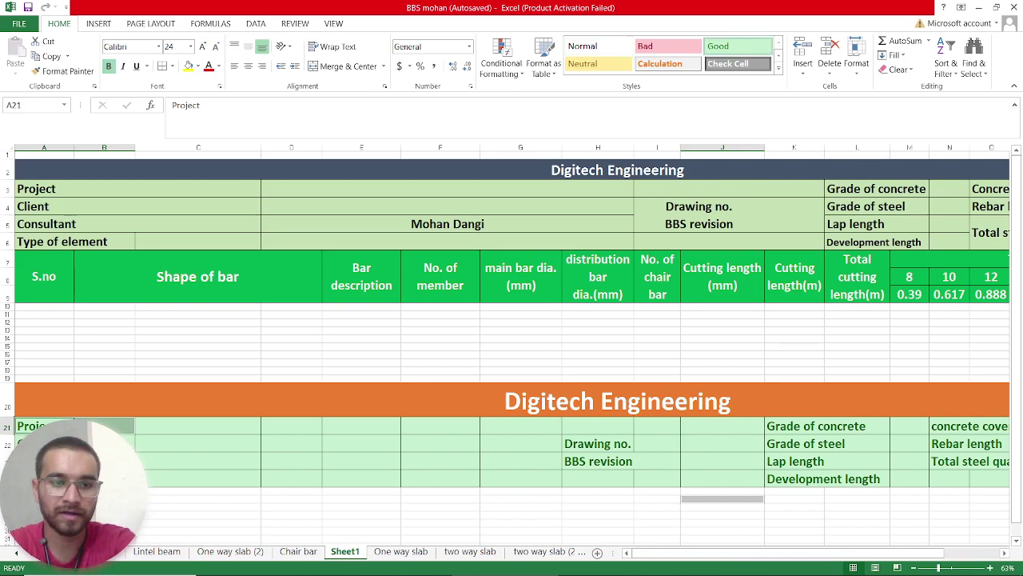
- Merge columns A–B in each of rows 21–24 and left-align the labels
left_click_drag(44, 443, 104, 443)
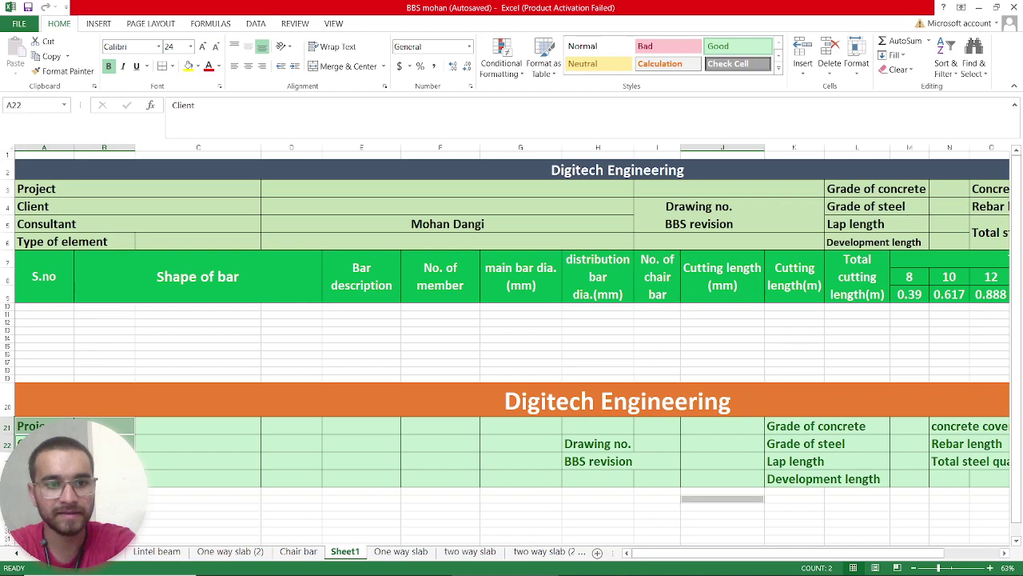
left_click_drag(44, 461, 104, 461)
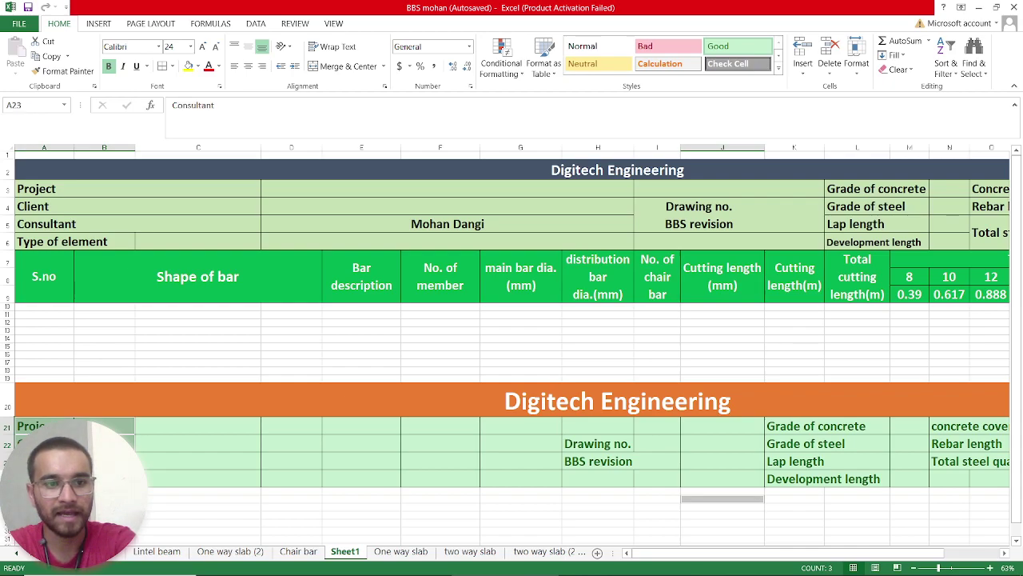
left_click_drag(44, 478, 104, 478)
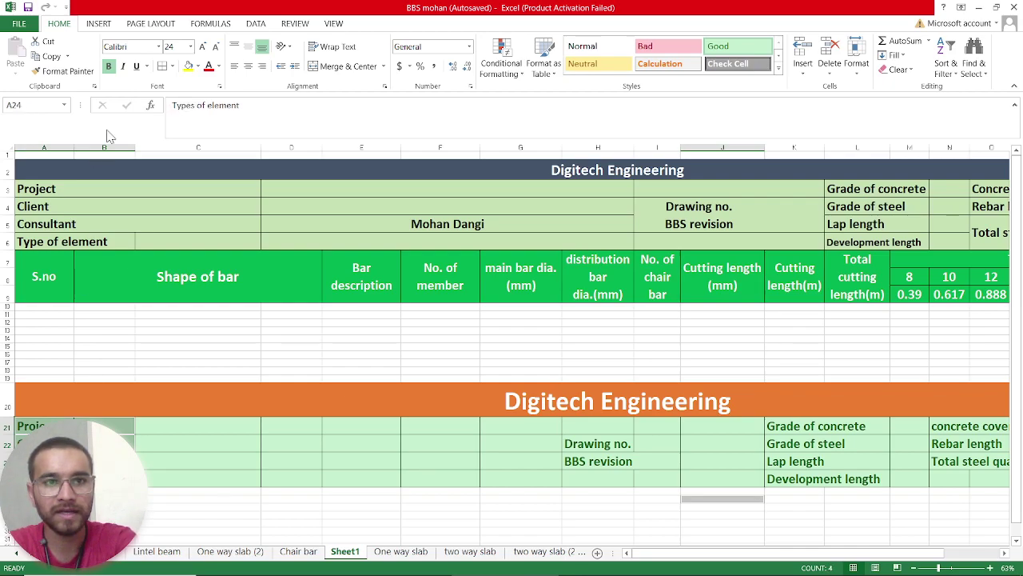
left_click(335, 68)
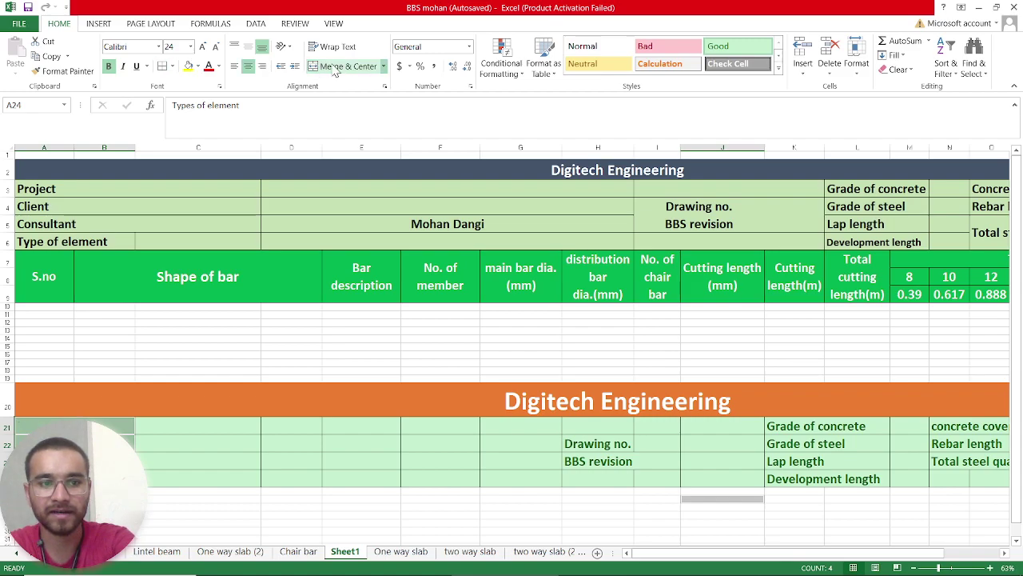
left_click(336, 68)
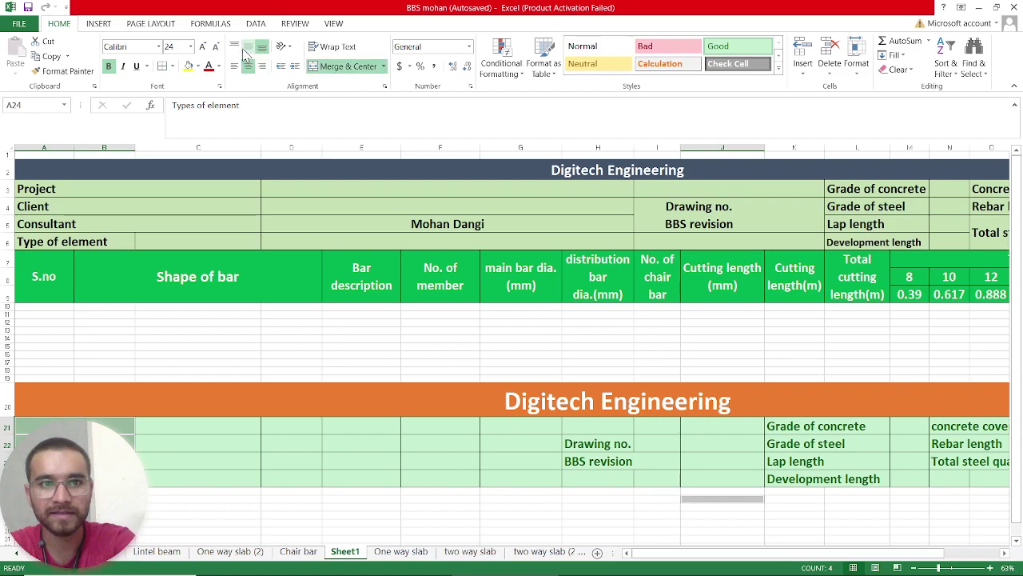
left_click(236, 69)
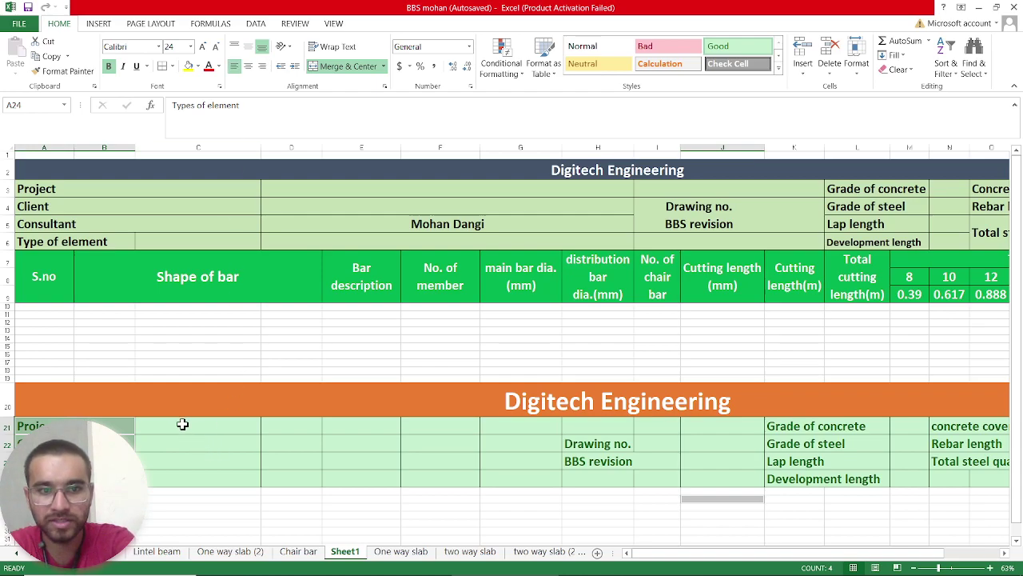
- Merge columns C–G into one cell in each of rows 21–24
left_click_drag(182, 424, 489, 422)
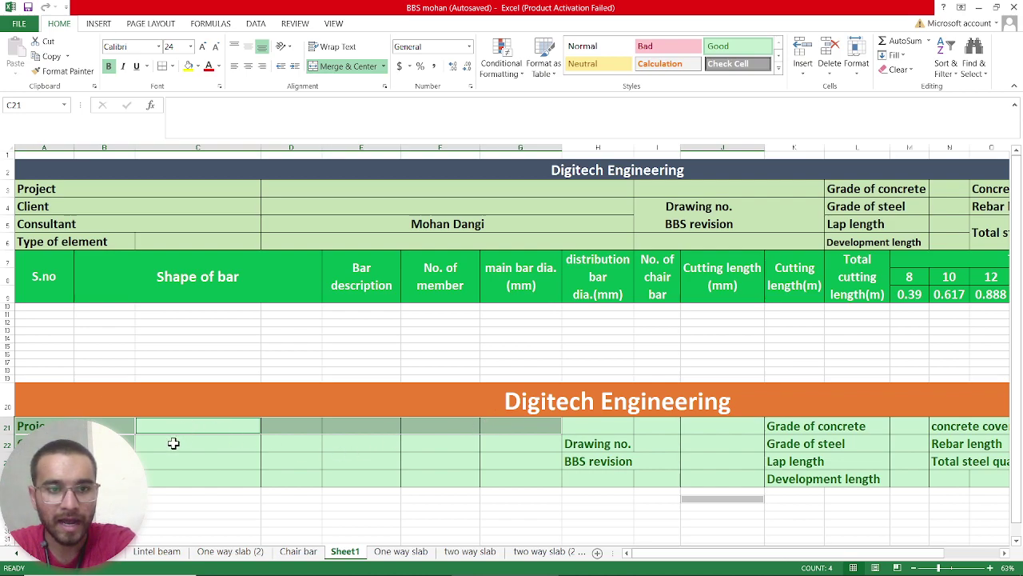
mouse_move(172, 444)
left_mouse_down()
mouse_move(515, 468)
mouse_move(532, 441)
left_mouse_up()
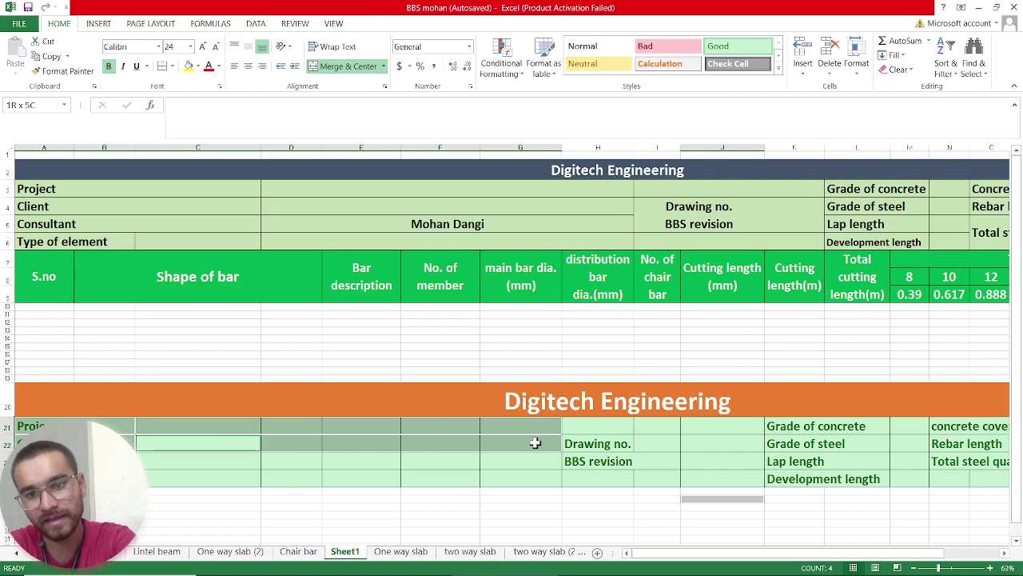
left_click_drag(160, 462, 479, 452)
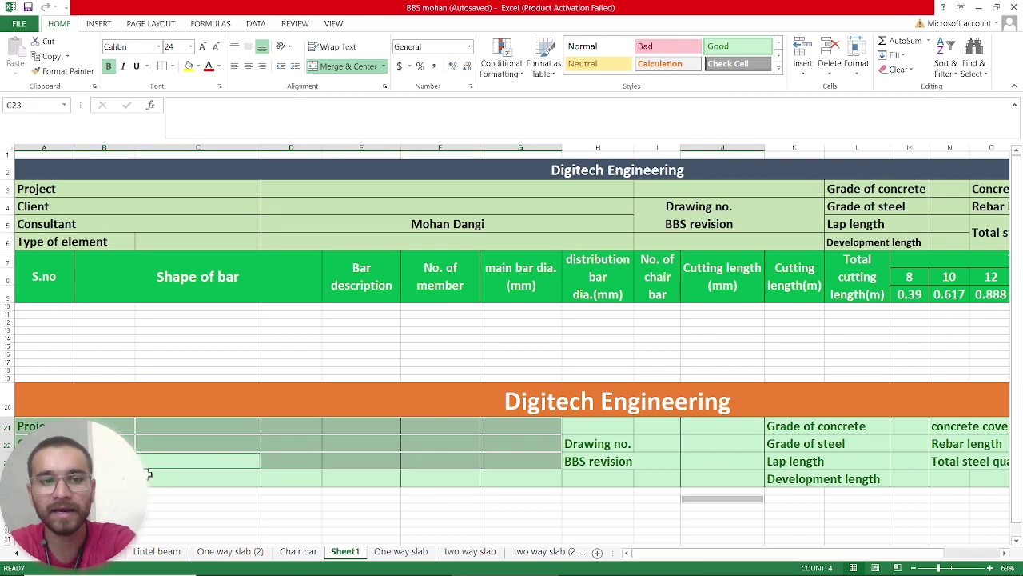
left_click_drag(149, 475, 482, 482)
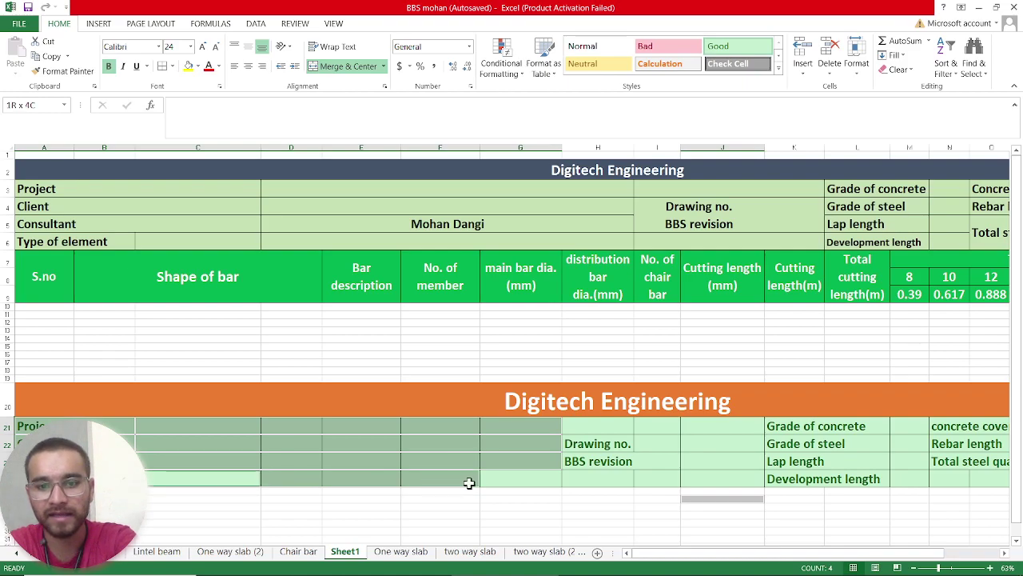
left_click(330, 65)
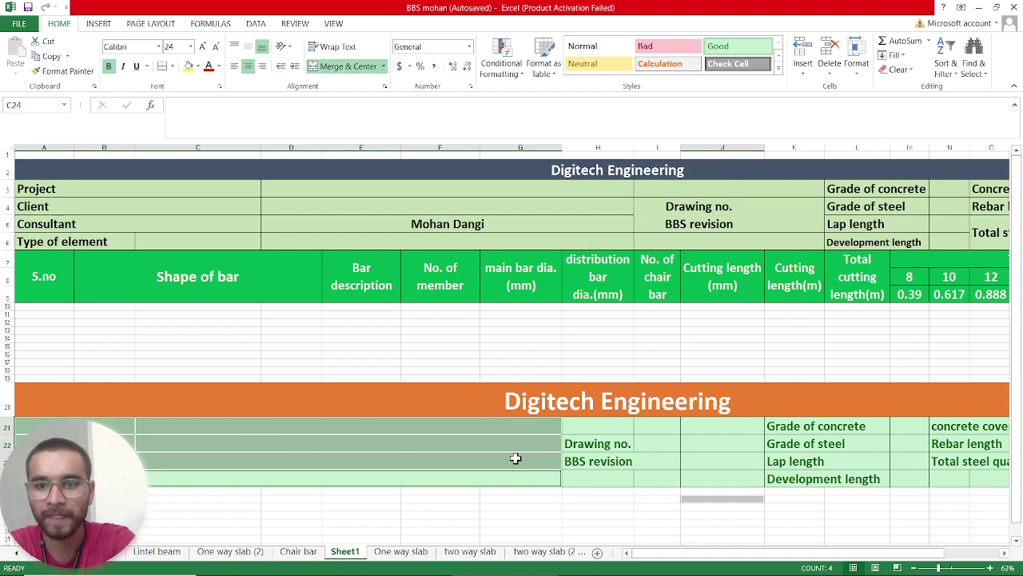
- Merge columns I–J into one cell in each of rows 21–24
scroll(516, 458, "right", 3)
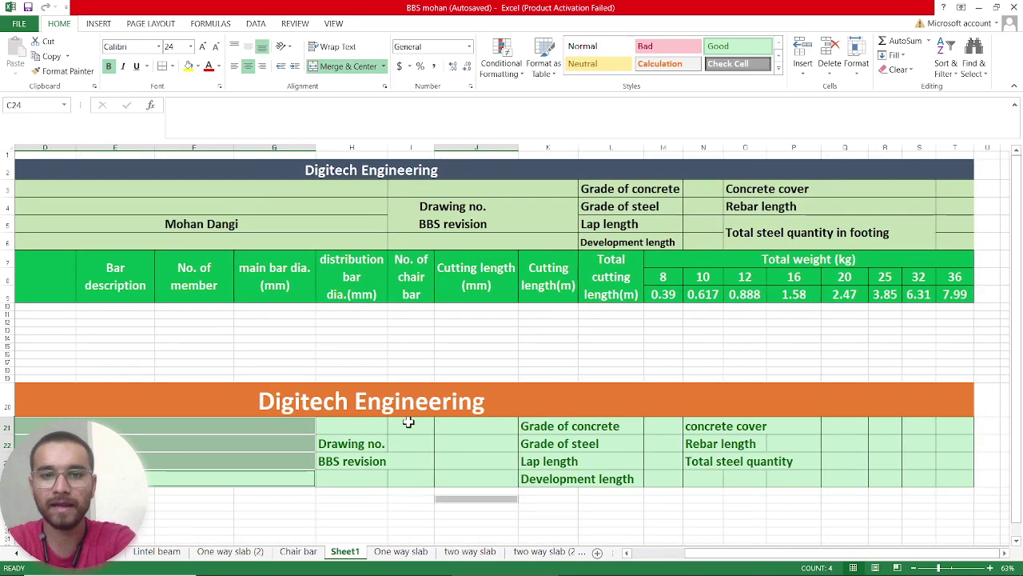
left_click_drag(408, 422, 448, 441)
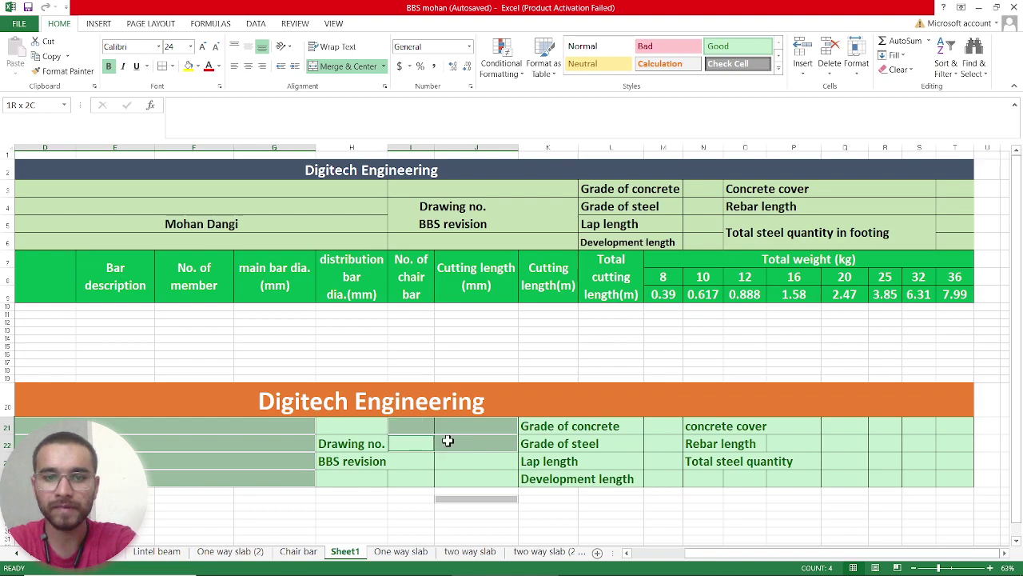
left_click_drag(421, 461, 472, 461, "ctrl")
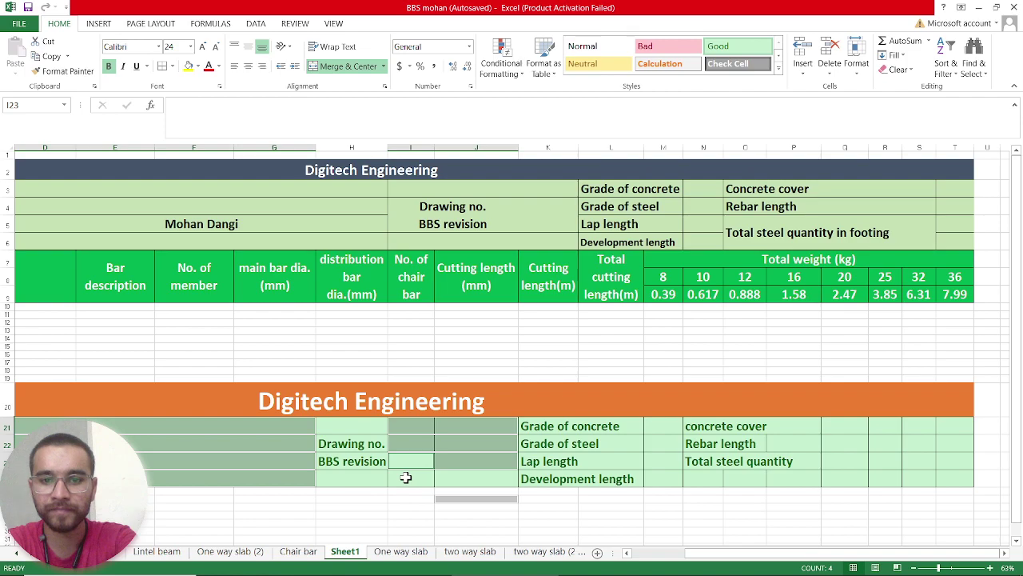
left_click_drag(406, 477, 464, 477, "ctrl")
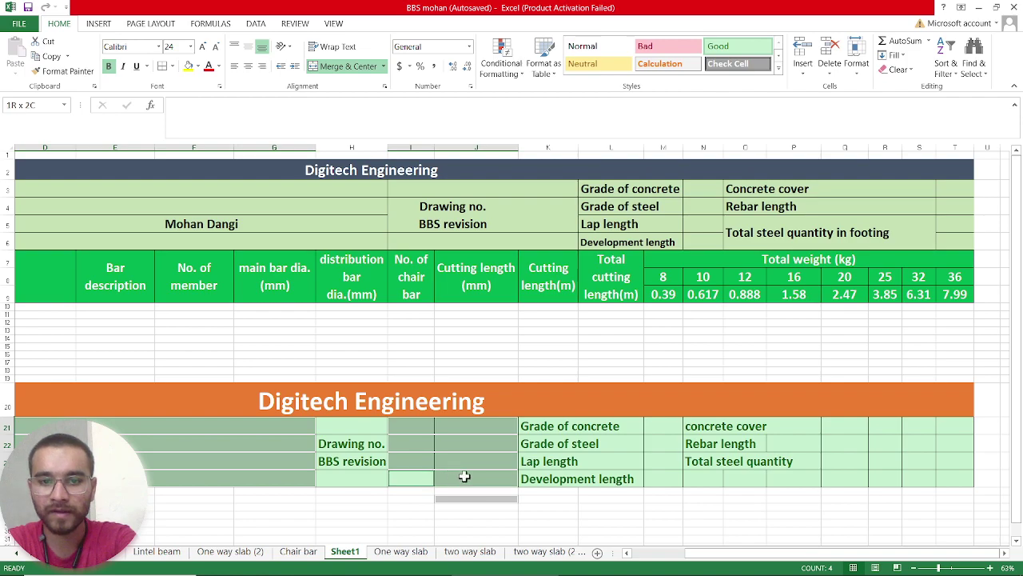
left_click(340, 66)
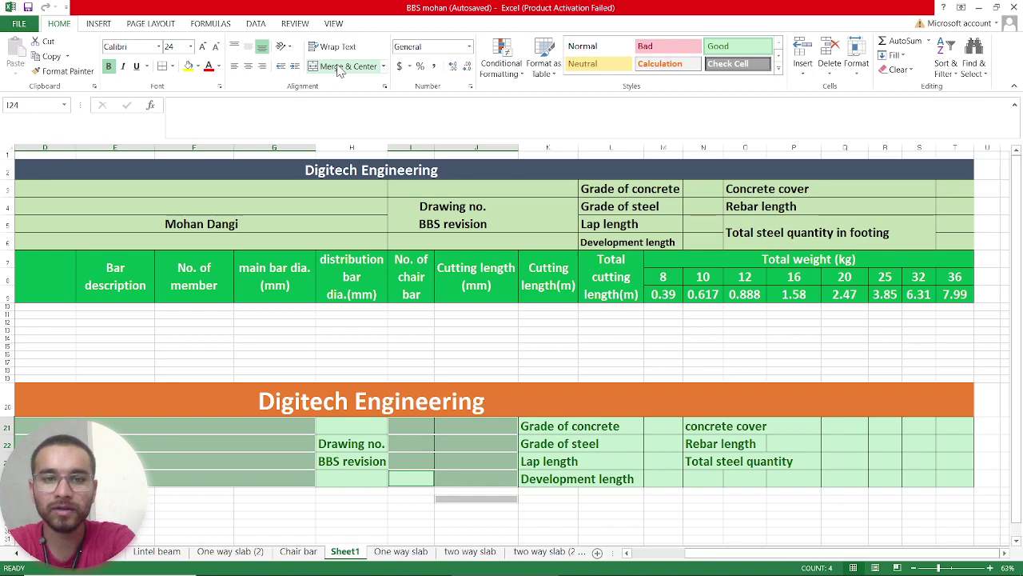
left_click(339, 66)
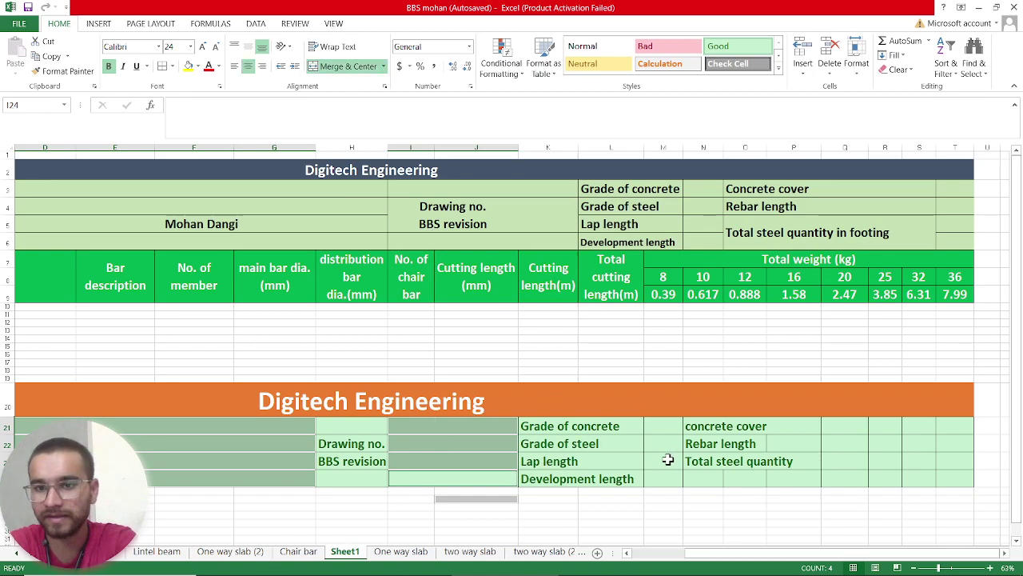
scroll(667, 461, "right", 3)
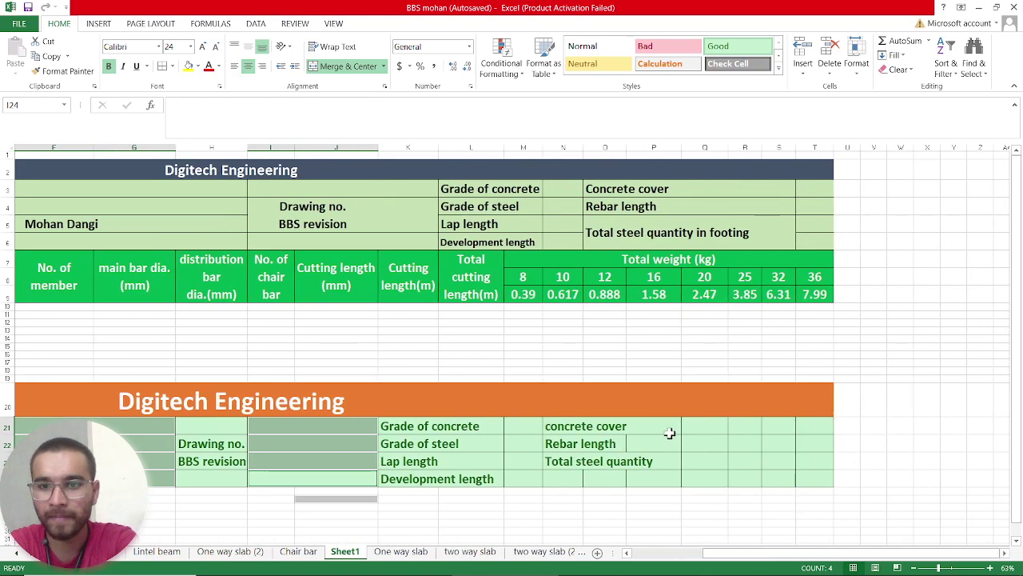
left_click_drag(578, 428, 644, 426)
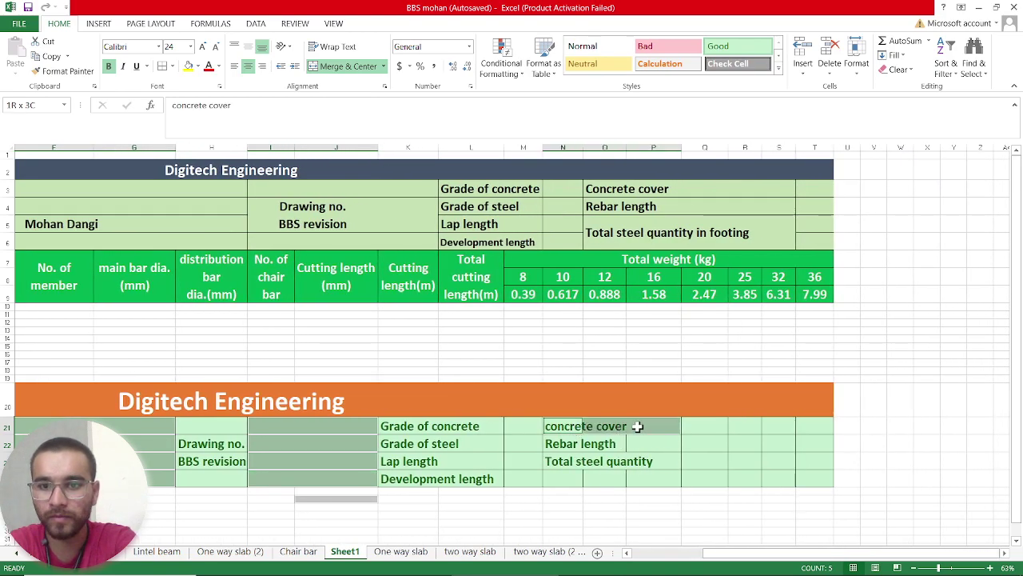
left_click_drag(558, 441, 637, 441, "ctrl")
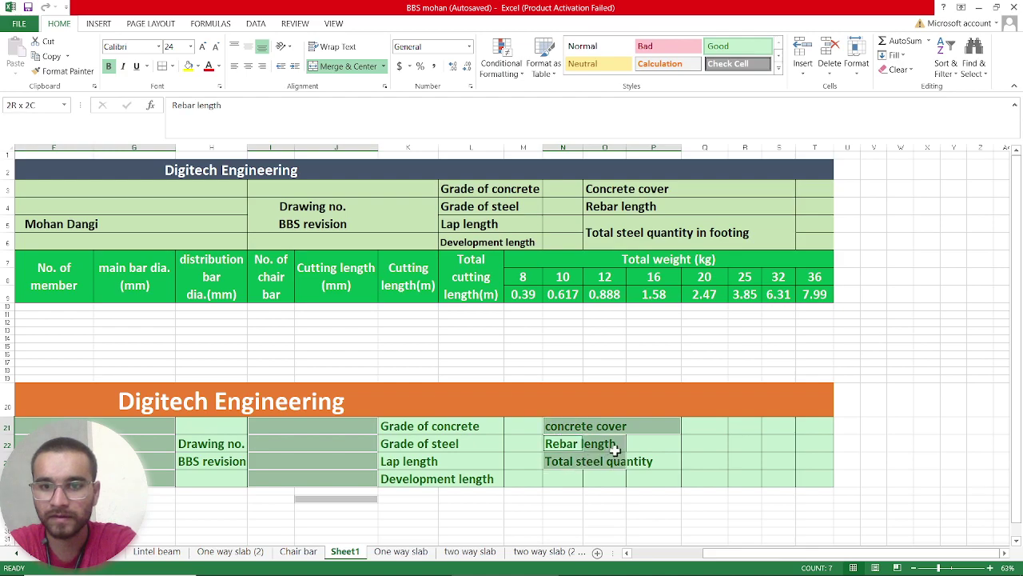
left_click_drag(560, 462, 632, 466, "ctrl")
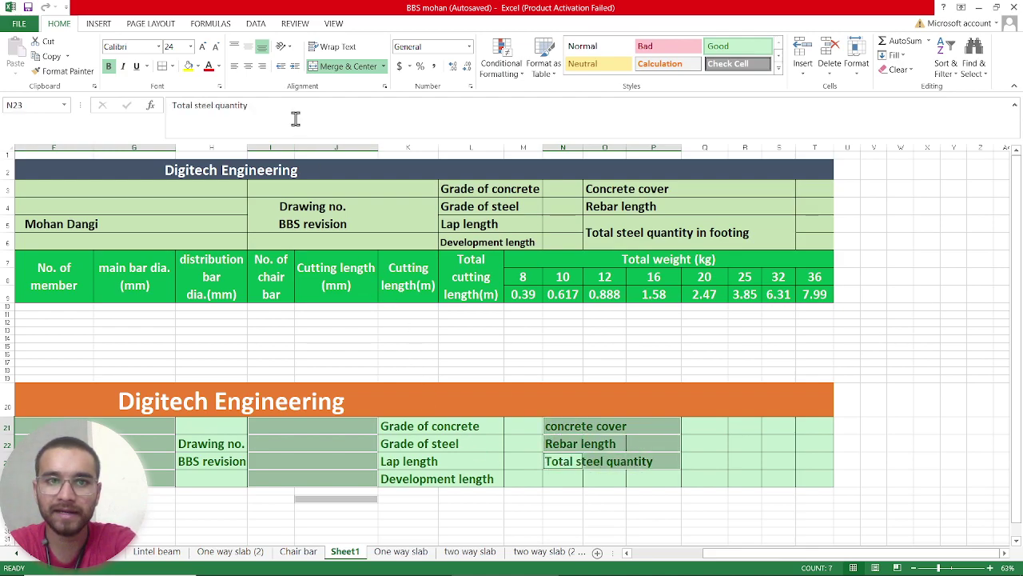
left_click(353, 66)
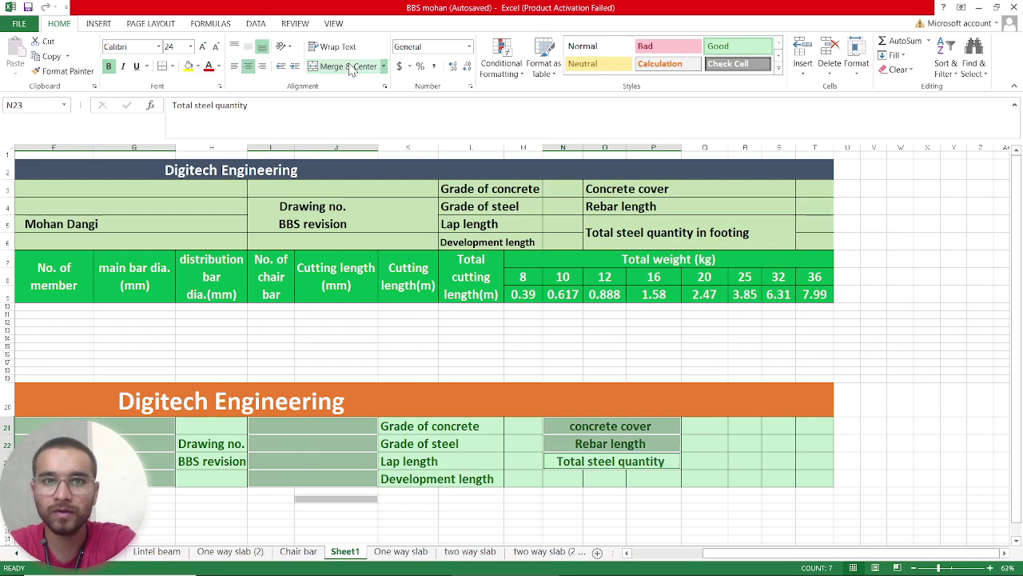
left_click(349, 67)
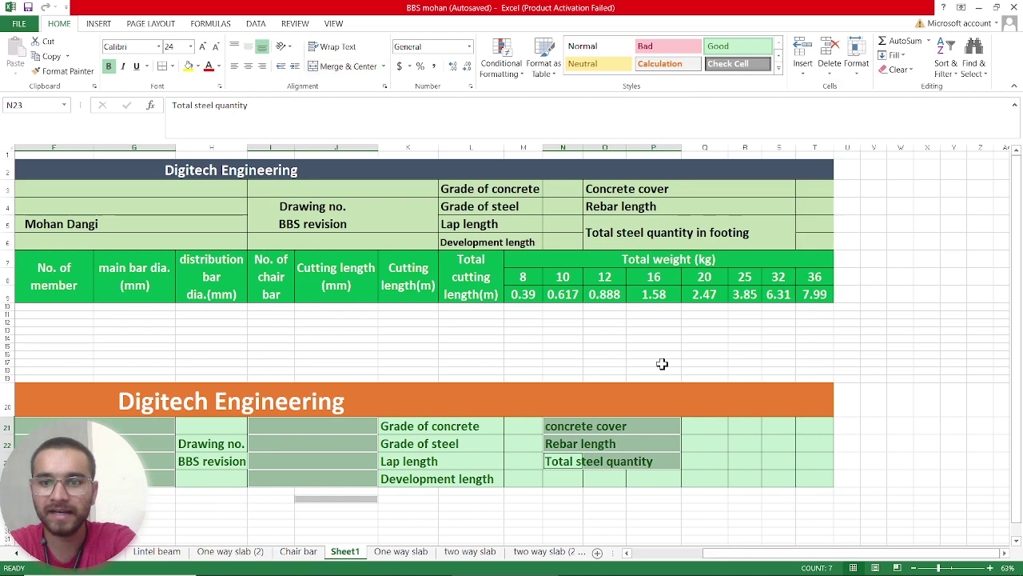
mouse_move(704, 424)
left_mouse_down()
mouse_move(779, 434)
mouse_move(811, 426)
left_mouse_up()
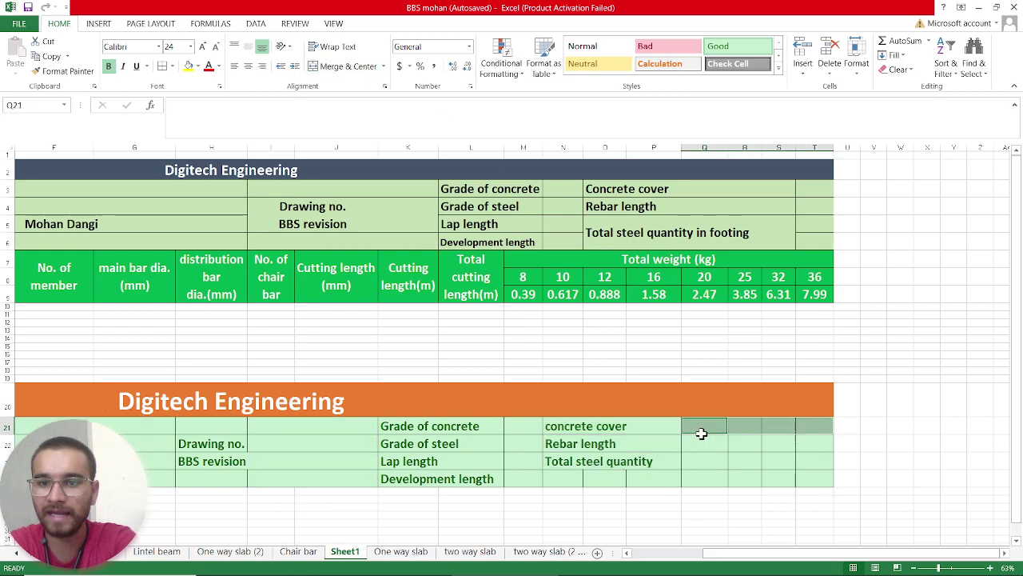
left_click_drag(705, 442, 811, 442, "ctrl")
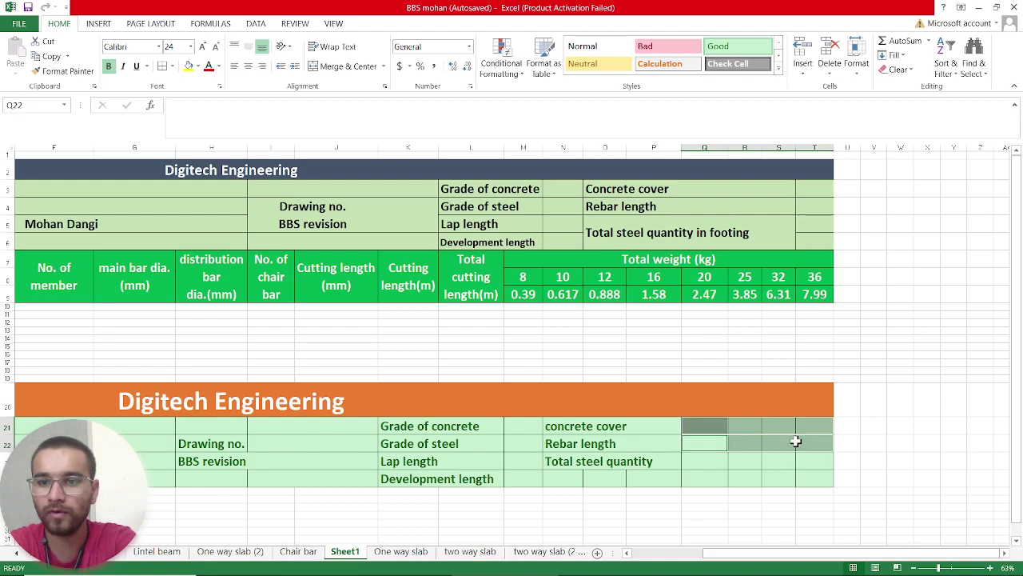
left_click_drag(698, 460, 775, 456, "ctrl")
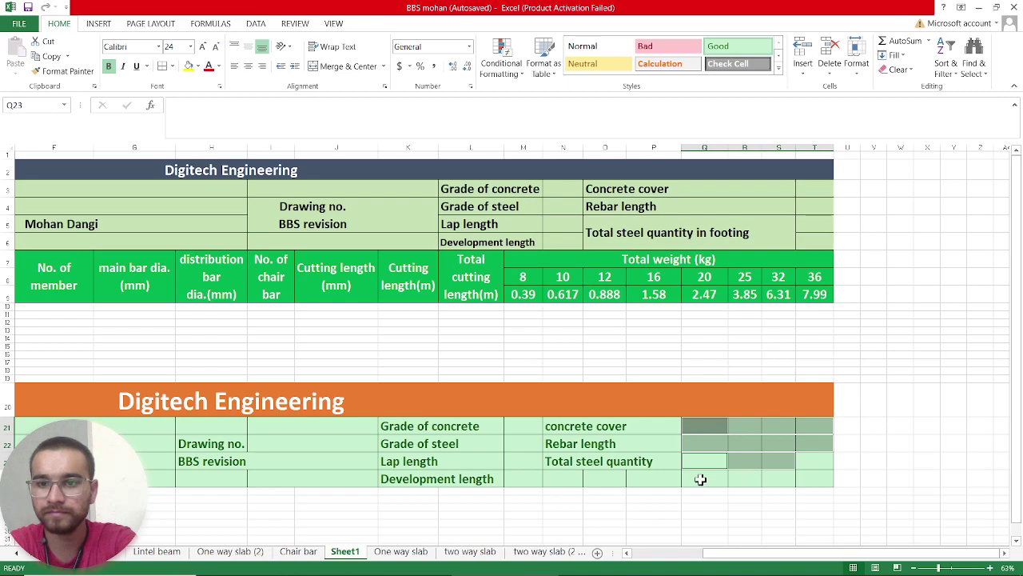
left_click_drag(701, 477, 815, 475, "ctrl")
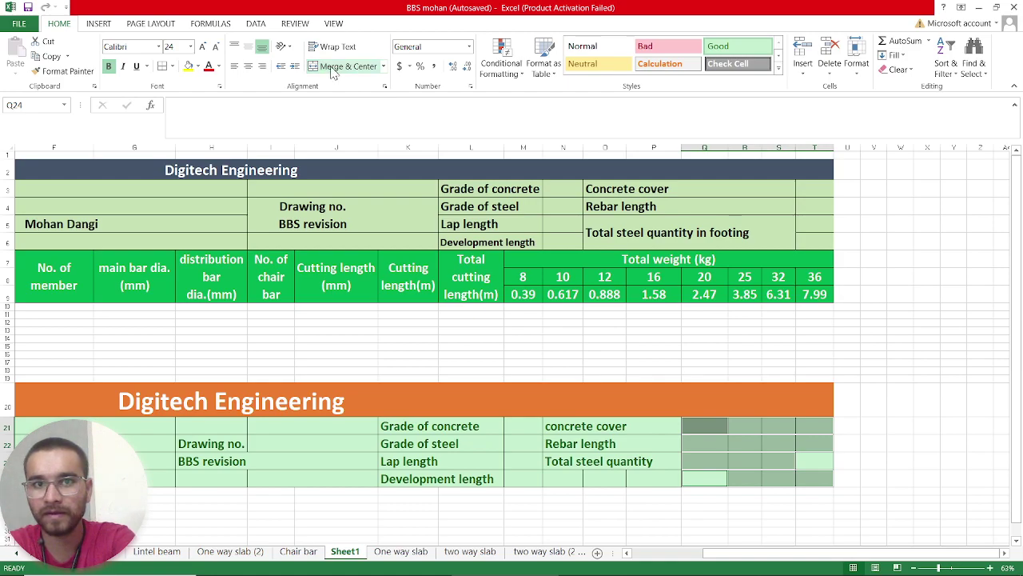
left_click(721, 454)
left_click_drag(699, 426, 819, 426, "ctrl")
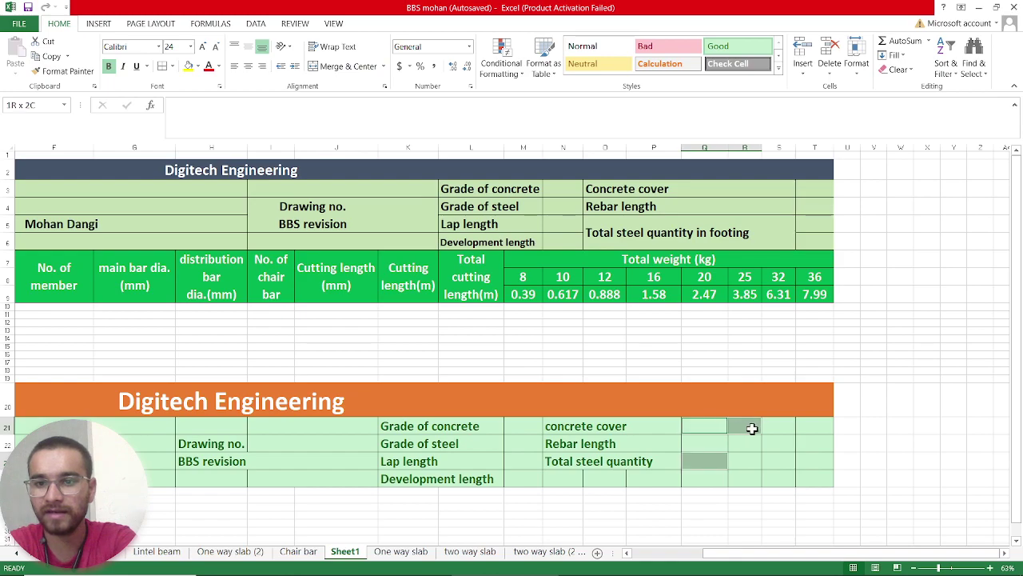
left_click_drag(701, 440, 807, 439, "ctrl")
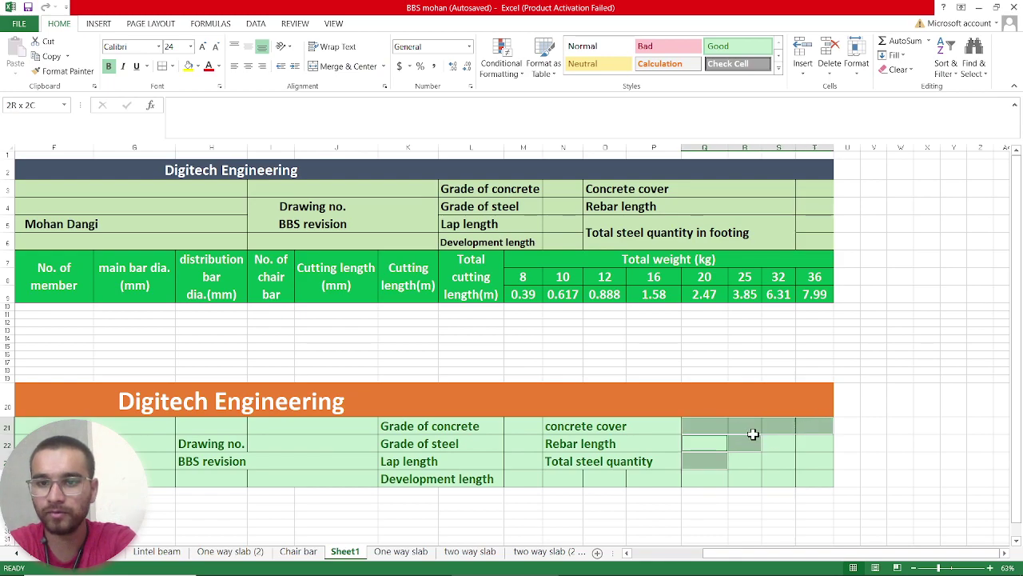
left_click_drag(701, 458, 813, 462, "ctrl")
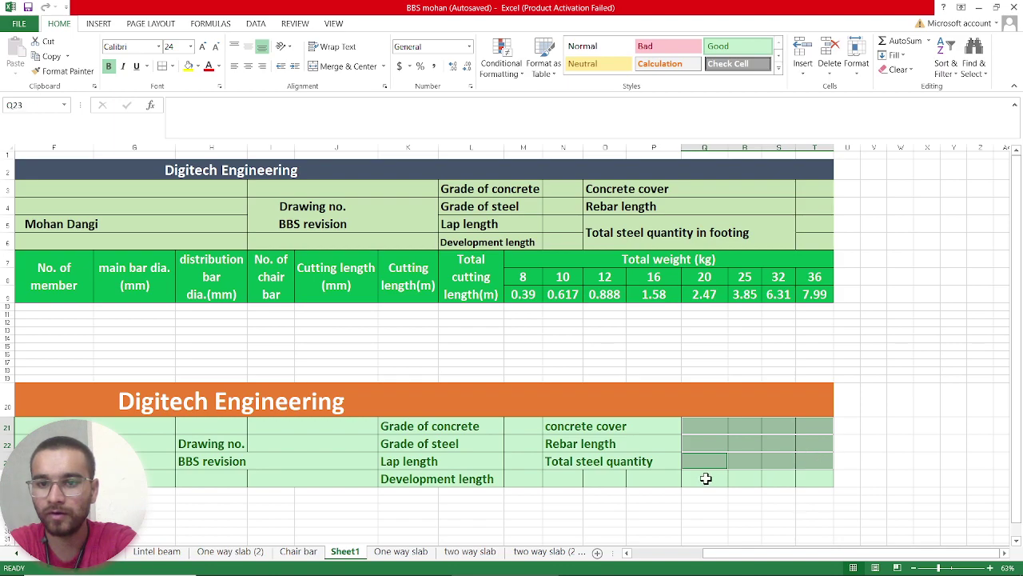
left_click_drag(706, 478, 817, 475, "ctrl")
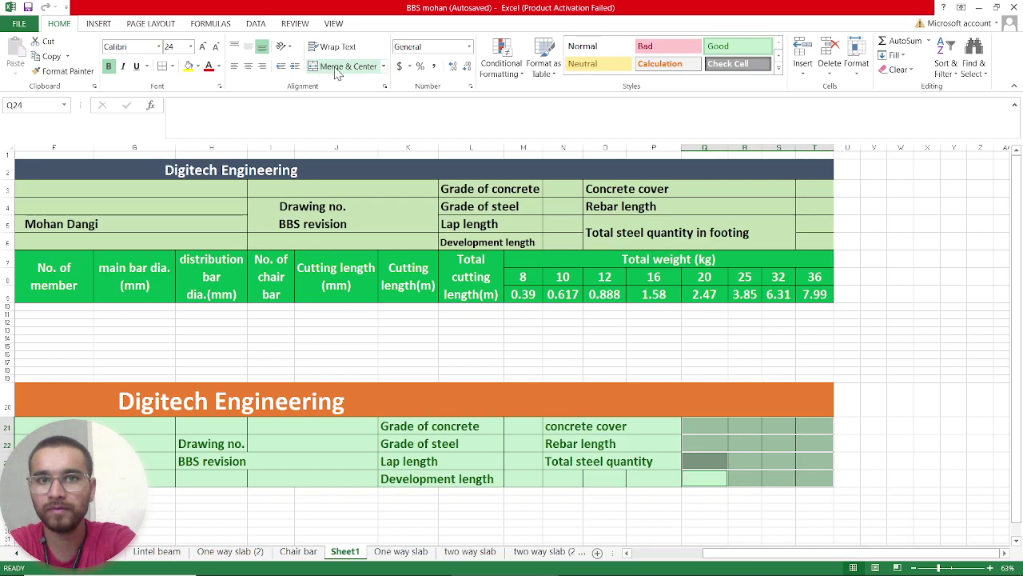
left_click(661, 492)
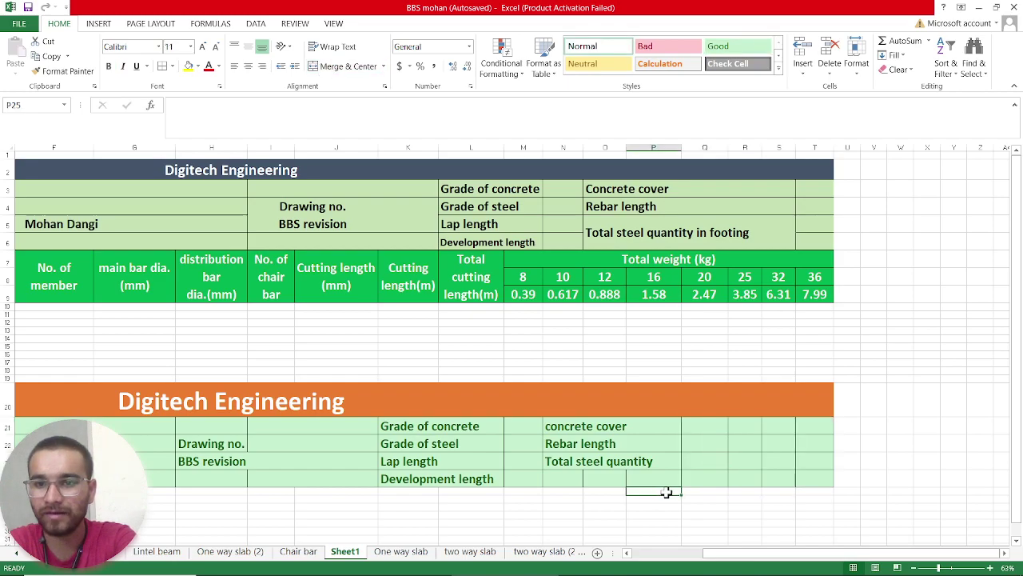
scroll(726, 517, "down", 1)
scroll(726, 517, "down", 1)
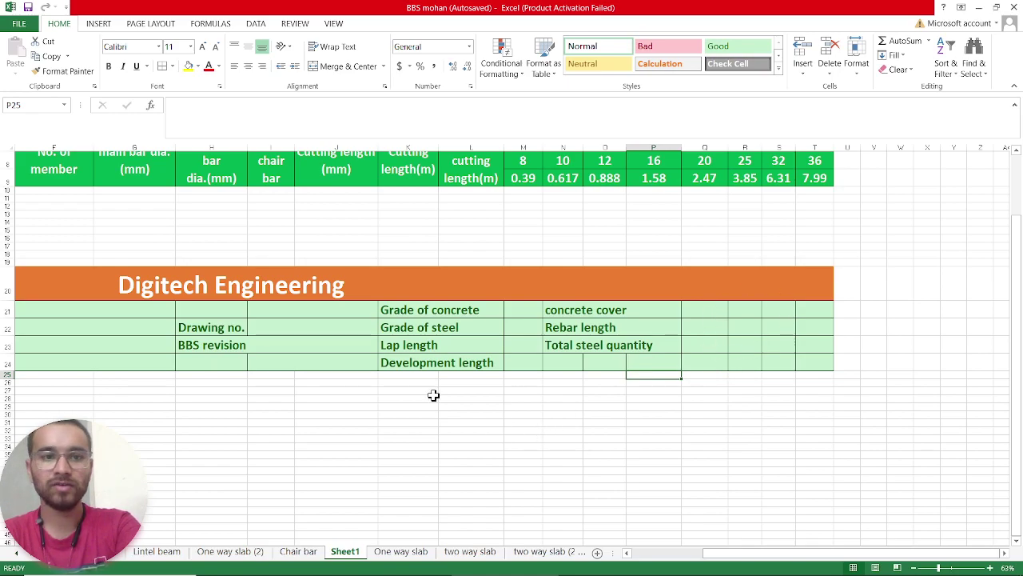
scroll(434, 395, "left", 2)
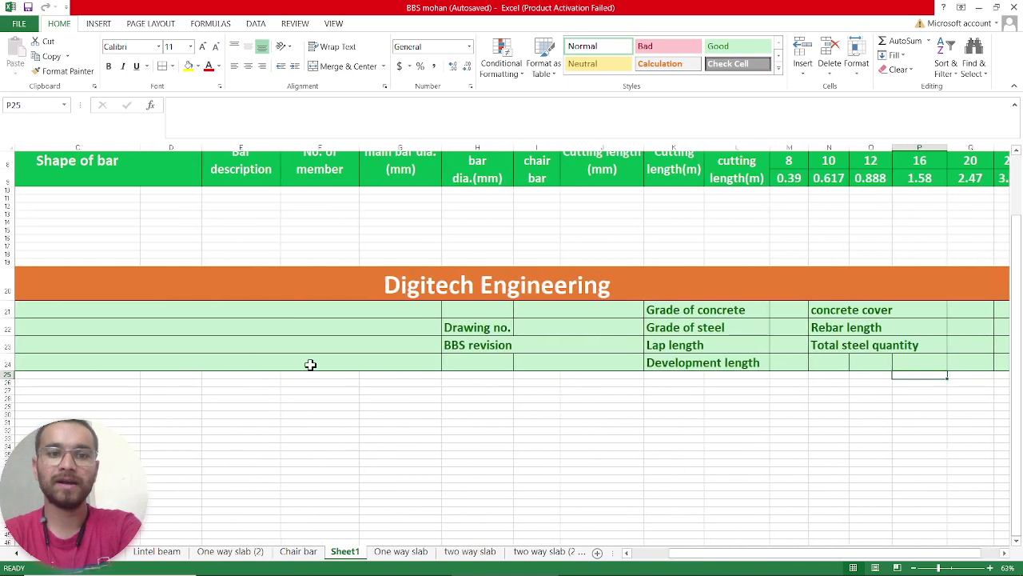
scroll(310, 364, "down", 1, "ctrl")
scroll(310, 364, "down", 1, "ctrl")
scroll(201, 403, "up", 1, "ctrl")
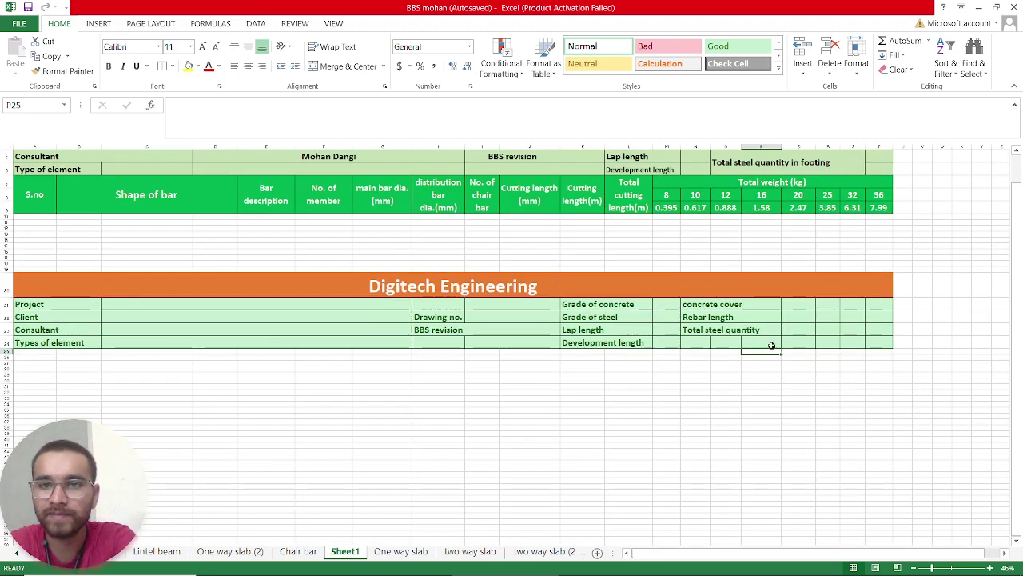
scroll(772, 345, "up", 1, "ctrl")
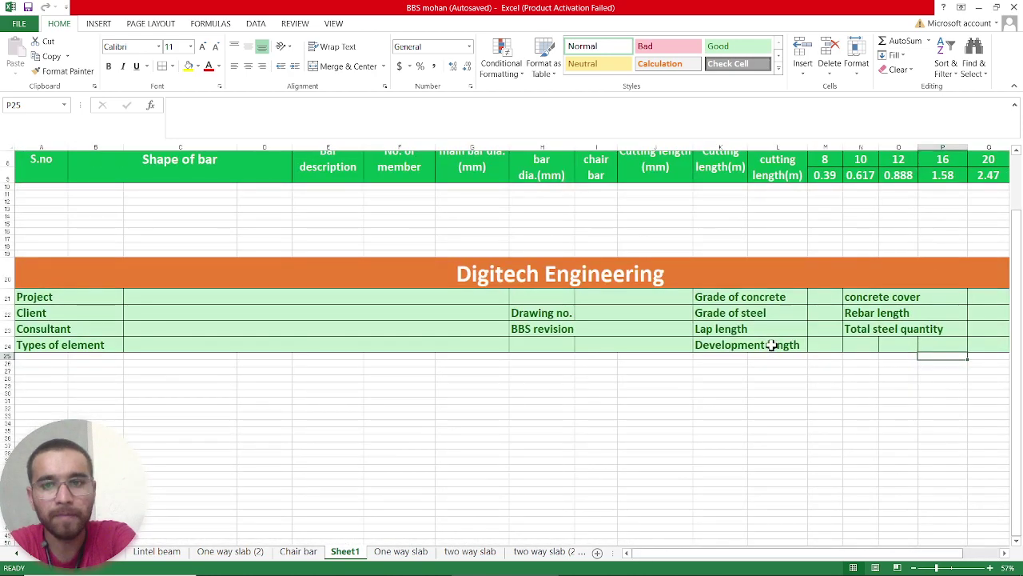
scroll(561, 261, "up", 1)
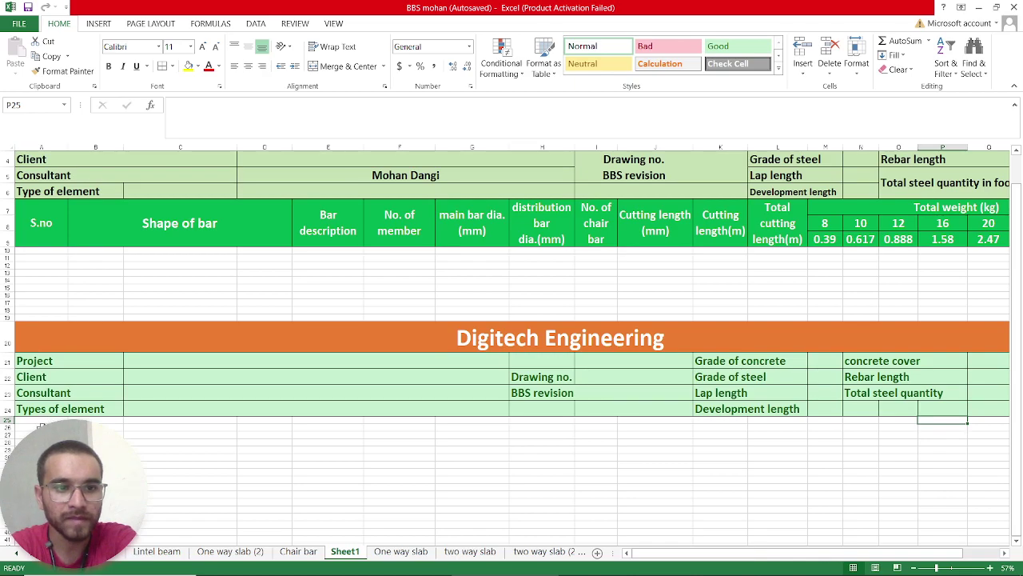
left_click(43, 426)
scroll(42, 426, "up", 2, "ctrl")
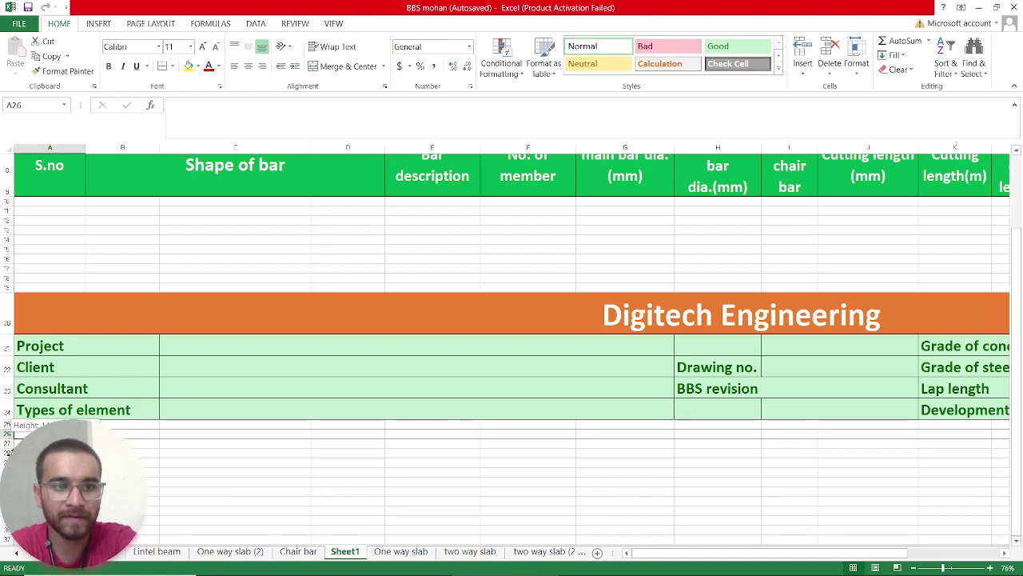
- Make row 26 taller and enter 'S no' in A26
left_click_drag(10, 438, 11, 456)
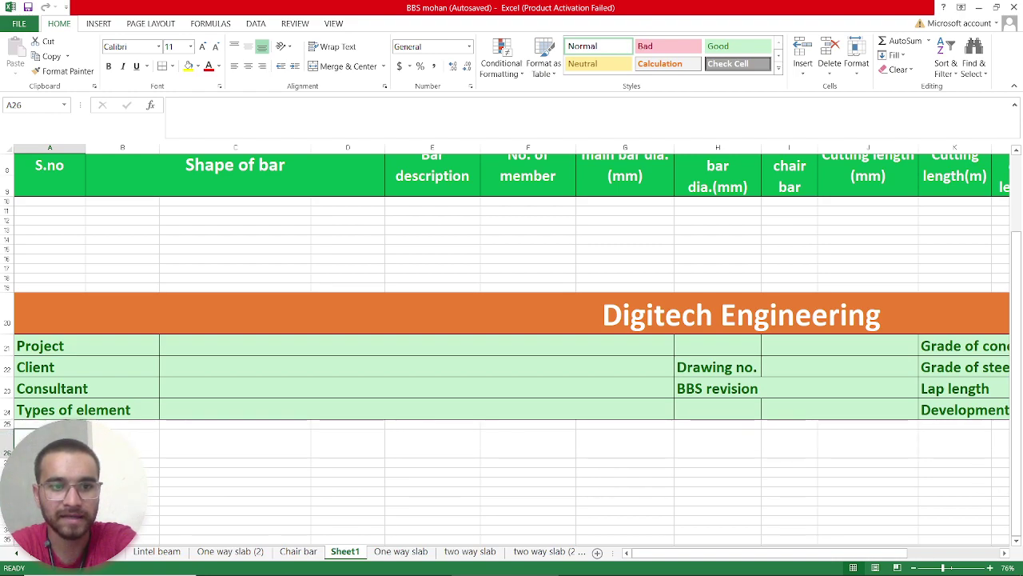
type("S")
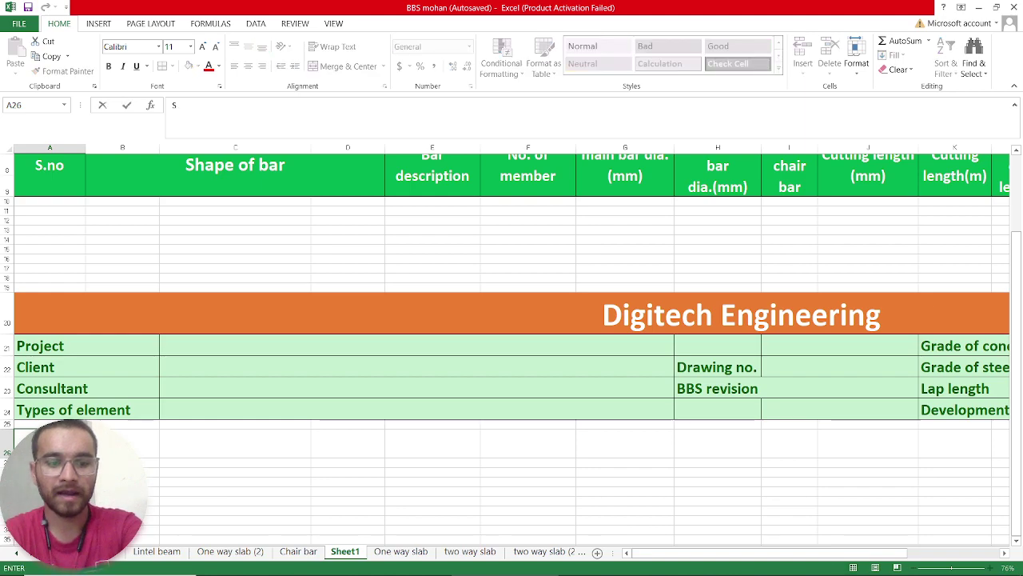
type(" no.")
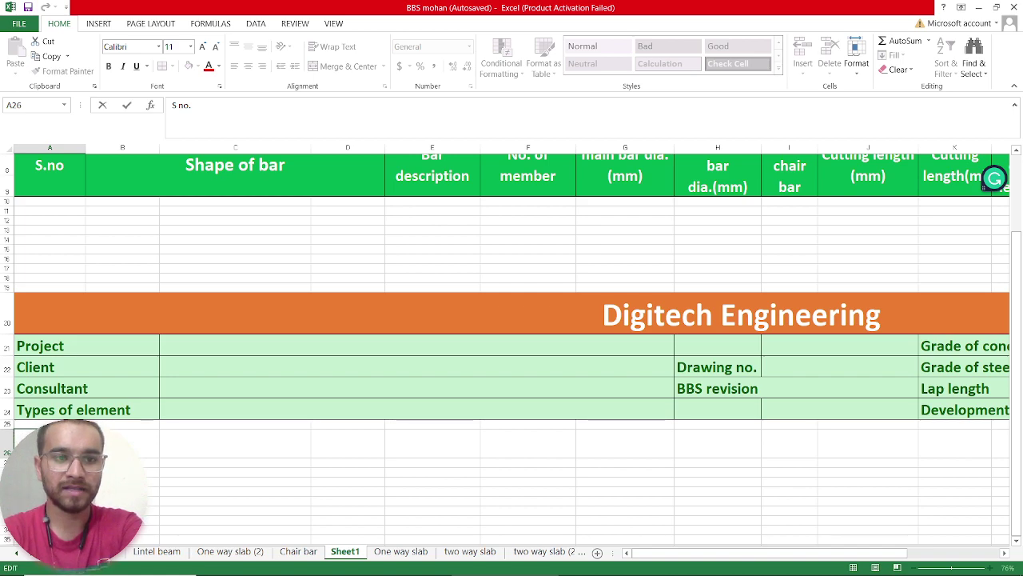
key("Return")
key("Return")
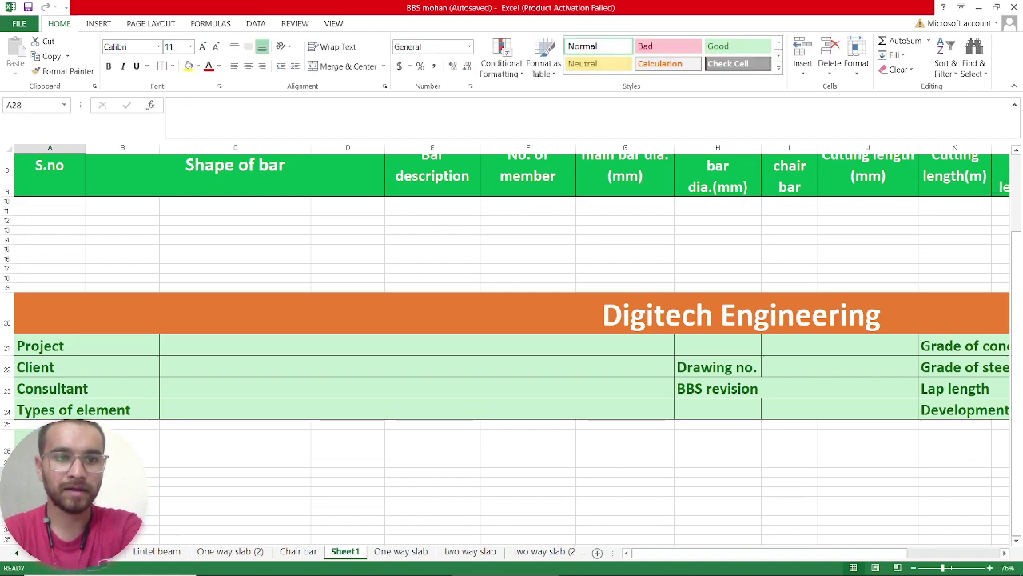
left_click(22, 441)
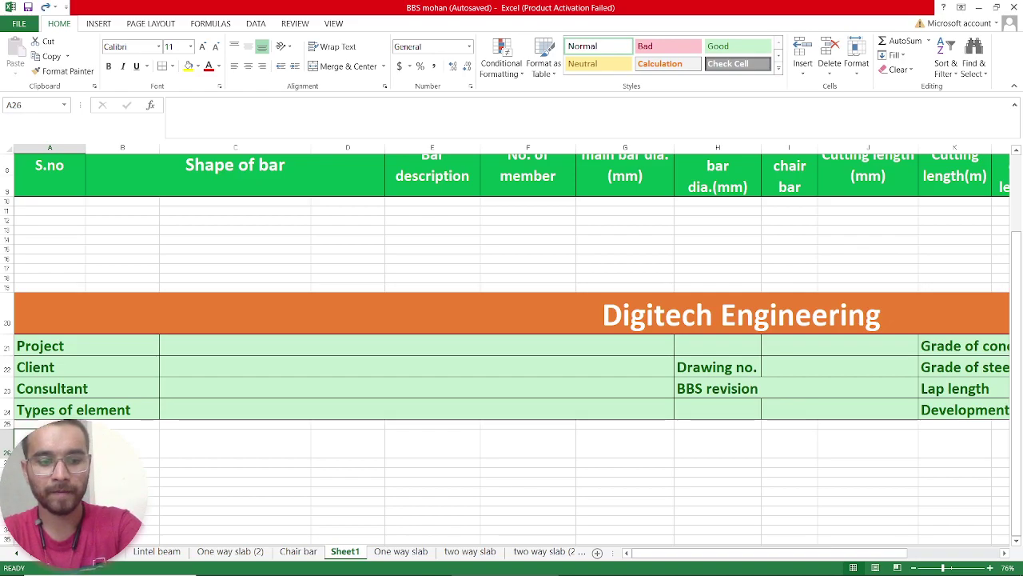
- Raise A26:G28 to 24-point text and retype the S.no heading in A26
mouse_move(21, 439)
left_mouse_down()
mouse_move(617, 490)
mouse_move(1015, 409)
mouse_move(877, 458)
left_mouse_up()
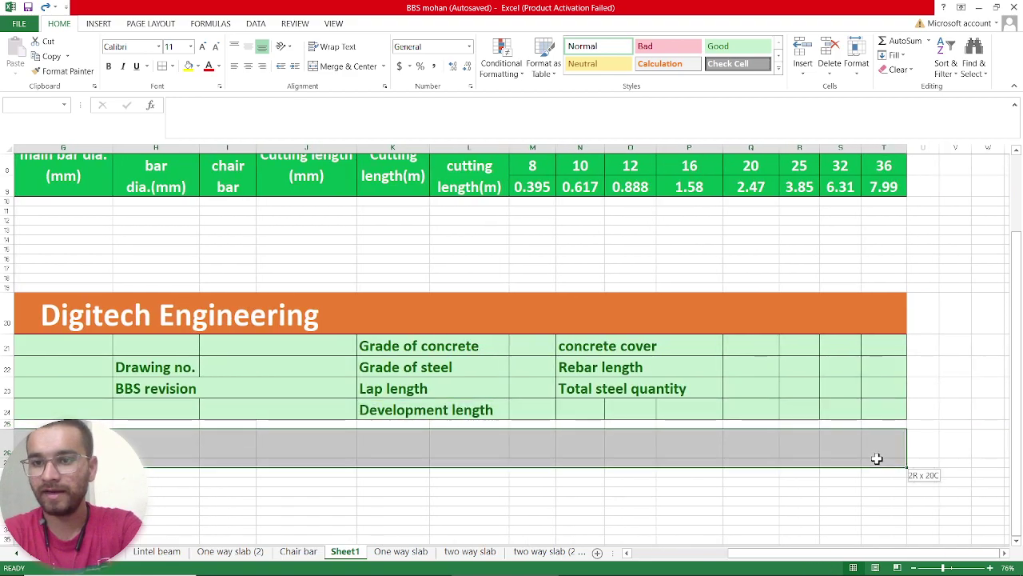
left_click(202, 47)
left_click(203, 47)
left_click(202, 48)
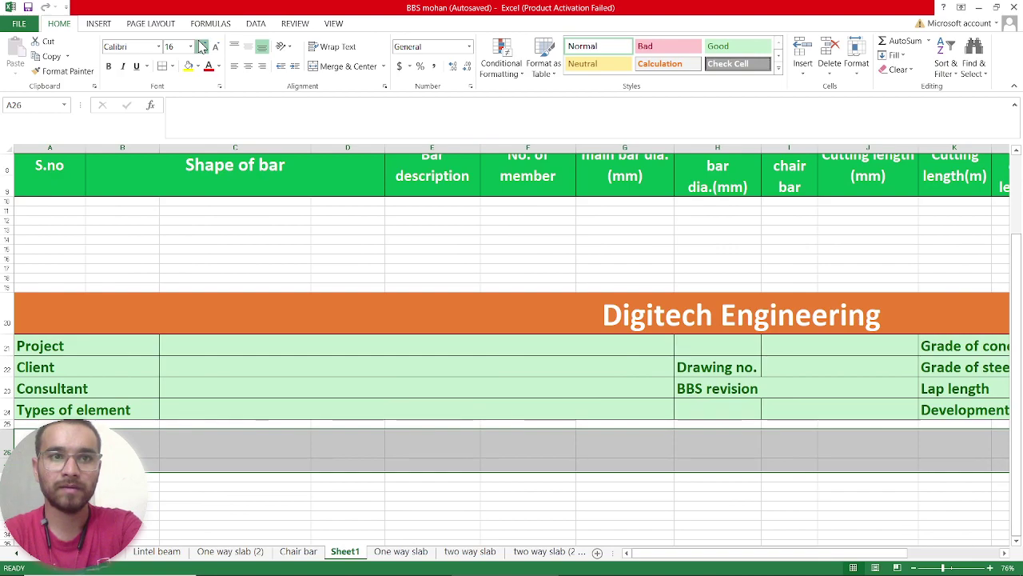
left_click(202, 48)
left_click(202, 47)
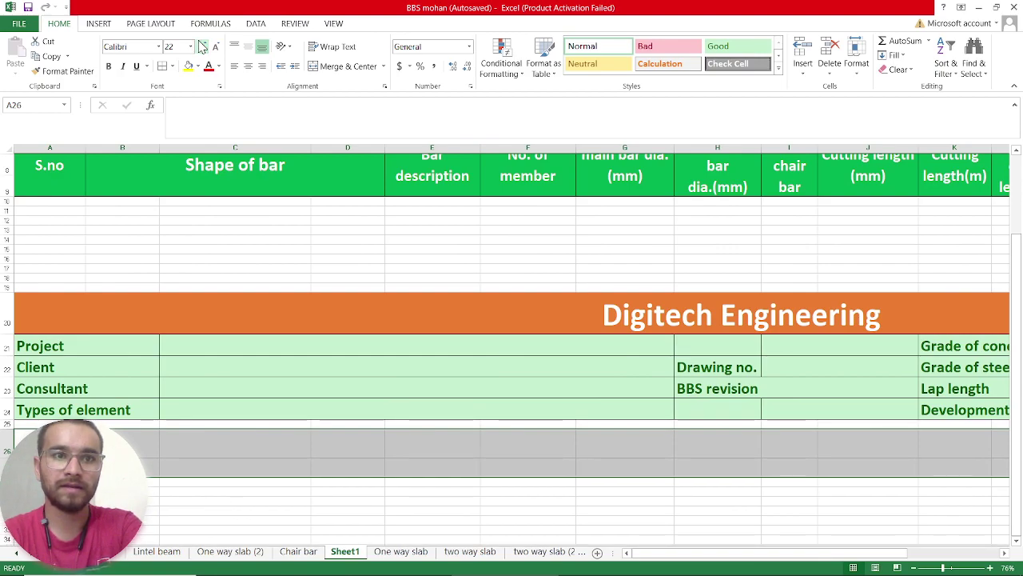
left_click(202, 46)
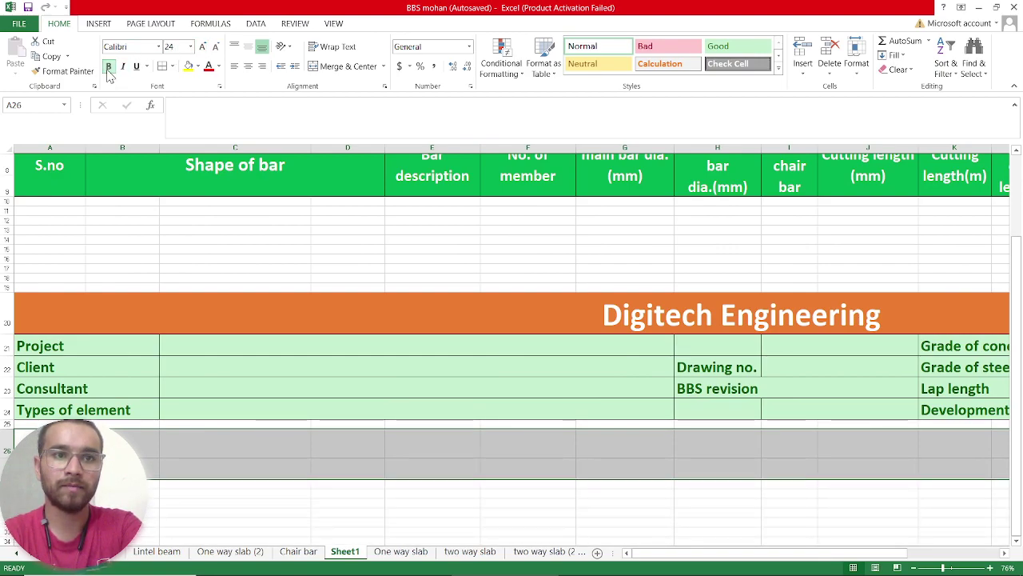
left_click(72, 452)
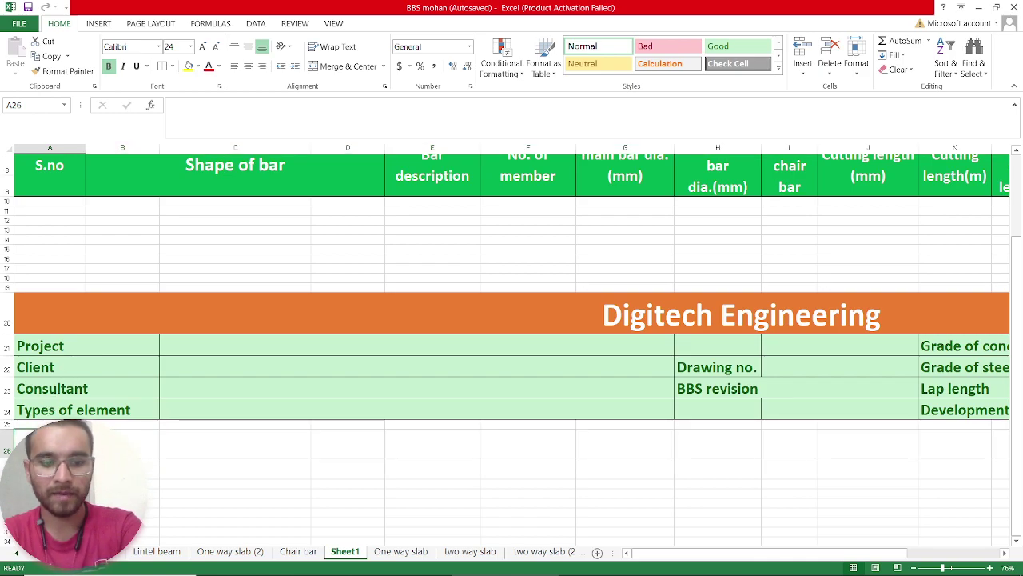
type("S.no")
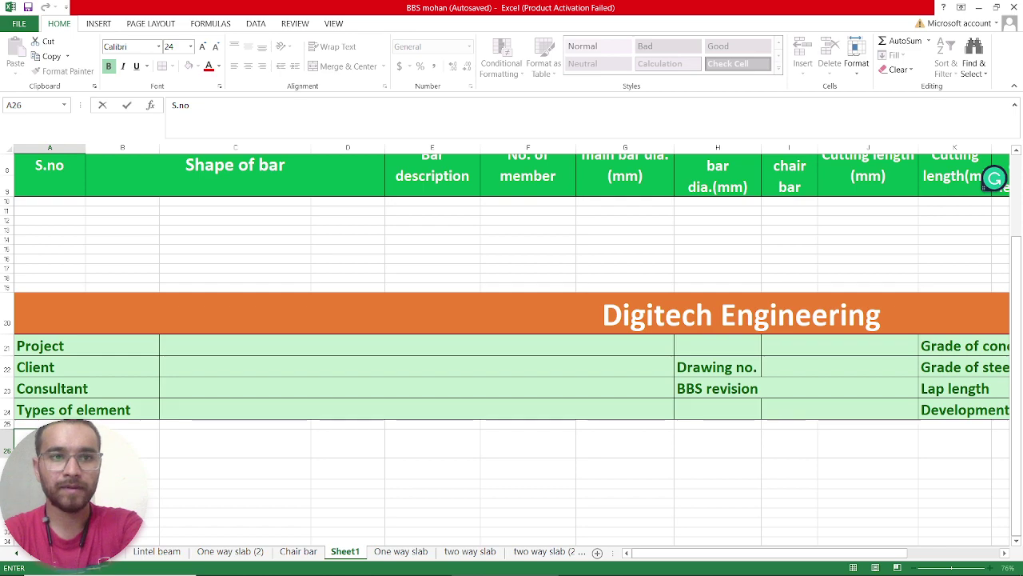
left_click(185, 452)
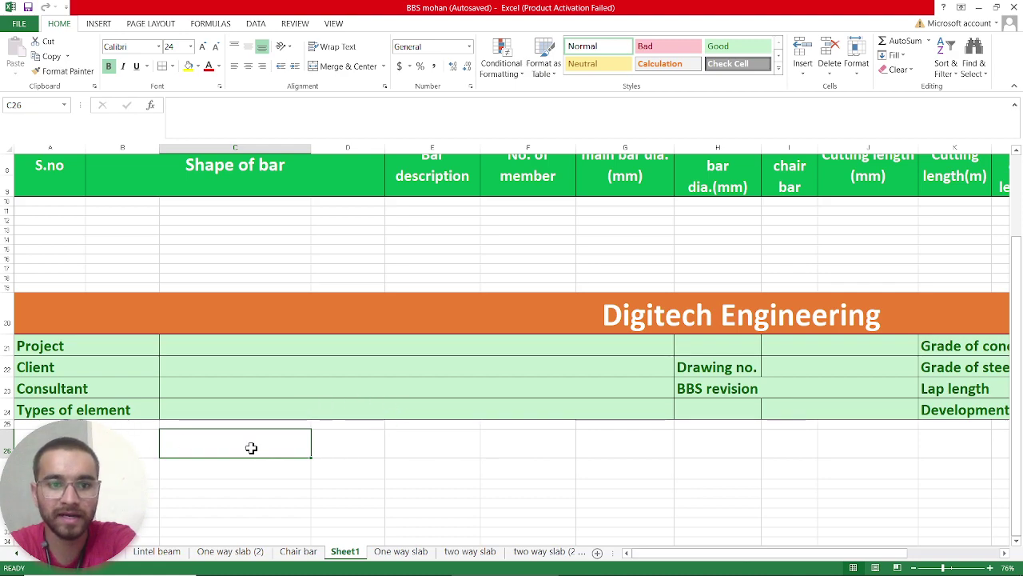
- Enter headings 'Shape of bar' in C26 and 'Bar descrption' in E26
type("Sha")
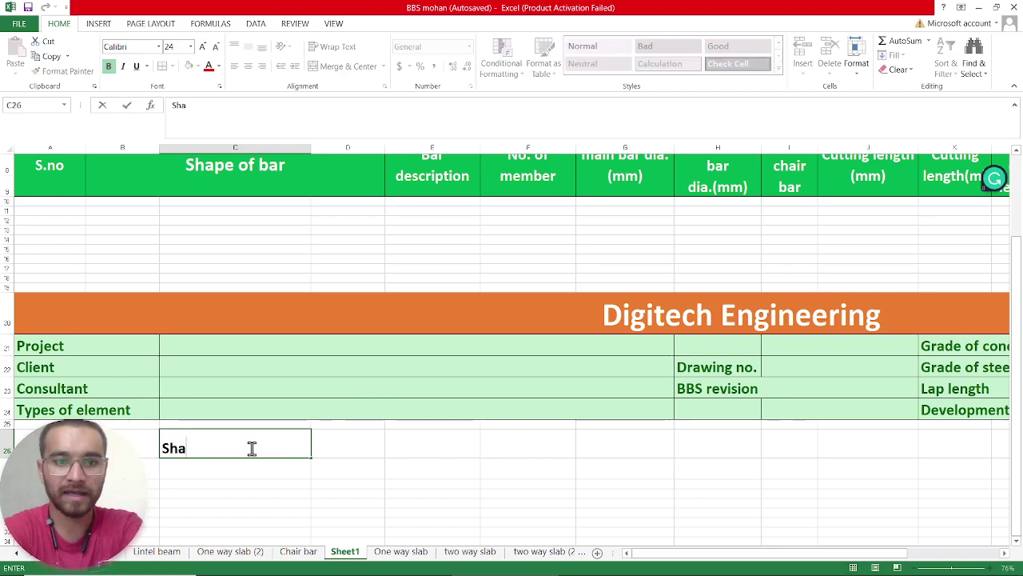
type("p")
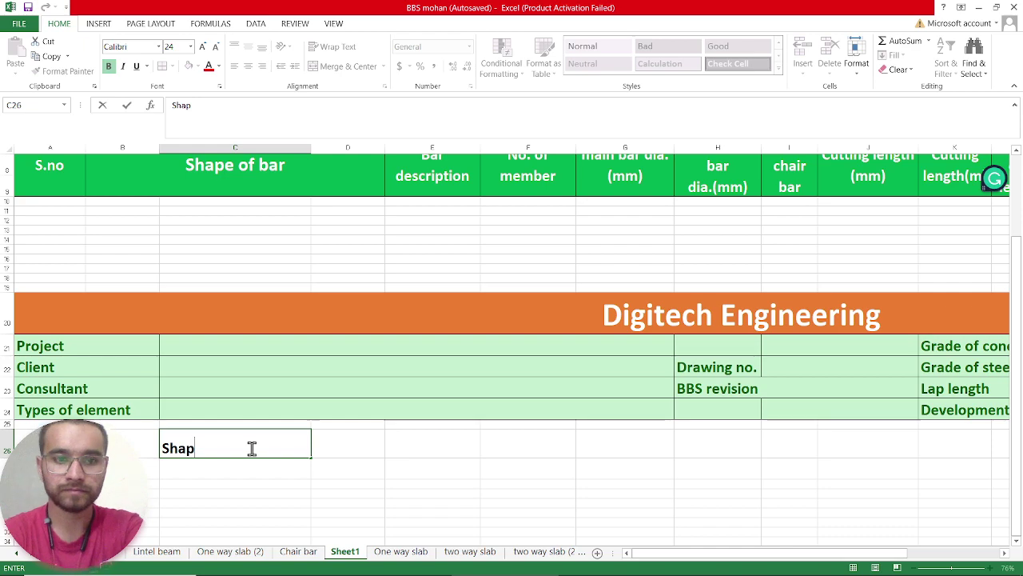
type("e of b")
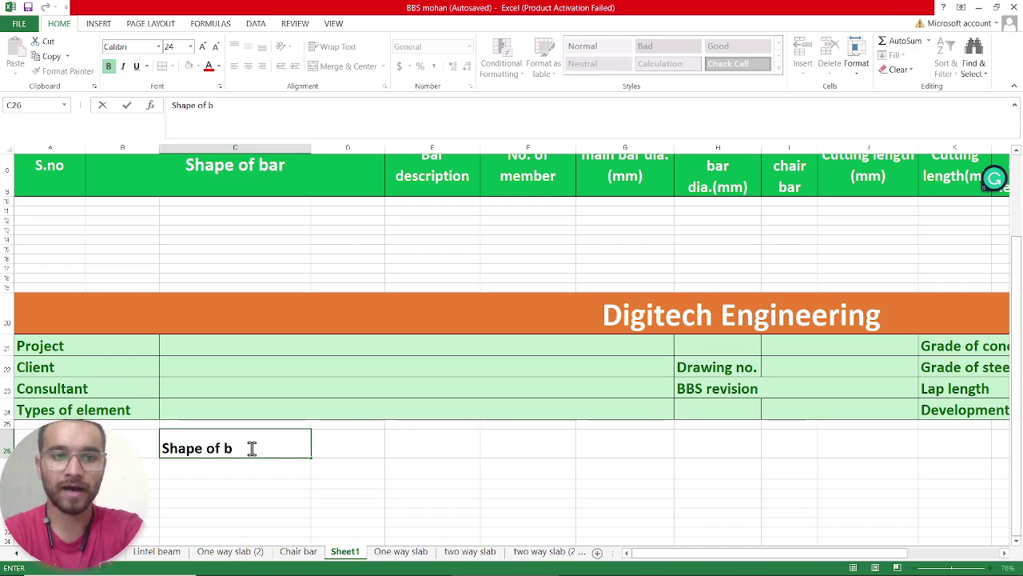
type("ar")
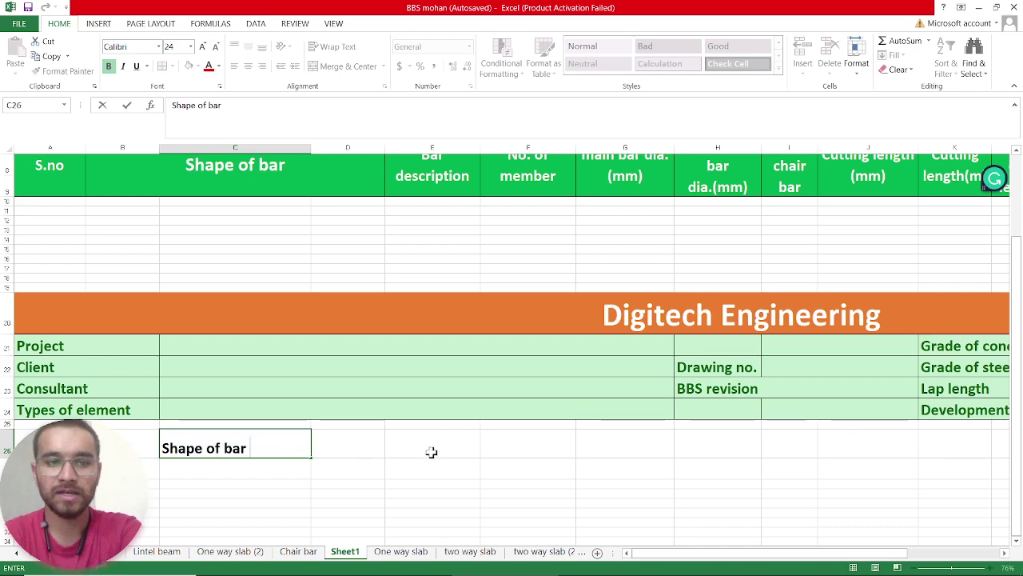
scroll(431, 452, "up", 1)
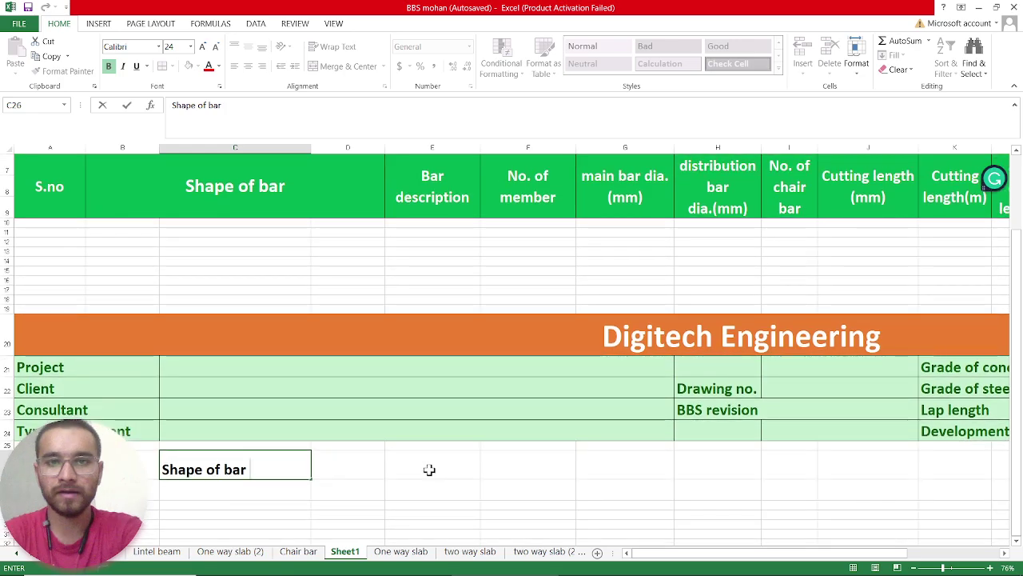
left_click(429, 469)
type("Bar descrption")
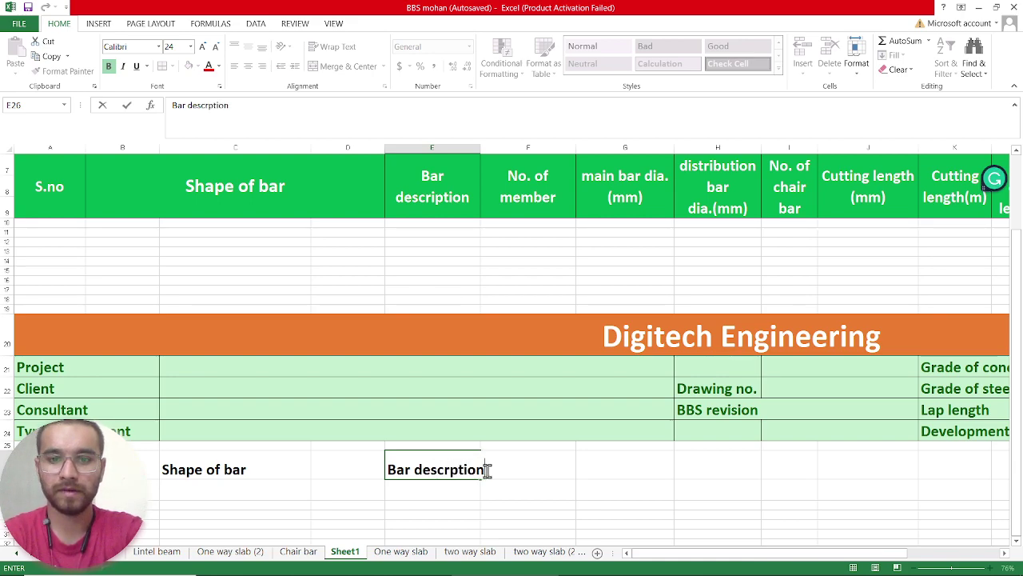
left_click(434, 483)
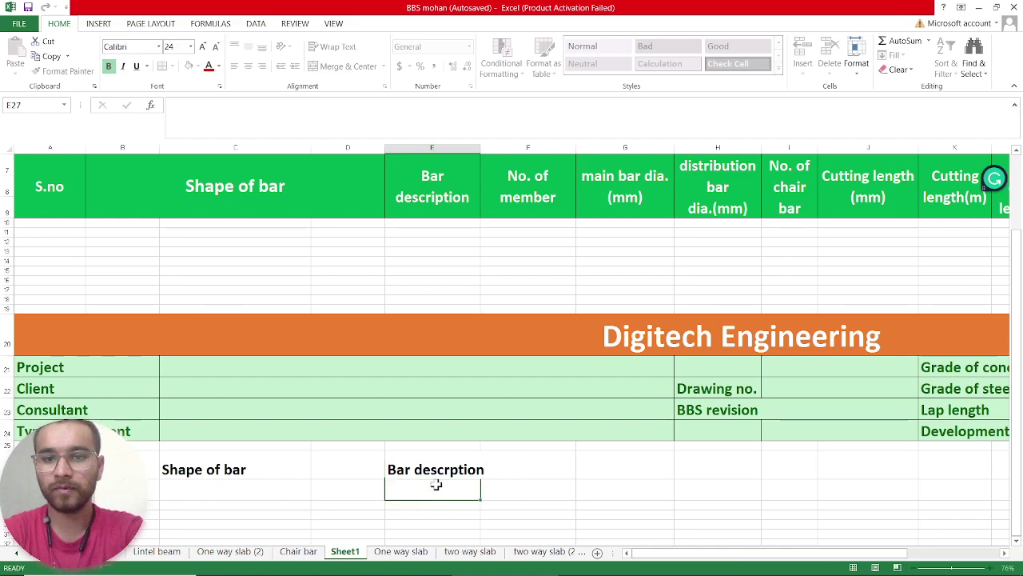
- Enter 'No. of member', 'main bar dia.' and 'distribution bar dia.' in F26–H26
left_click(497, 466)
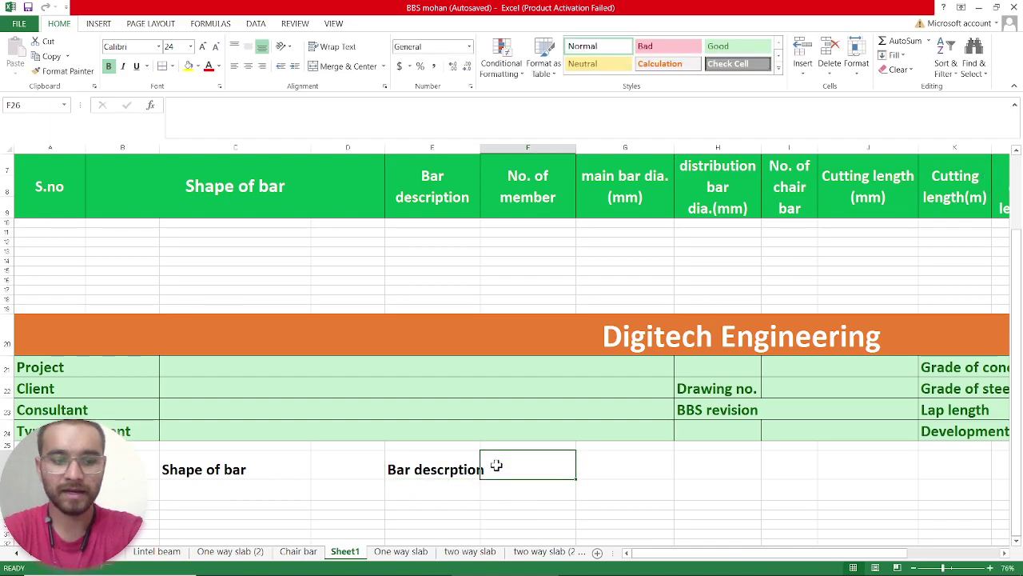
type("No. o")
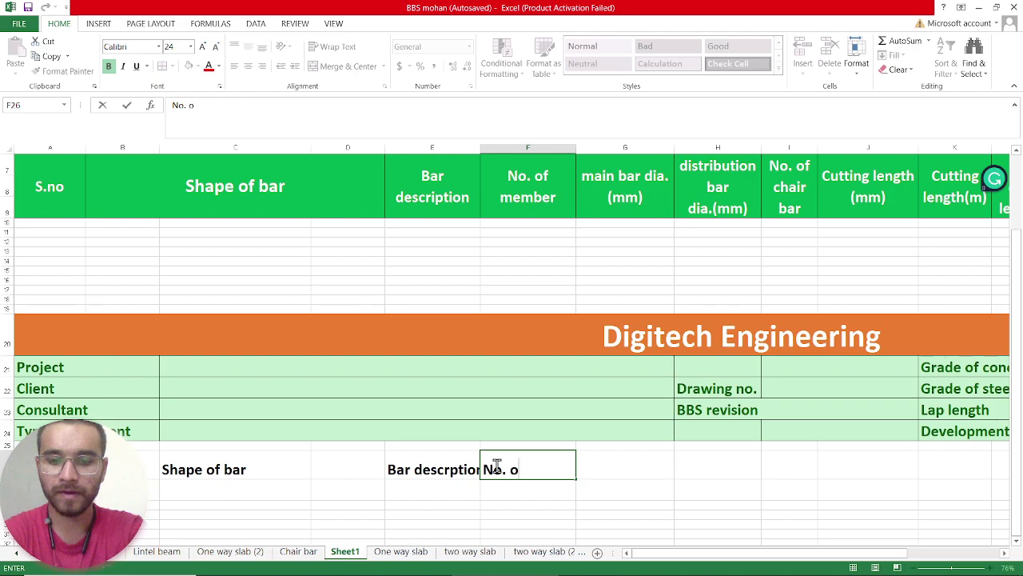
type("f meme")
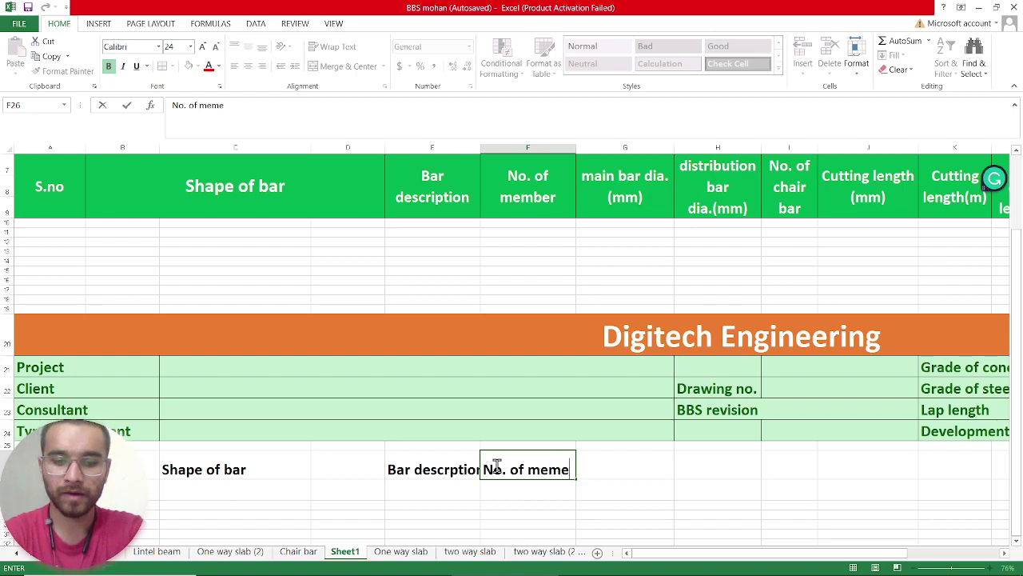
type("be")
key("BackSpace")
key("BackSpace")
key("BackSpace")
type("ber")
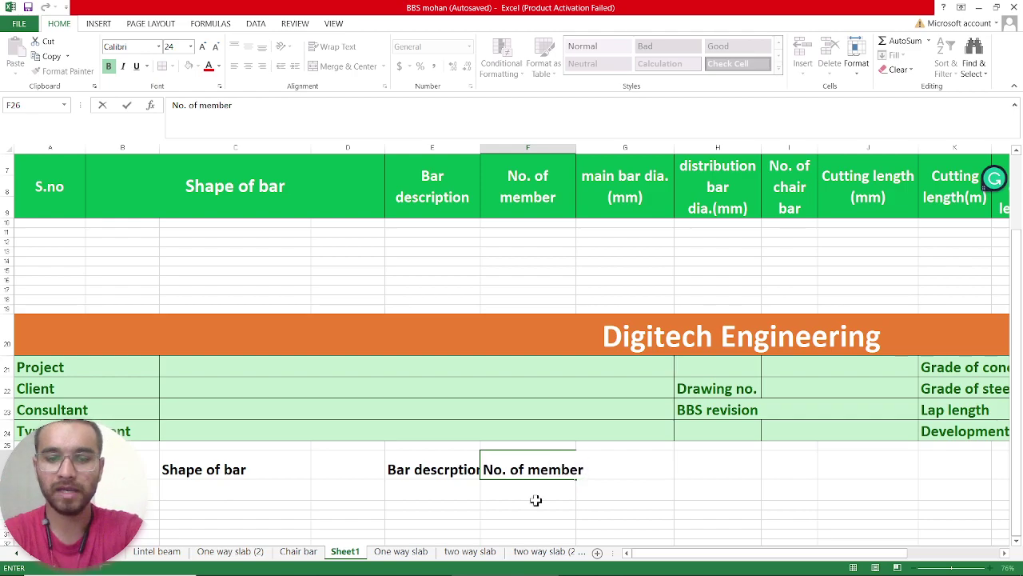
left_click(617, 497)
left_click(623, 466)
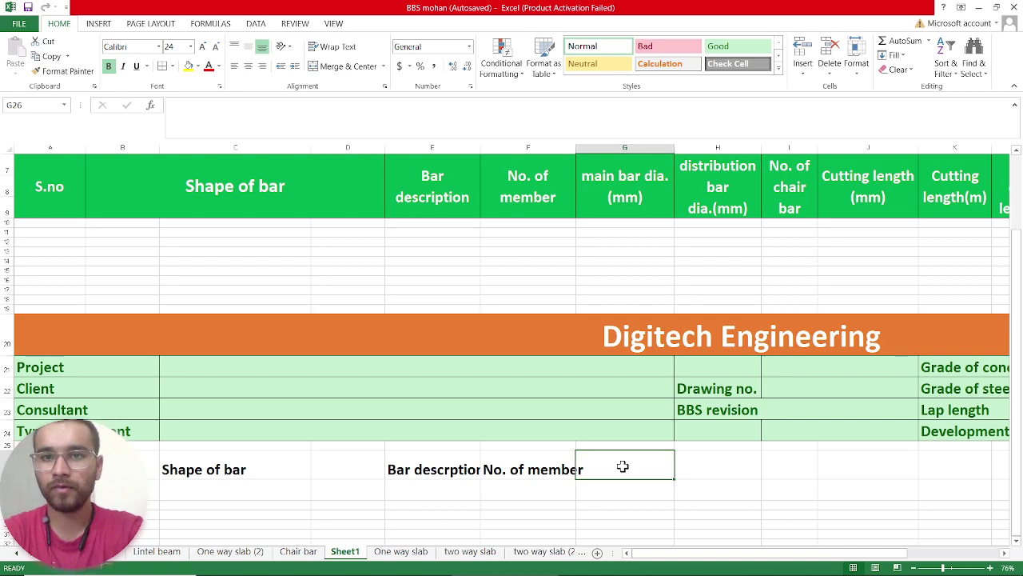
type("mai")
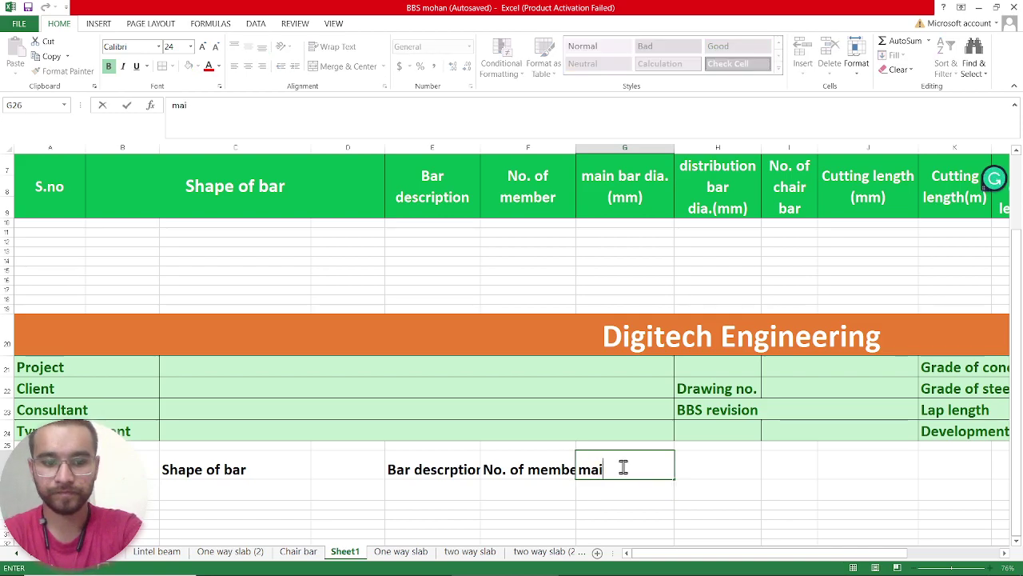
type("n ")
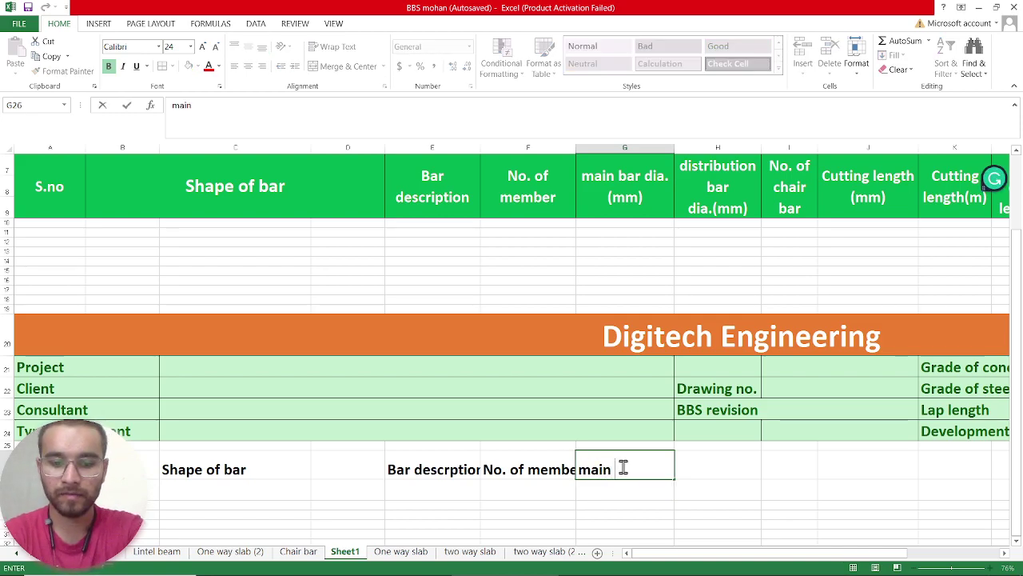
type("bar")
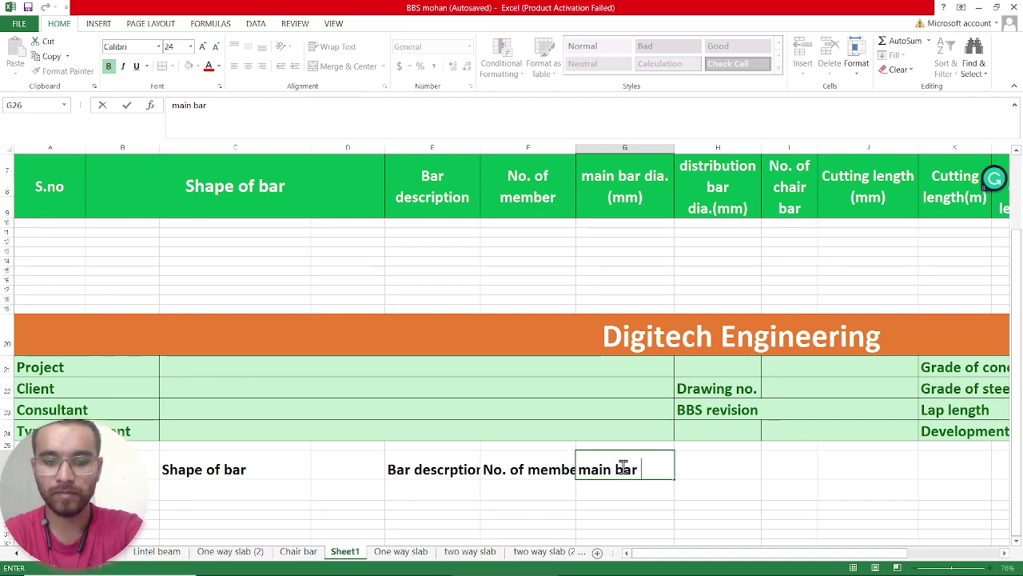
type(" dia.")
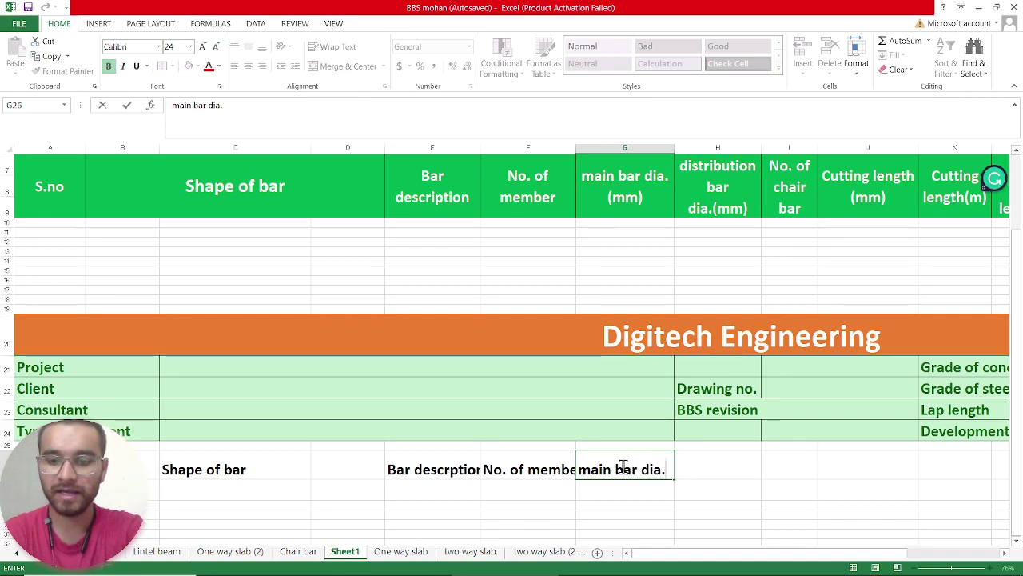
left_click(716, 456)
type("dis")
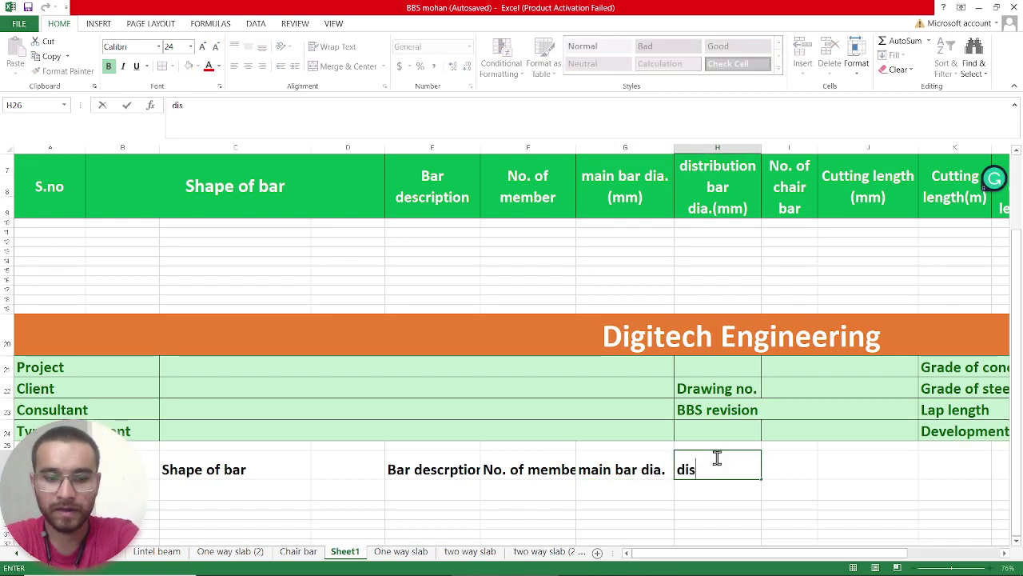
type("tribu")
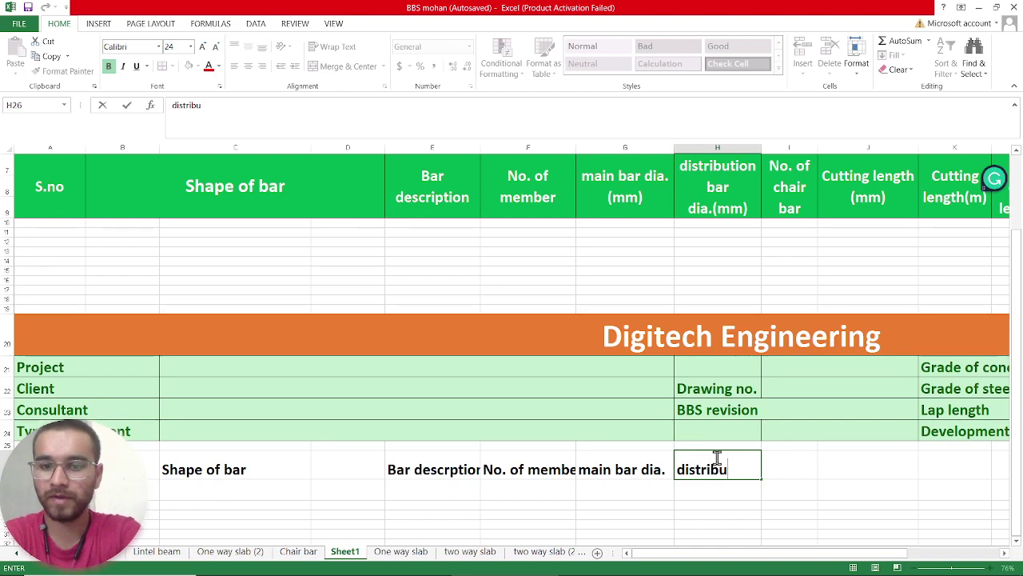
type("tion ba")
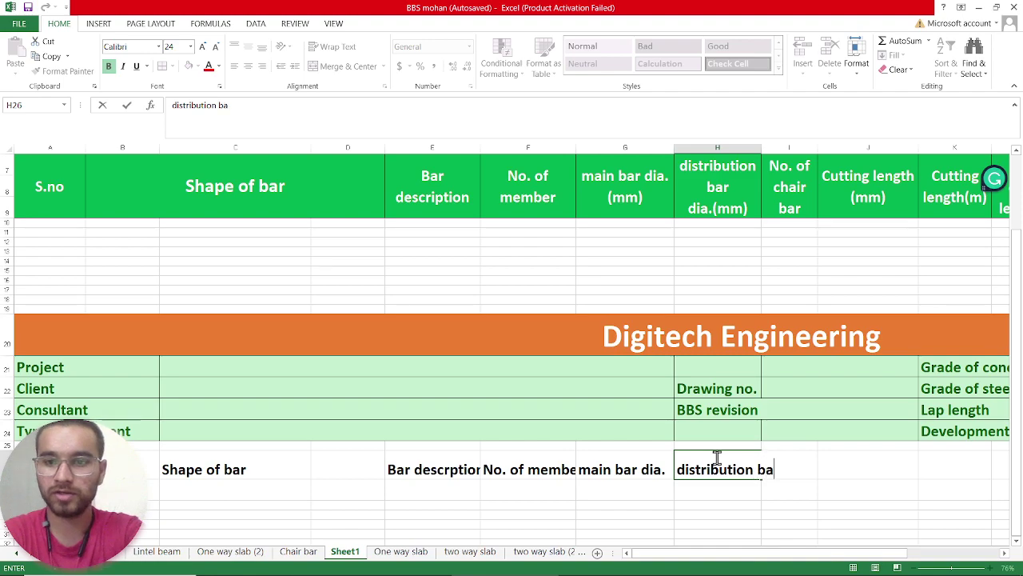
type("r d")
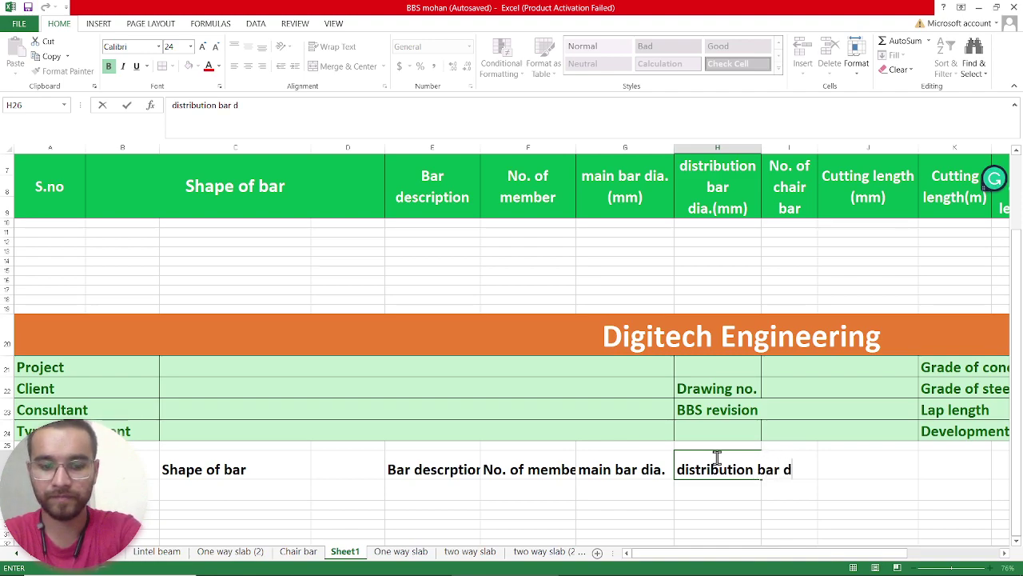
type("ia")
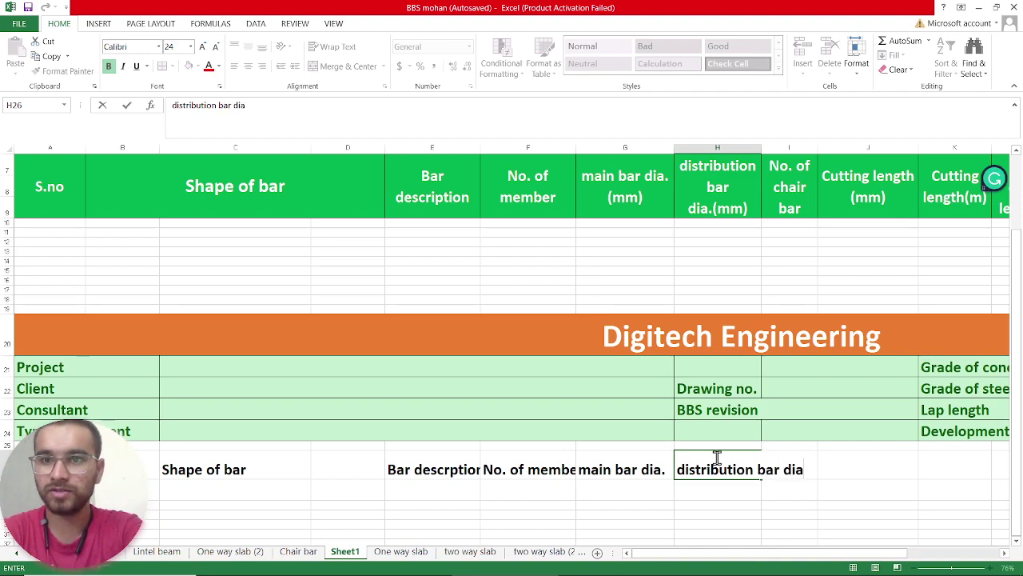
left_click(729, 498)
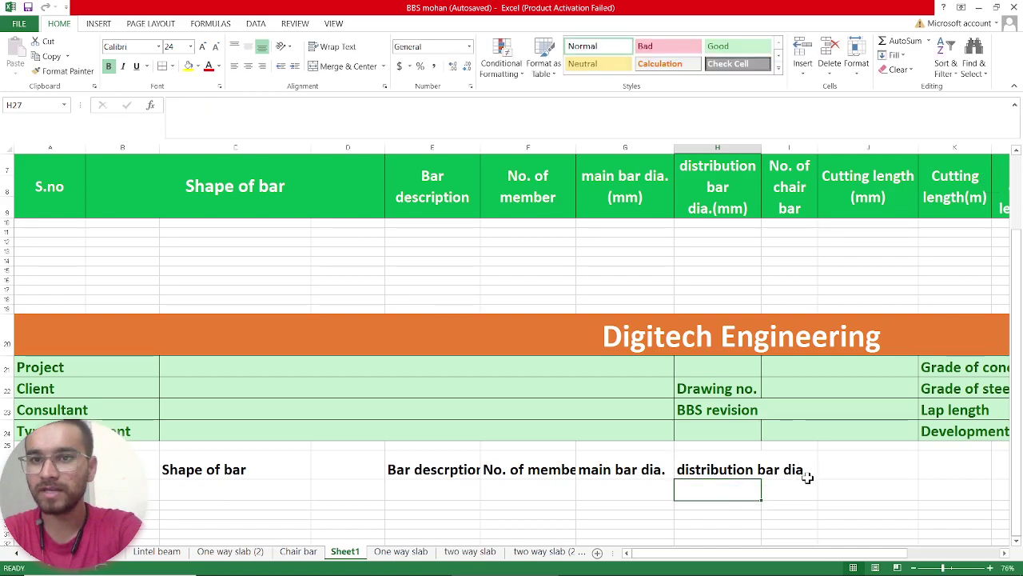
- Shrink the distribution bar dia heading in H26 to 18 pt
left_click(727, 474)
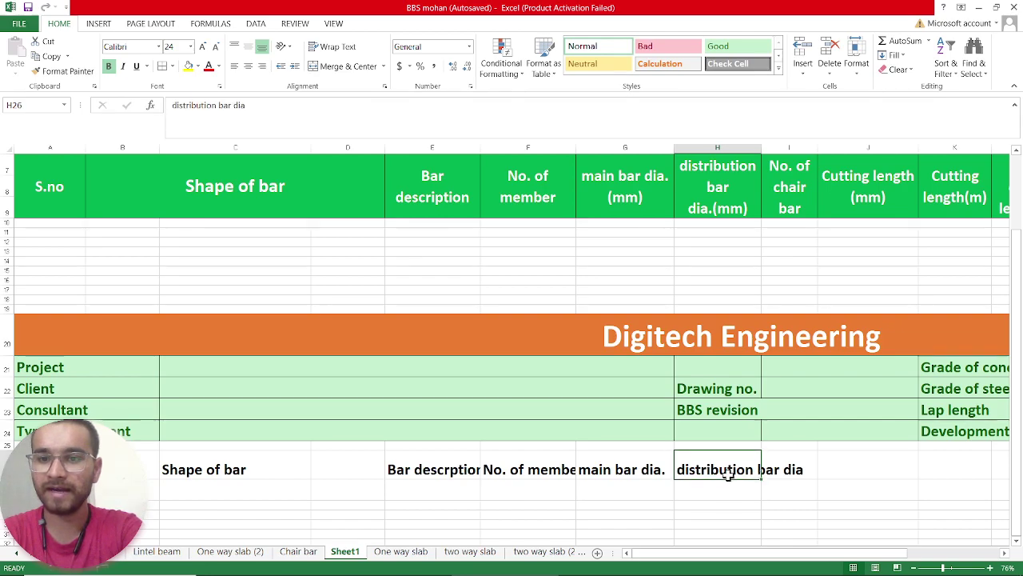
left_click(216, 47)
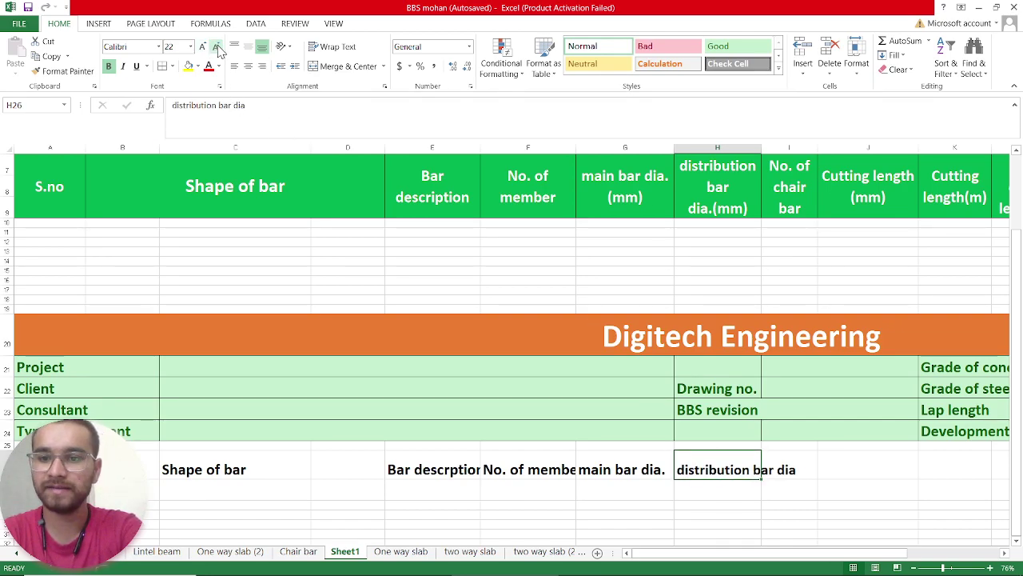
left_click(217, 46)
left_click(217, 47)
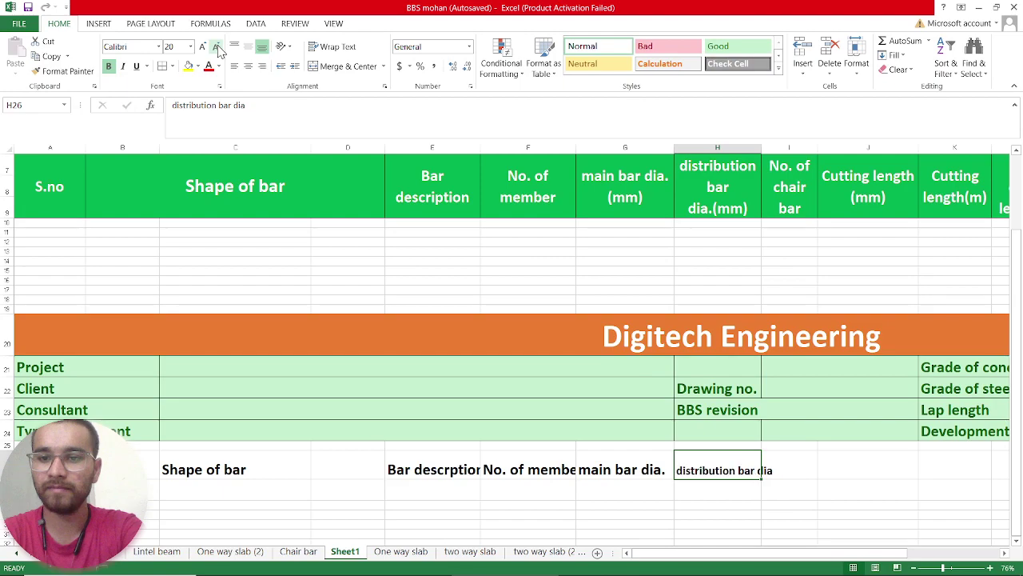
left_click(790, 458)
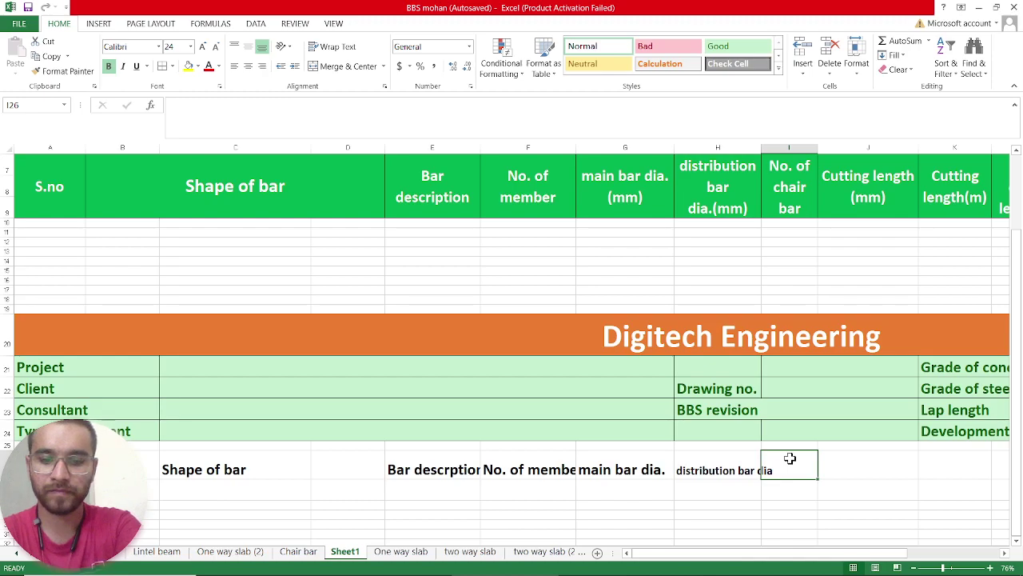
- Enter 'no of bar' in I26 and 'Cuttingg length(mm)' in J26
type("NO OF")
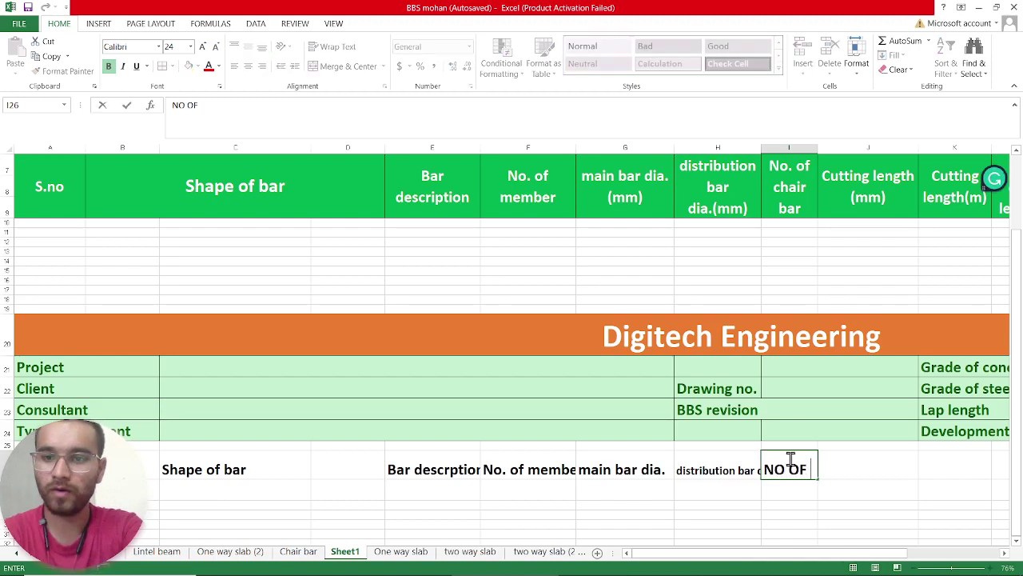
key("BackSpace")
key("BackSpace")
key("BackSpace")
key("BackSpace")
key("BackSpace")
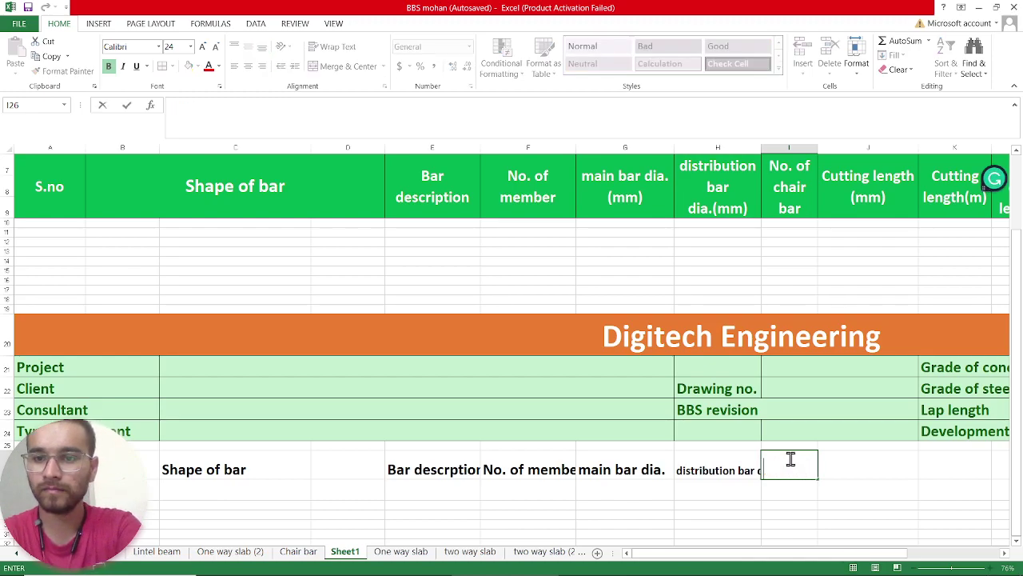
type("no of bar")
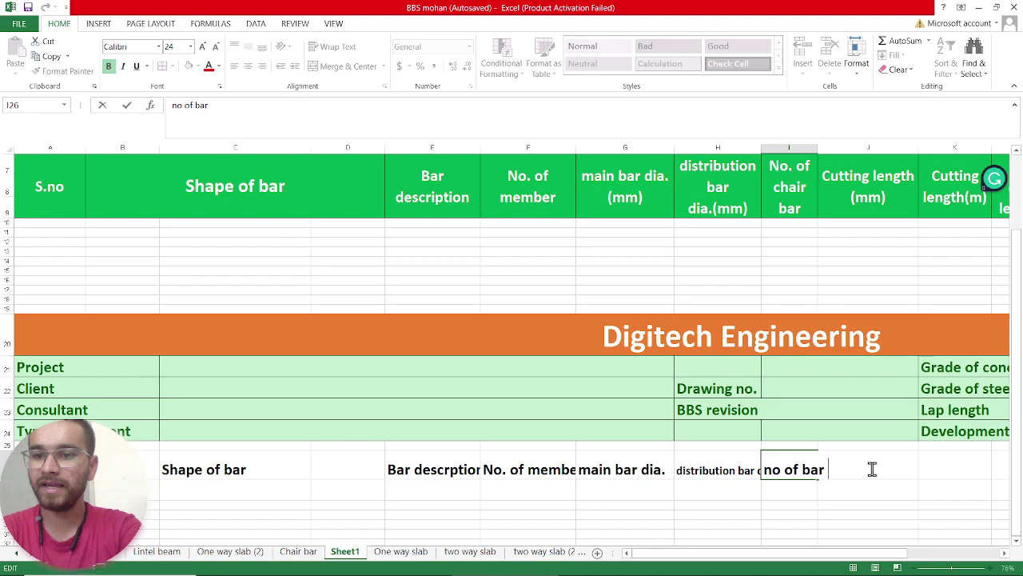
left_click(843, 490)
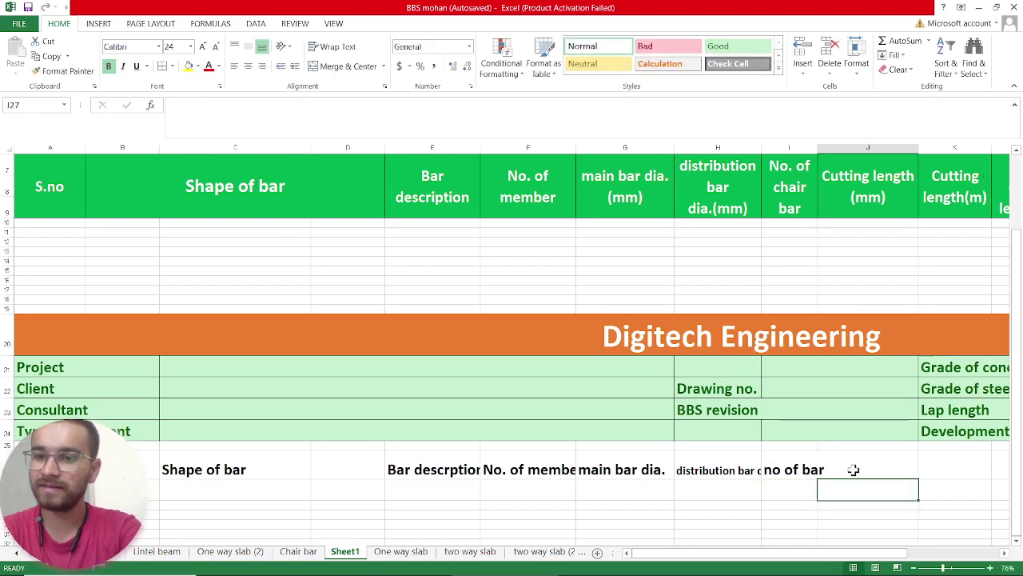
left_click(852, 469)
type("C")
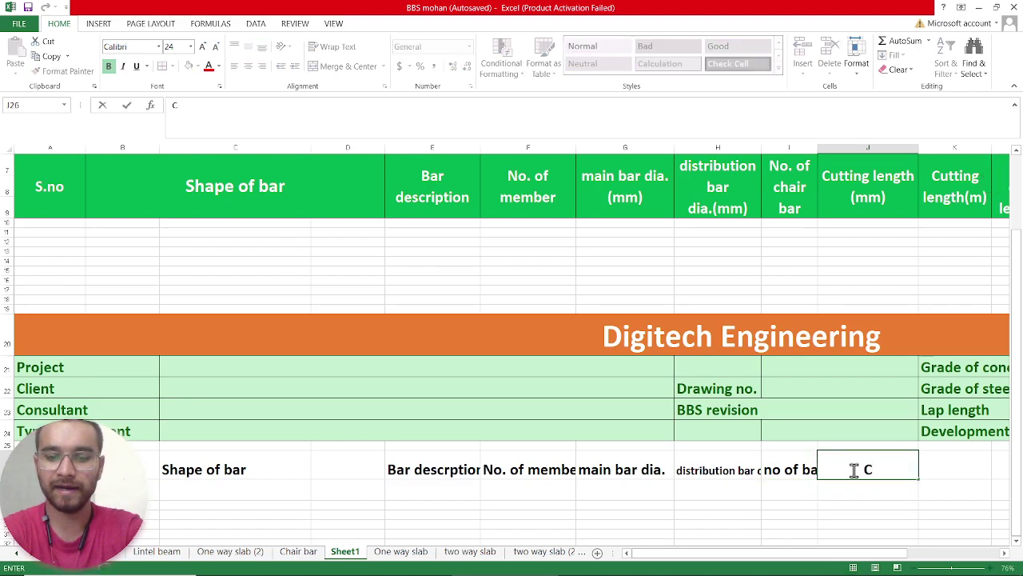
type("uttingg")
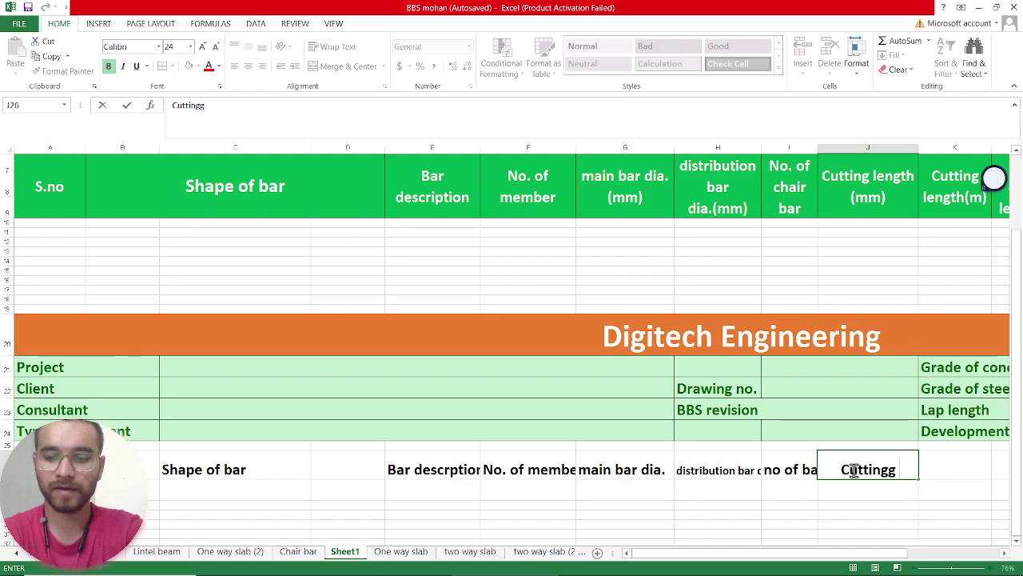
type(" length")
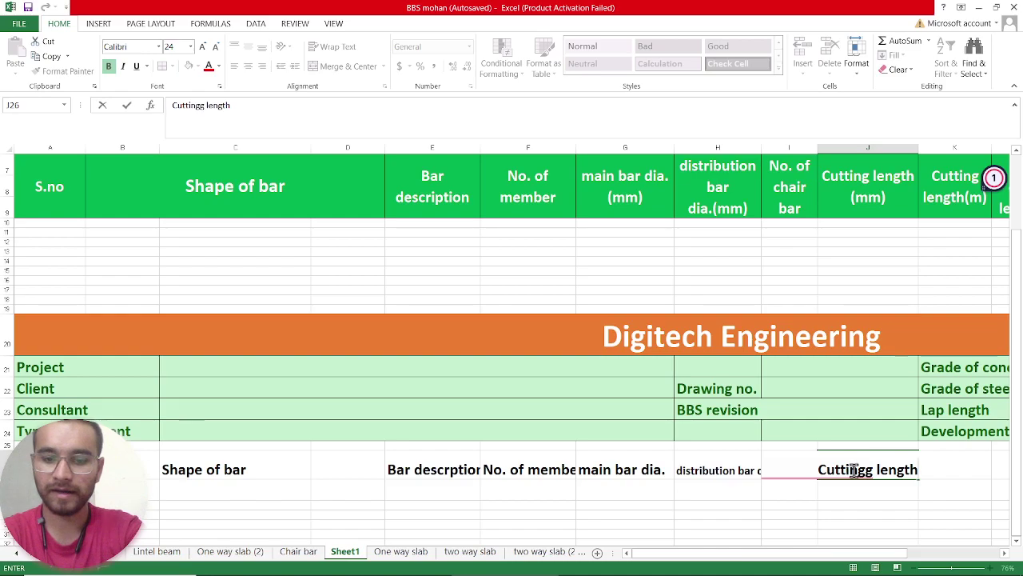
type("(mm)")
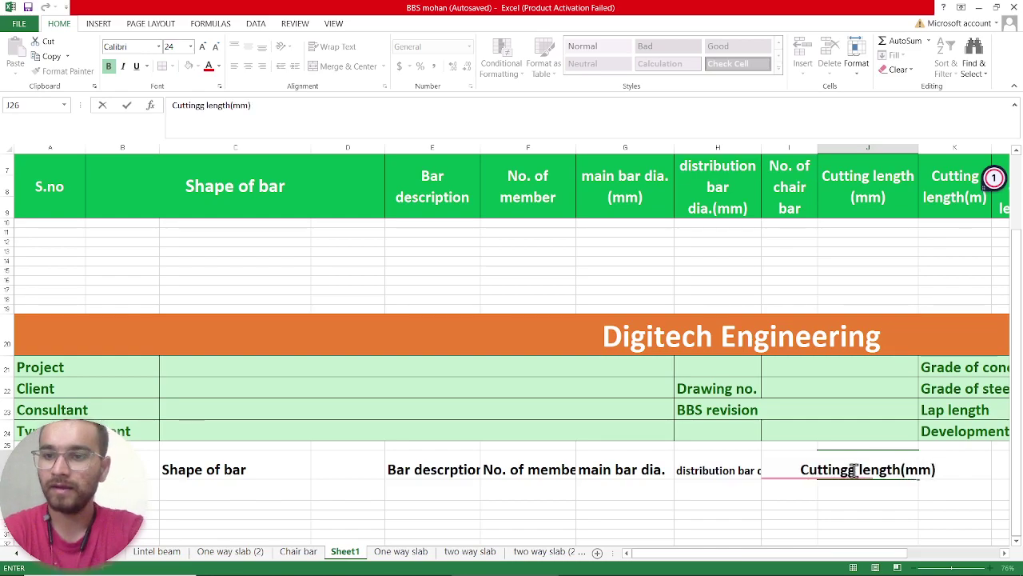
- Add headings 'cutting length(m)' in K26 and 'Total cutting length' in L26
key("Escape")
scroll(919, 500, "right", 1)
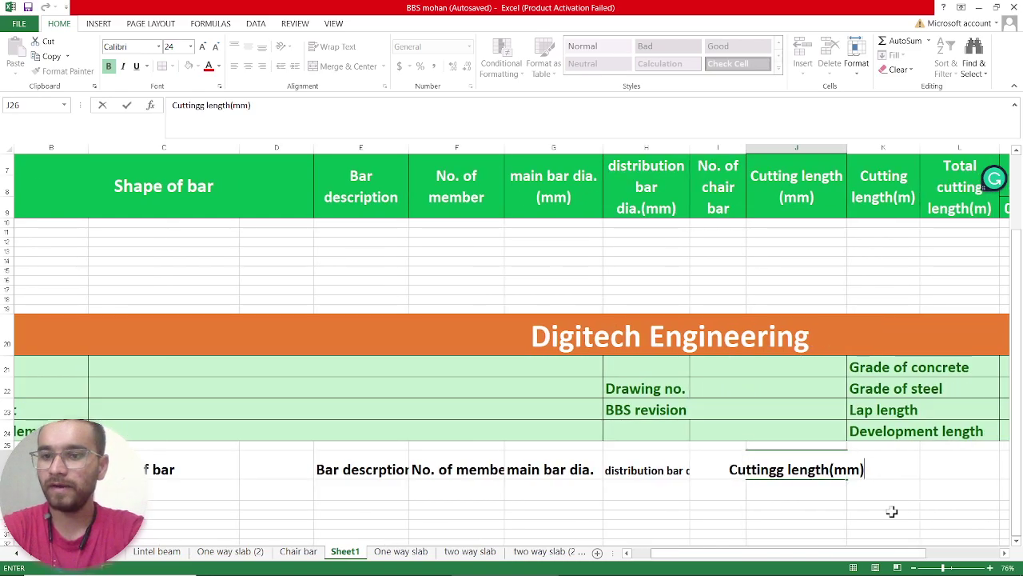
left_click(888, 514)
left_click(882, 471)
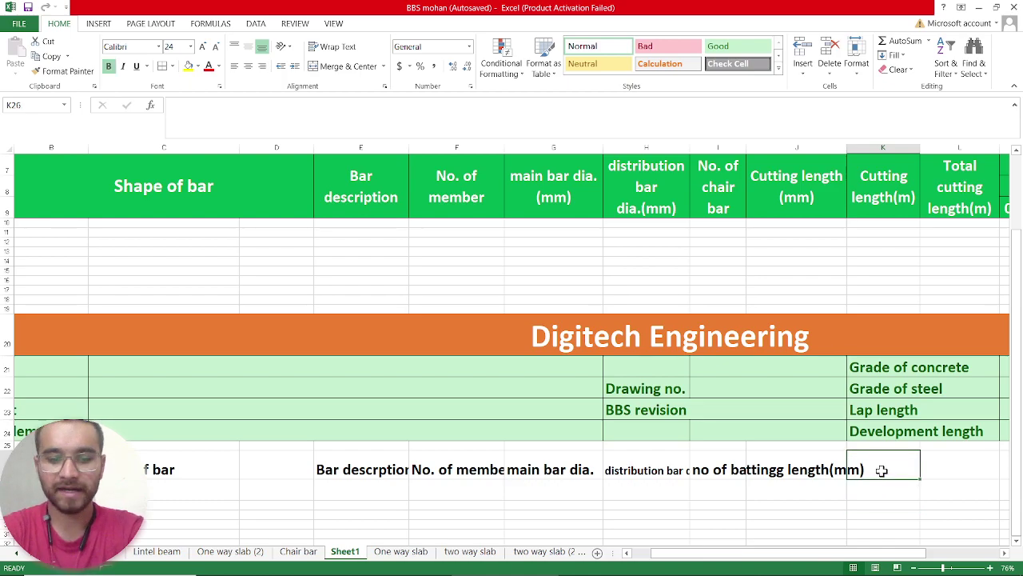
type("cutting leng")
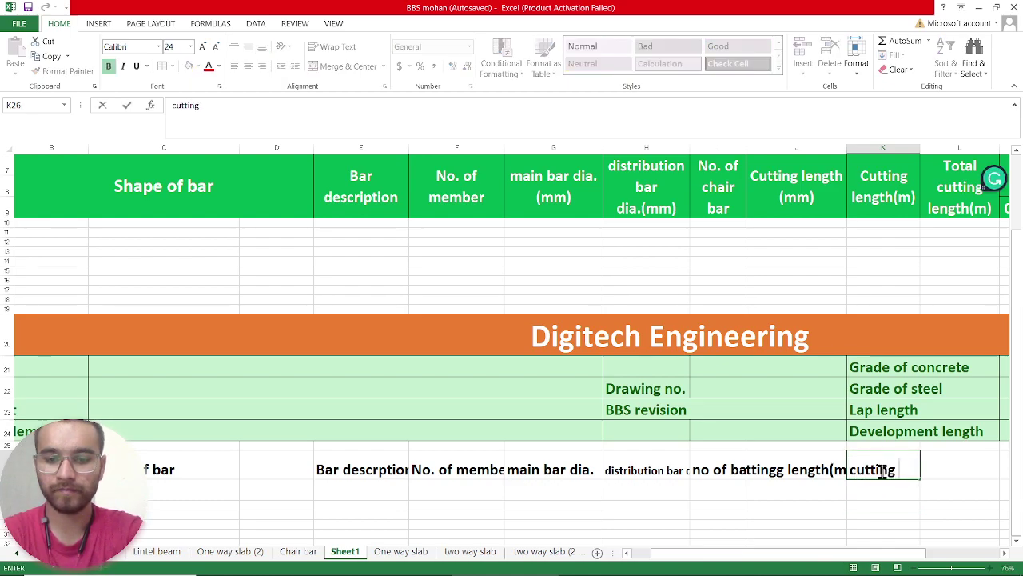
type("th")
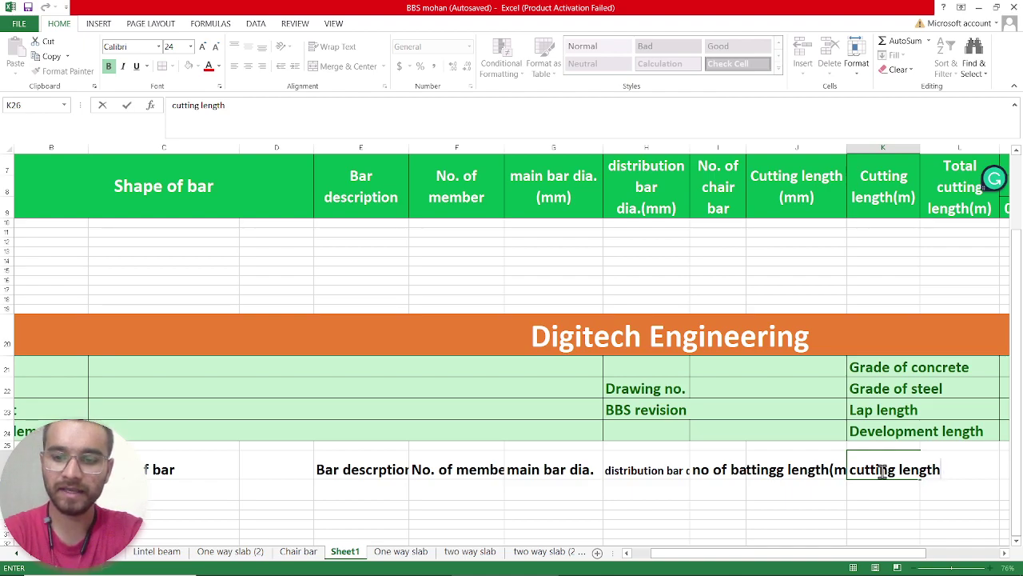
type("(m)")
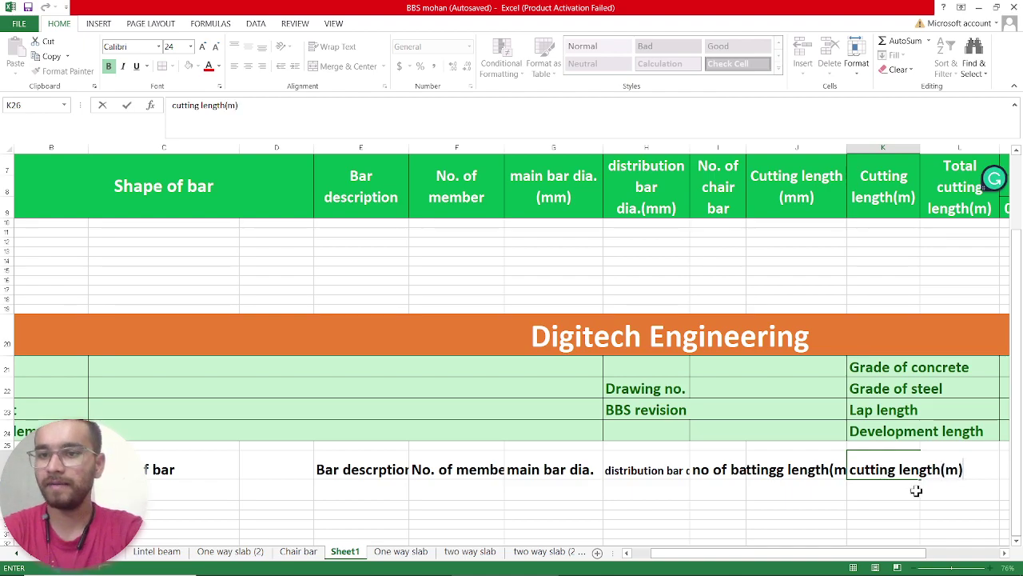
left_click(946, 492)
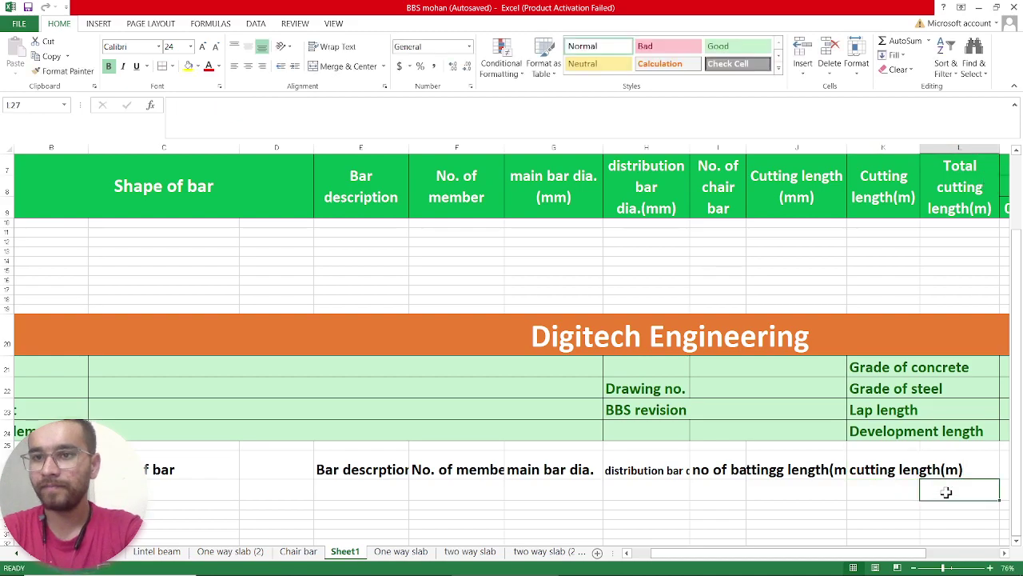
scroll(909, 491, "right", 2)
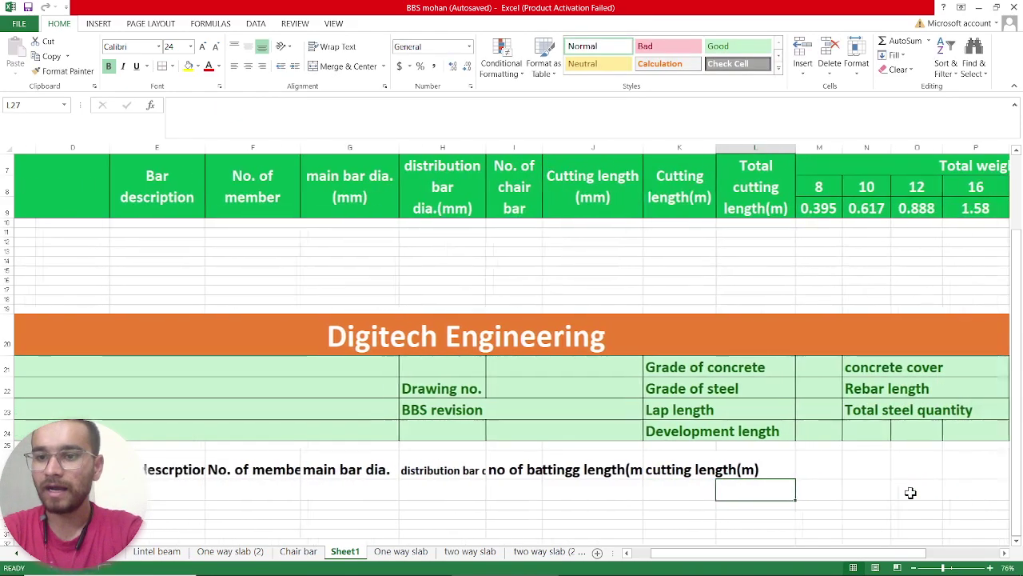
left_click(749, 462)
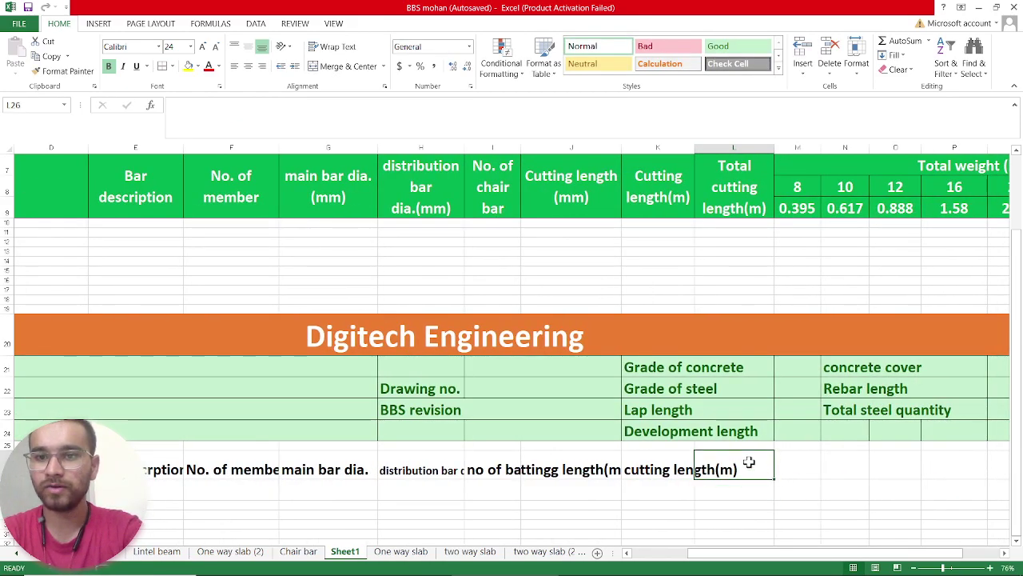
type("Tota")
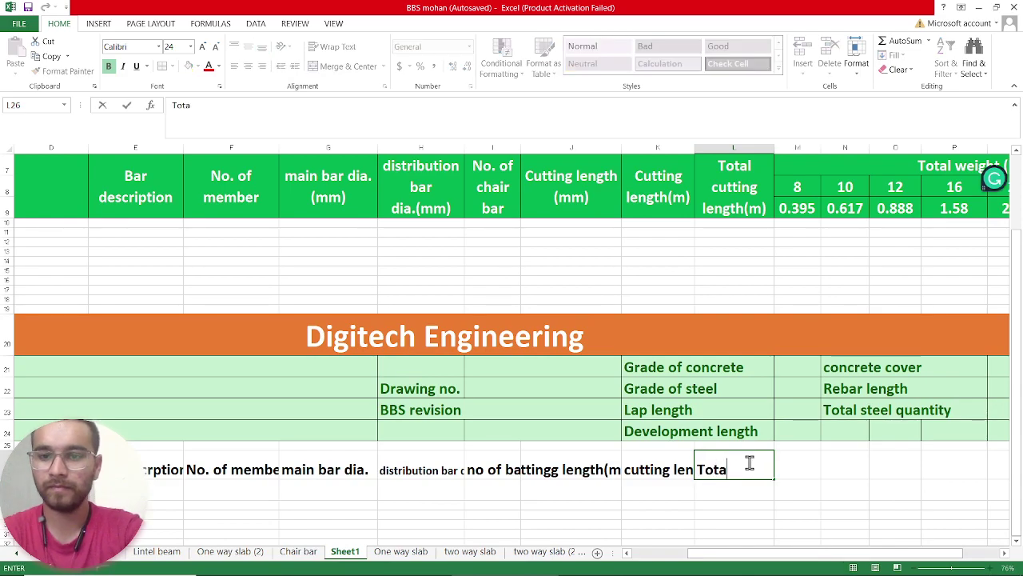
type("l cut")
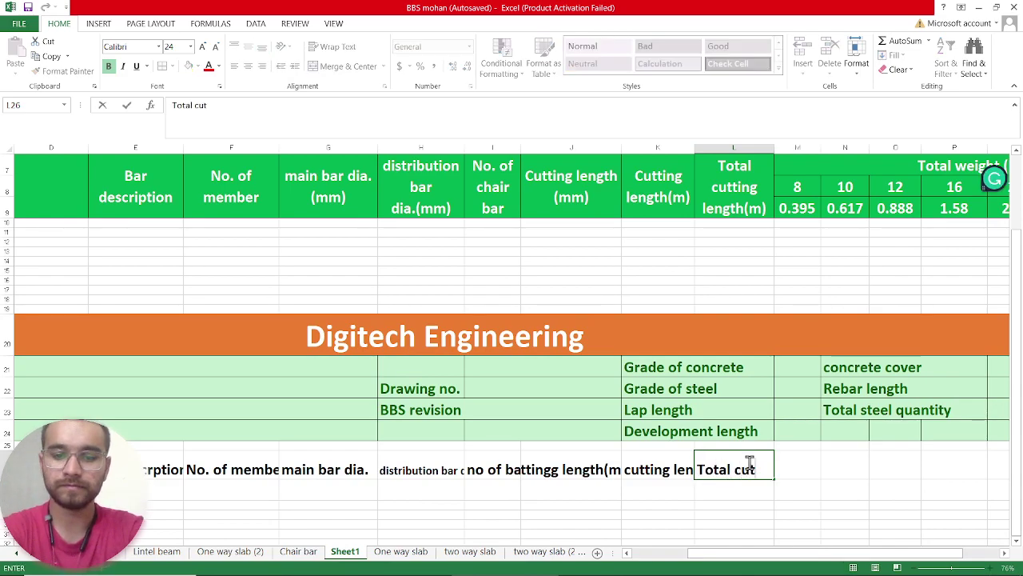
type("ting l")
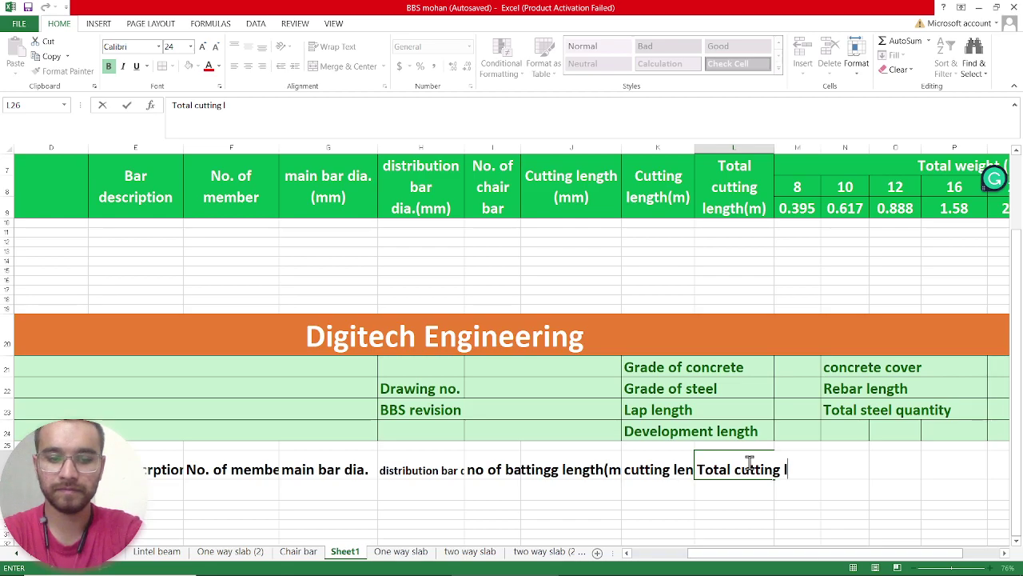
type("ength")
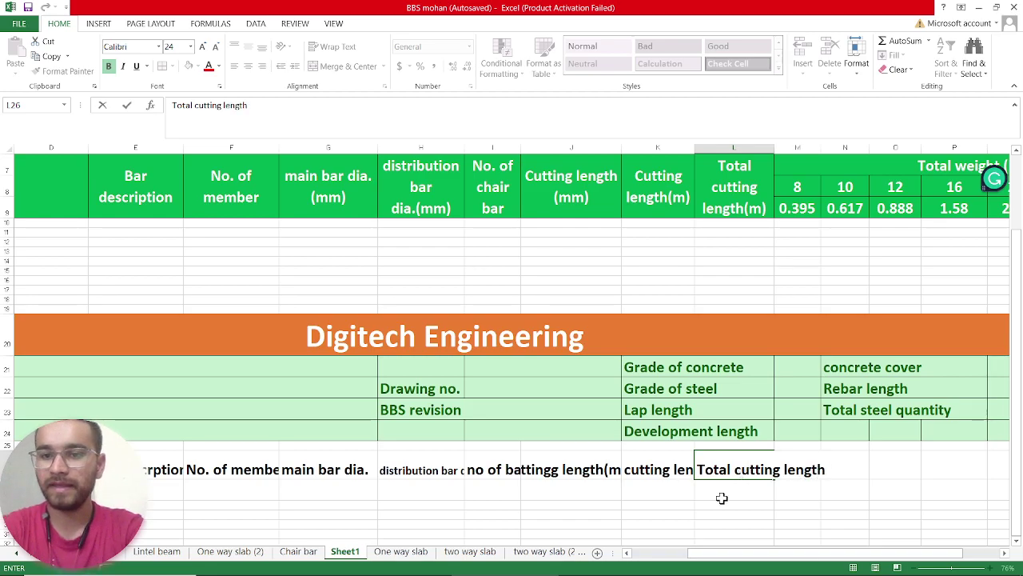
left_click(722, 502)
- Reduce the row 26 headings to 18 pt and left-align them
scroll(537, 456, "down", 2, "ctrl")
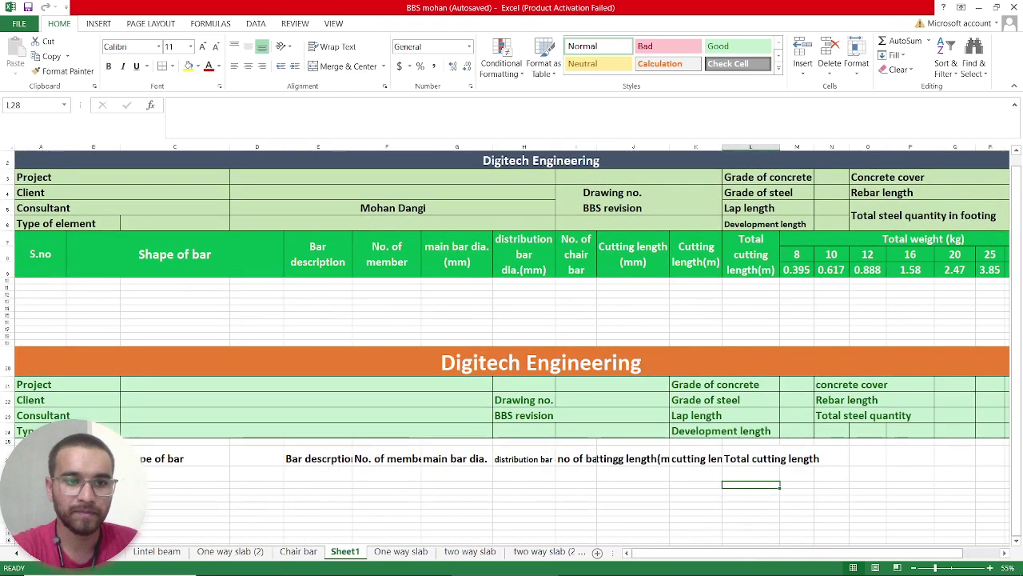
mouse_move(40, 458)
left_mouse_down()
mouse_move(133, 447)
mouse_move(819, 462)
mouse_move(951, 450)
left_mouse_up()
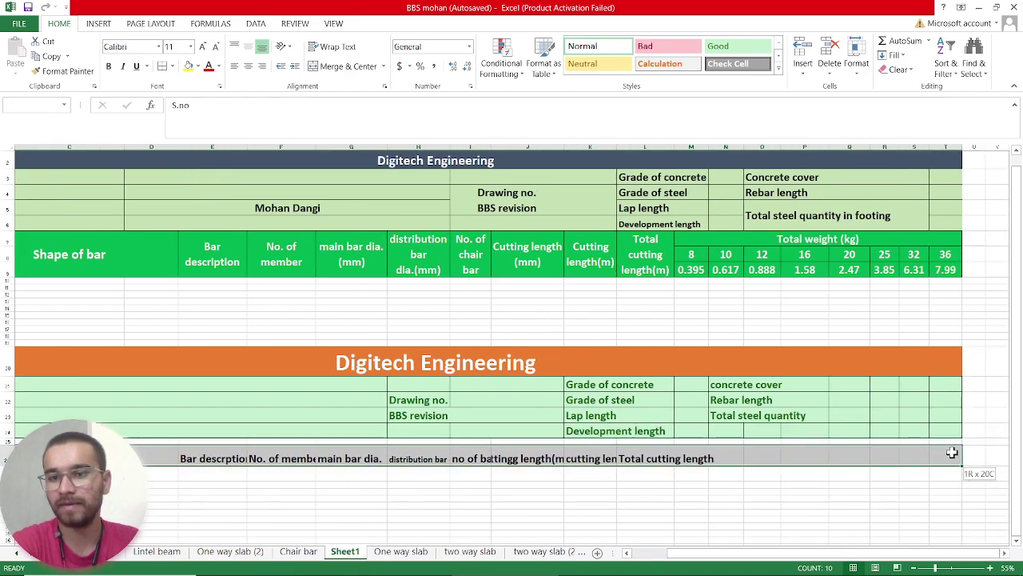
left_click(216, 46)
left_click(216, 46)
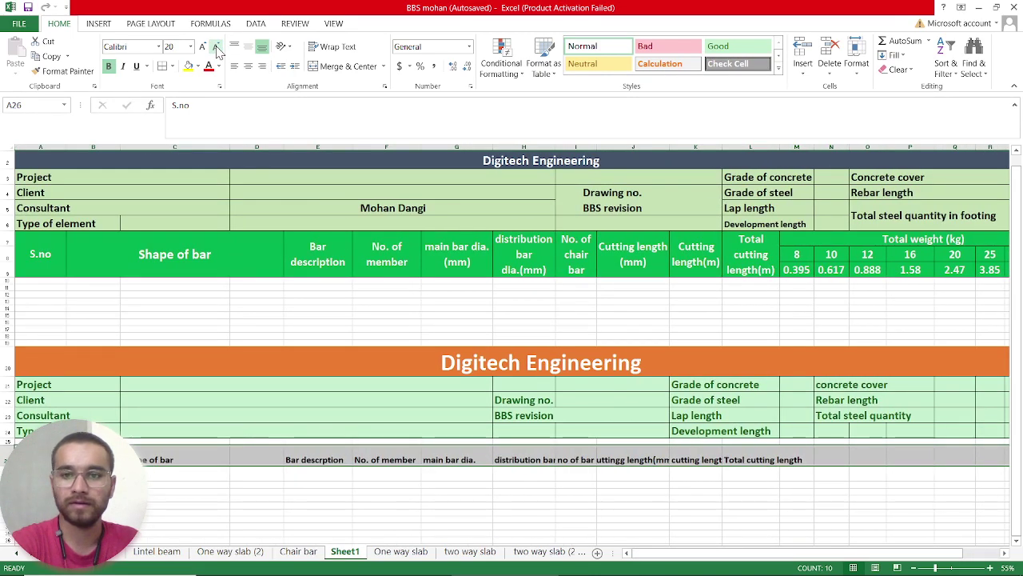
left_click(216, 46)
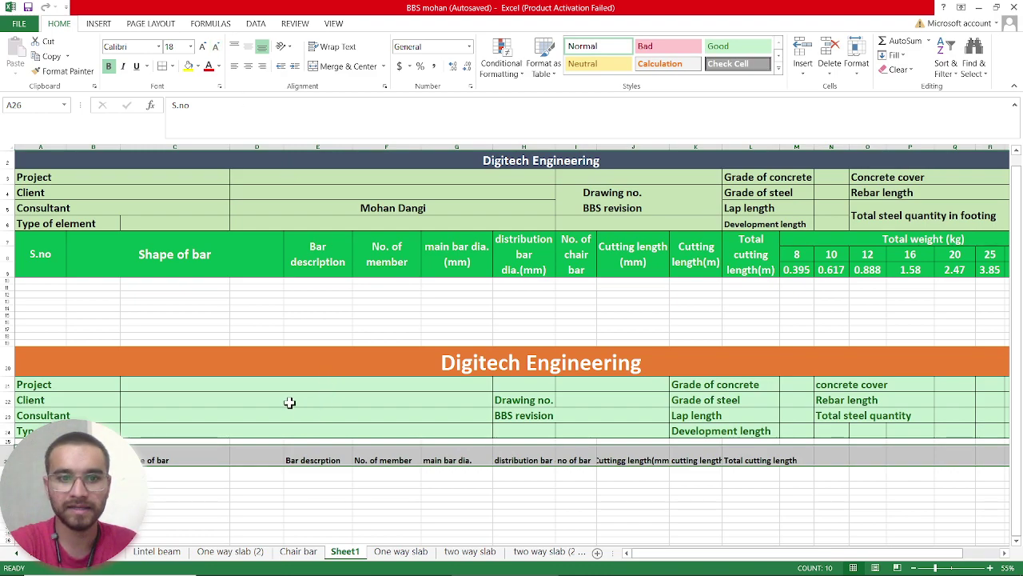
left_click(249, 67)
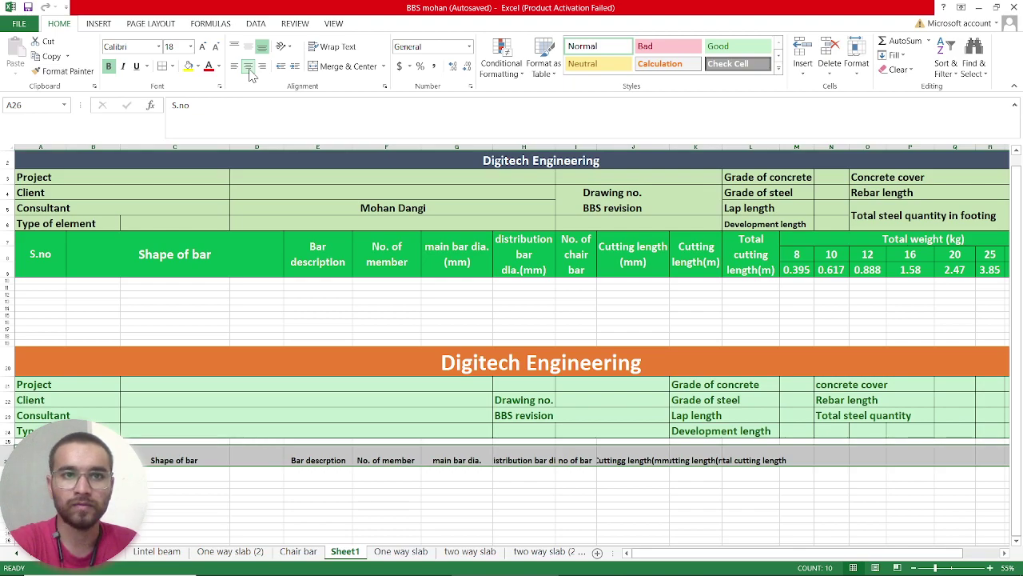
left_click(235, 66)
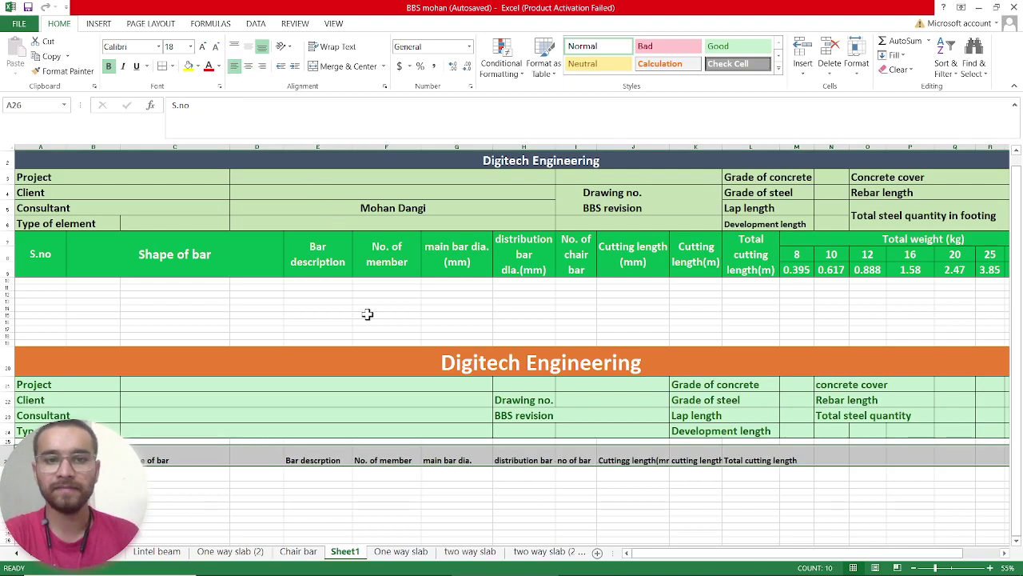
scroll(399, 445, "up", 2, "ctrl")
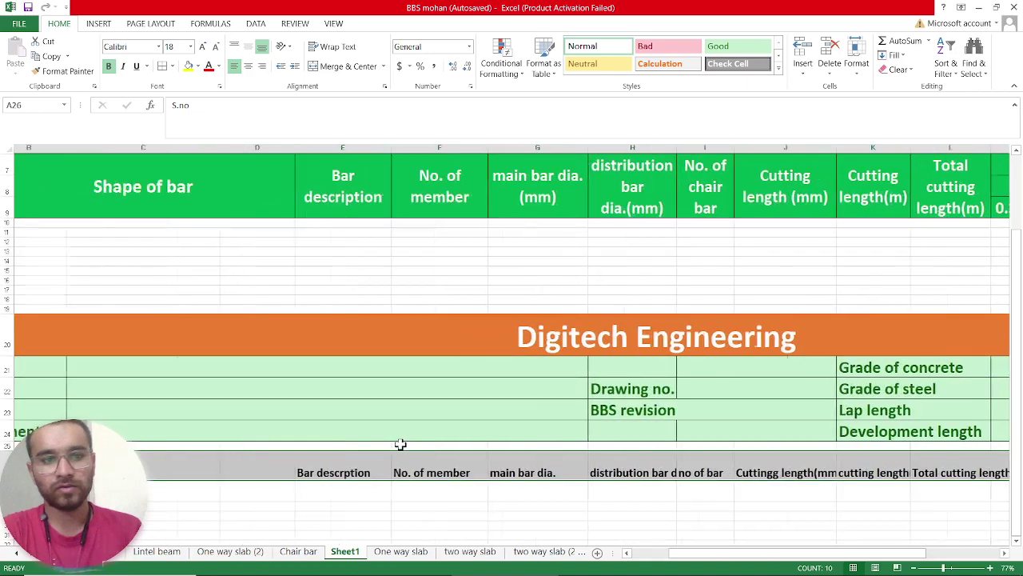
scroll(400, 446, "left", 2)
scroll(400, 445, "right", 5)
scroll(432, 454, "right", 1)
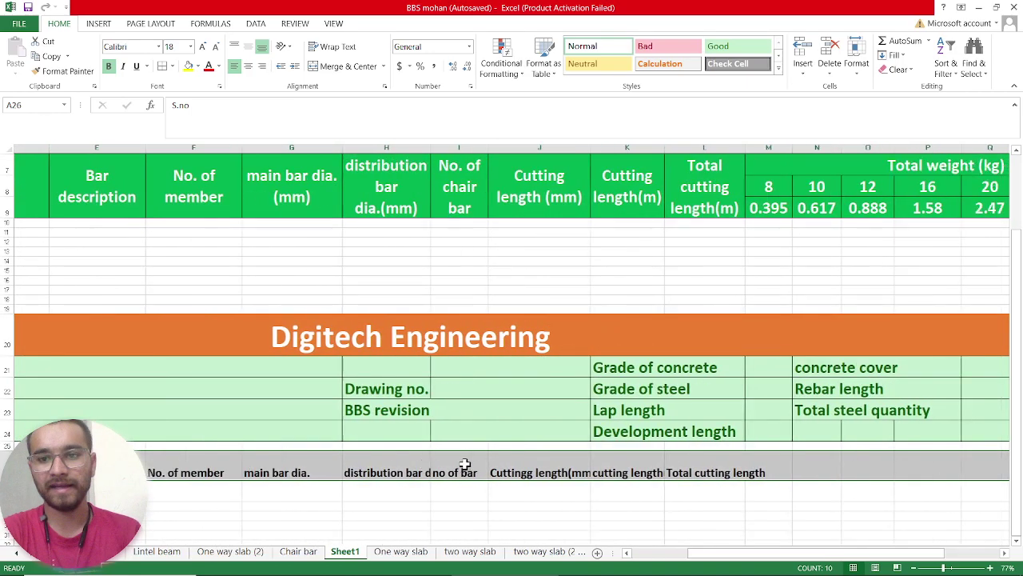
scroll(464, 464, "right", 2)
scroll(548, 469, "down", 2)
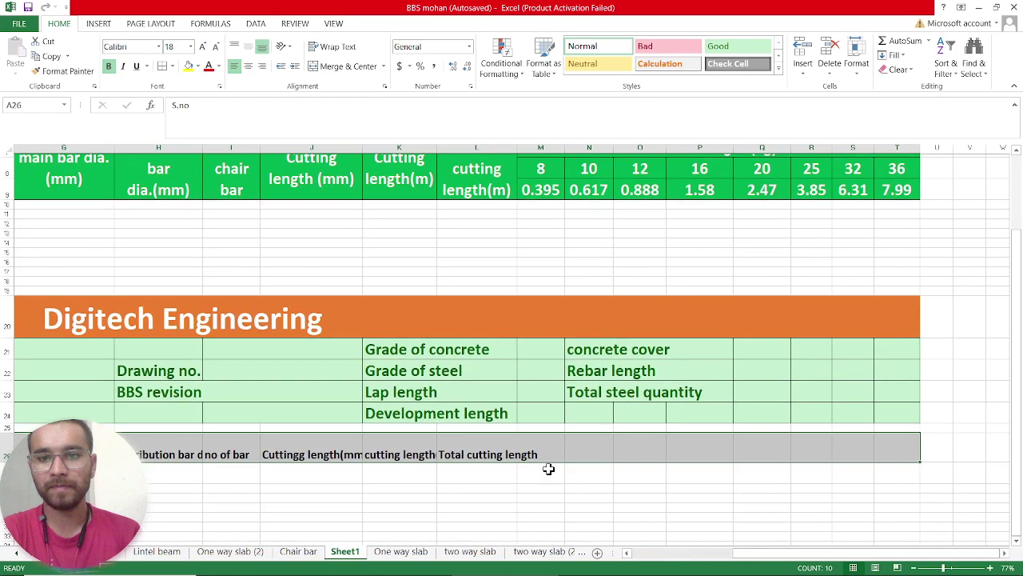
- Fix the cell N26 heading to read 'Total weight (kg)', correcting the mistyped text
left_click(601, 373)
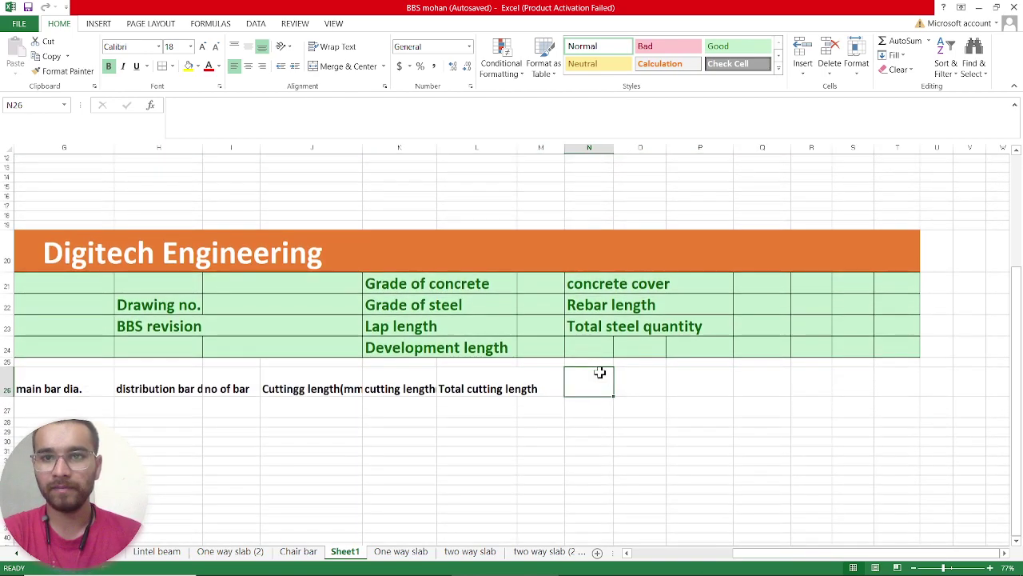
scroll(600, 372, "up", 2)
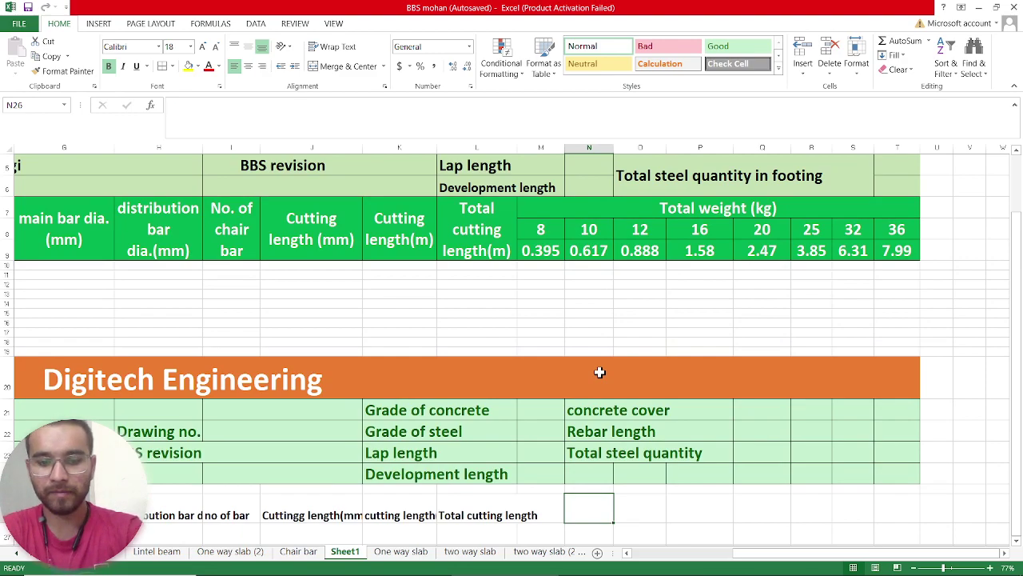
type("To")
type("tal")
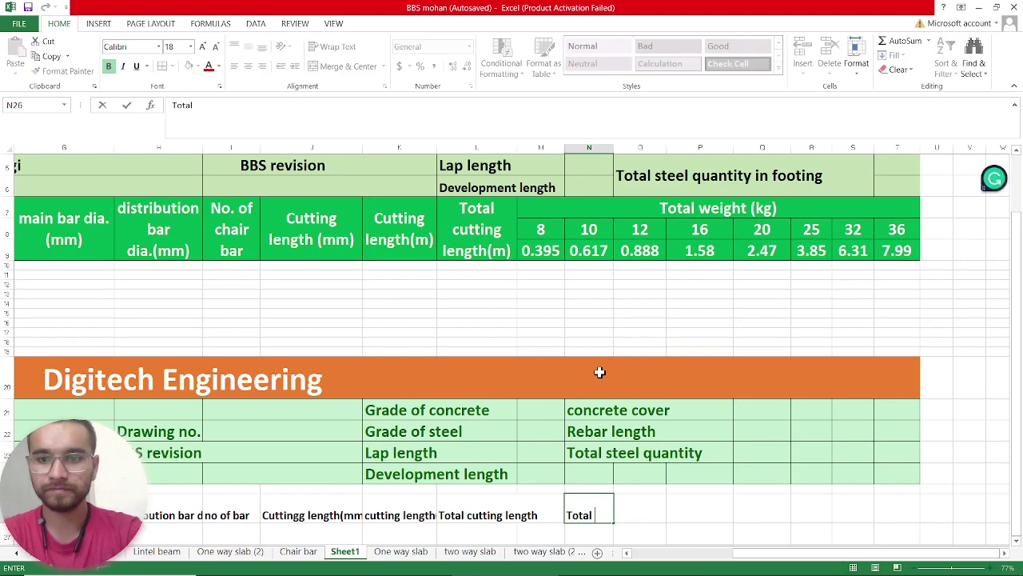
type(" cuttin")
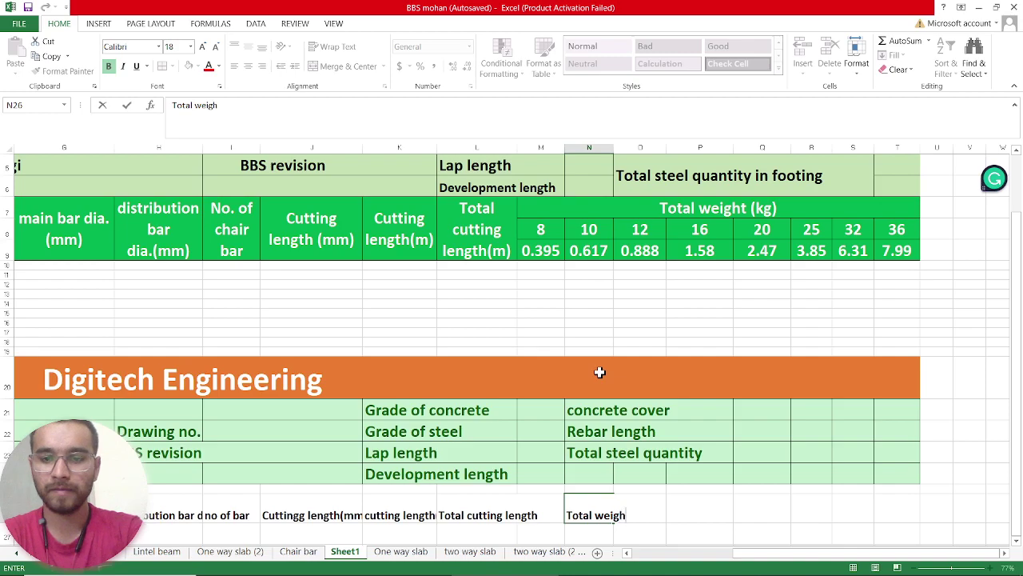
type("(k")
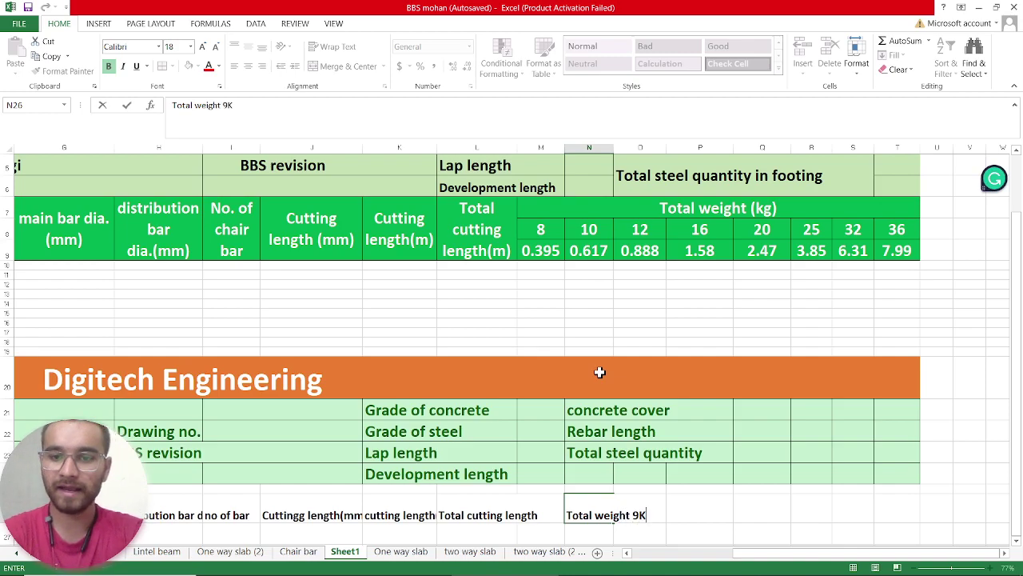
key("BackSpace")
key("BackSpace")
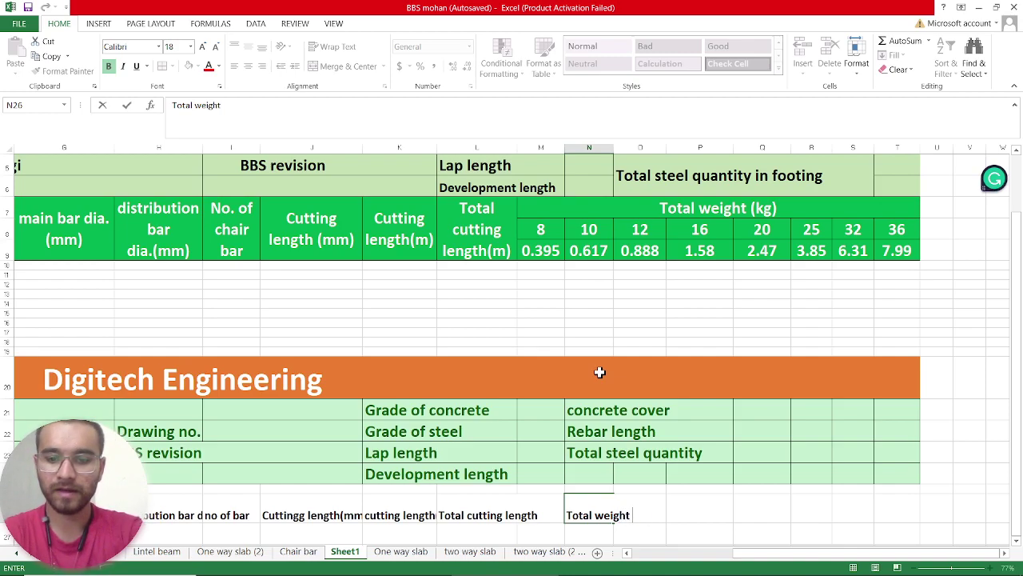
type("(kg)")
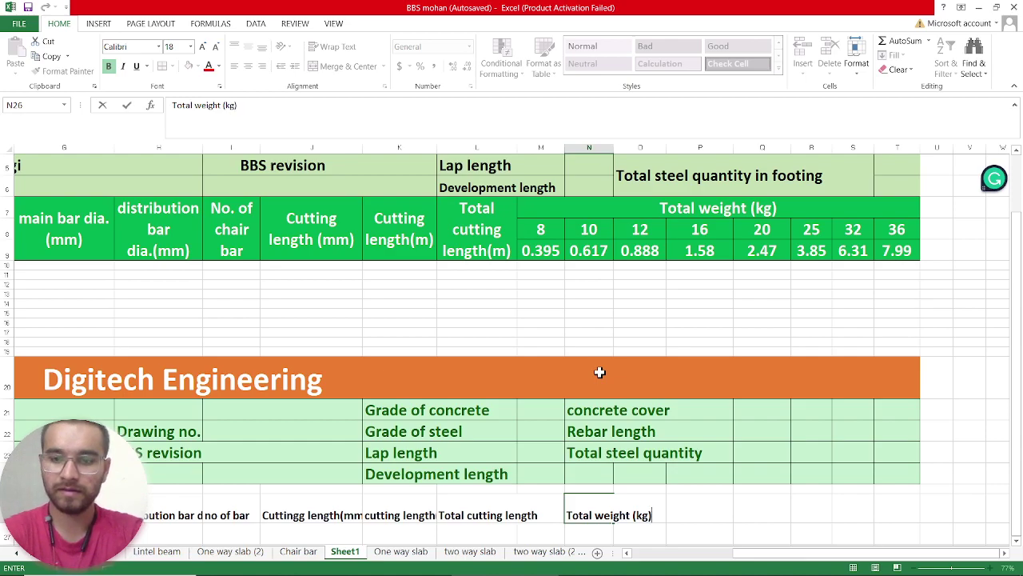
scroll(514, 485, "down", 2)
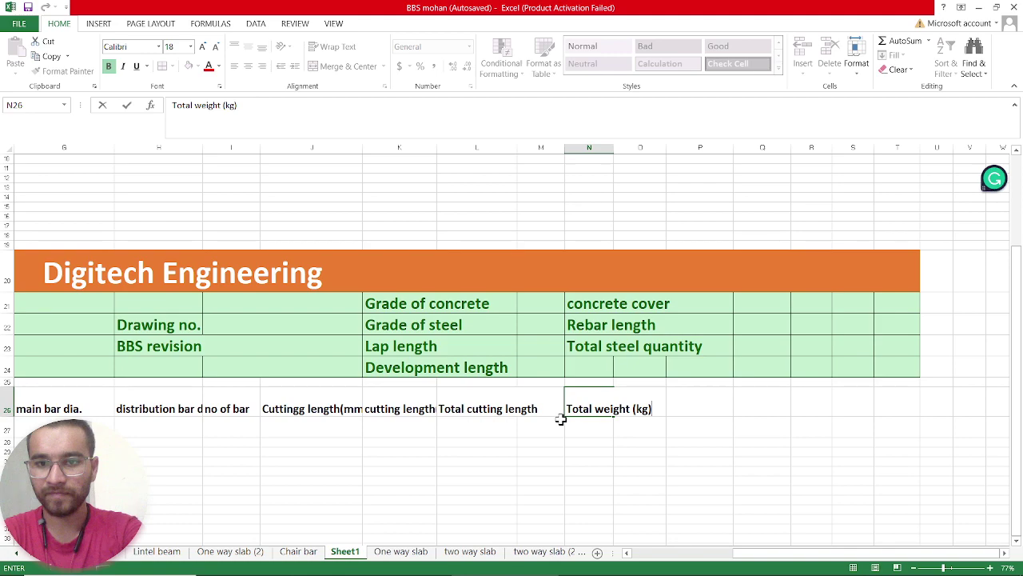
left_click(607, 404)
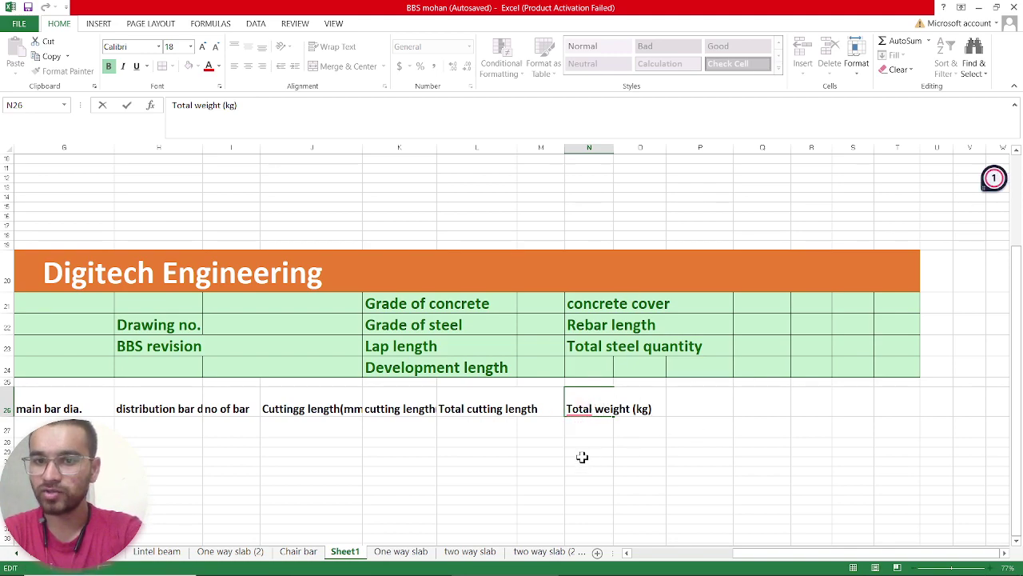
- Confirm the N26 heading and enter bar diameters 8, 10 and 12 in N27 to P27
key("Return")
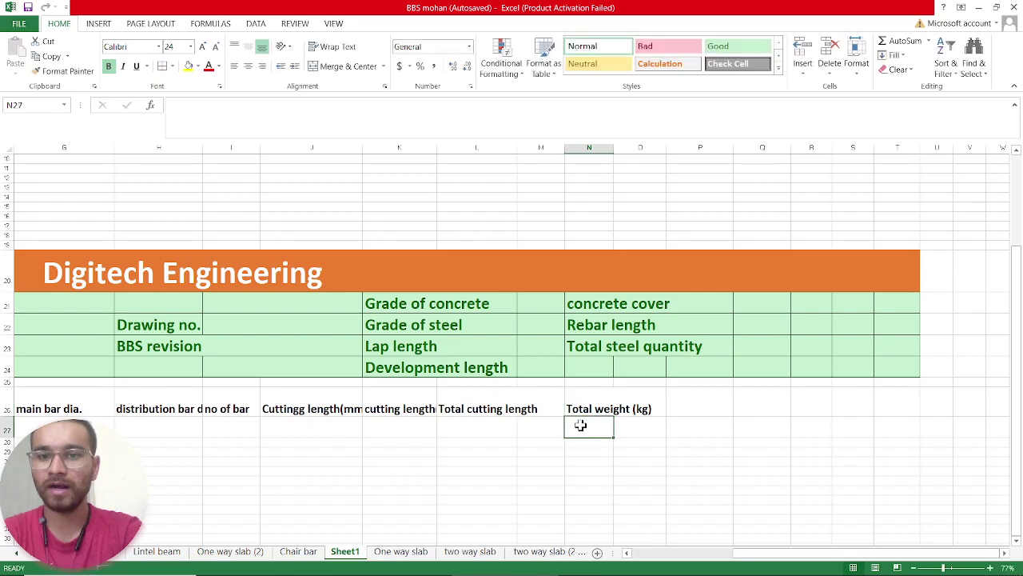
scroll(580, 426, "up", 2)
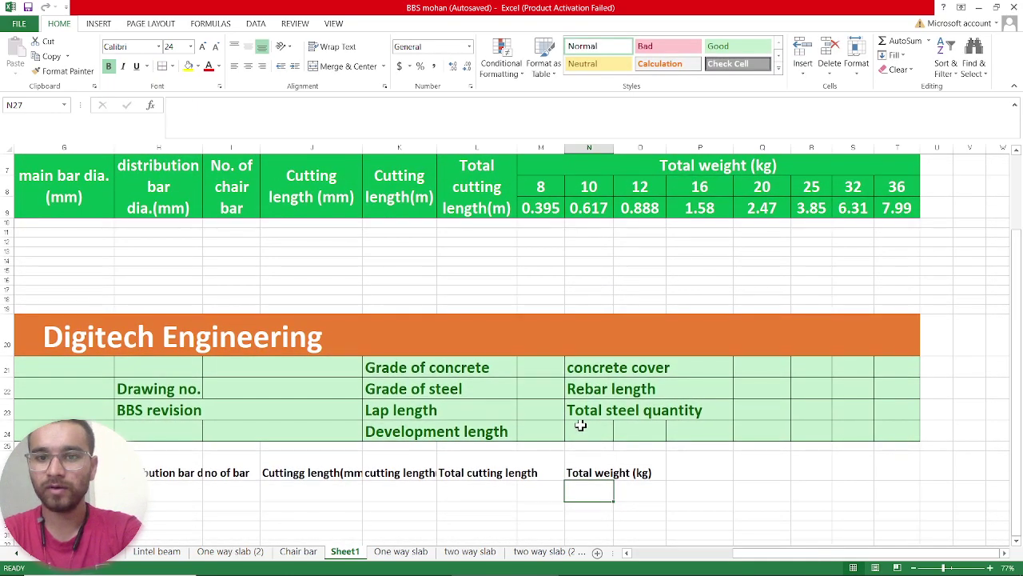
scroll(581, 426, "up", 1)
scroll(580, 424, "down", 2)
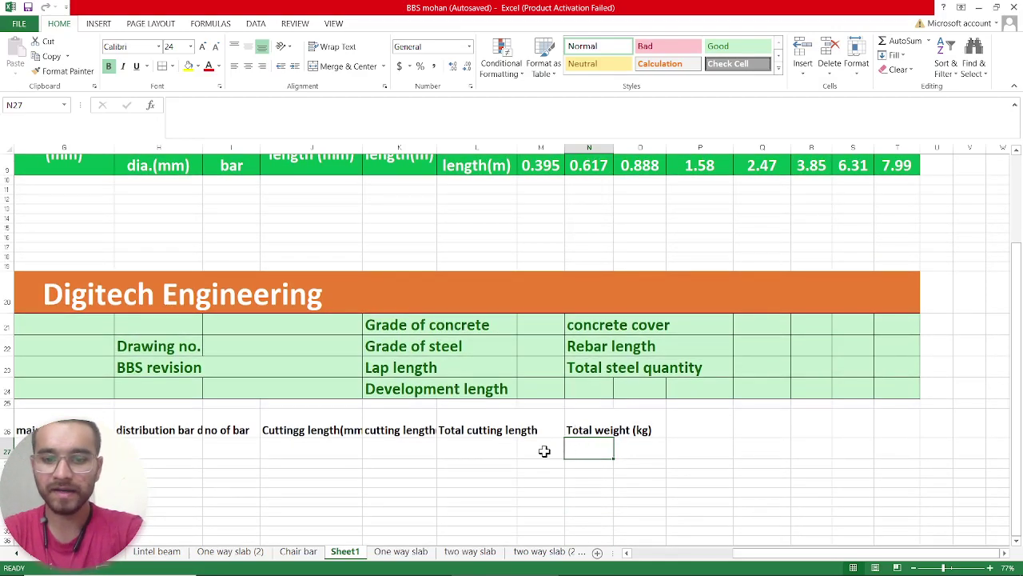
type("8")
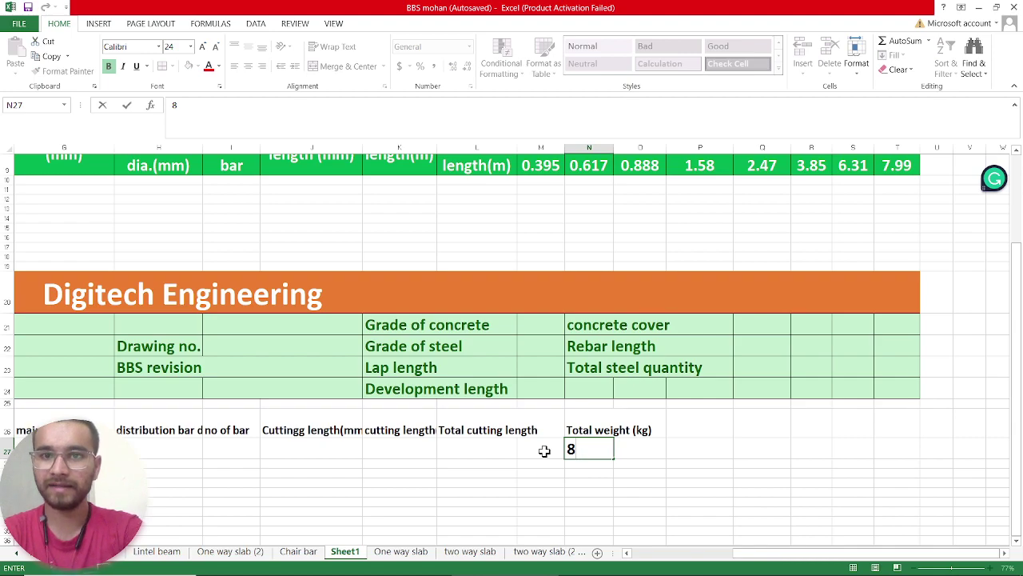
scroll(544, 451, "up", 1)
left_click(627, 510)
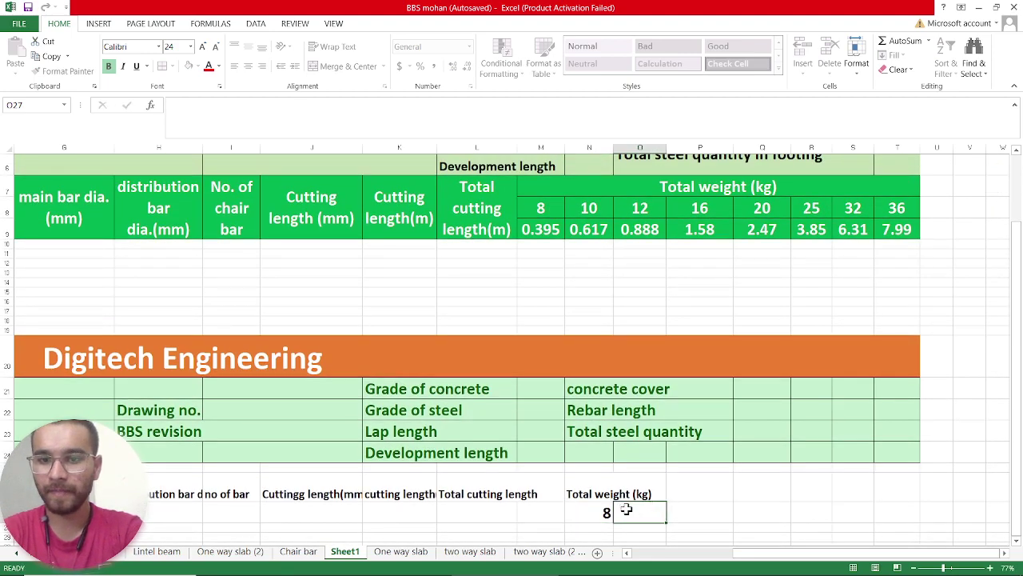
type("10")
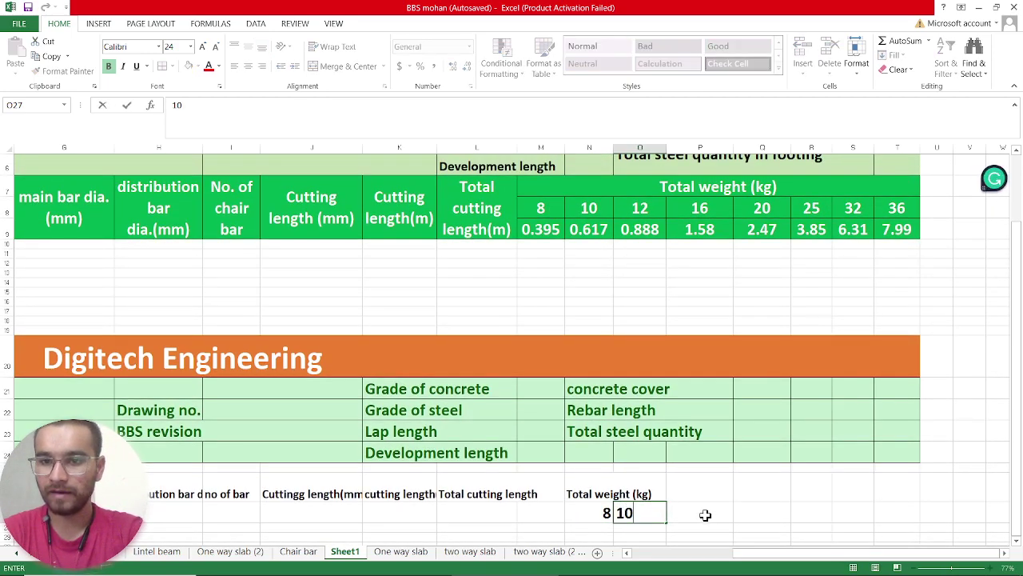
left_click(705, 514)
type("12")
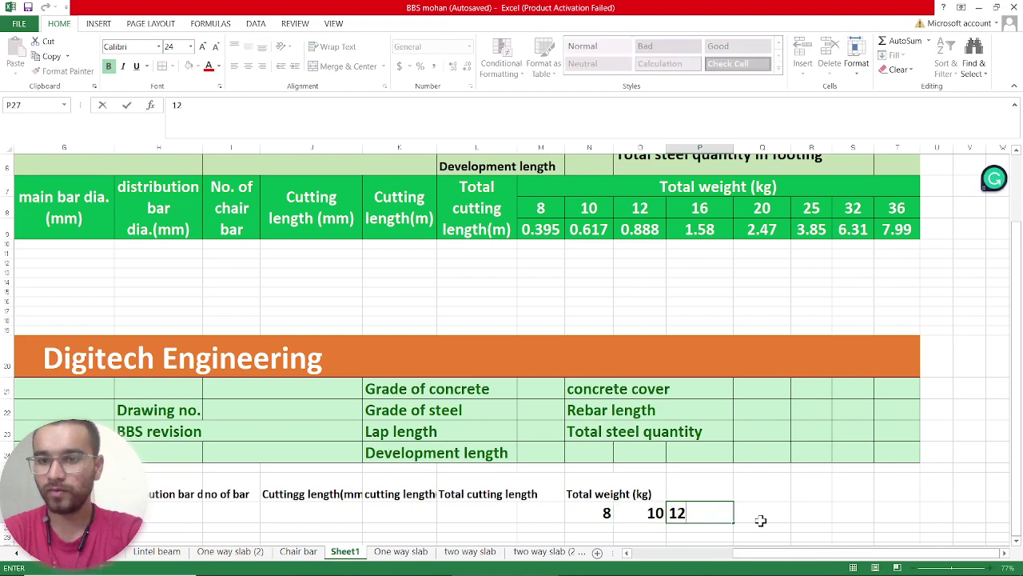
left_click(763, 516)
- Enter diameters 16, 20, 25, 32 and 36 in Q27 to U27, correcting a mistyped 18
type("16")
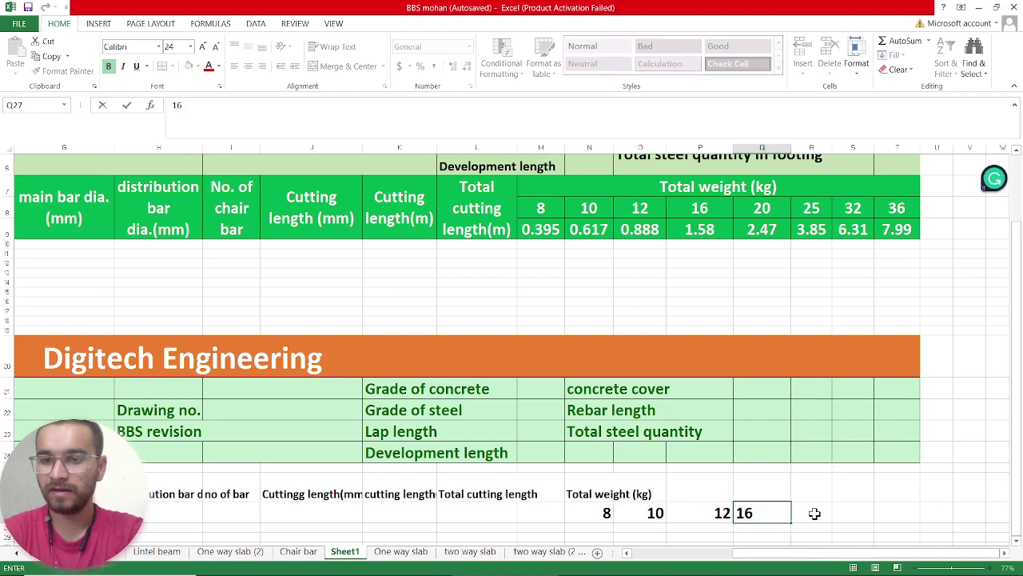
left_click(814, 513)
type("18")
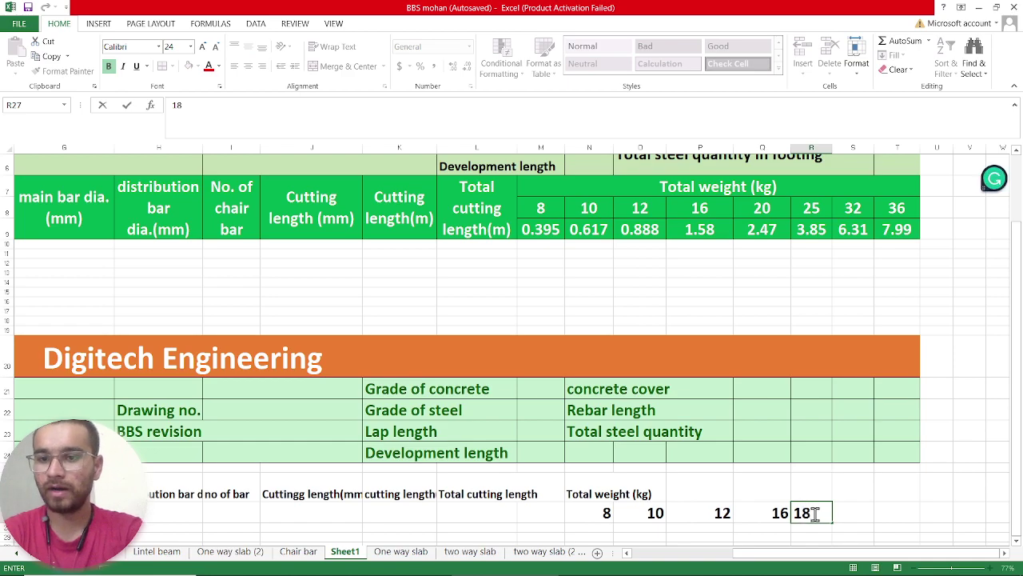
key("BackSpace")
key("BackSpace")
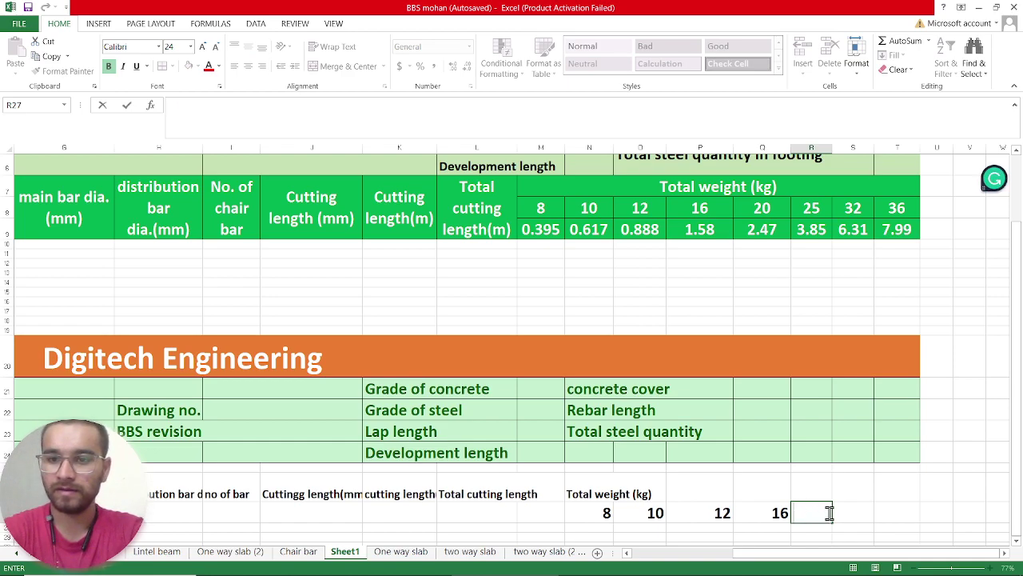
type("20")
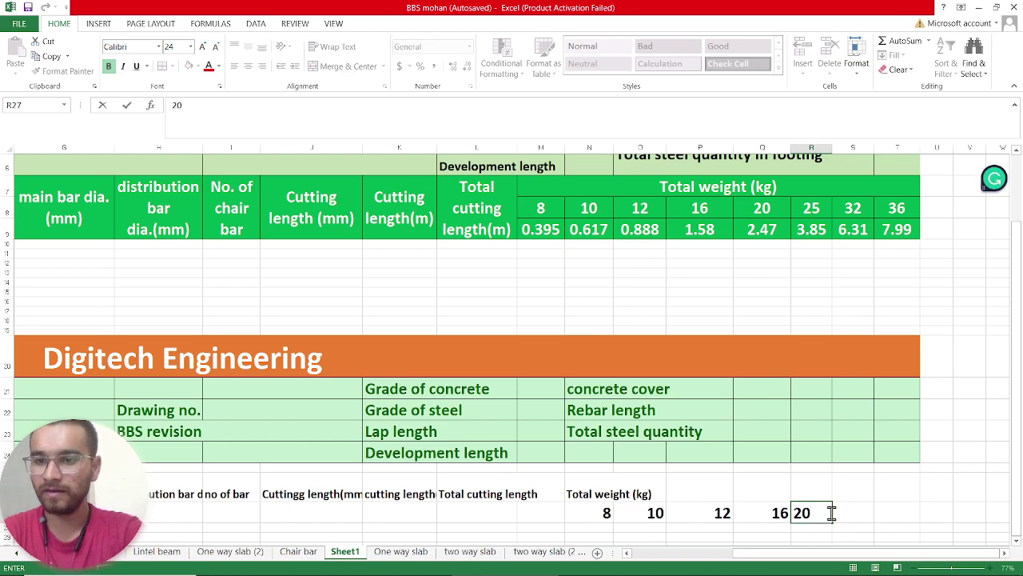
left_click(847, 512)
type("25")
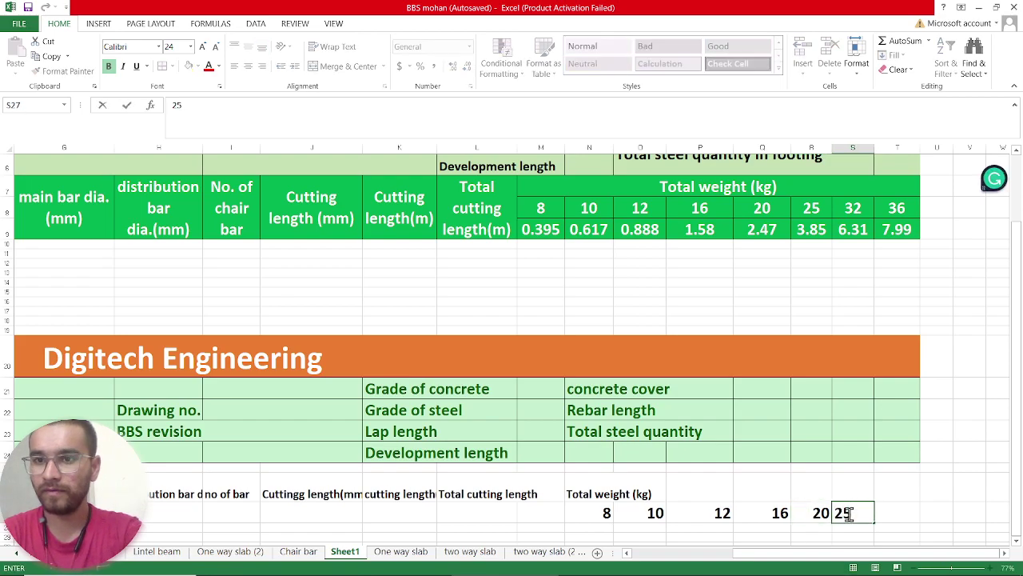
left_click(889, 513)
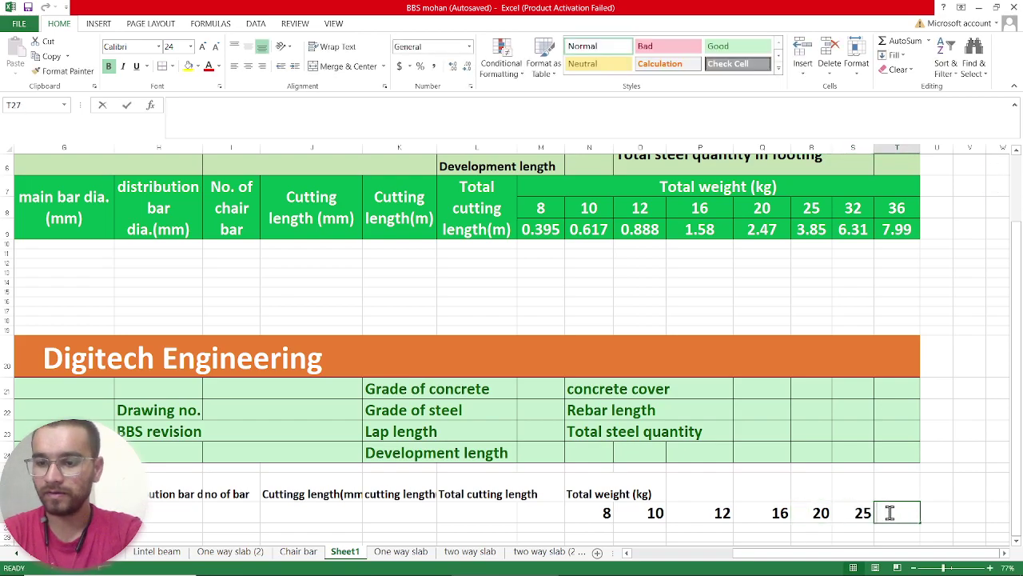
type("32")
left_click(929, 513)
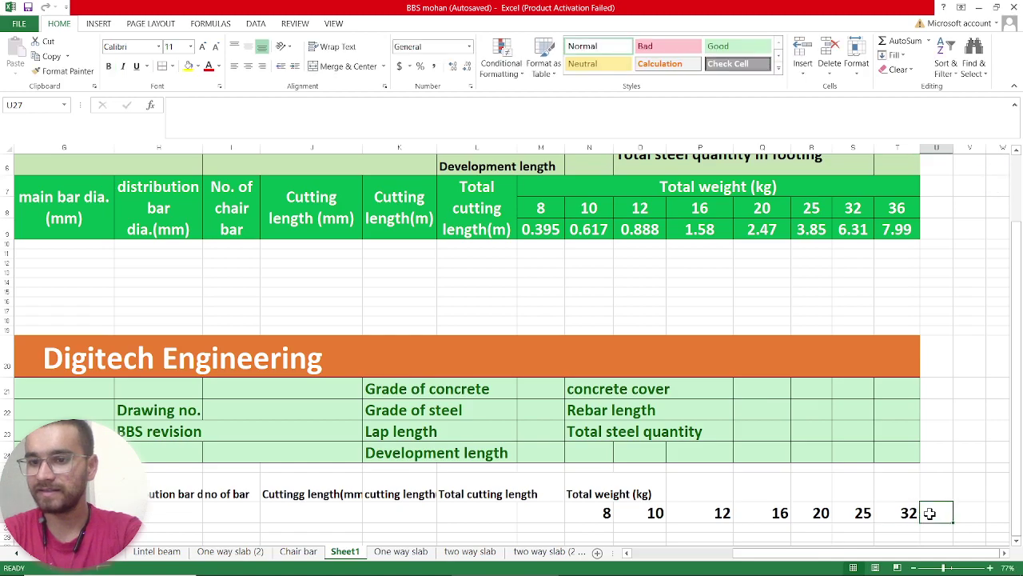
type("36")
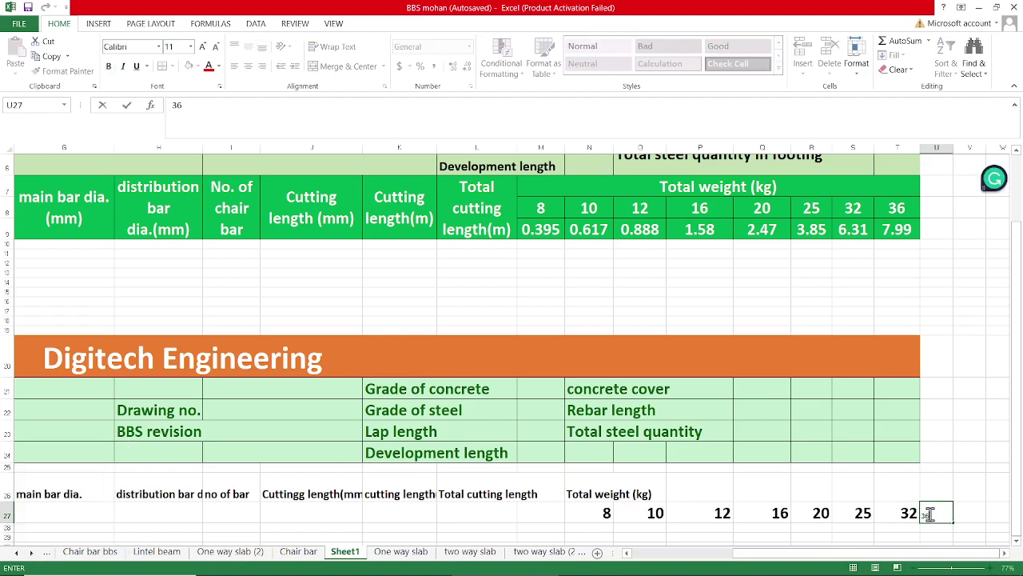
scroll(802, 483, "down", 2)
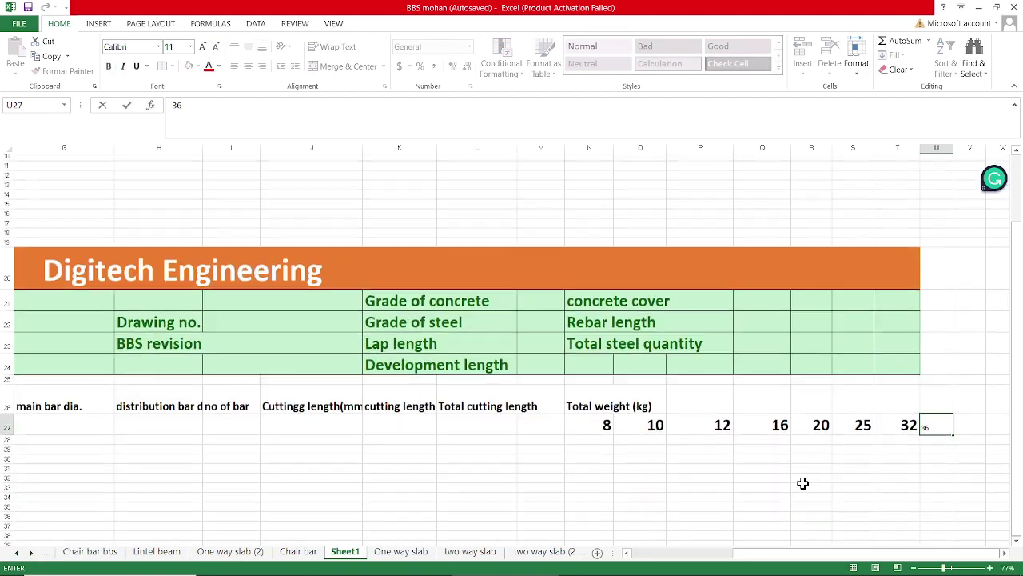
left_click(604, 441)
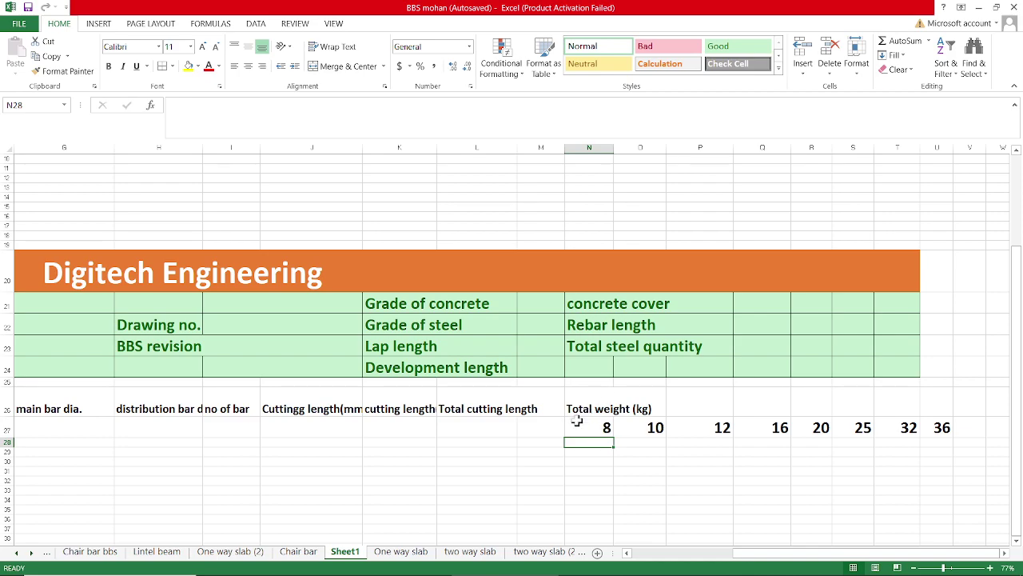
- Return to column A and drag-select the heading block from A26 to U29
scroll(576, 421, "up", 3)
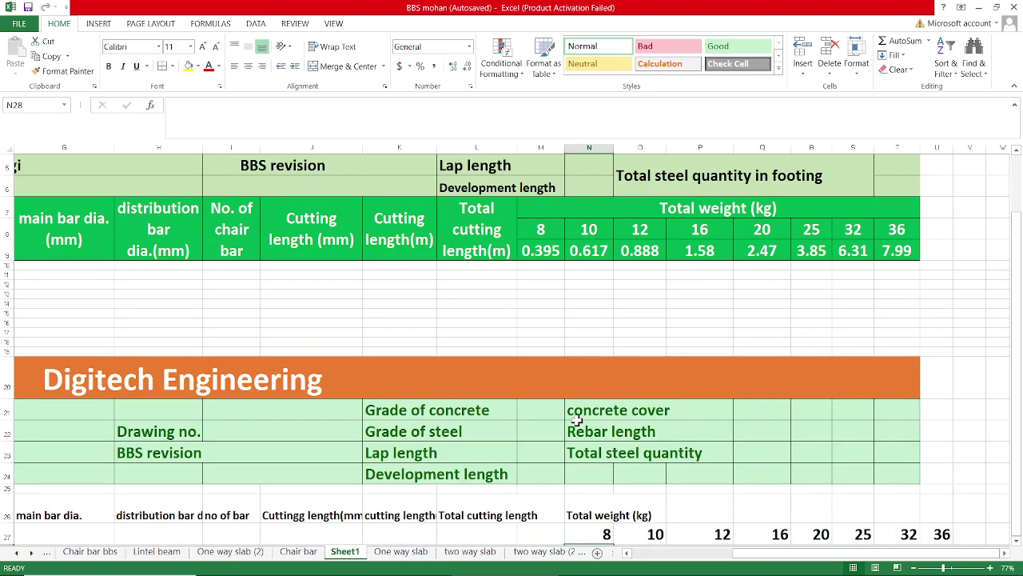
scroll(576, 420, "down", 3)
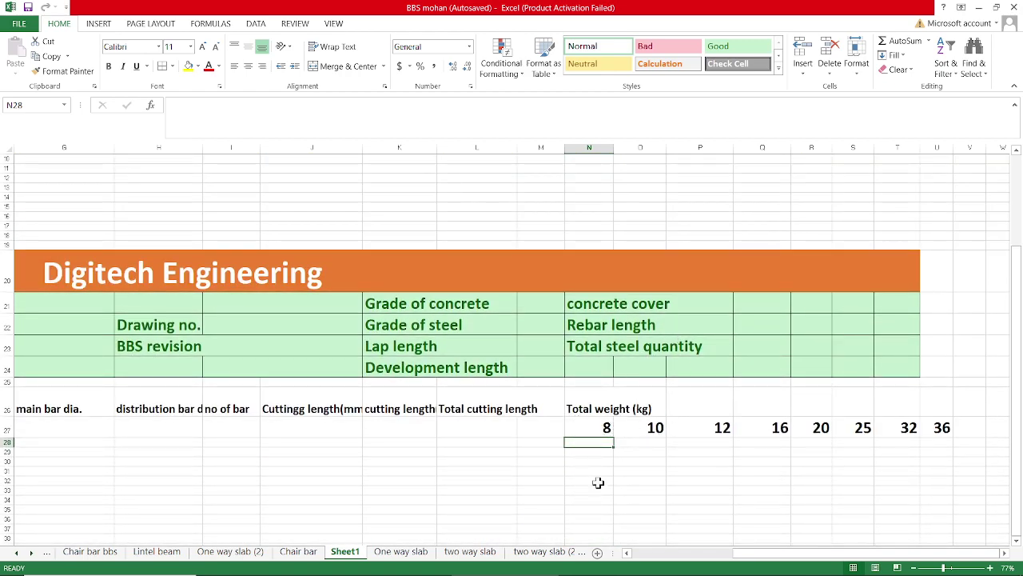
scroll(613, 293, "up", 2)
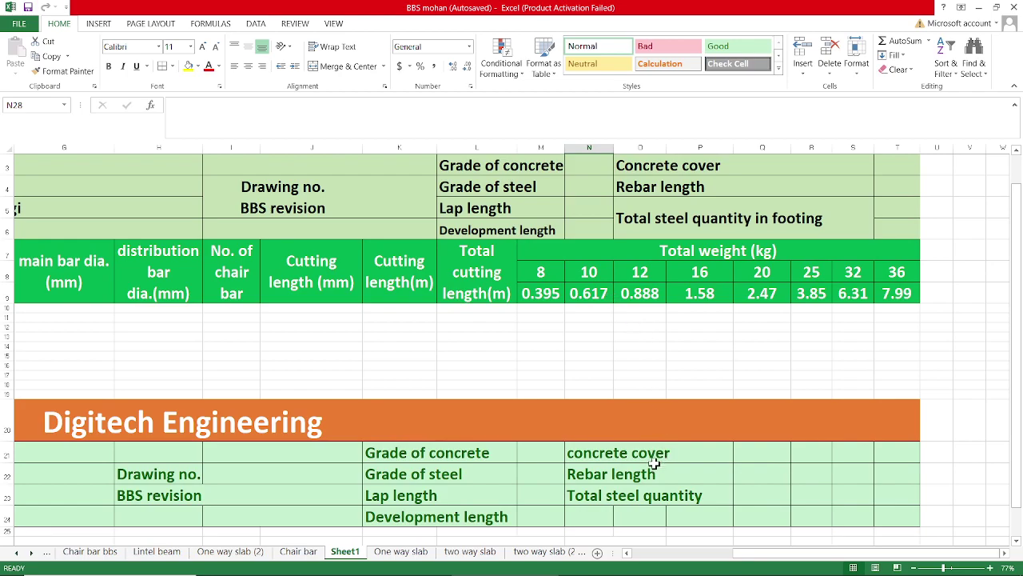
scroll(456, 441, "left", 10)
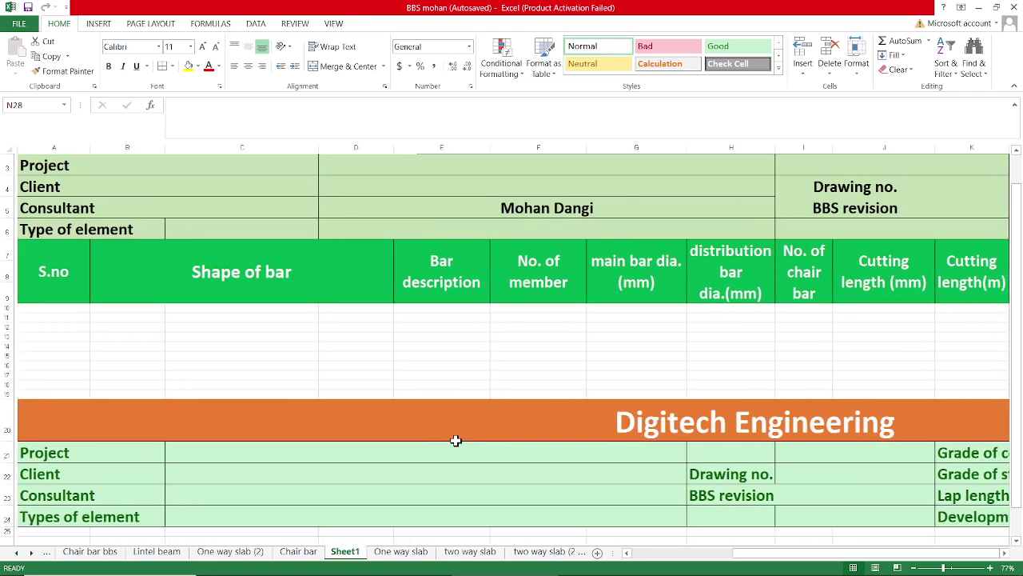
scroll(456, 441, "down", 1)
scroll(198, 401, "down", 3)
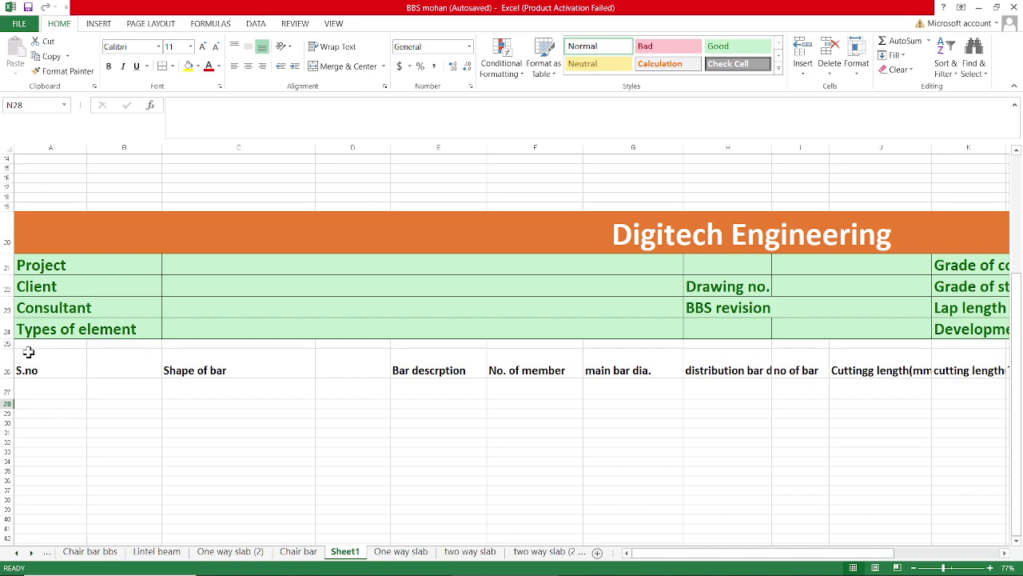
mouse_move(28, 351)
left_mouse_down()
mouse_move(1019, 442)
mouse_move(932, 410)
left_mouse_up()
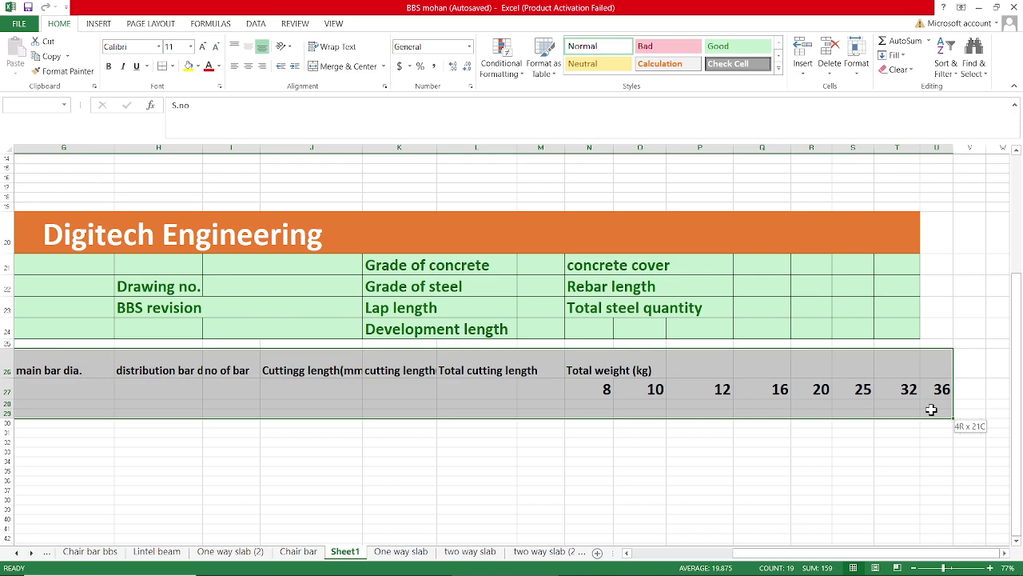
- Finish selecting A26:U29 and bring up the Cell Styles gallery
left_click_drag(931, 410, 931, 409)
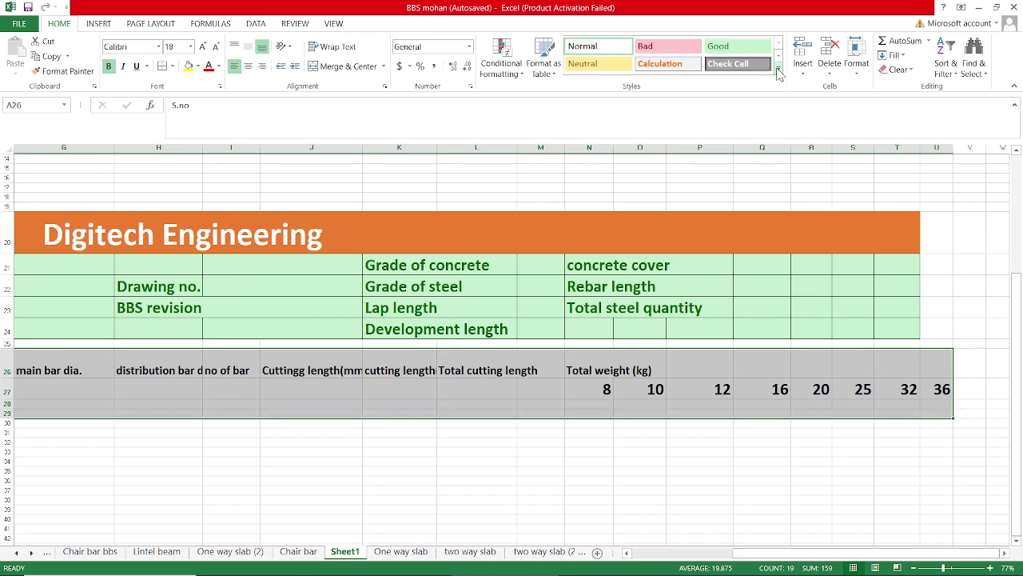
left_click(779, 71)
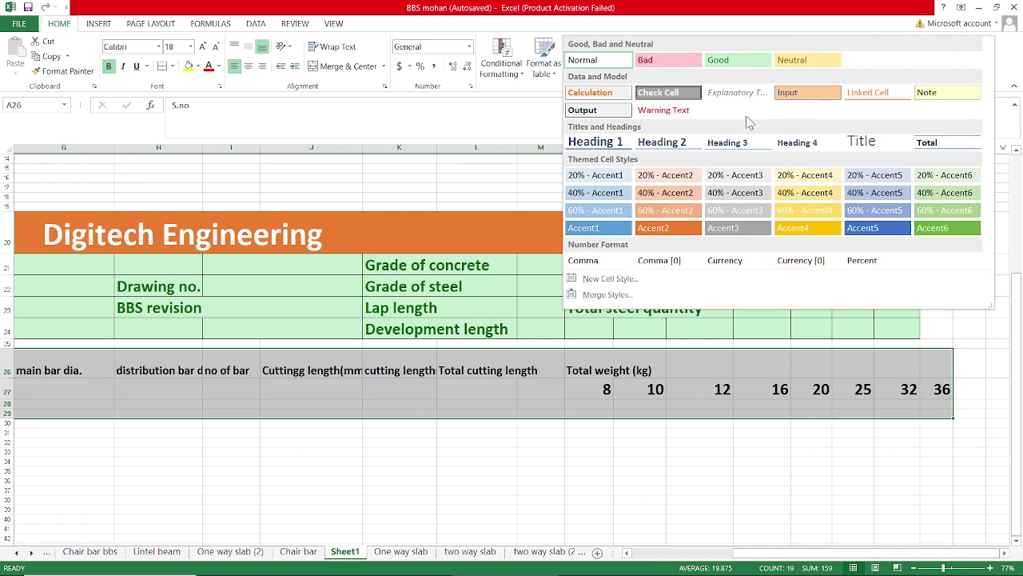
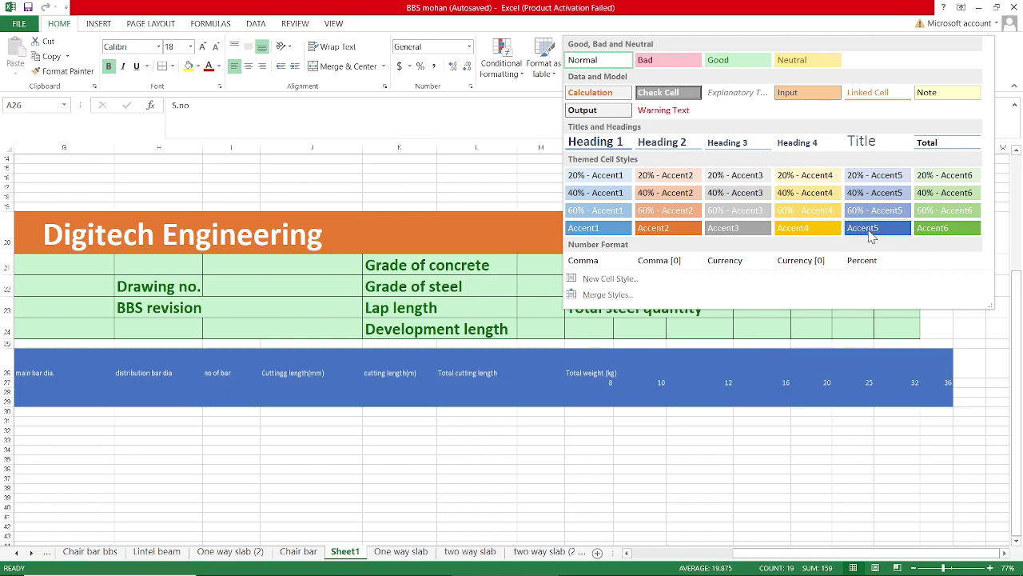
- Style header rows 26–29 with the Accent5 cell style, bold, and 18-point text
left_click(870, 232)
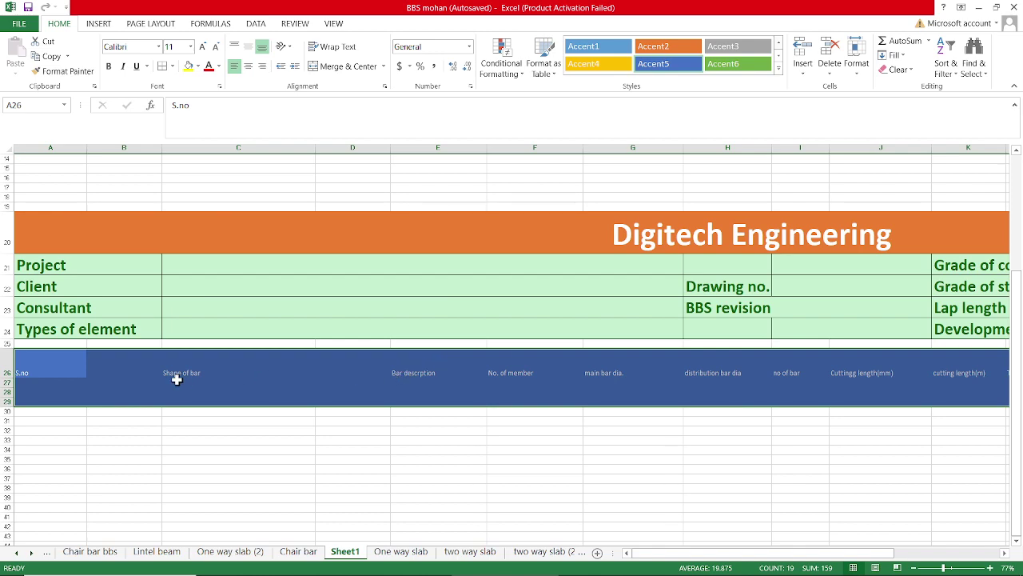
left_click(110, 67)
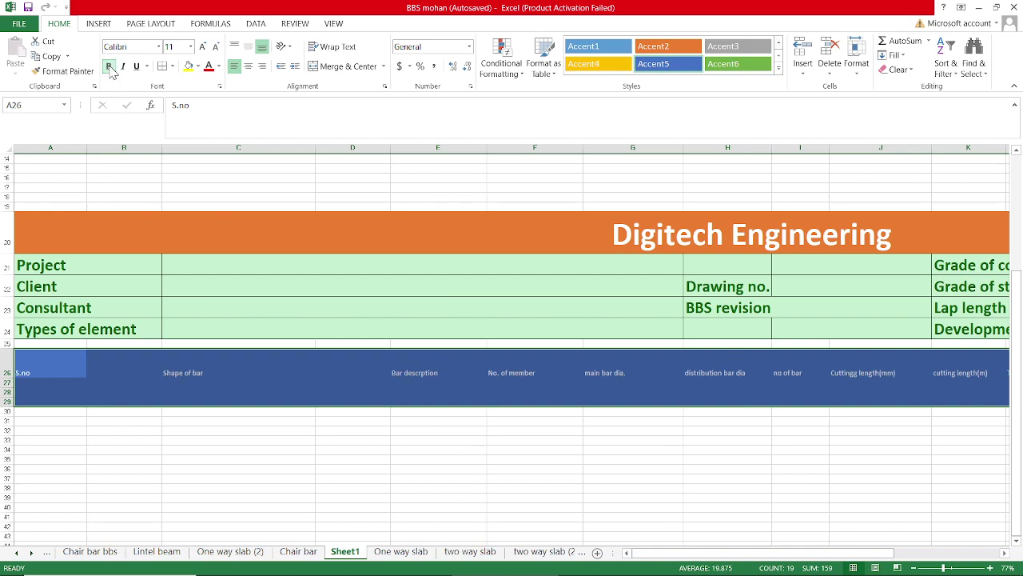
left_click(202, 47)
left_click(202, 47)
left_click(202, 47)
left_click(202, 47)
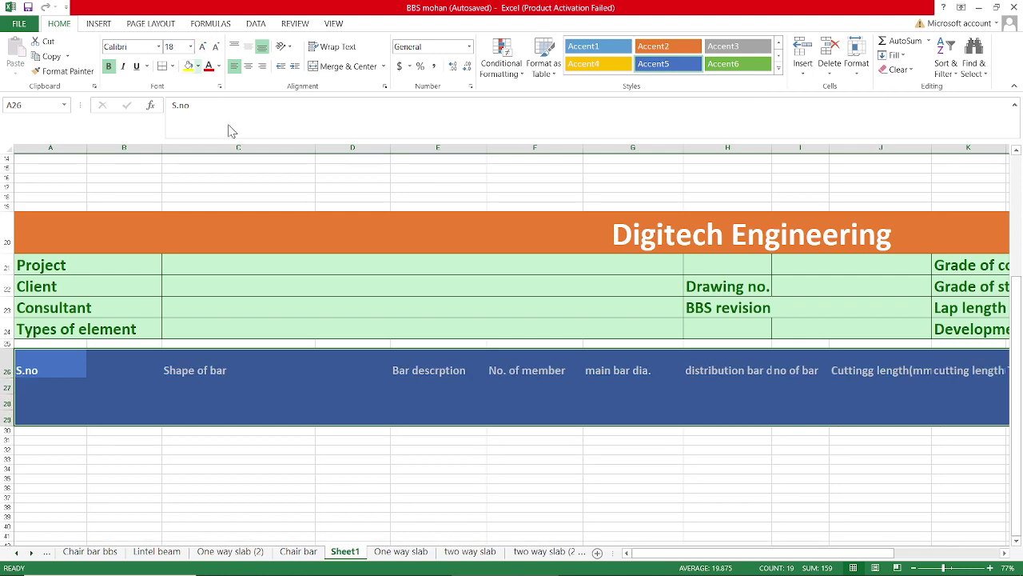
left_click(135, 390)
- Correct the E26 heading's typo so it reads 'Bar description'
scroll(135, 390, "right", 2)
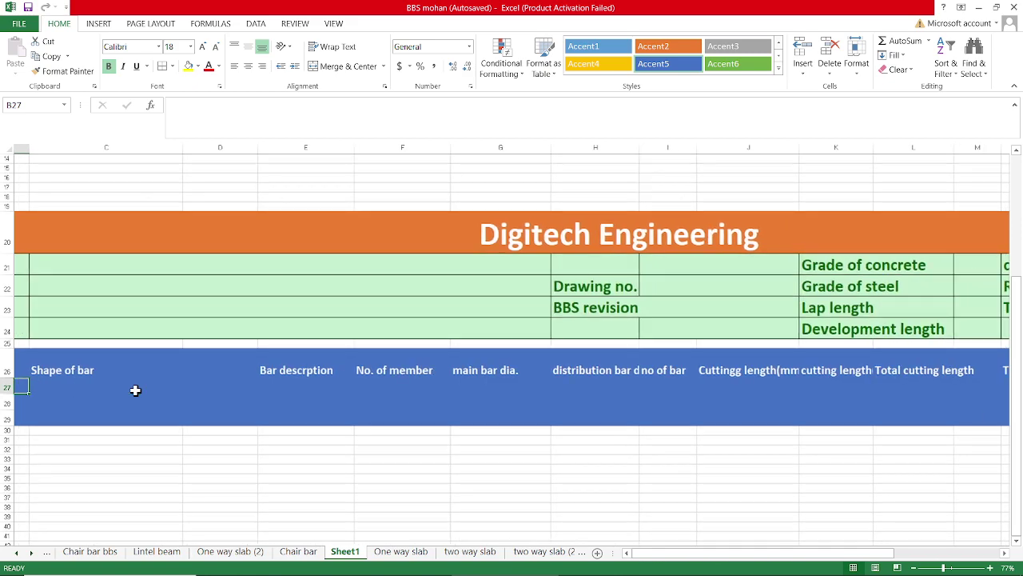
left_click(290, 372)
double_click(290, 372)
key("BackSpace")
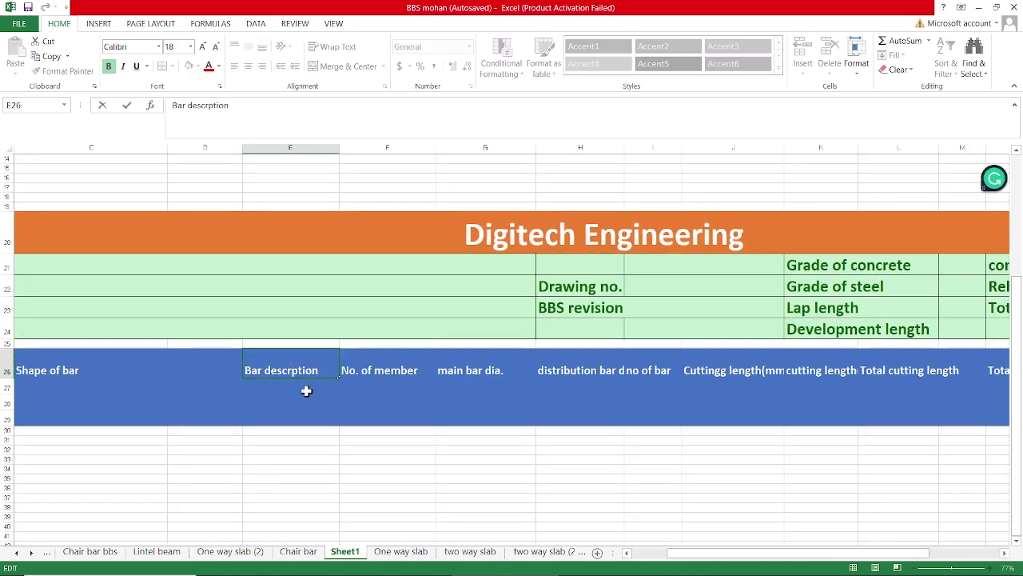
type("i")
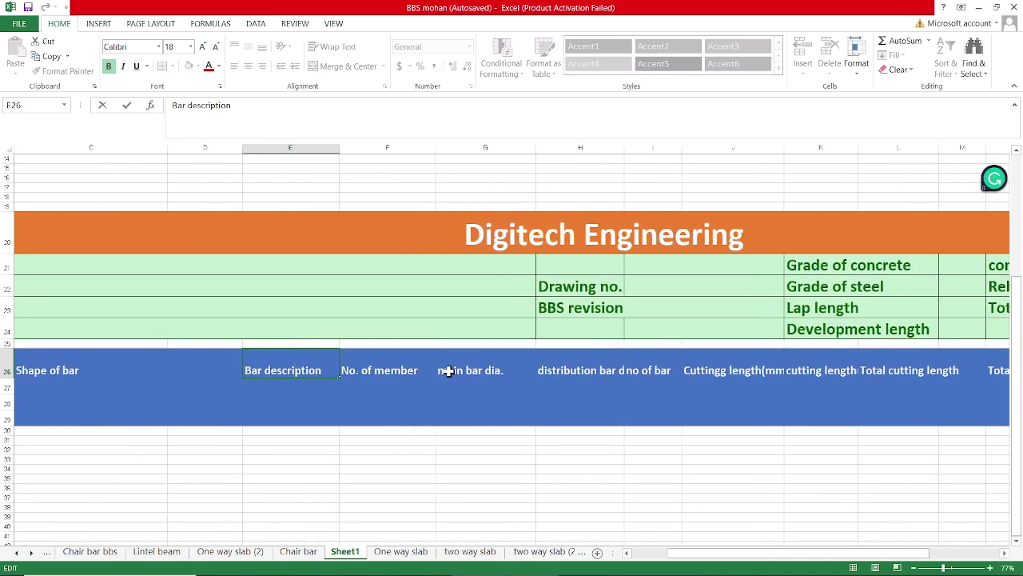
- Wrap the 'distribution bar dia' heading onto two lines and centre it
left_click(605, 368)
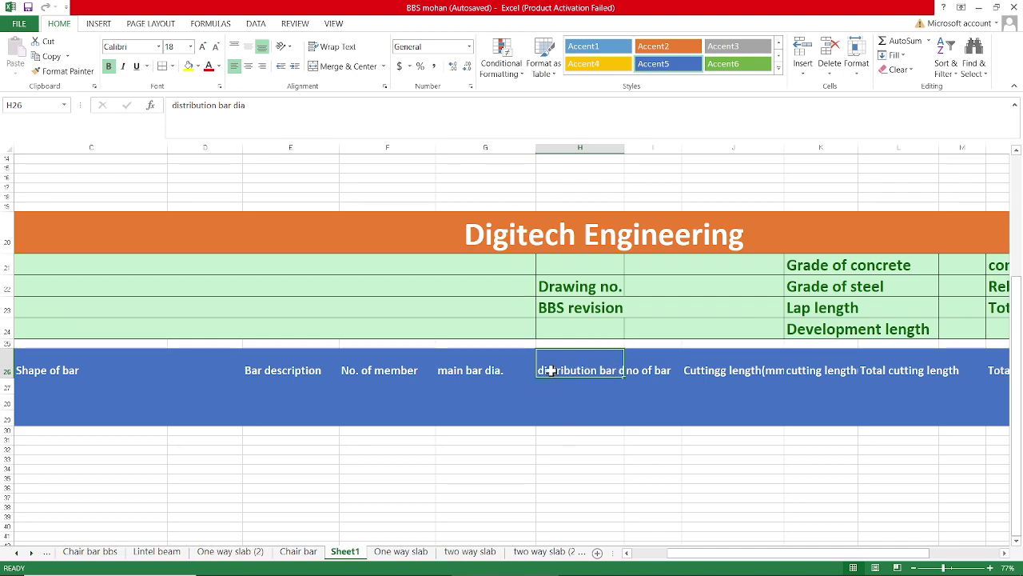
left_click(333, 47)
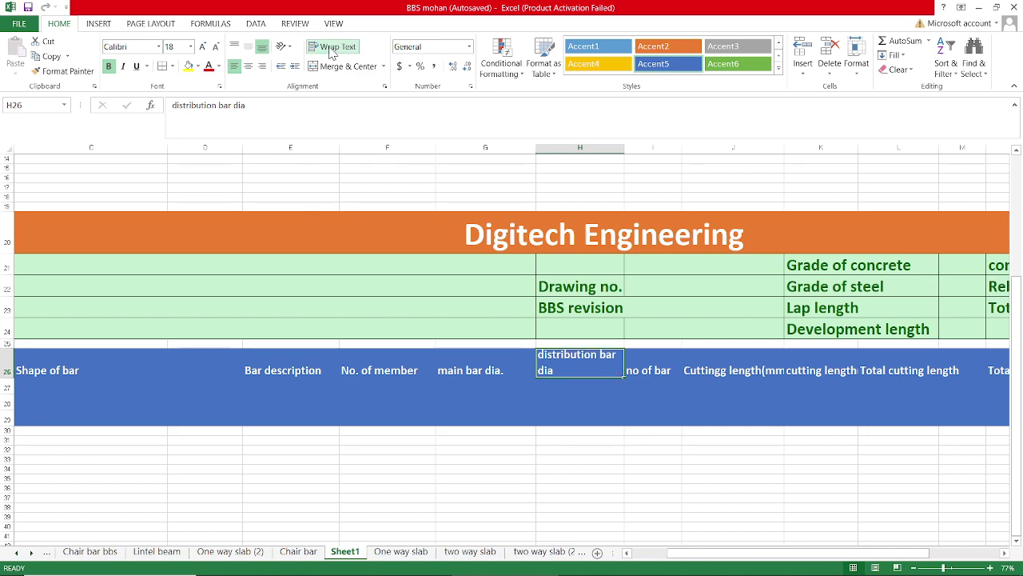
left_click(258, 45)
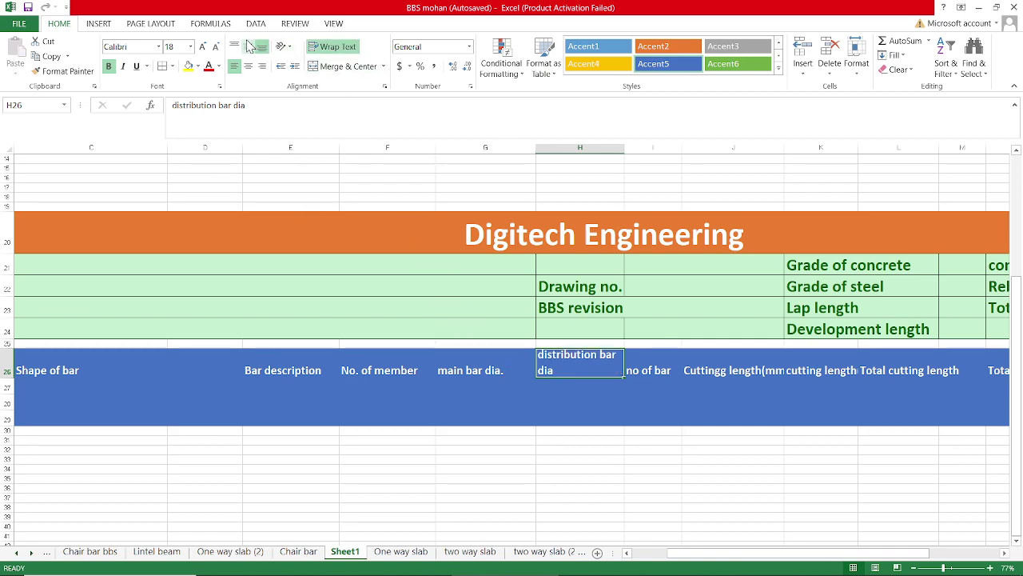
left_click(248, 46)
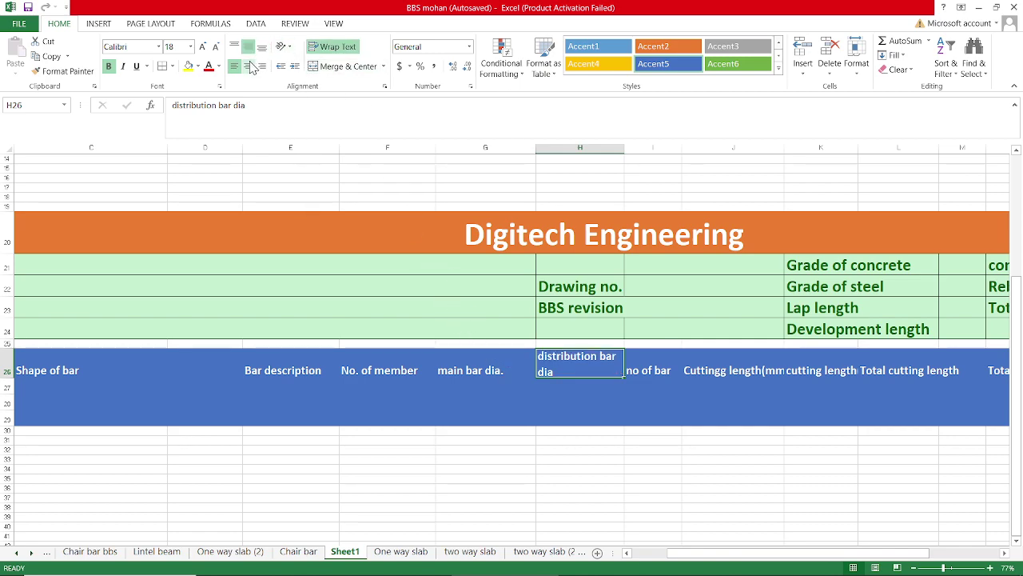
left_click(249, 65)
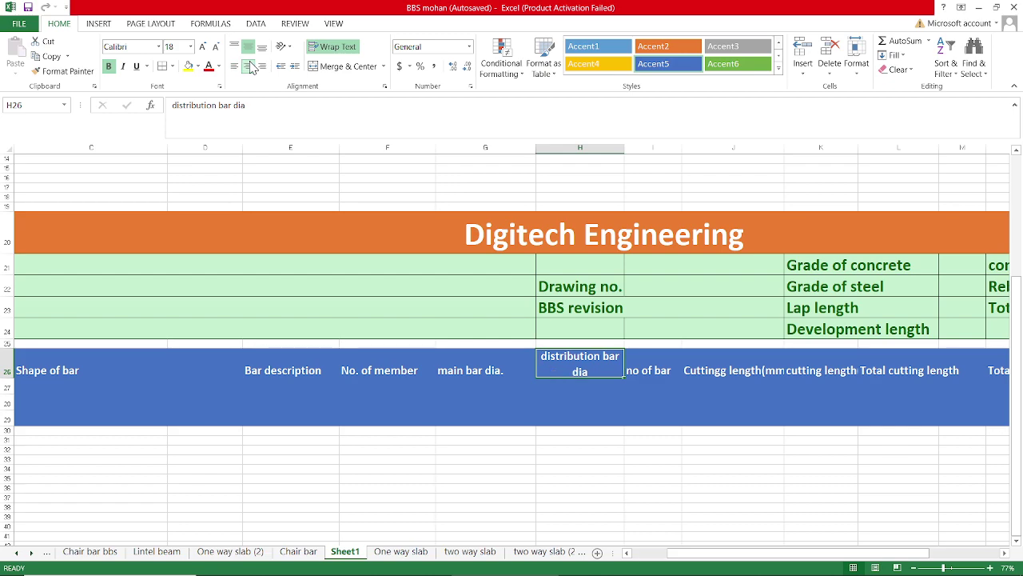
- Wrap the 'no of bar' and cutting-length headings, removing the extra g from 'Cuttingg'
left_click(648, 376)
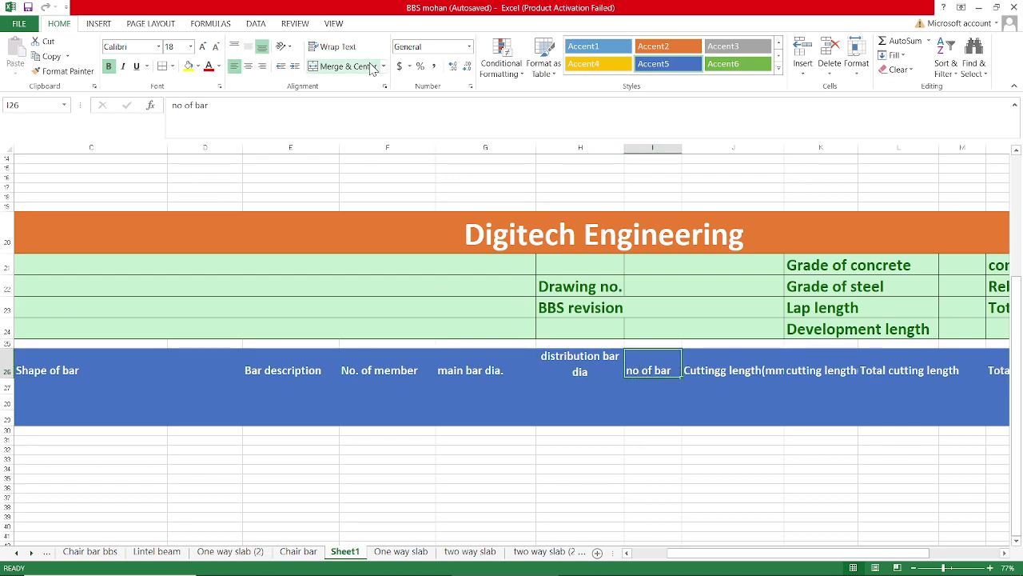
left_click(342, 48)
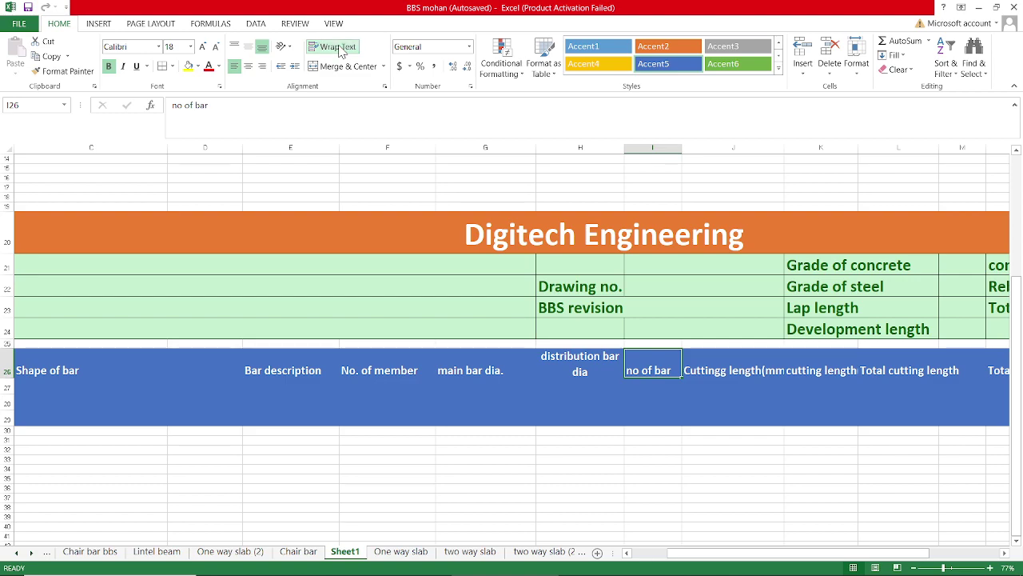
left_click(722, 371)
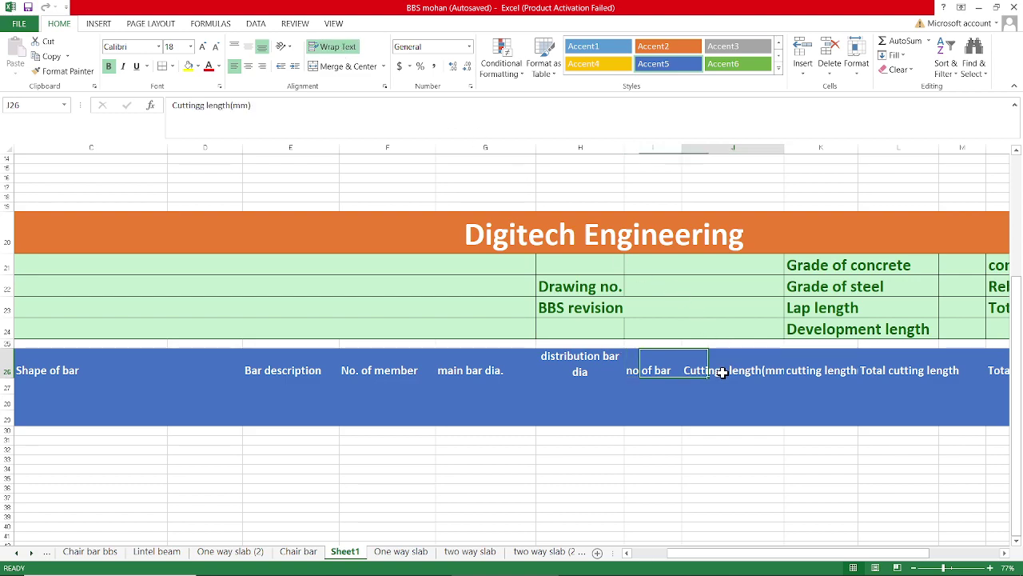
left_click(326, 48)
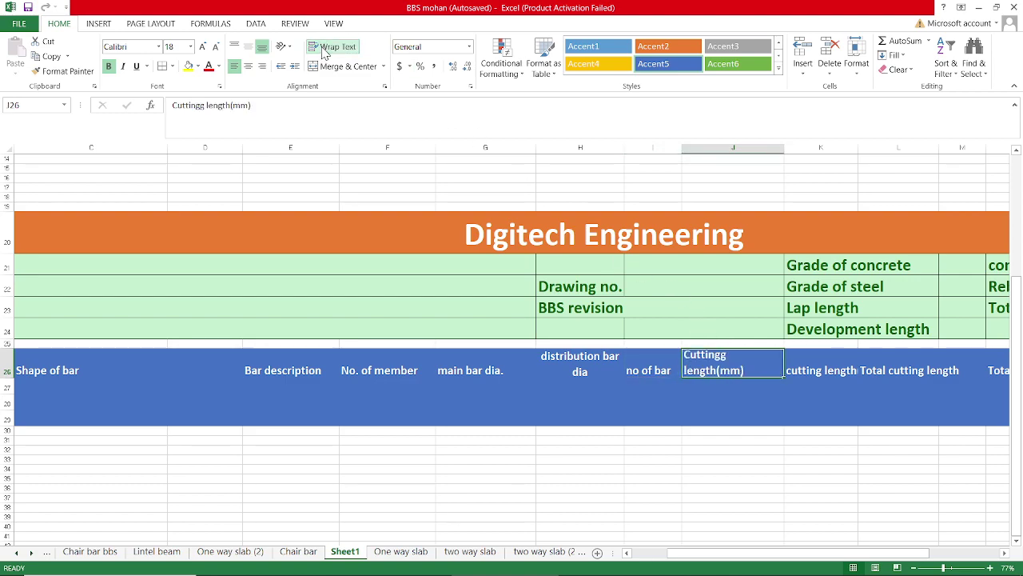
double_click(722, 357)
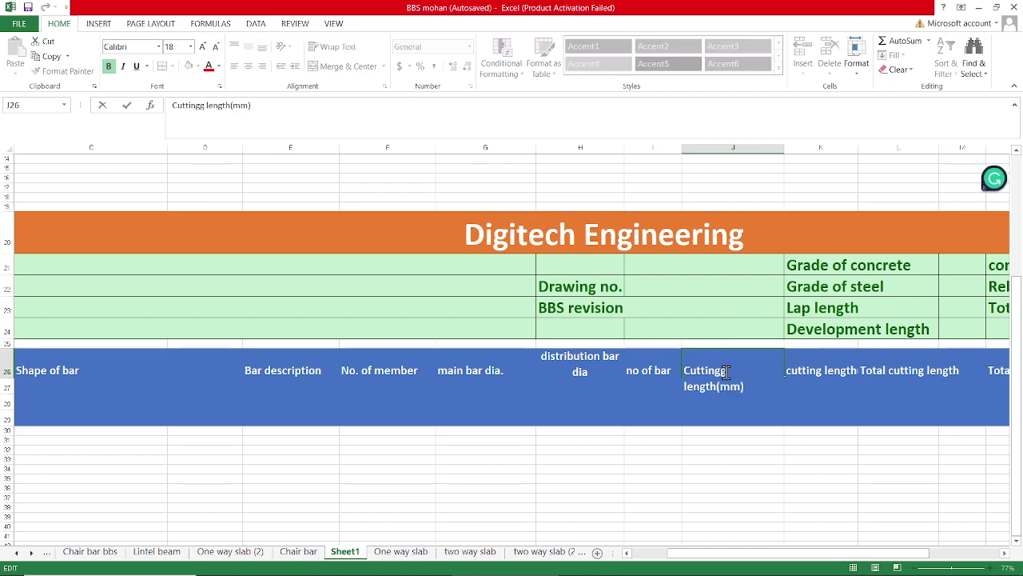
key("BackSpace")
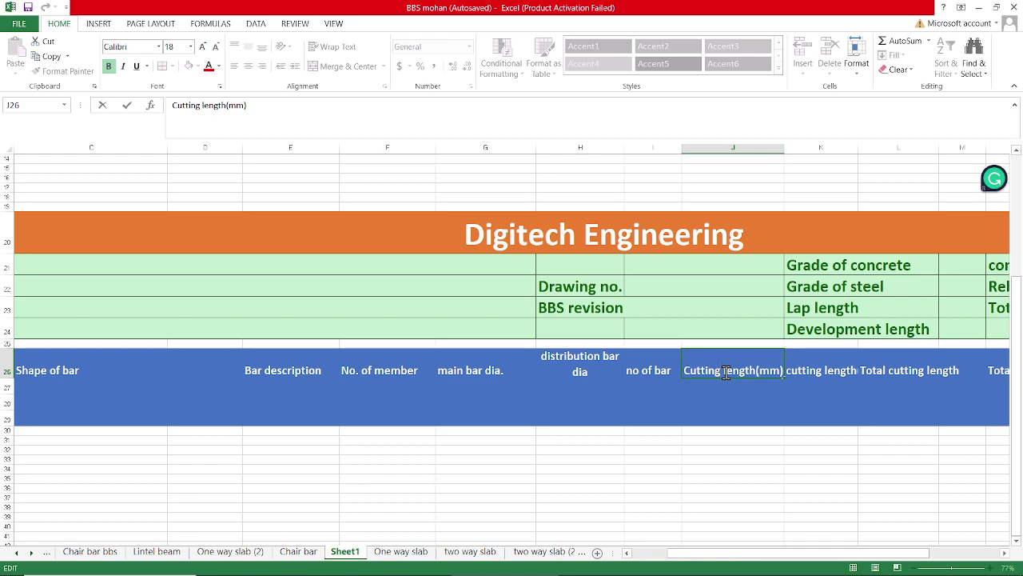
- Wrap text in the K26 'cutting length(m)' and L26 'Total cutting length' headings
left_click(823, 370)
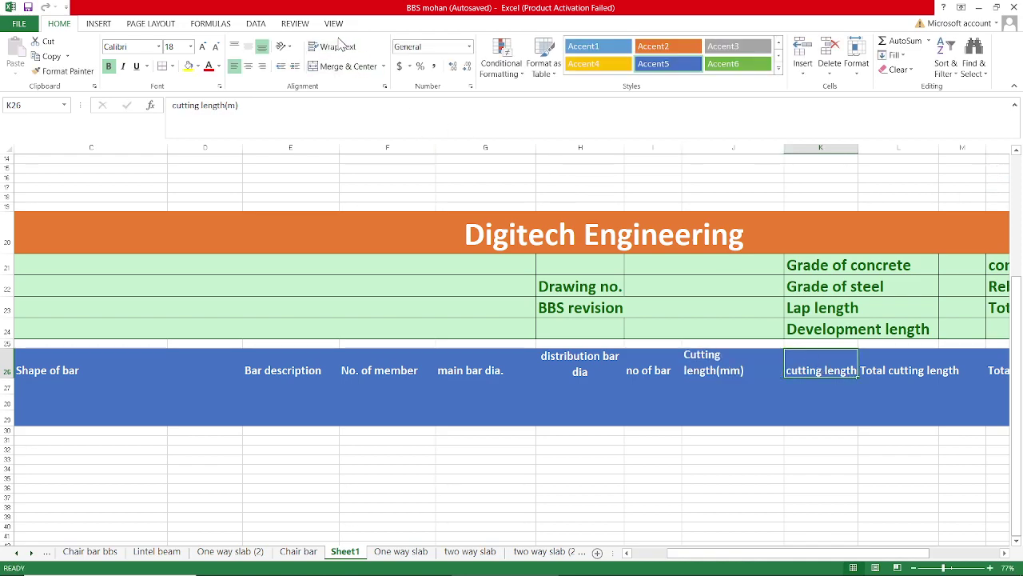
left_click(340, 47)
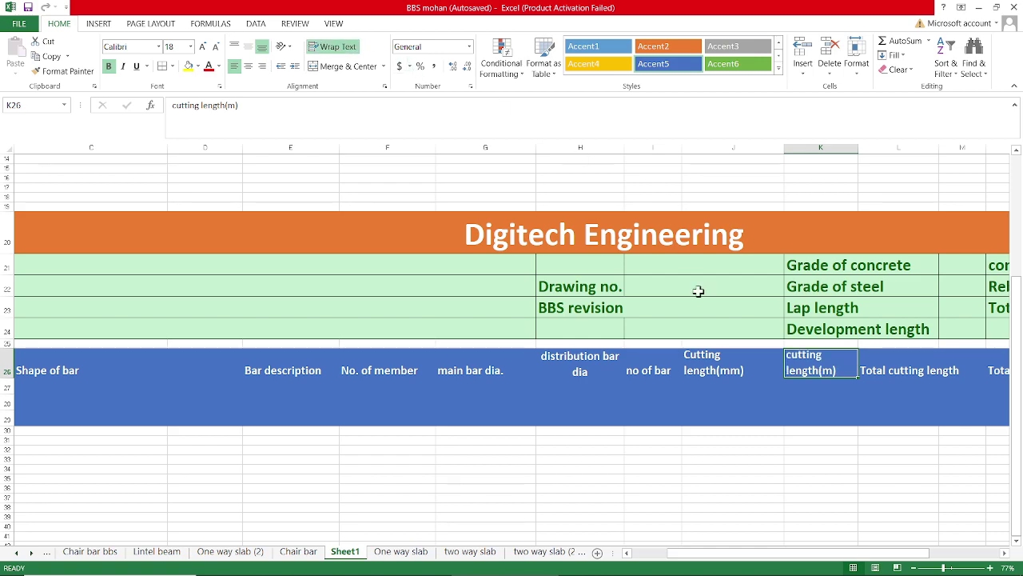
scroll(879, 370, "right", 2)
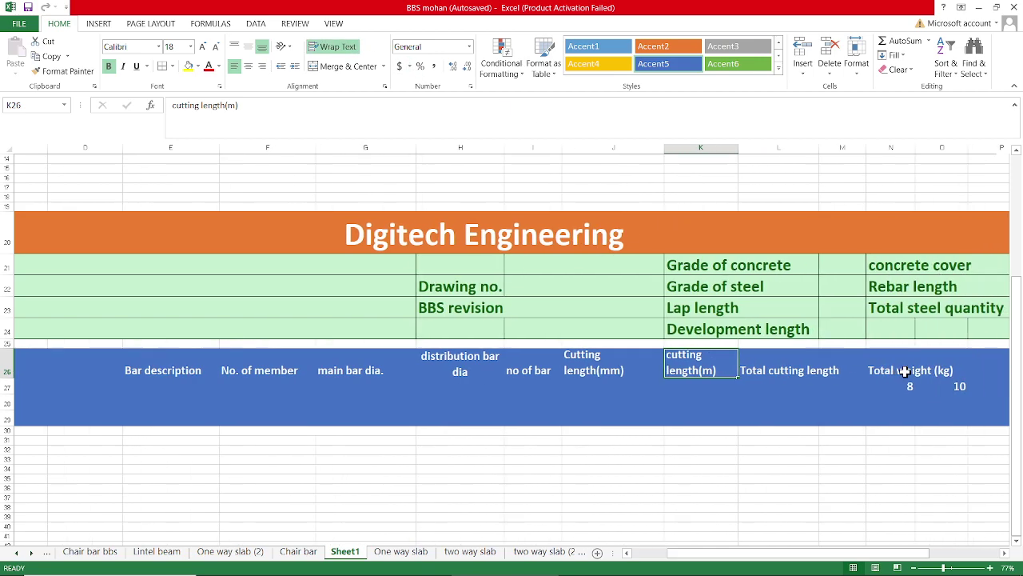
left_click(765, 372)
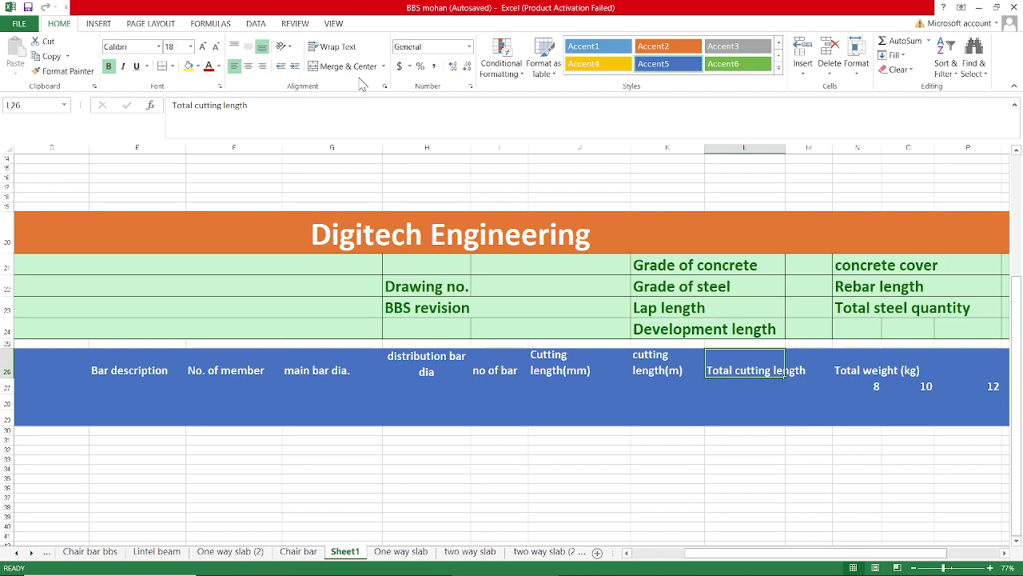
left_click(336, 47)
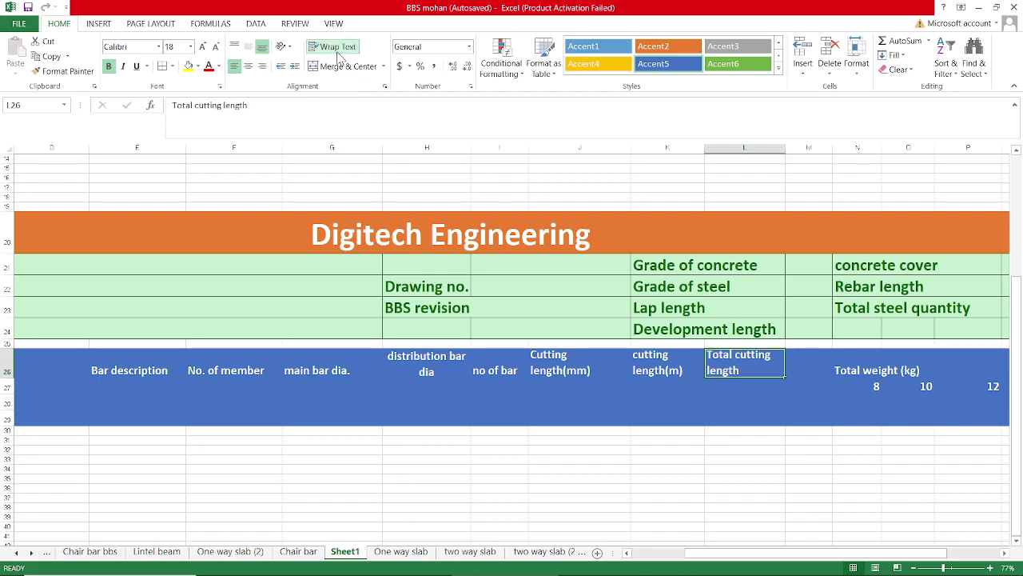
scroll(772, 381, "right", 1)
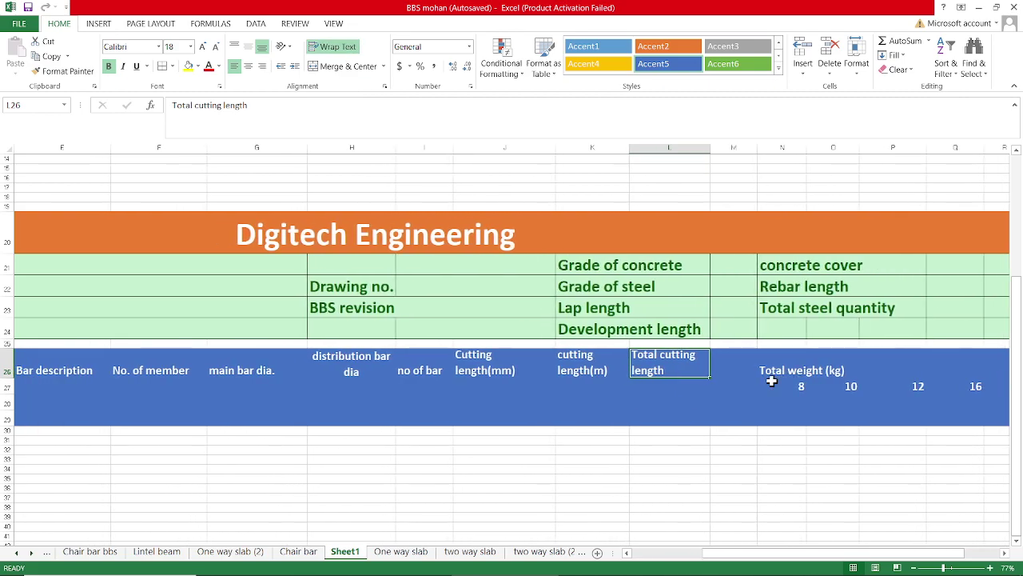
scroll(772, 381, "left", 3)
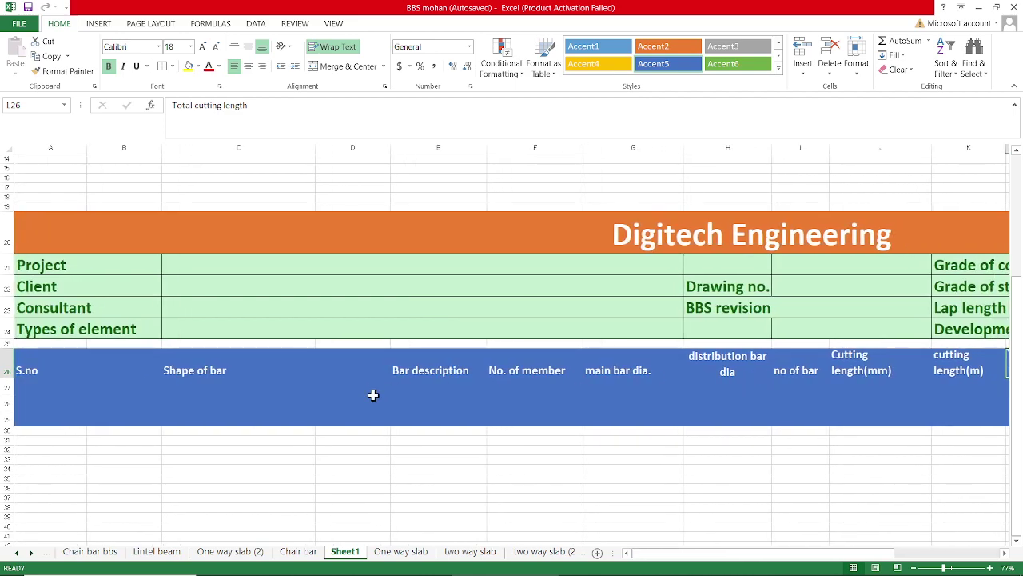
left_click(444, 370)
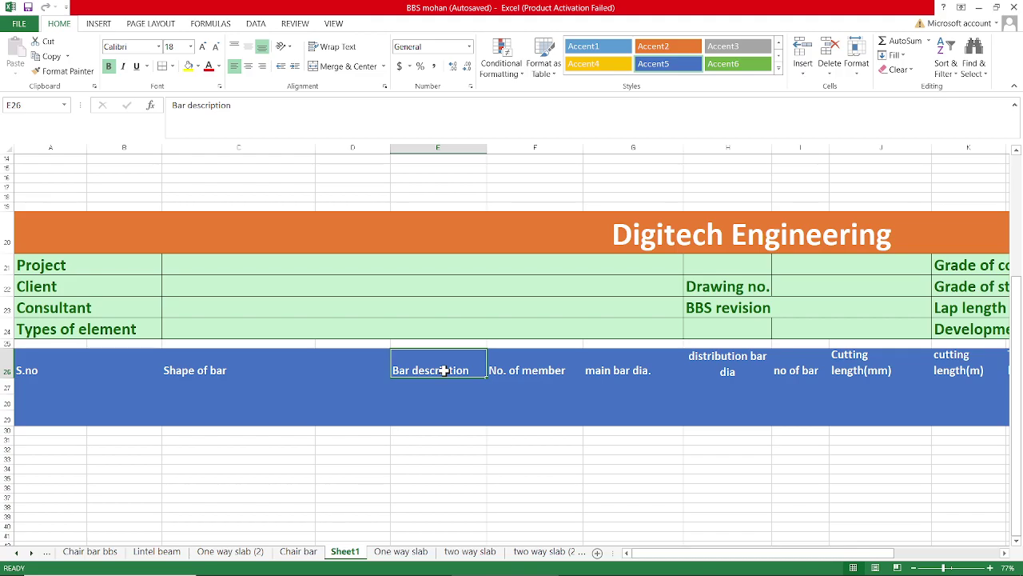
- Centre the S.no header horizontally and vertically across A26:A29, leaving the cells unmerged
scroll(443, 370, "down", 1)
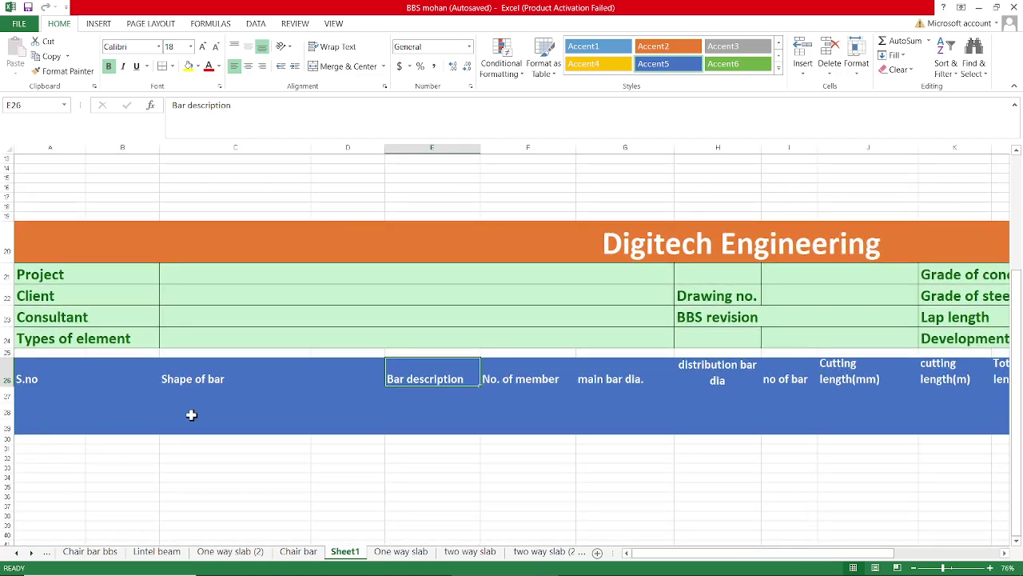
scroll(192, 414, "down", 3)
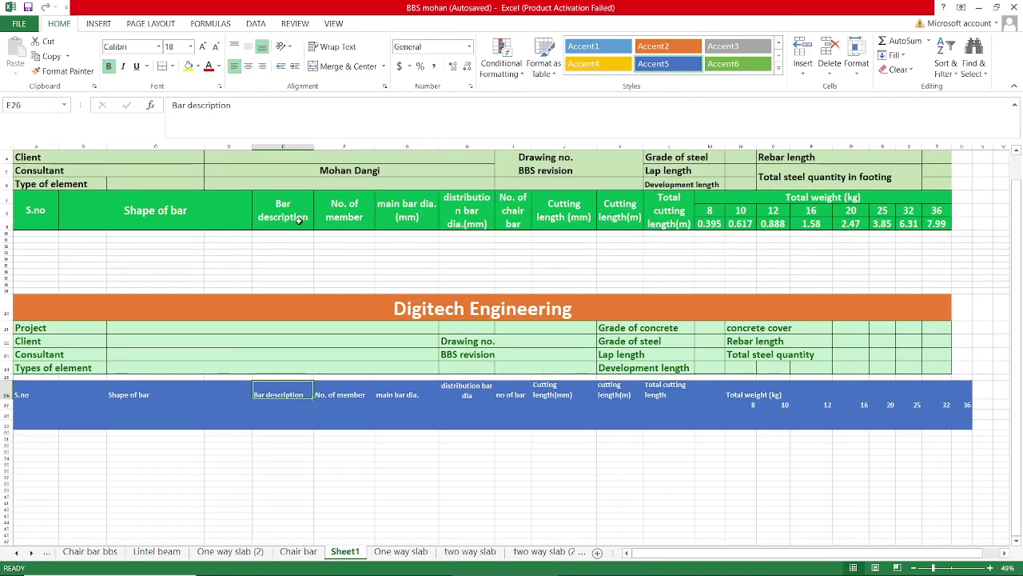
scroll(432, 436, "up", 1)
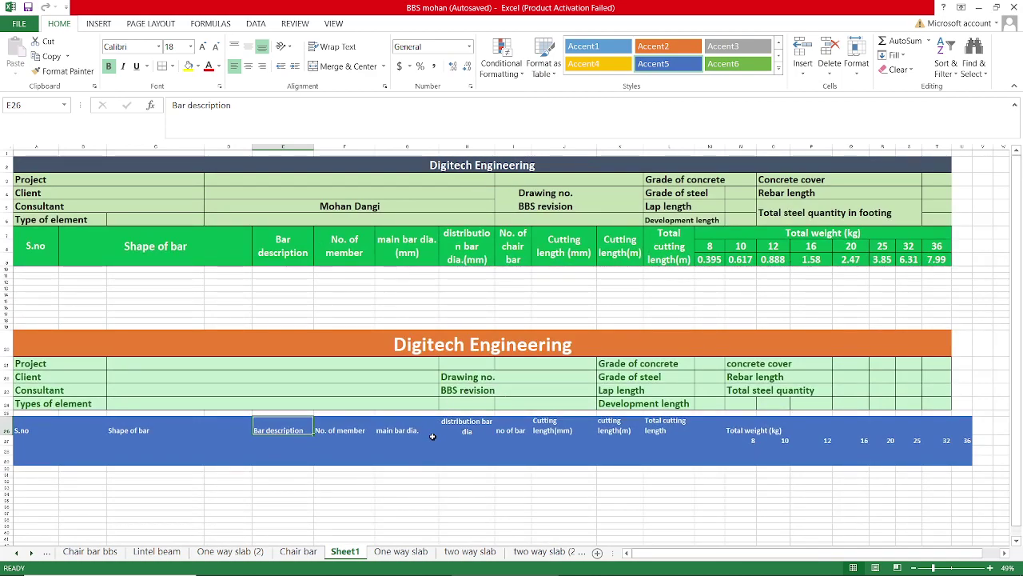
left_click(29, 432)
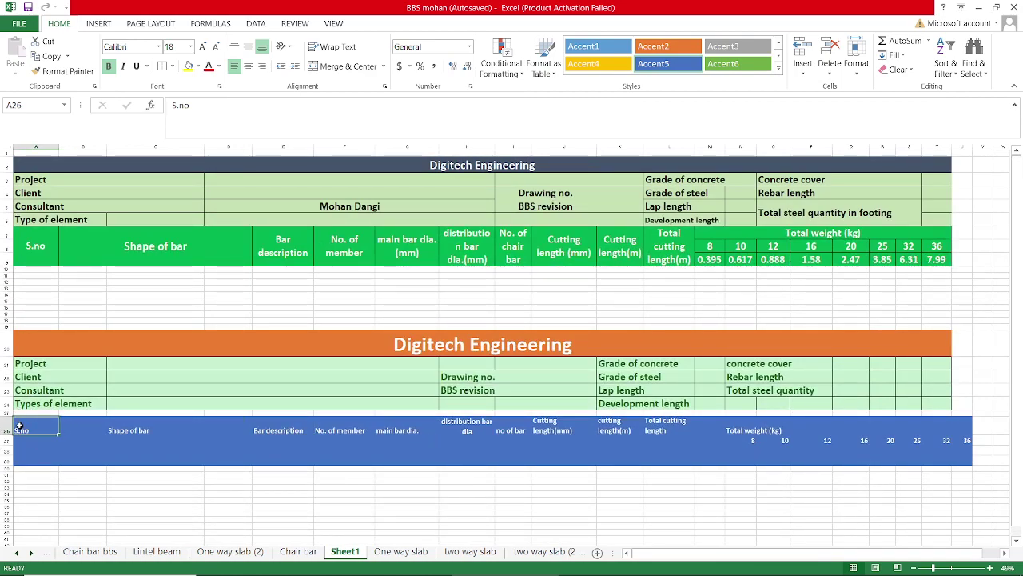
right_click(20, 429)
key("Escape")
right_click(22, 432)
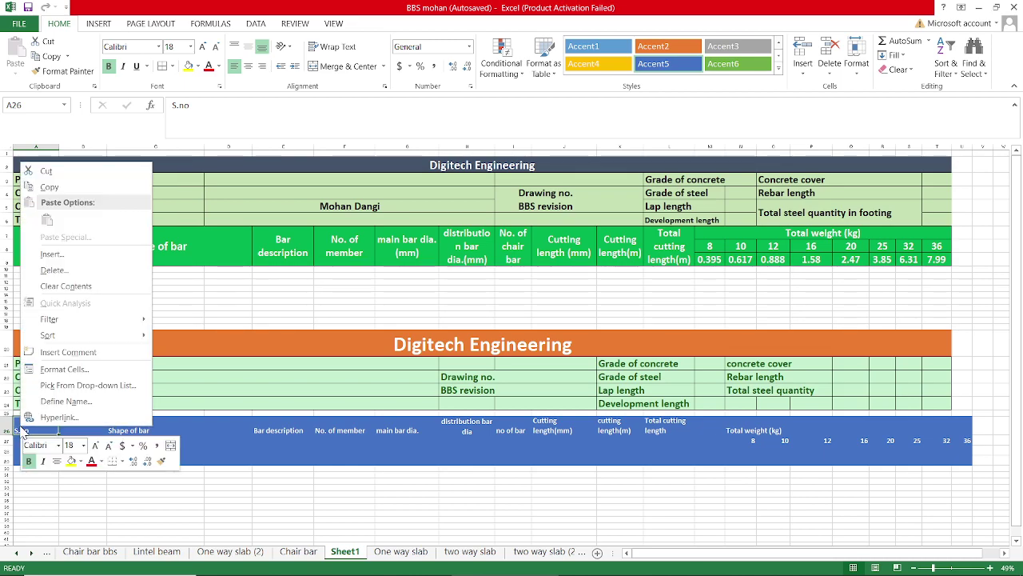
key("Escape")
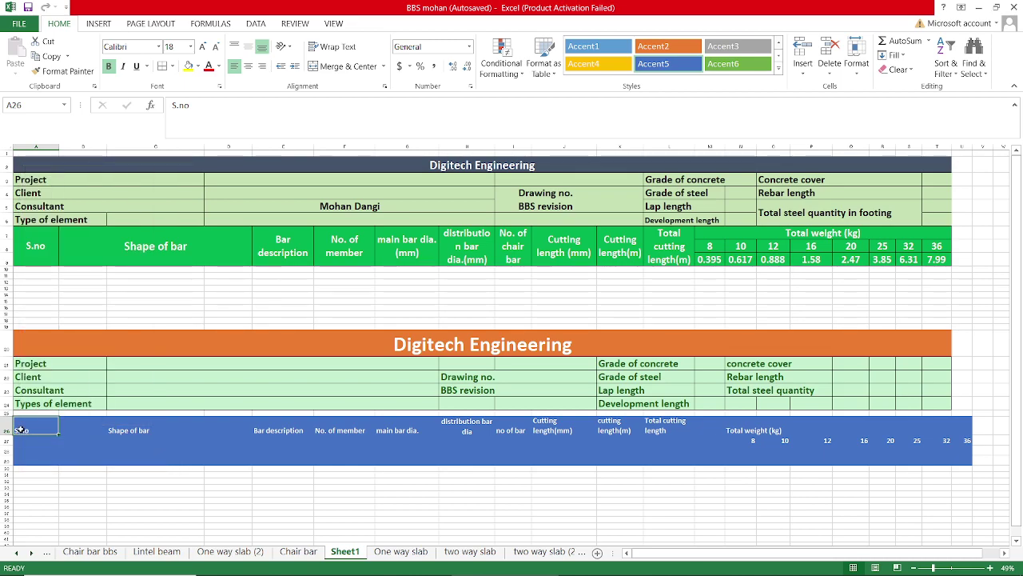
left_click_drag(20, 429, 26, 459)
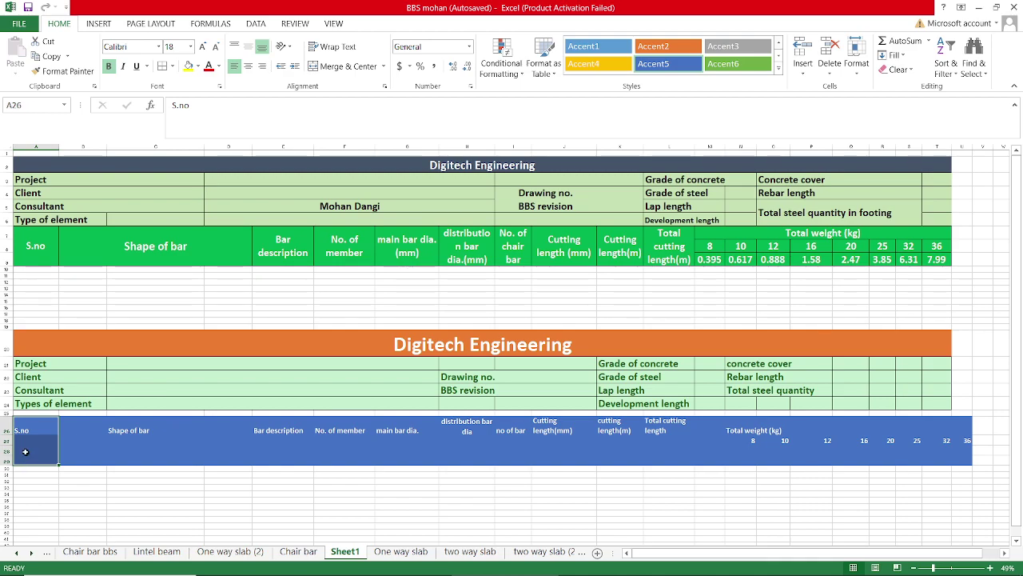
left_click(350, 66)
left_click(349, 67)
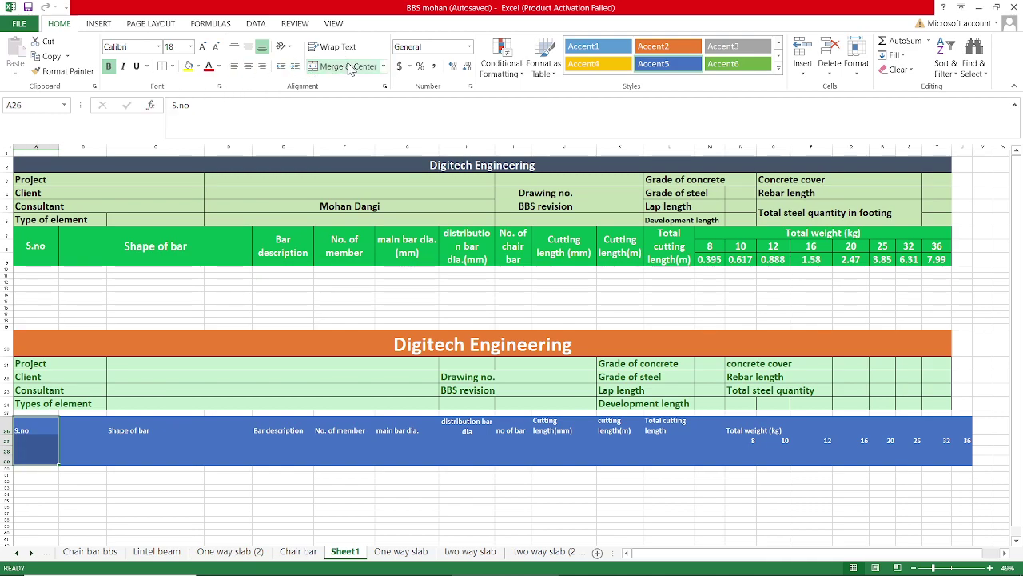
left_click(249, 73)
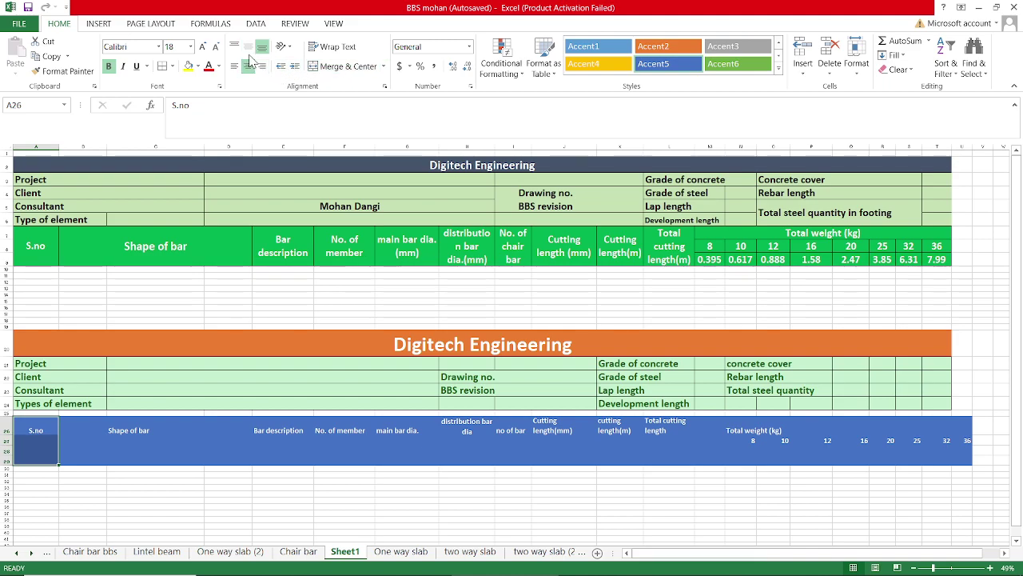
left_click(248, 48)
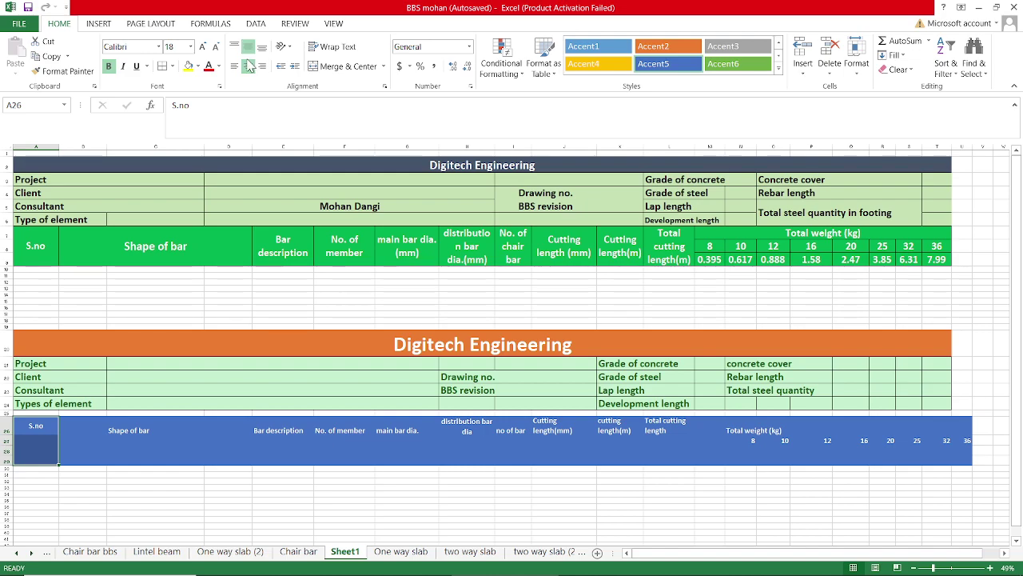
left_click(249, 67)
left_click(249, 68)
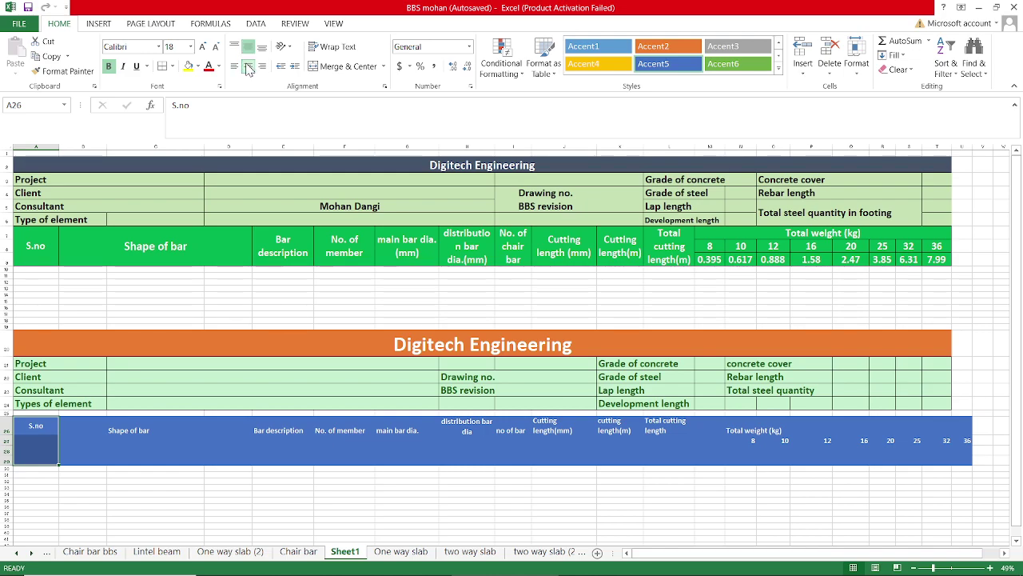
- Enlarge S.no to 24 pt and the Shape of bar and Bar description headings to about 20 pt
triple_click(203, 47)
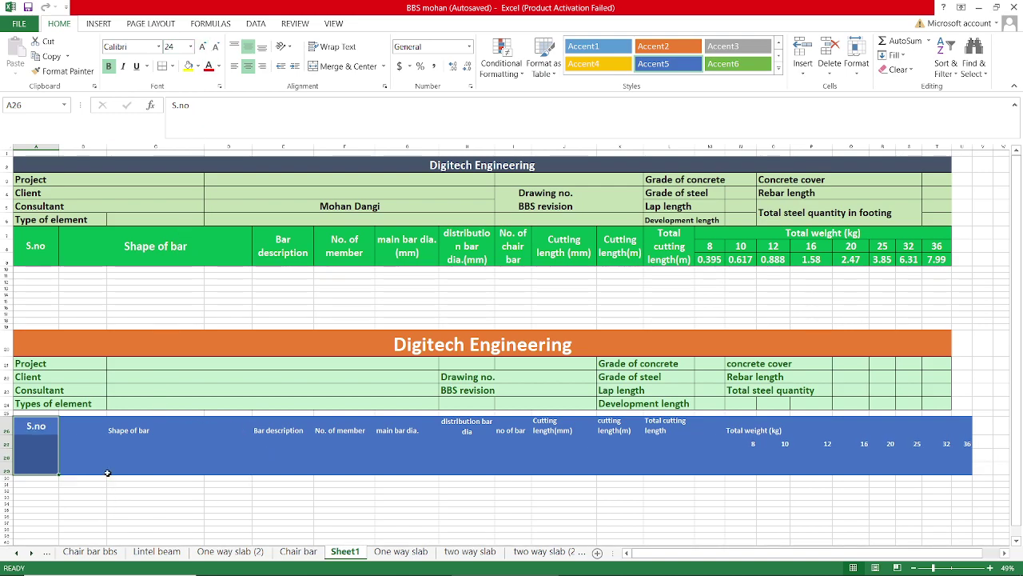
left_click(140, 430)
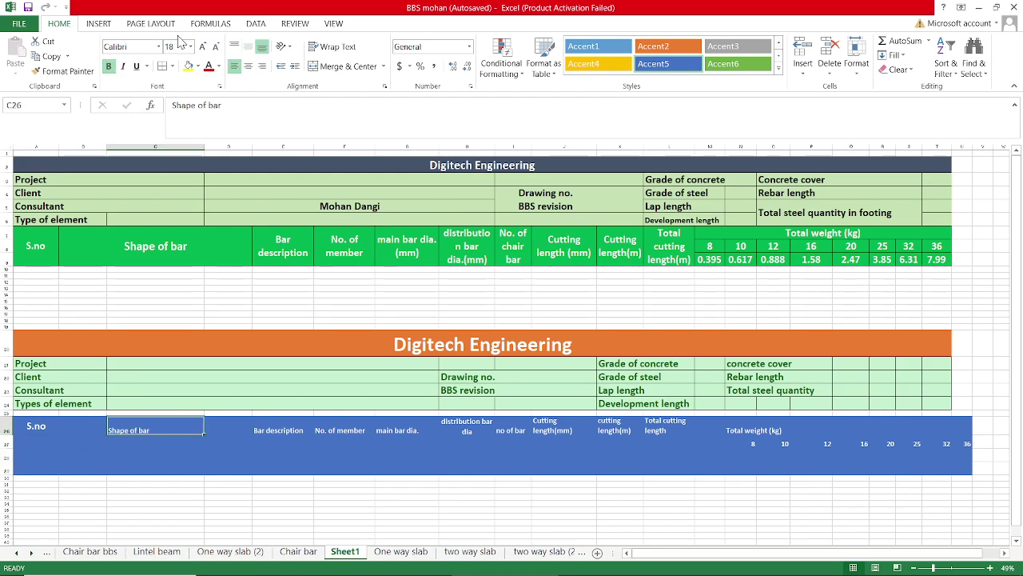
left_click(203, 46)
left_click(203, 47)
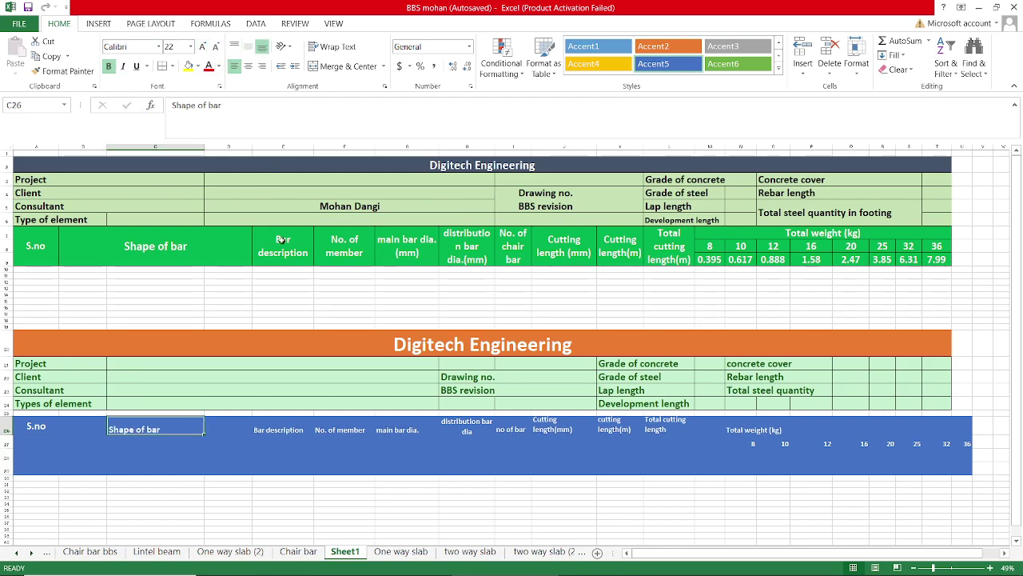
left_click(259, 429)
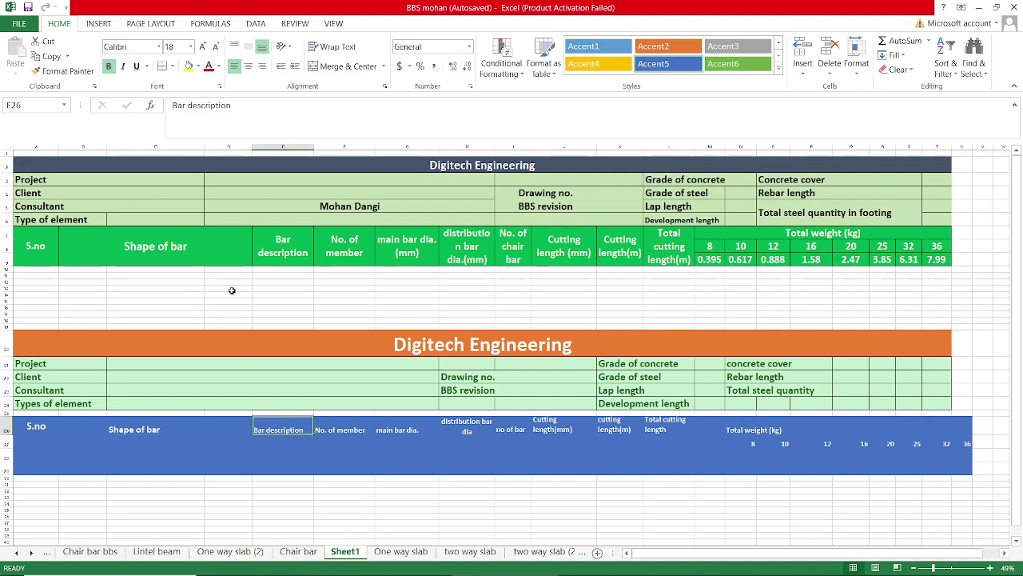
left_click(203, 46)
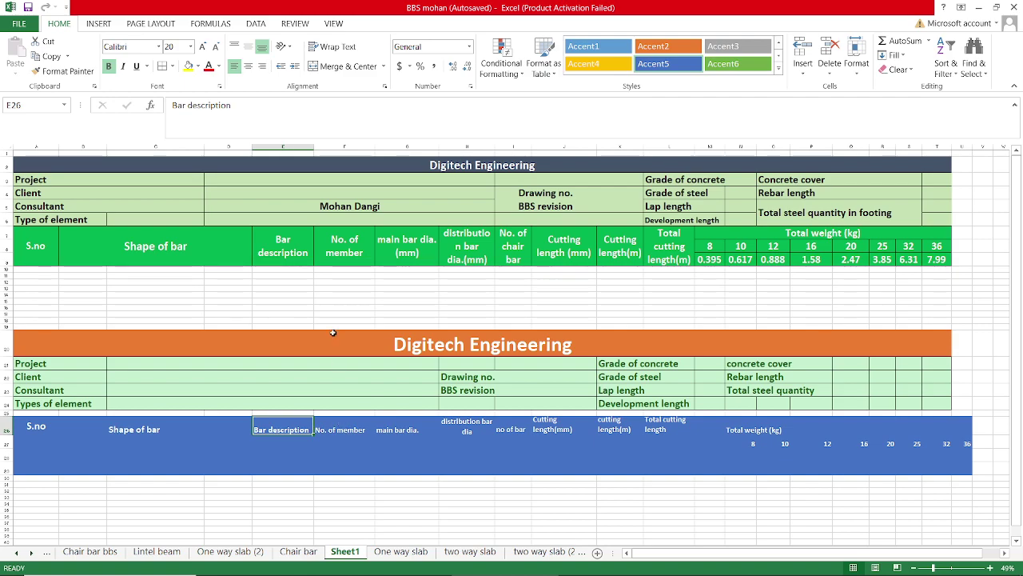
- Widen column E to 25.33 so the Bar description heading has more room
left_click_drag(314, 147, 335, 159)
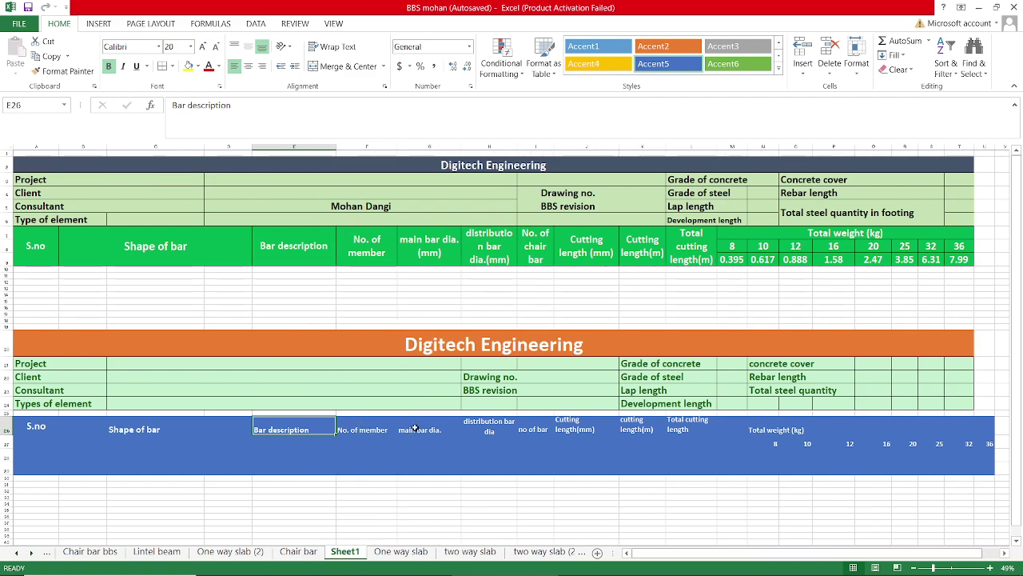
scroll(469, 461, "up", 3, "ctrl")
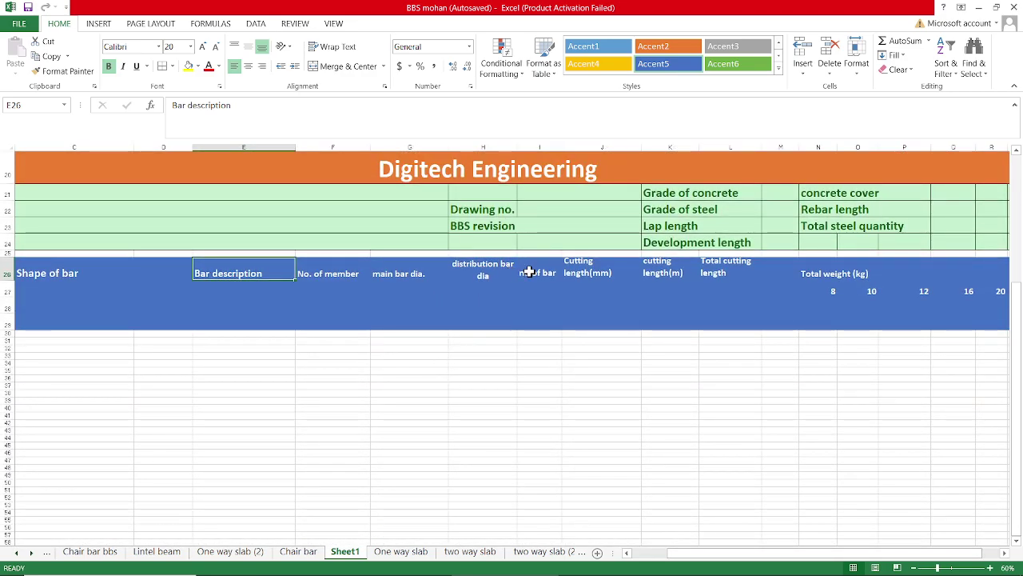
left_click(529, 272)
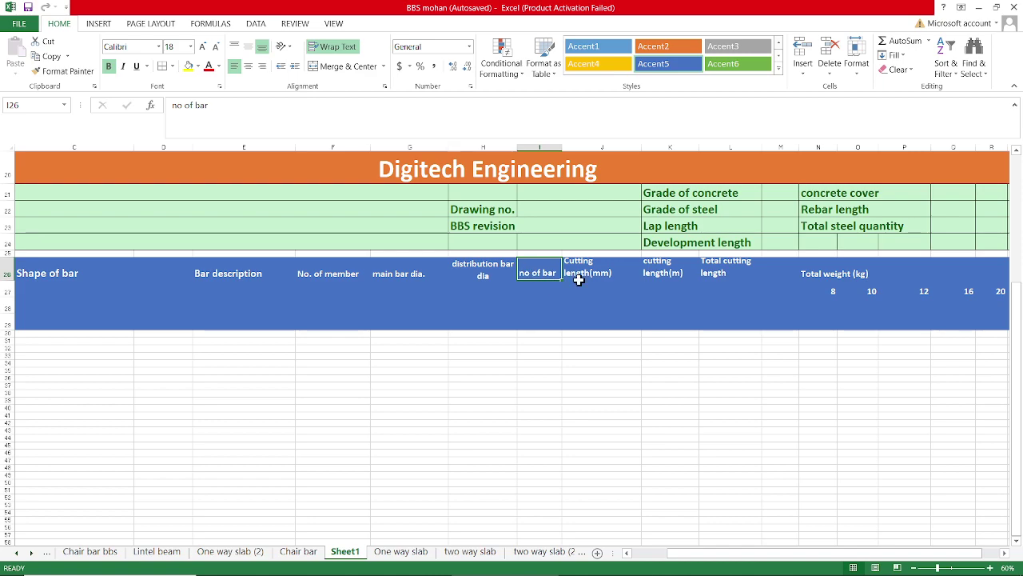
scroll(707, 294, "right", 2)
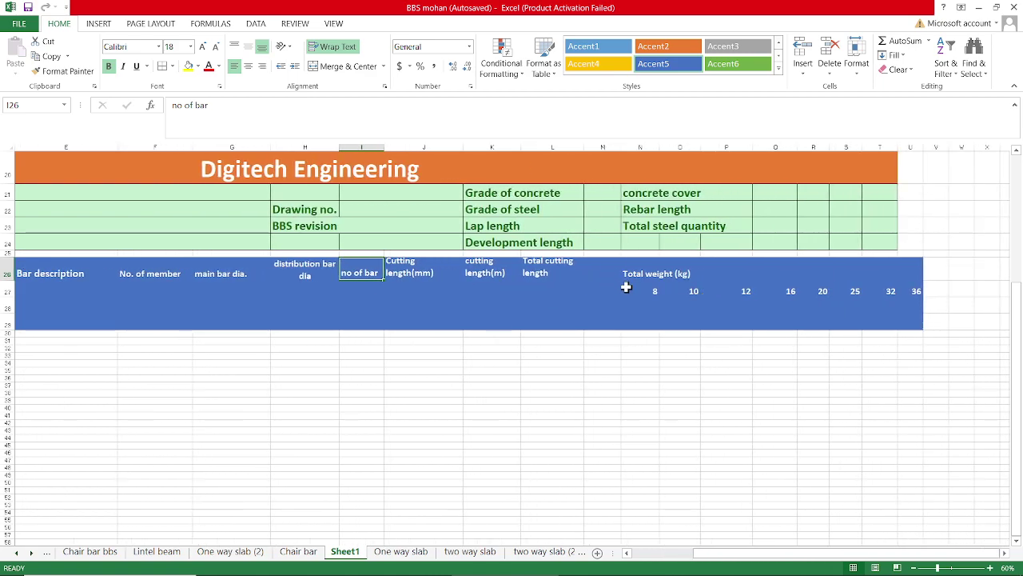
scroll(623, 285, "right", 1)
scroll(623, 285, "right", 1)
left_click(581, 274)
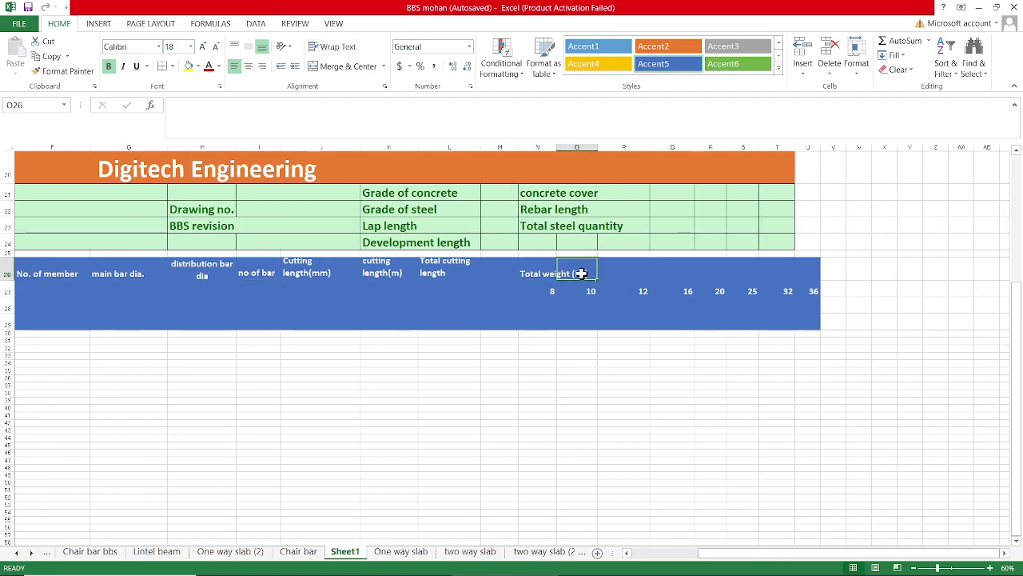
- Merge and centre 'Total weight (kg)' across N26:U26 and raise it to 24 pt
left_click_drag(529, 268, 804, 271)
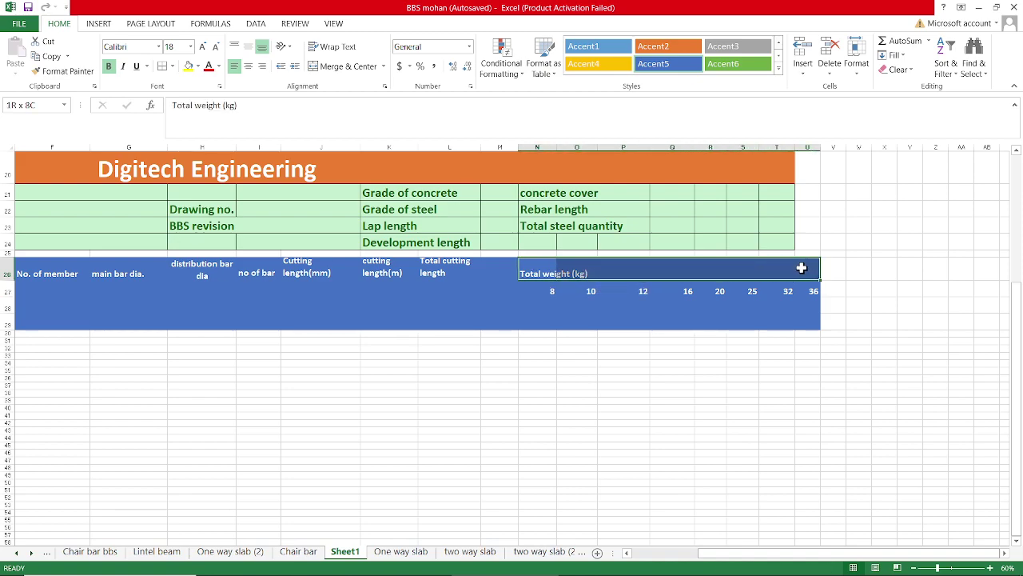
left_click(334, 66)
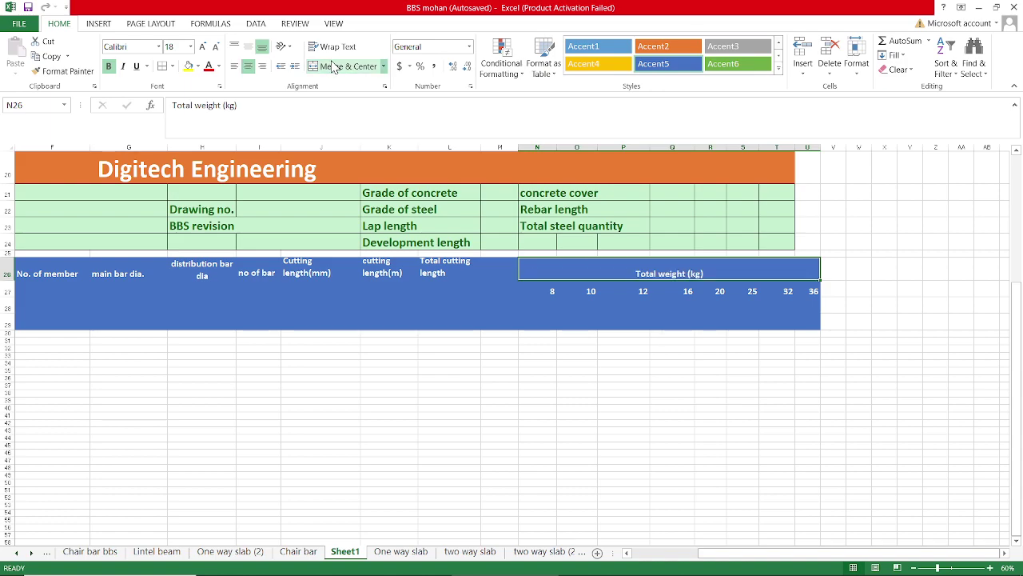
left_click(203, 47)
left_click(203, 47)
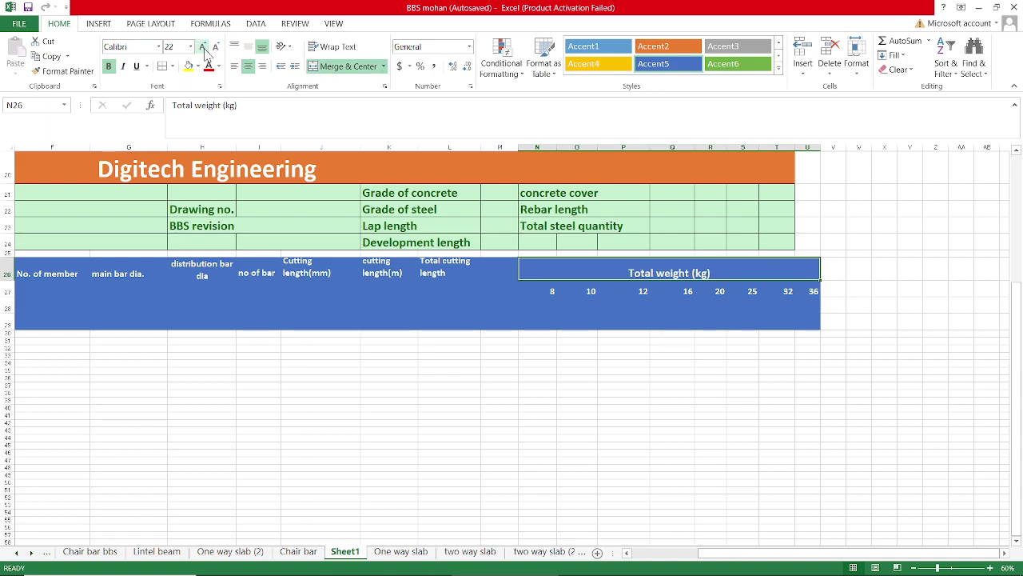
left_click(203, 47)
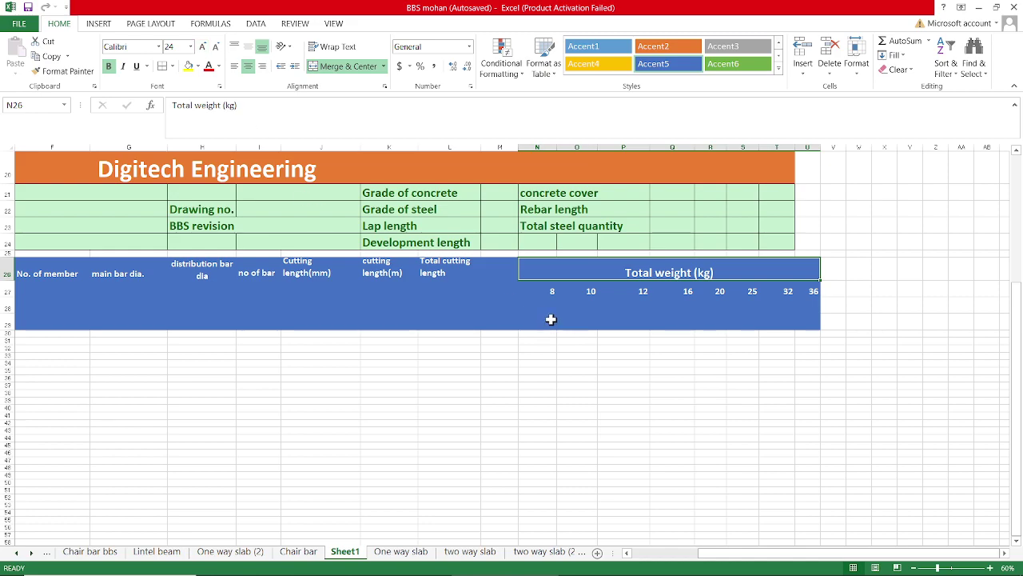
left_click(548, 291)
left_click(588, 291)
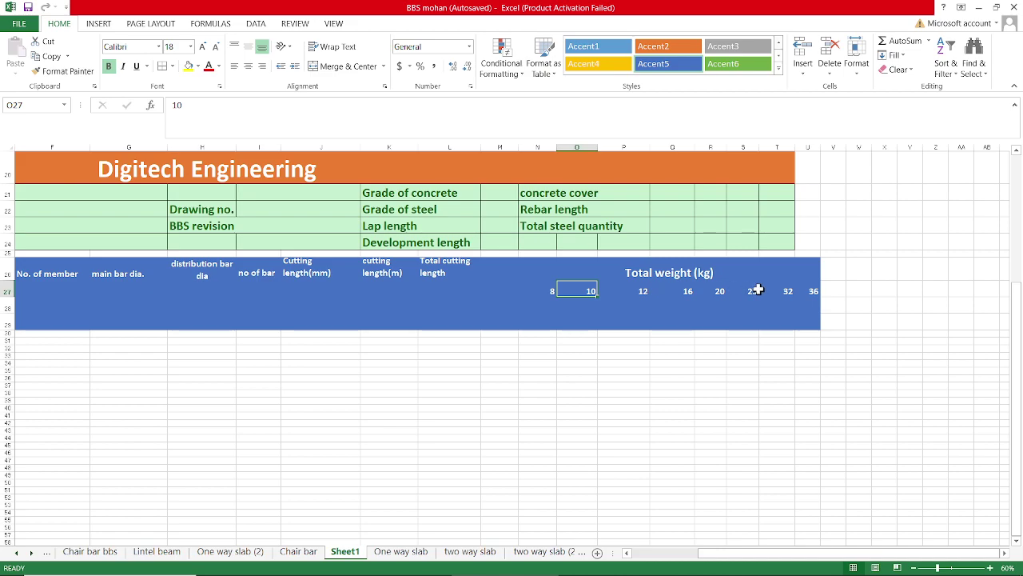
left_click(549, 316)
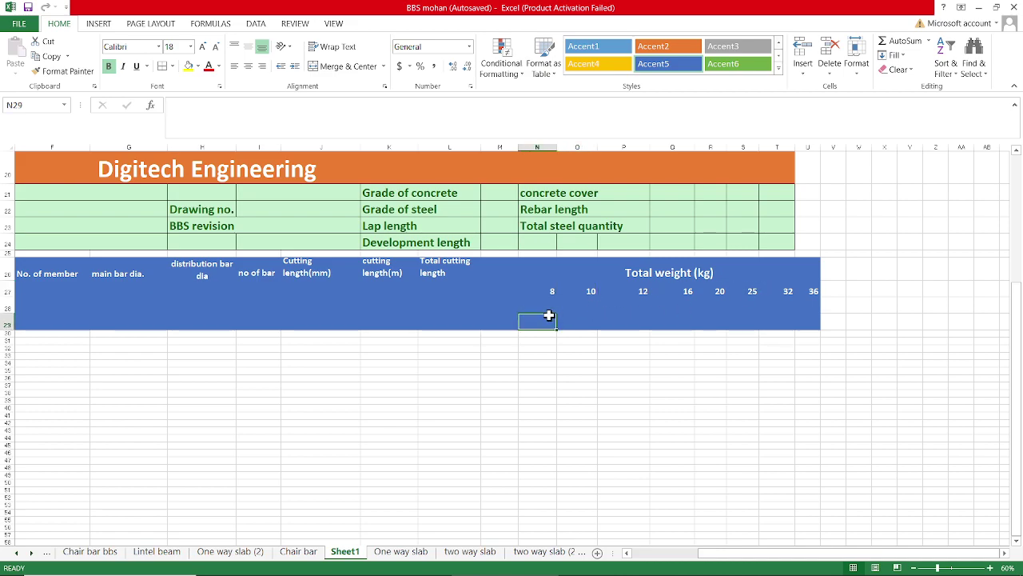
left_click(549, 308)
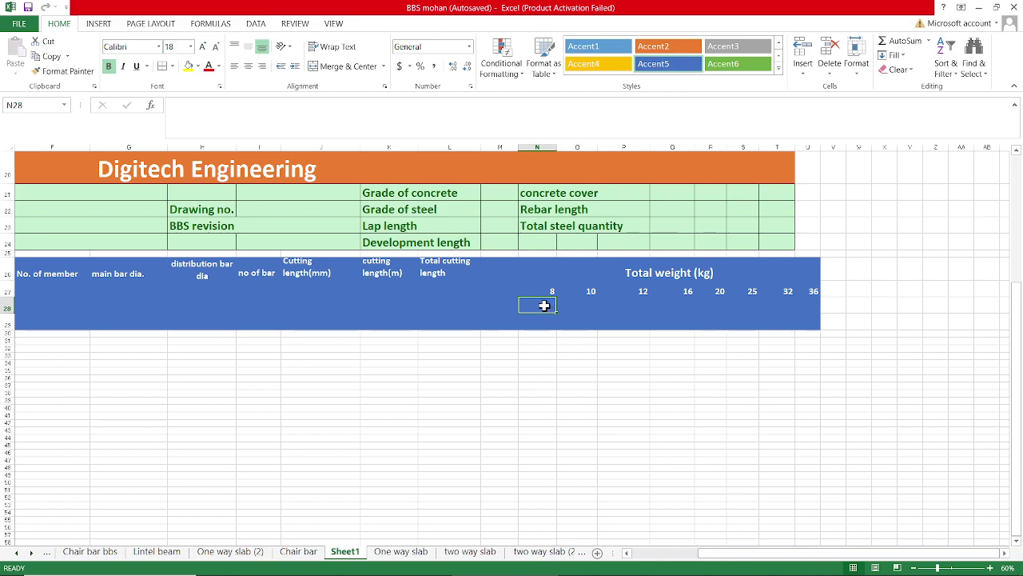
- Cancel the half-typed formula in N28, leaving it empty, and bring up the ink pen tools
double_click(545, 306)
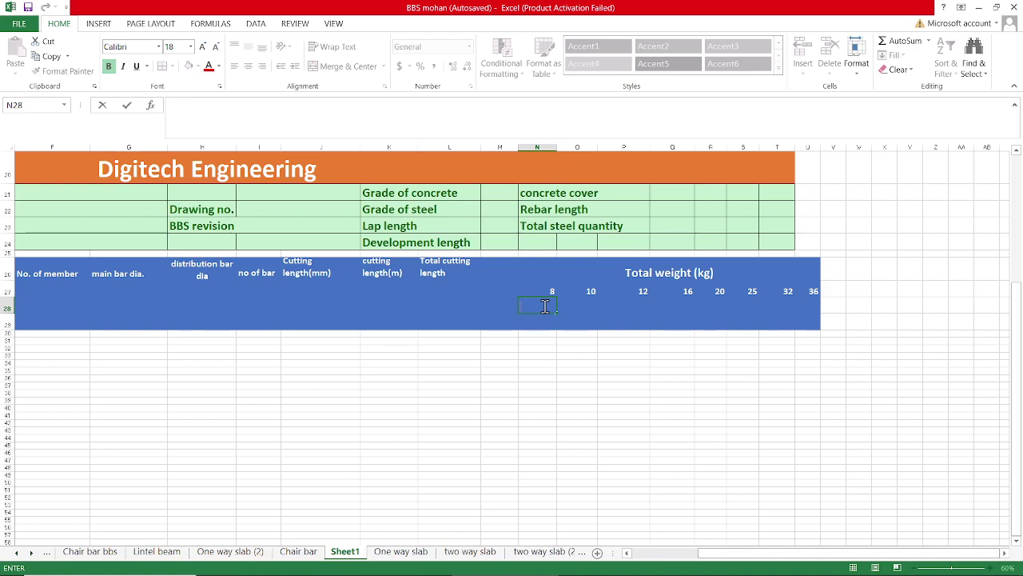
type("=")
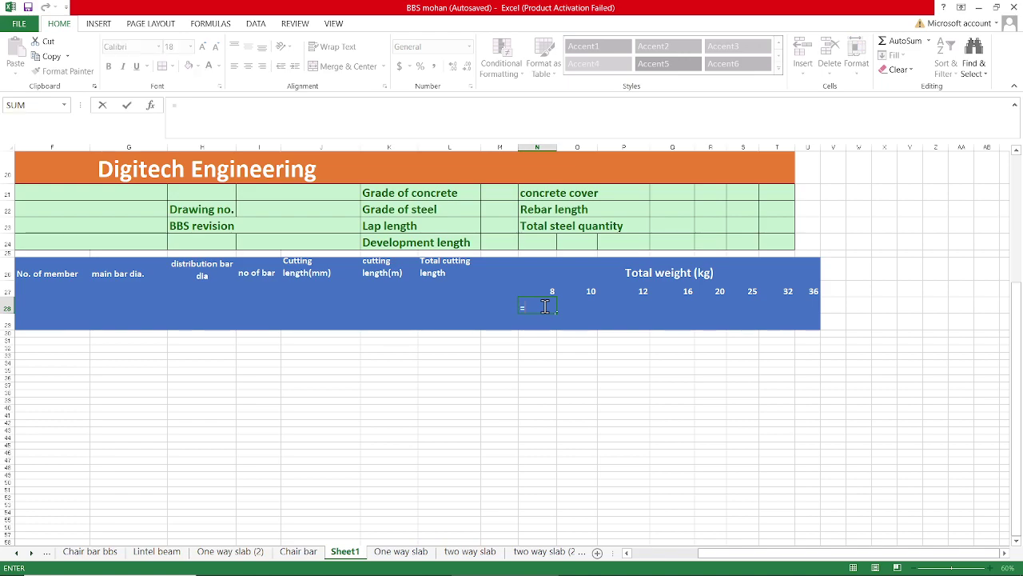
type("(")
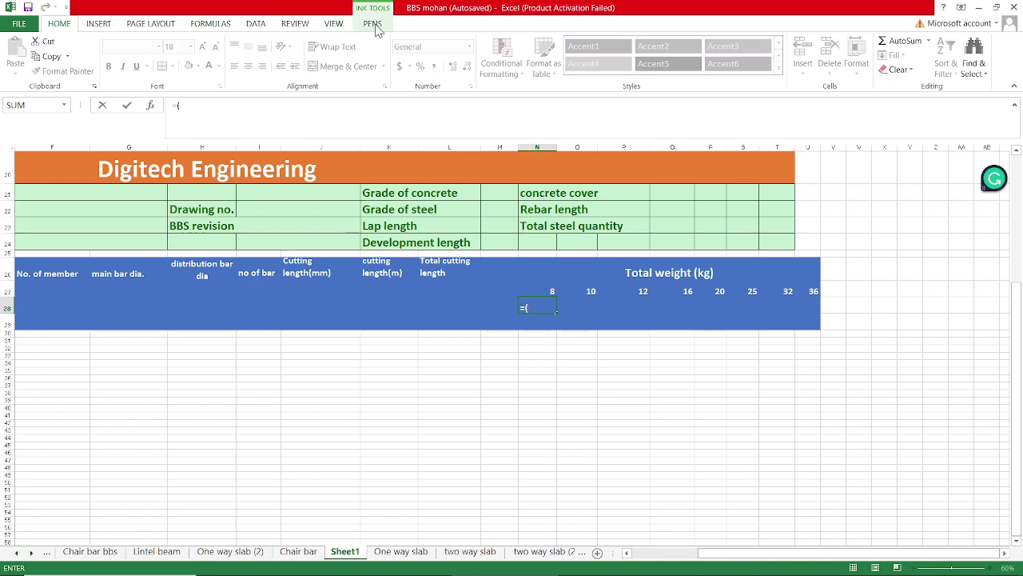
left_click(373, 24)
left_click(318, 437)
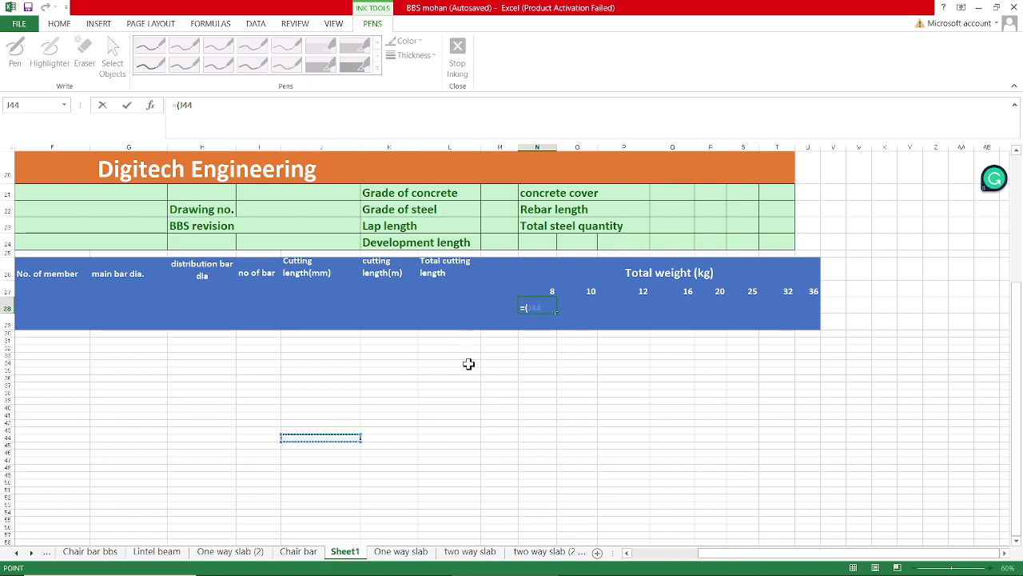
key("BackSpace")
key("BackSpace")
key("BackSpace")
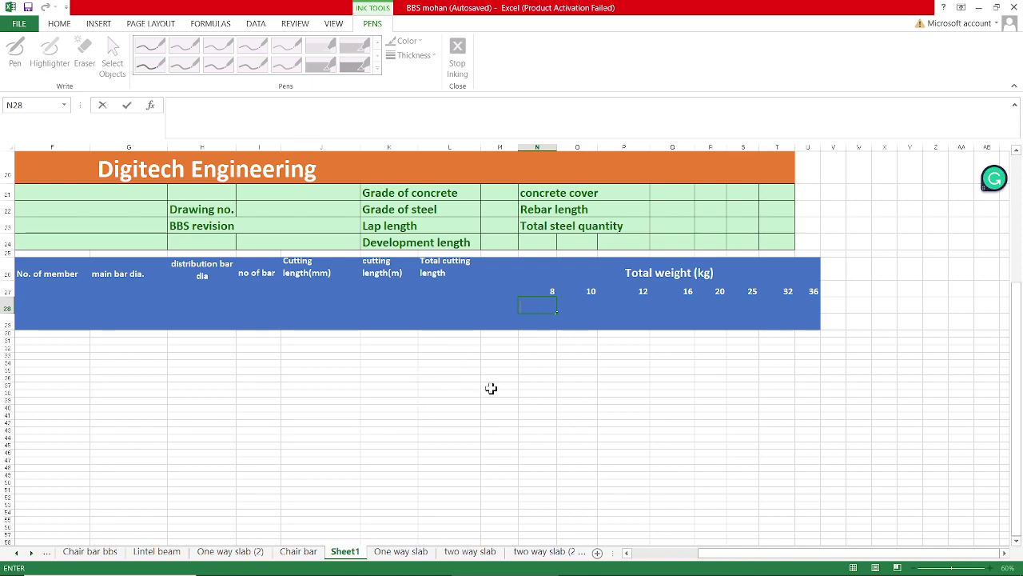
key("Escape")
left_click(491, 390)
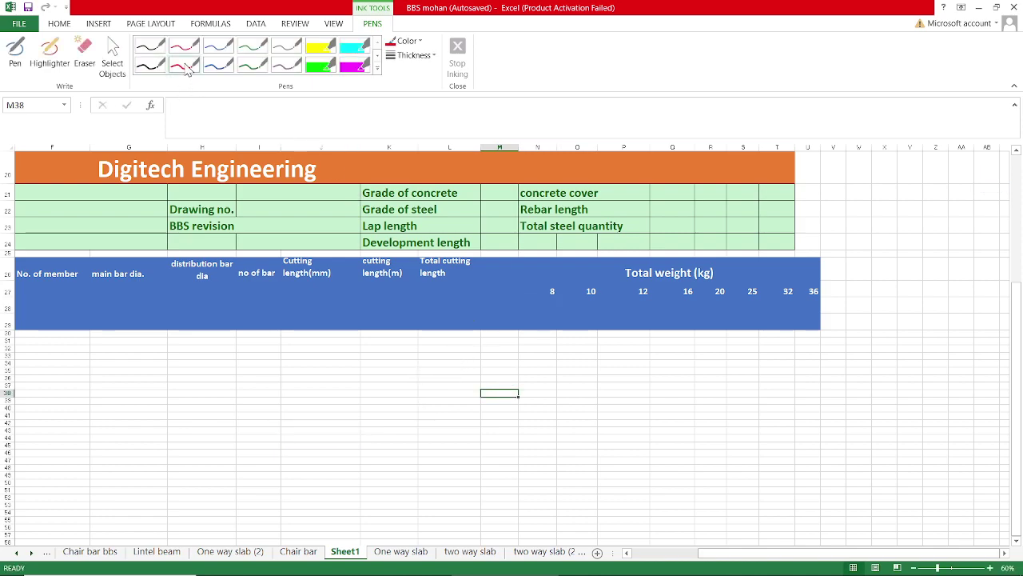
- Handwrite D²/162 and a circled kg/m in red ink below the table
left_click(183, 64)
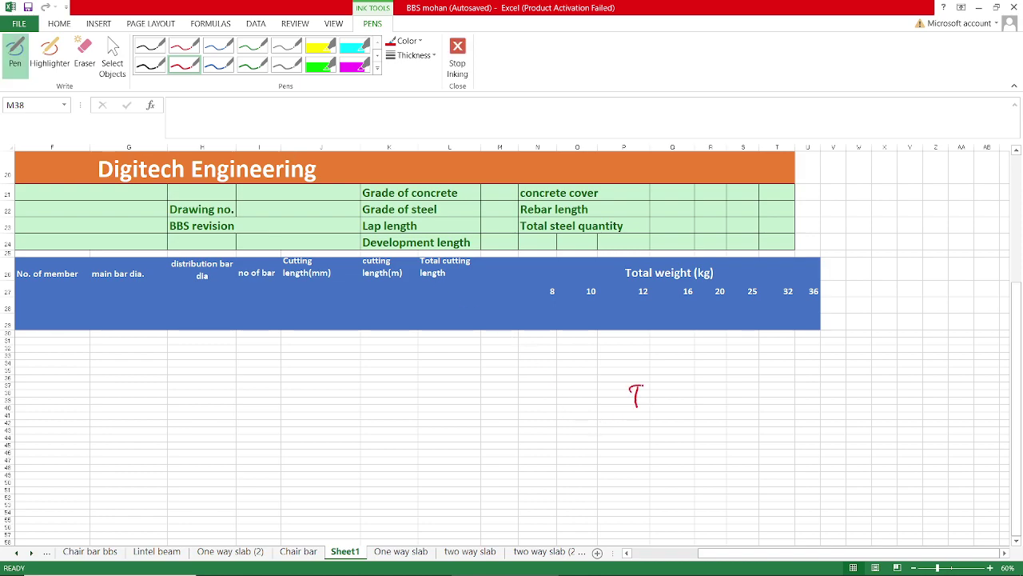
left_click_drag(636, 406, 639, 387)
left_click_drag(655, 376, 657, 388)
left_click_drag(645, 424, 683, 422)
left_click_drag(630, 439, 628, 447)
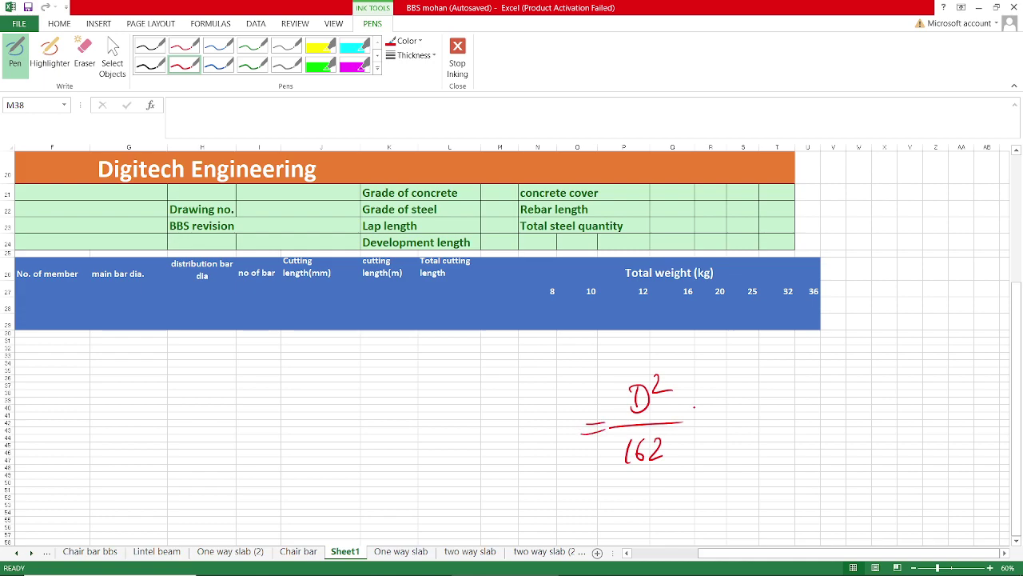
left_click_drag(726, 393, 743, 443)
mouse_move(769, 391)
left_mouse_down()
mouse_move(761, 436)
mouse_move(791, 416)
mouse_move(776, 452)
mouse_move(744, 376)
left_mouse_up()
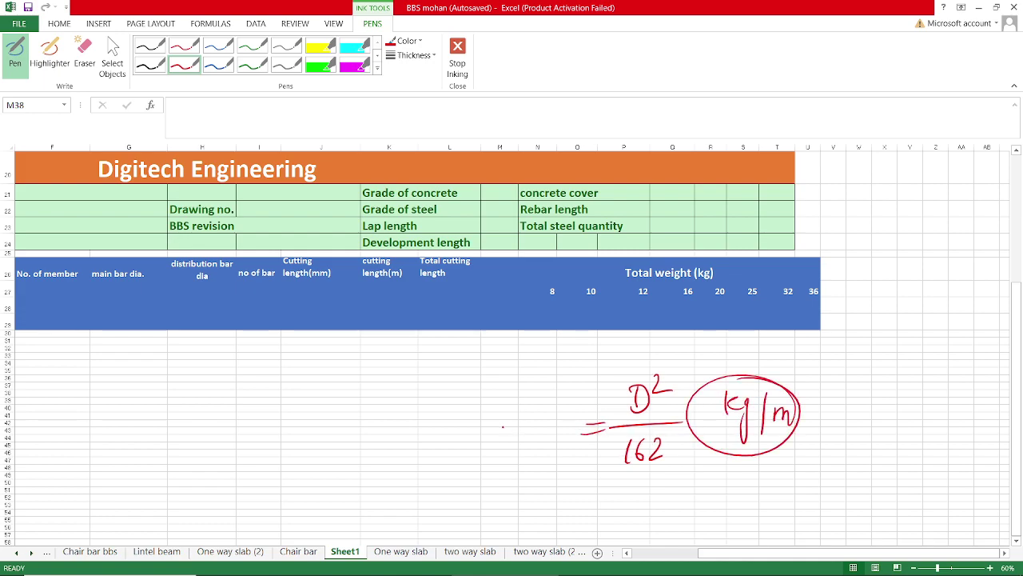
- Add the circled wt/m term left of the formula, then stop inking
mouse_move(500, 417)
left_mouse_down()
mouse_move(522, 416)
mouse_move(534, 432)
left_mouse_up()
left_click_drag(526, 409, 552, 406)
mouse_move(544, 401)
left_mouse_down()
mouse_move(552, 404)
mouse_move(525, 467)
left_mouse_up()
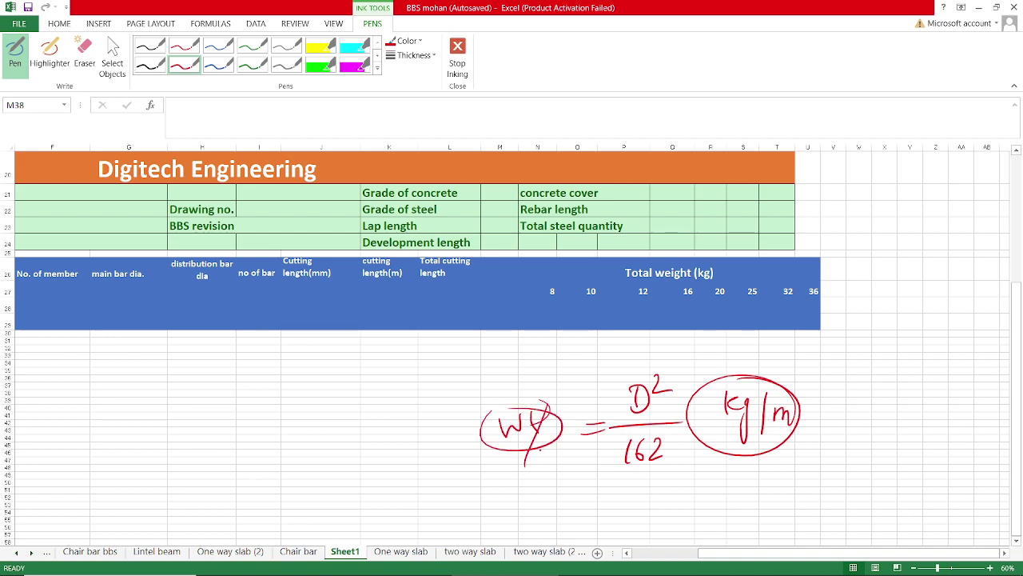
left_click_drag(550, 393, 571, 424)
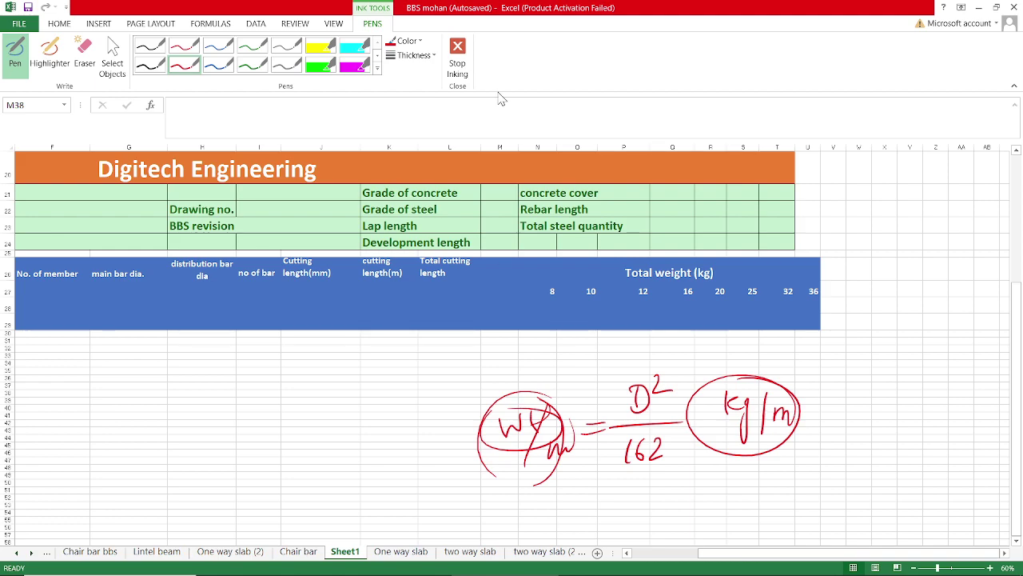
left_click(454, 55)
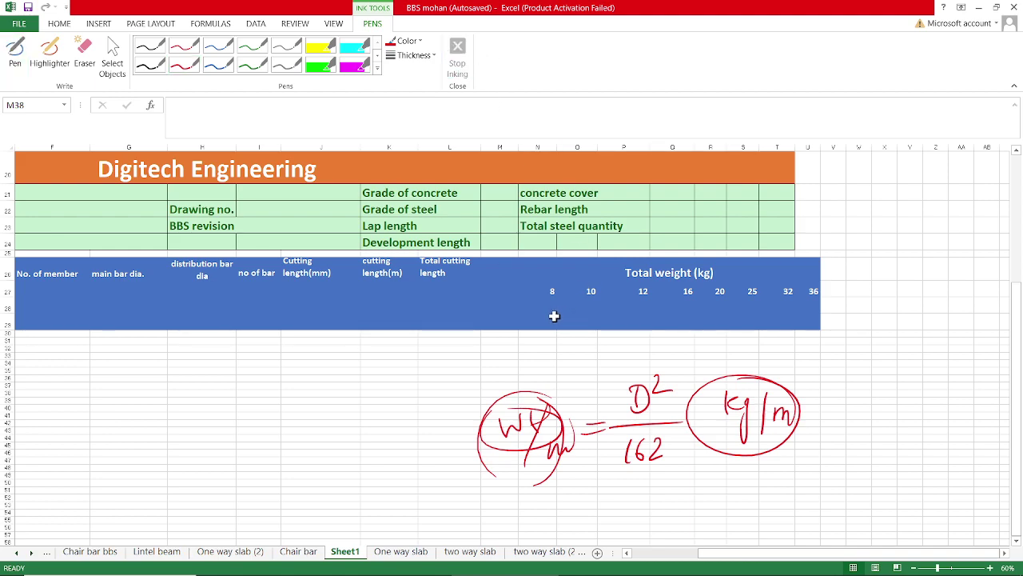
left_click(553, 317)
left_click(548, 308)
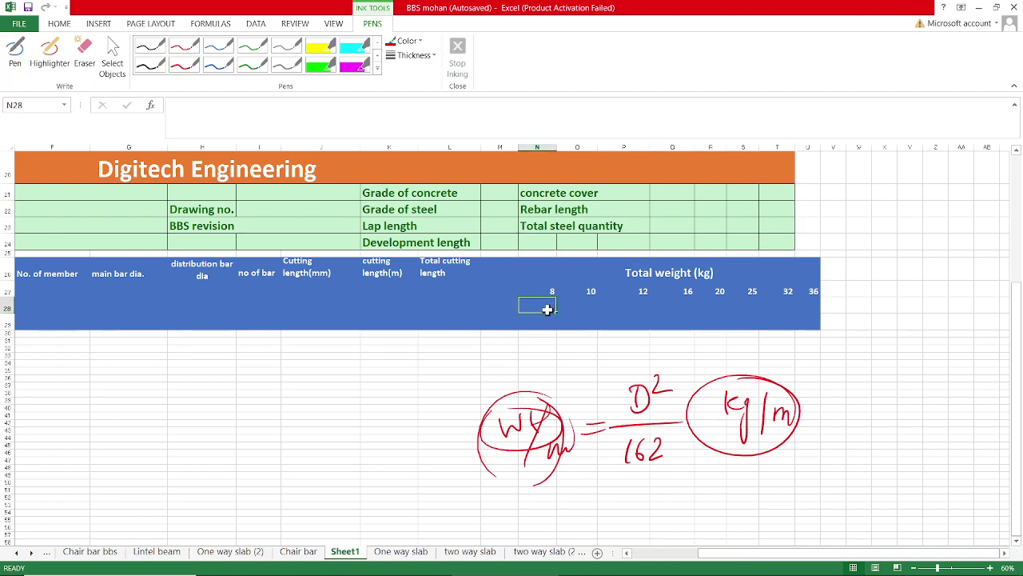
- Enter =(N27^2)/162 in N28 to get 0.39506 kg/m for the 8 mm bar
type("=(")
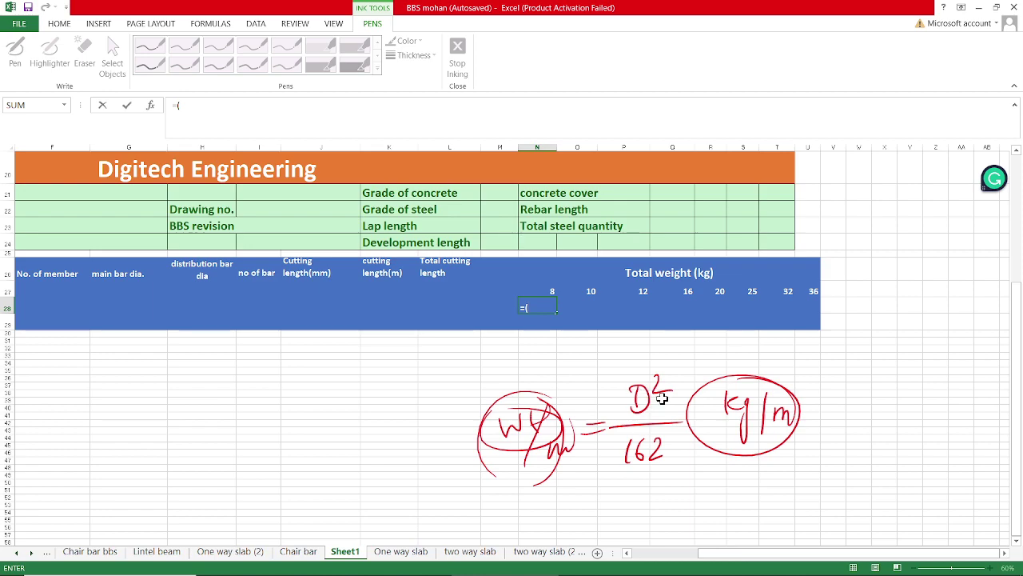
left_click(548, 290)
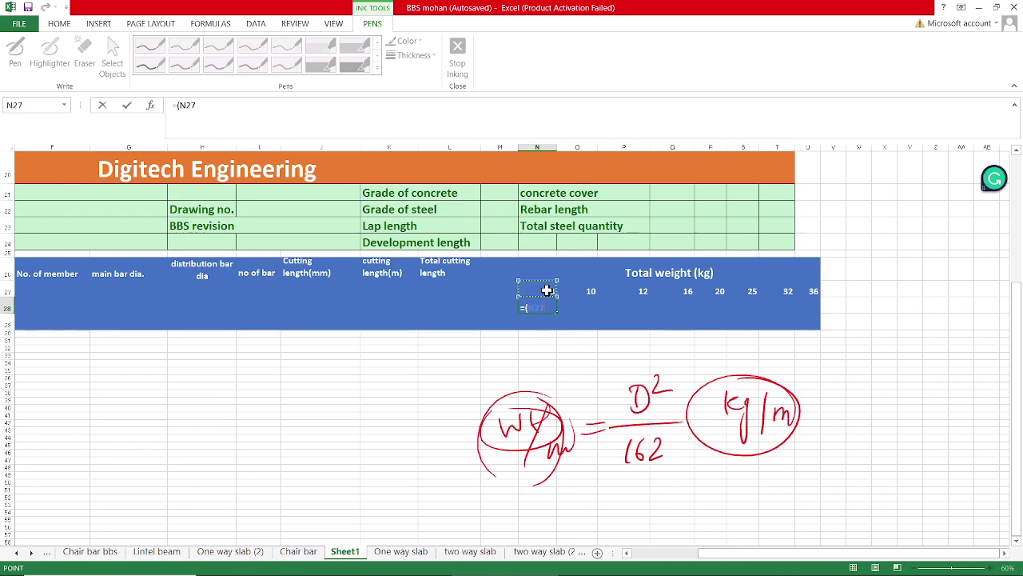
type("^2")
type(")/")
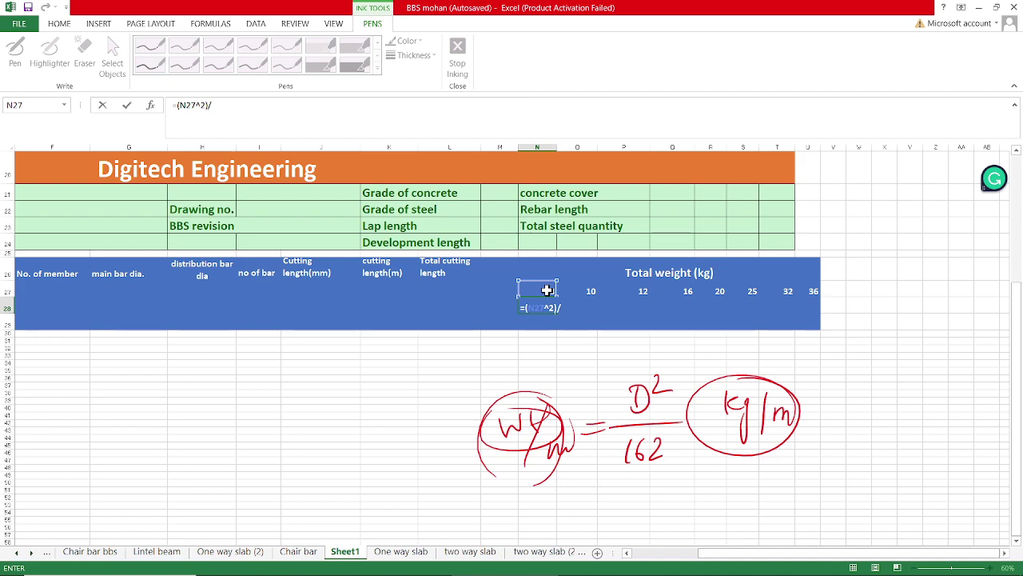
type("162")
key("Return")
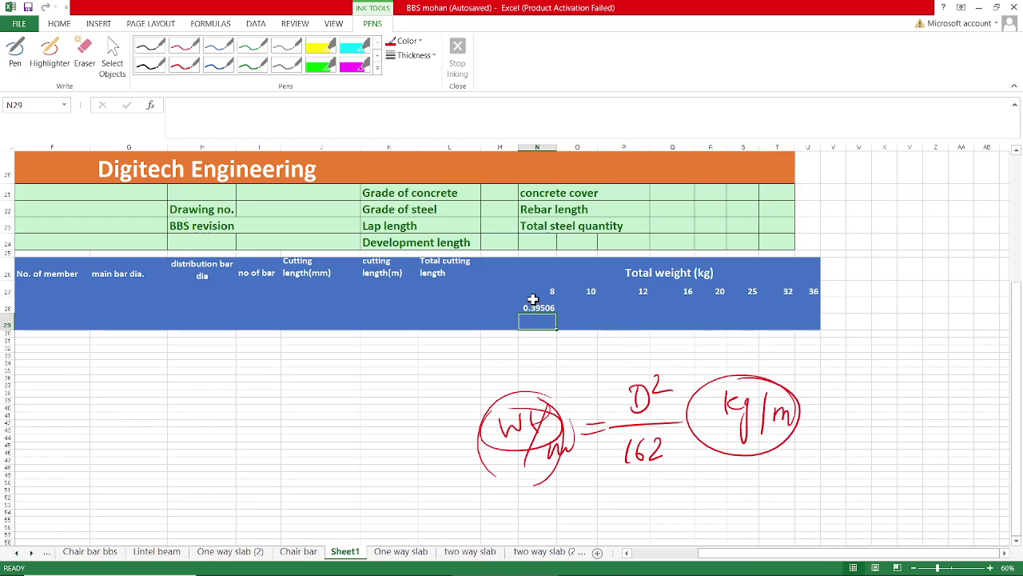
scroll(533, 299, "up", 1)
scroll(534, 298, "up", 4)
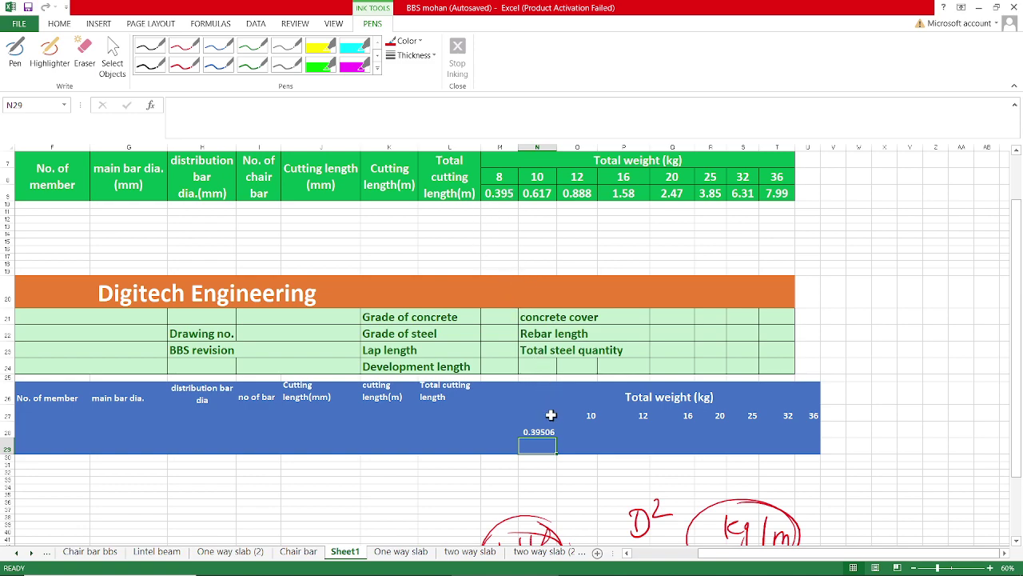
- Enter =(O27^2)/162 in O28 to get 0.61728 kg/m for the 10 mm bar
left_click(578, 432)
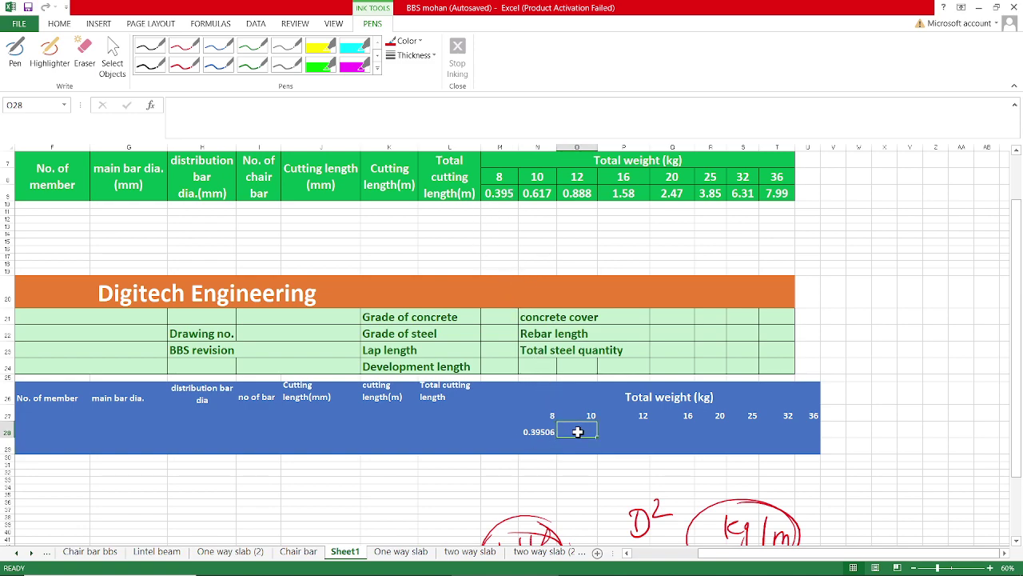
type("=(")
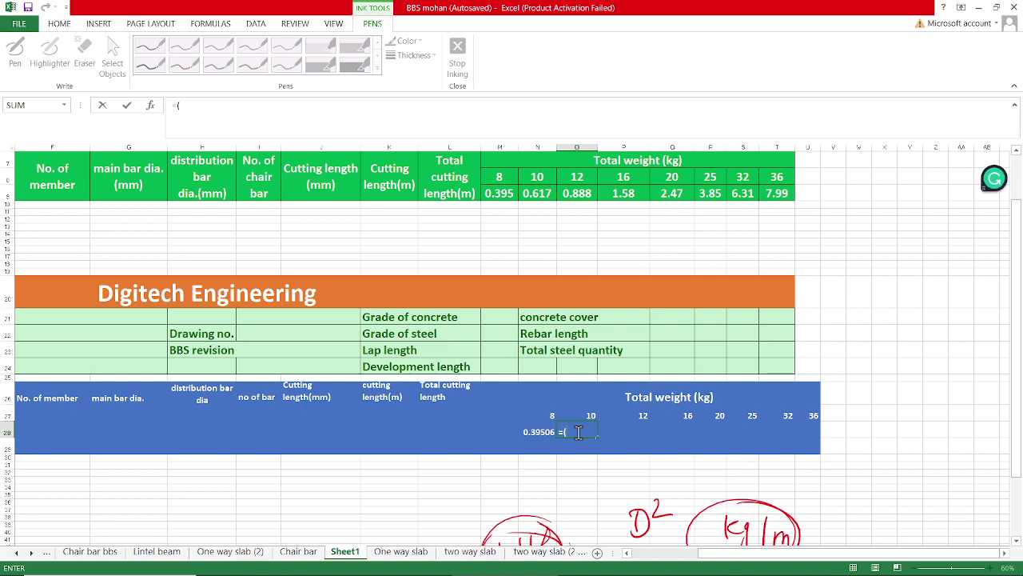
left_click(584, 415)
type("^")
type("2)")
type("/162")
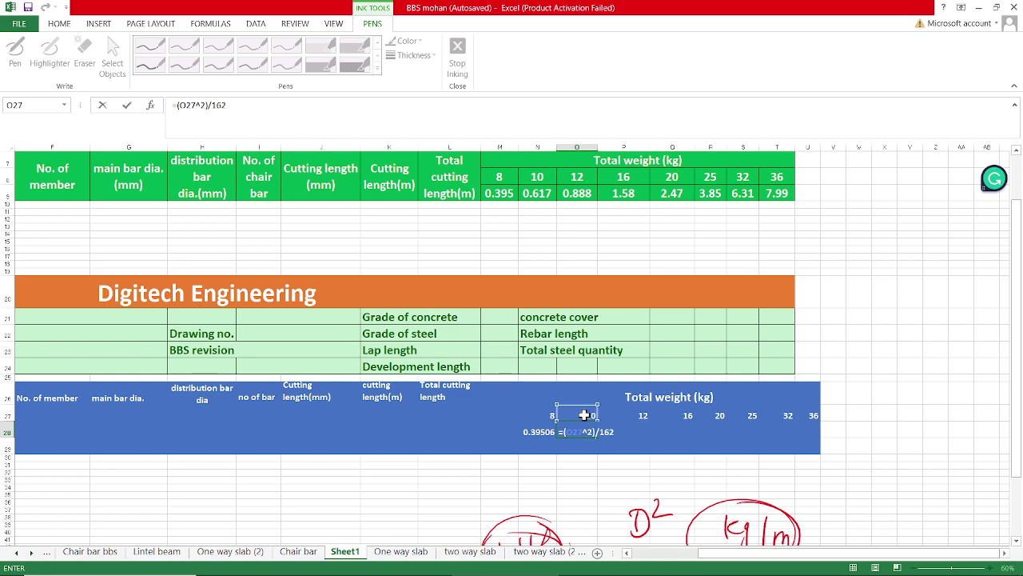
key("Return")
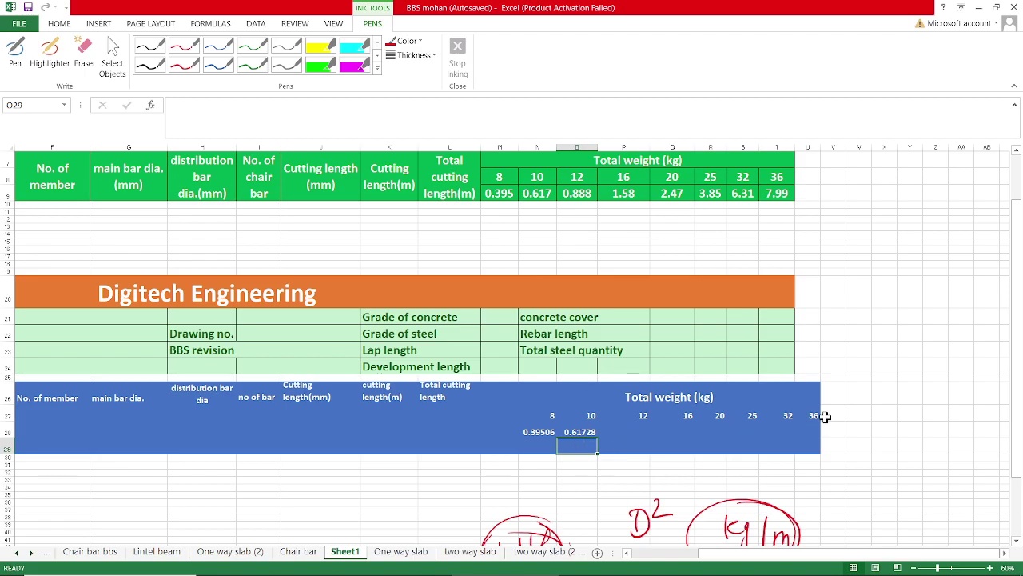
- Scroll around the sheet to review the blue bar-schedule header and its unit-weight rows
scroll(691, 250, "up", 2)
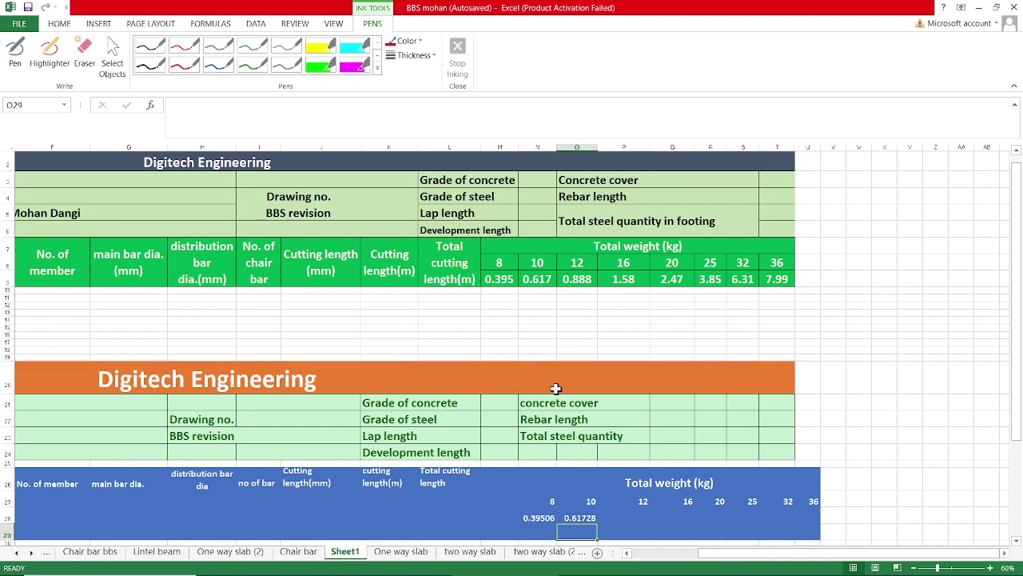
scroll(556, 389, "down", 3)
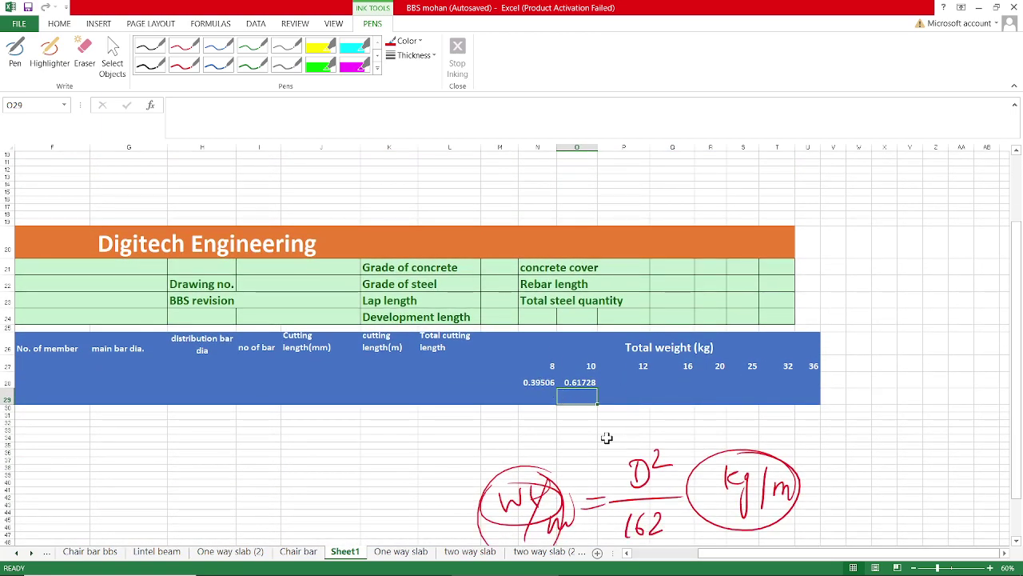
scroll(471, 431, "left", 4)
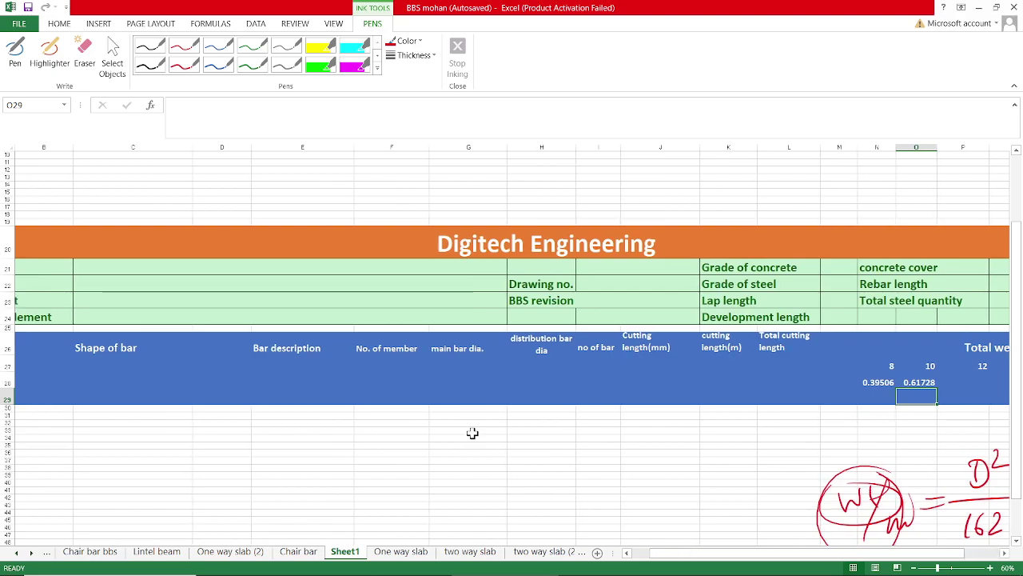
scroll(472, 433, "up", 3)
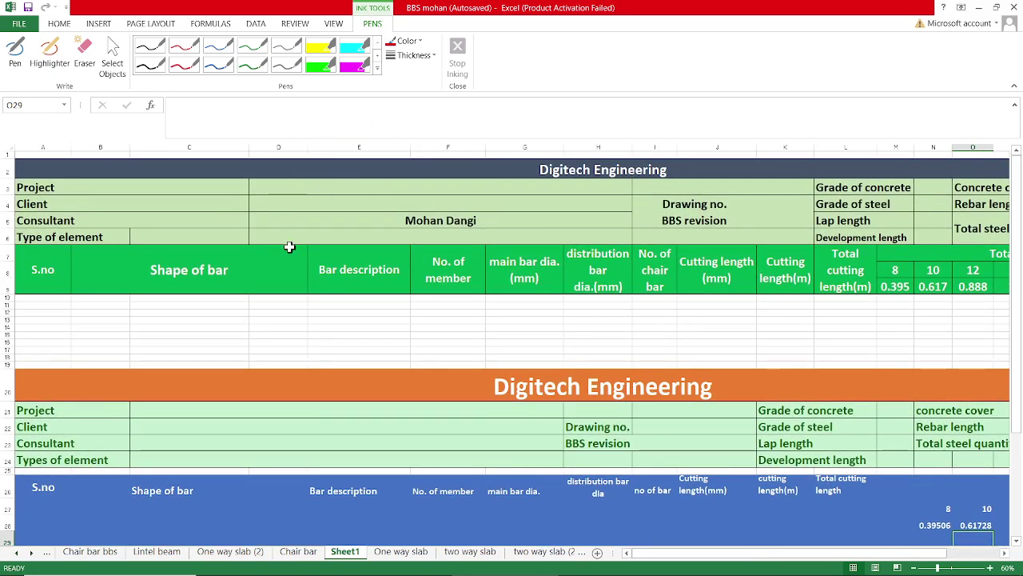
scroll(405, 233, "right", 3)
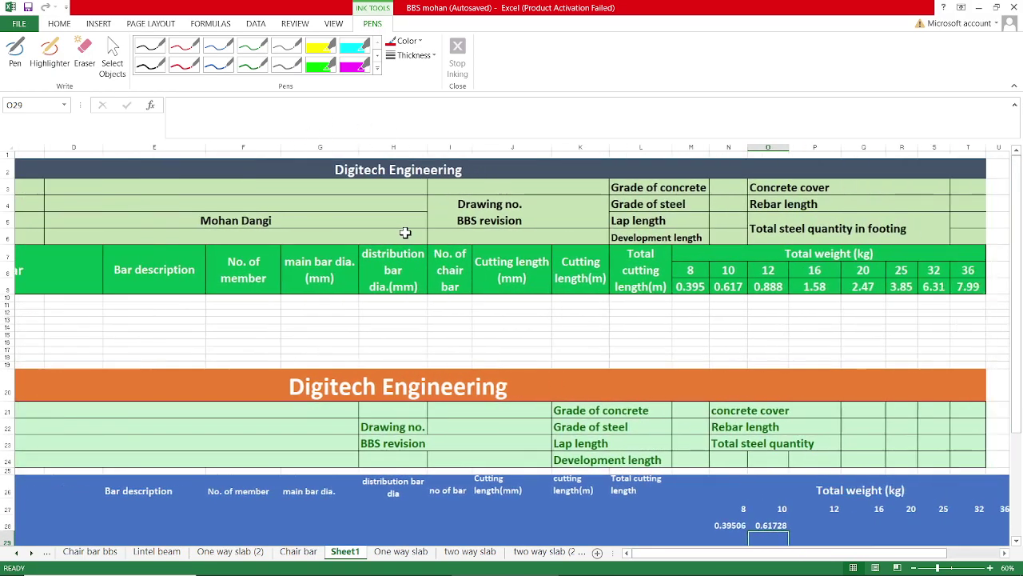
scroll(405, 233, "right", 1)
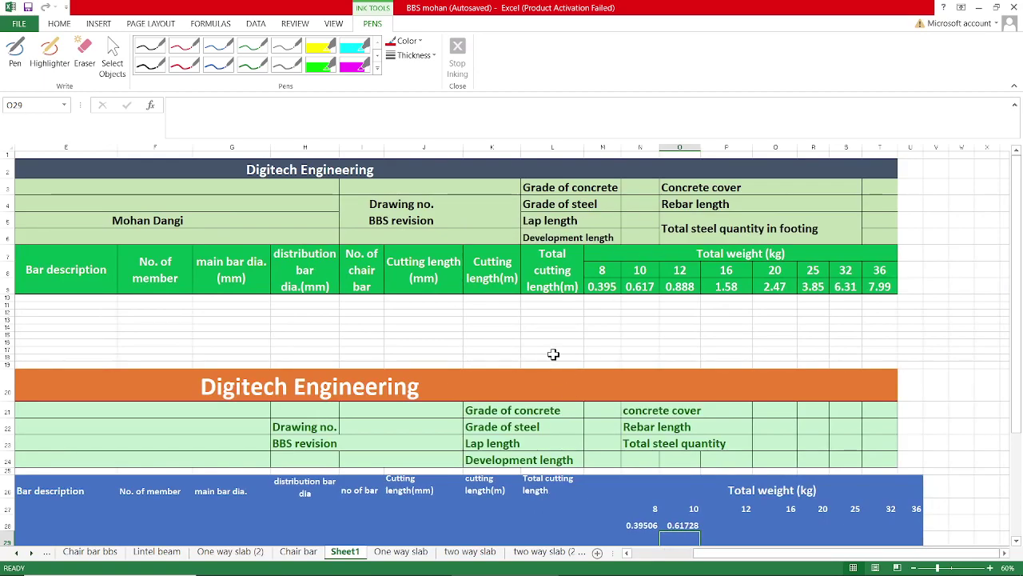
scroll(554, 354, "down", 5)
scroll(553, 354, "left", 1)
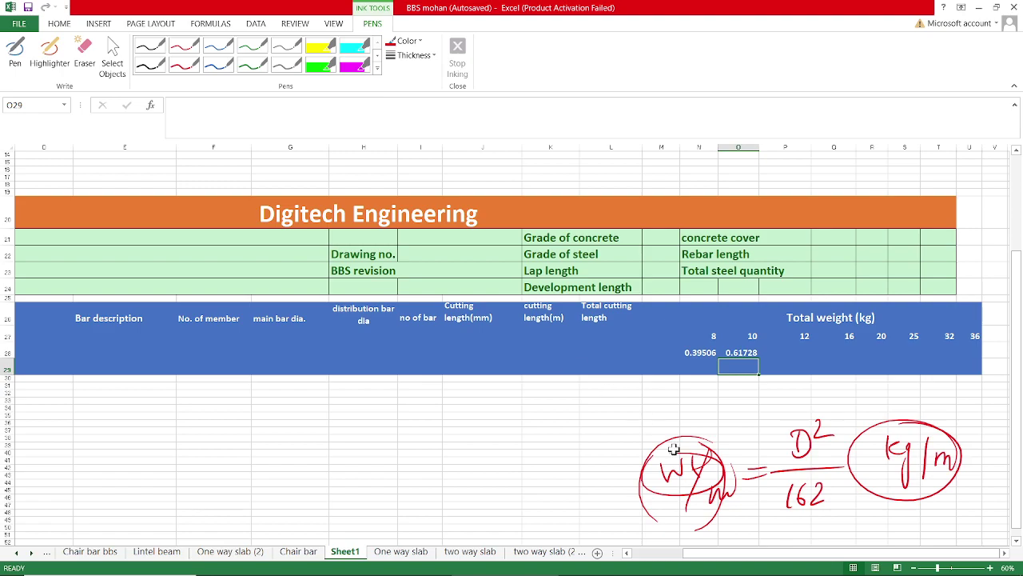
scroll(689, 468, "down", 3)
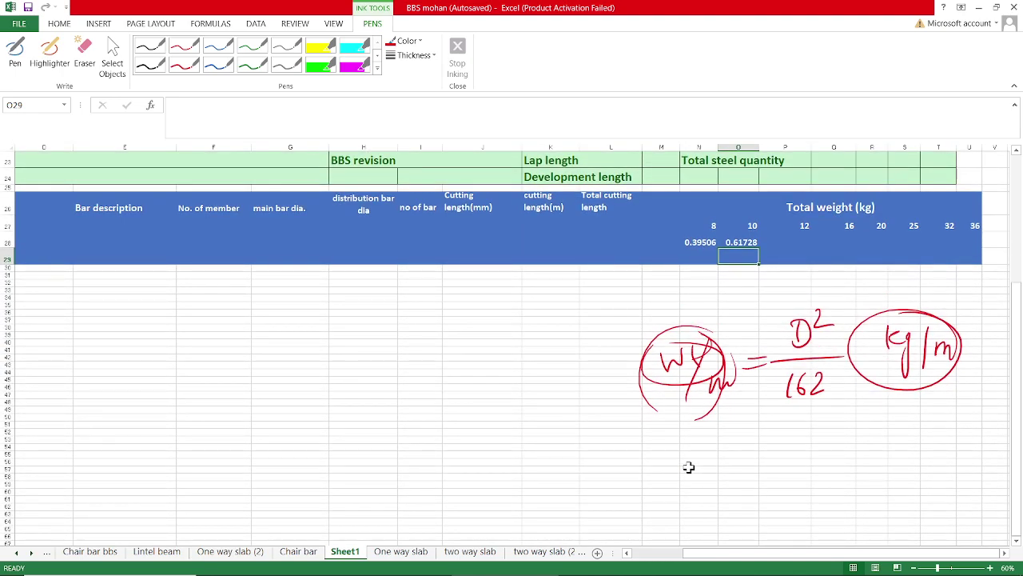
scroll(688, 468, "up", 3)
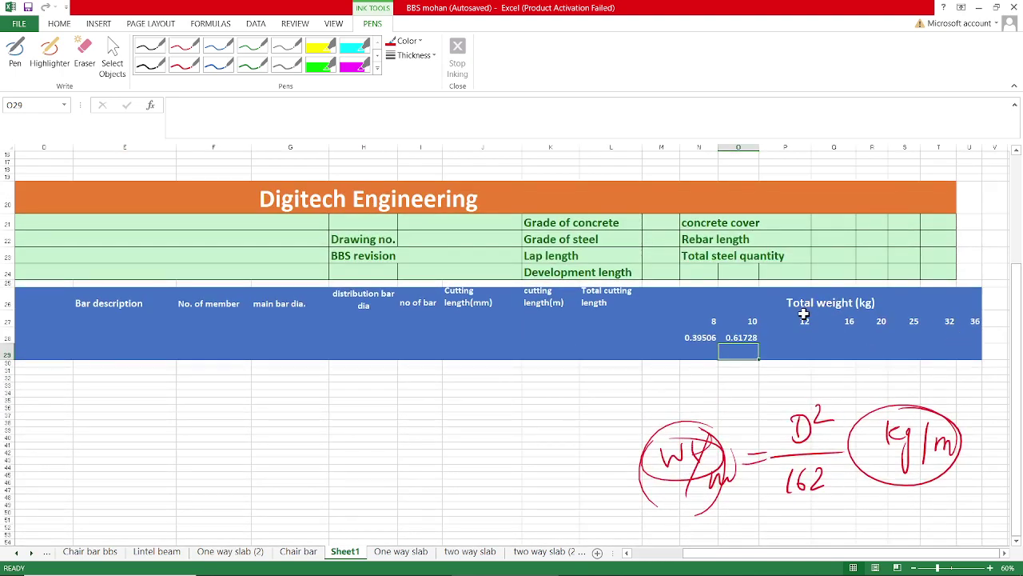
scroll(317, 375, "left", 3)
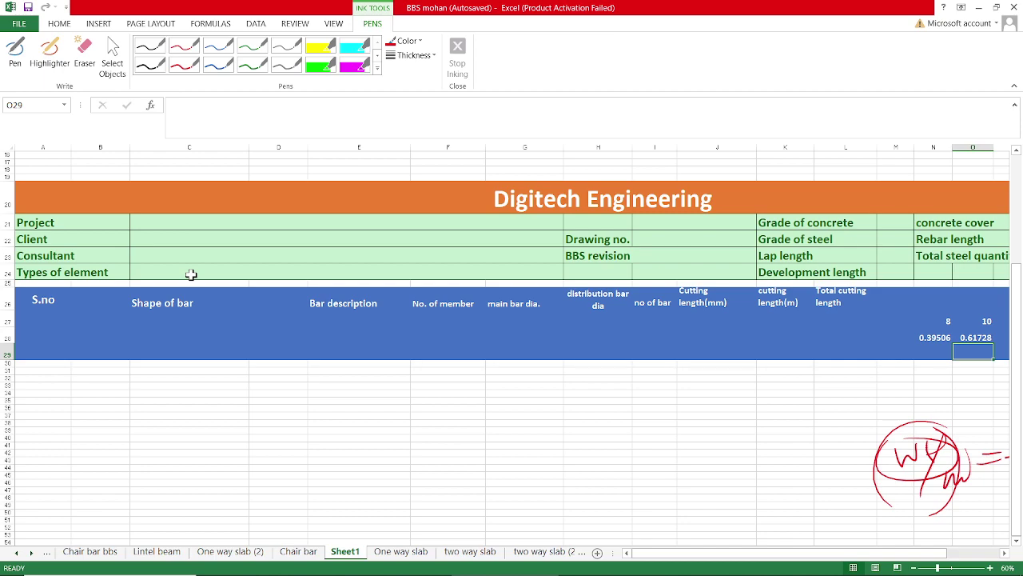
scroll(191, 275, "down", 2)
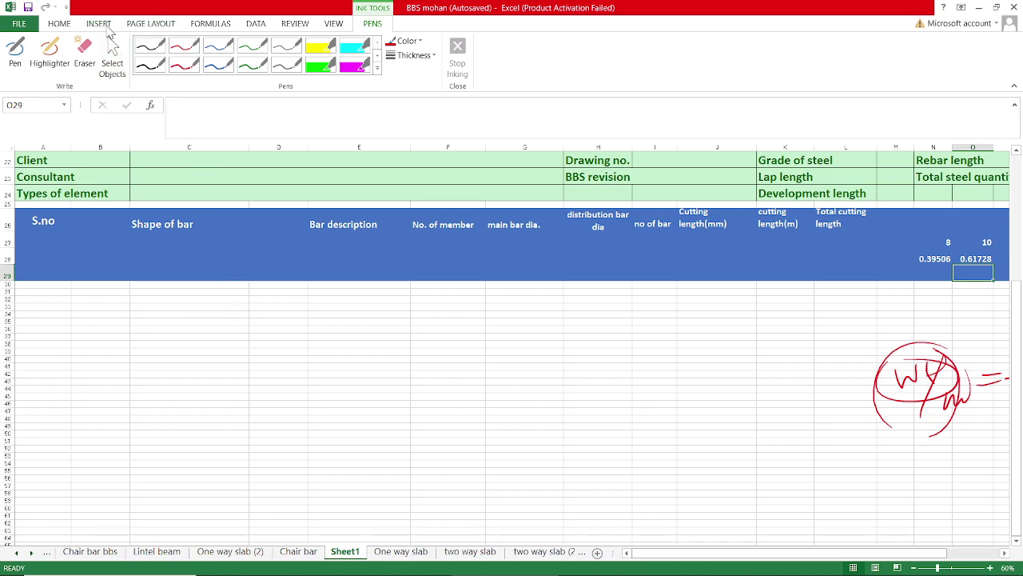
- Draw a Rounded Rectangle under Shape of bar, spanning roughly columns B–C
left_click(99, 24)
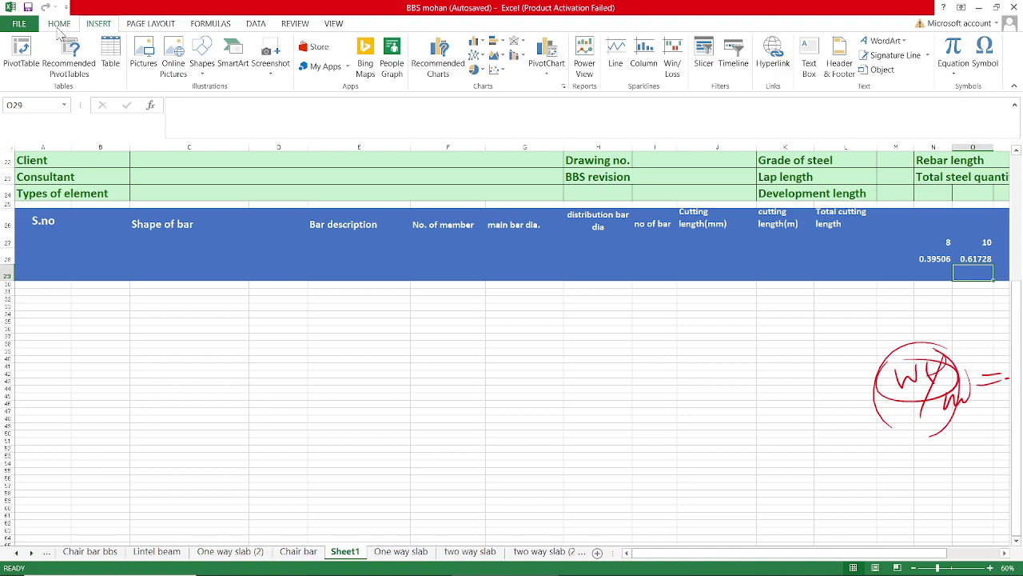
left_click(58, 26)
left_click(99, 25)
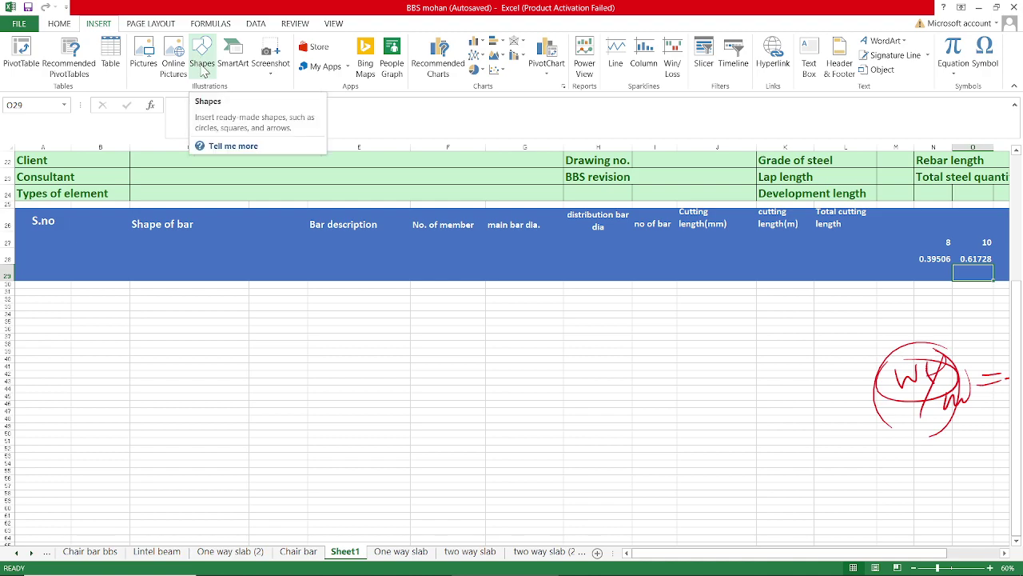
left_click(204, 76)
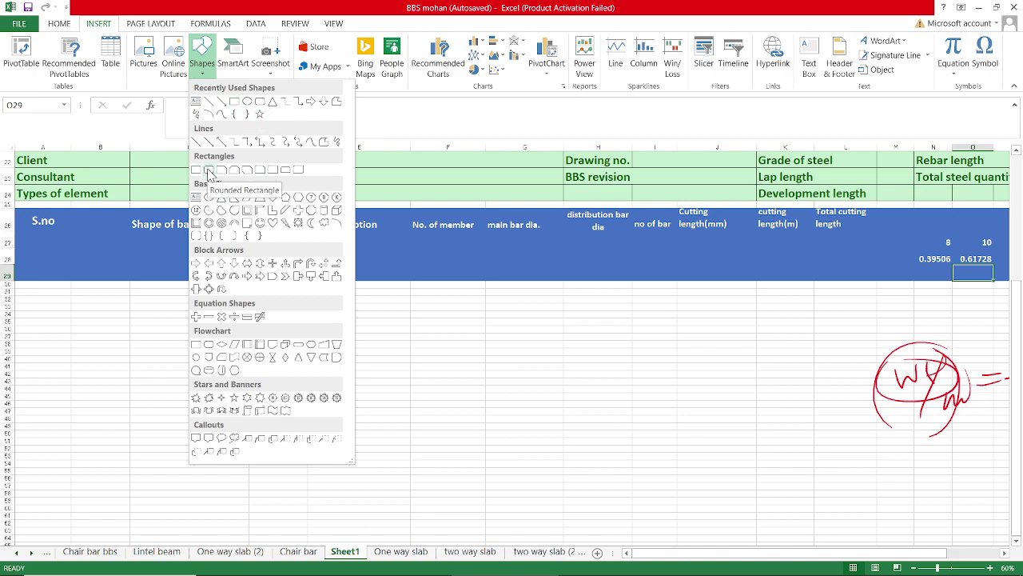
left_click(209, 171)
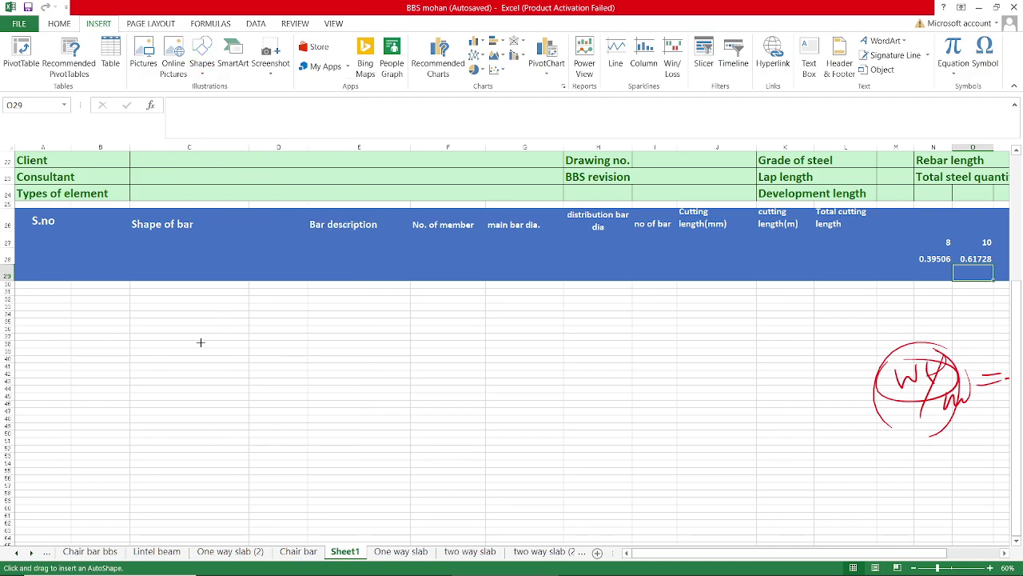
scroll(200, 343, "down", 1)
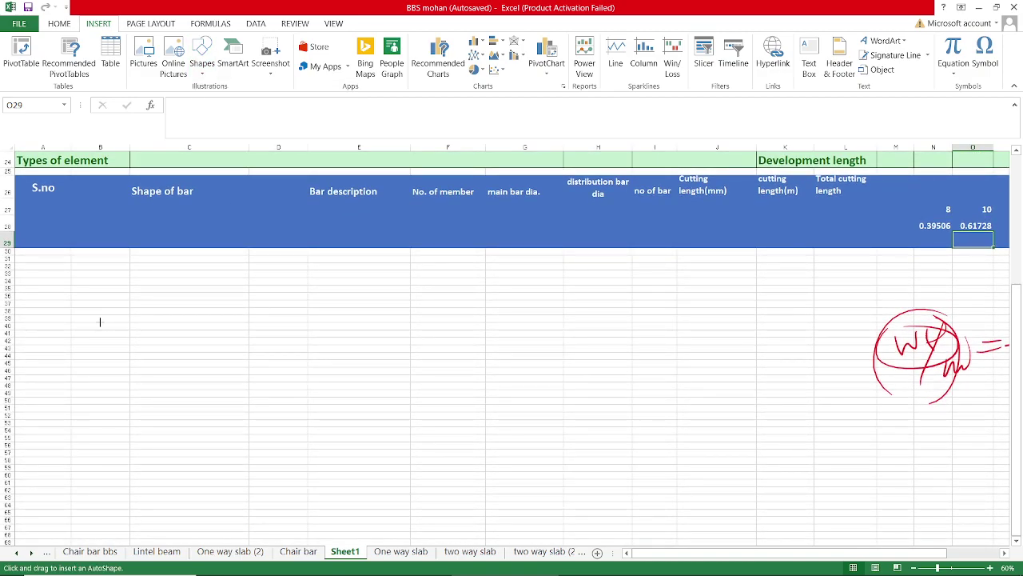
left_click_drag(100, 321, 241, 429)
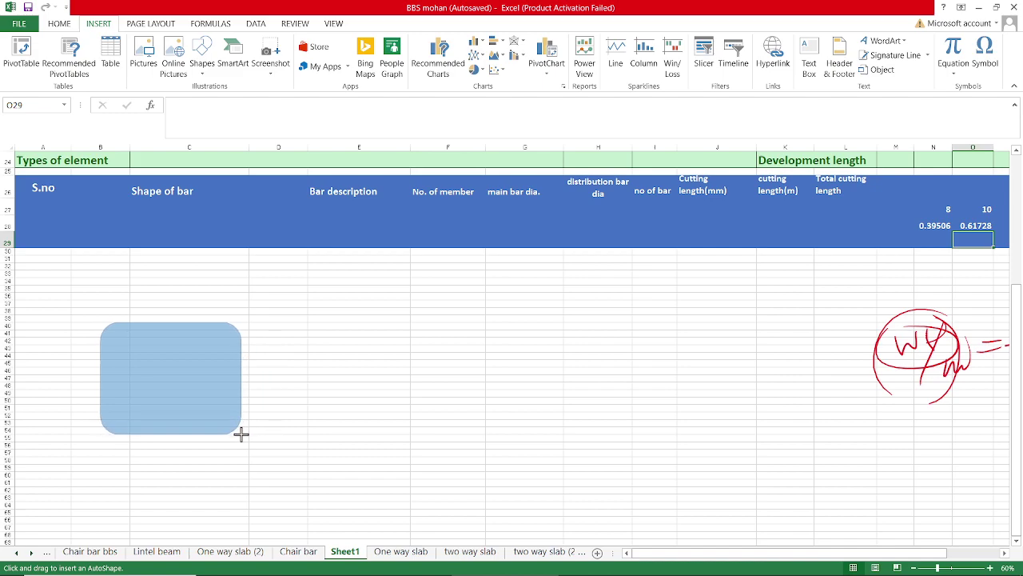
left_click_drag(242, 430, 241, 435)
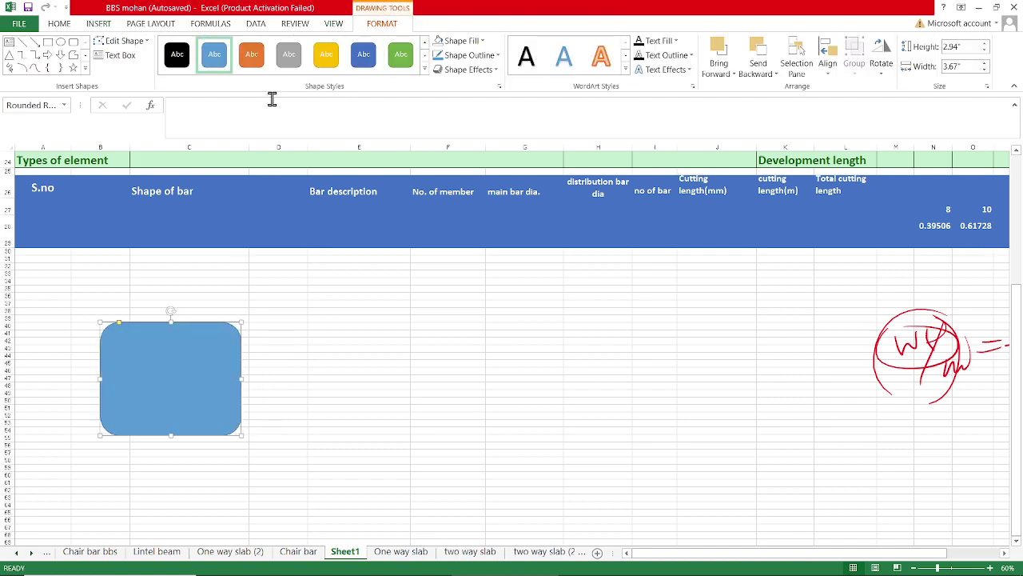
- Set the rounded rectangle to No Fill with a 6 pt blue outline
left_click(476, 41)
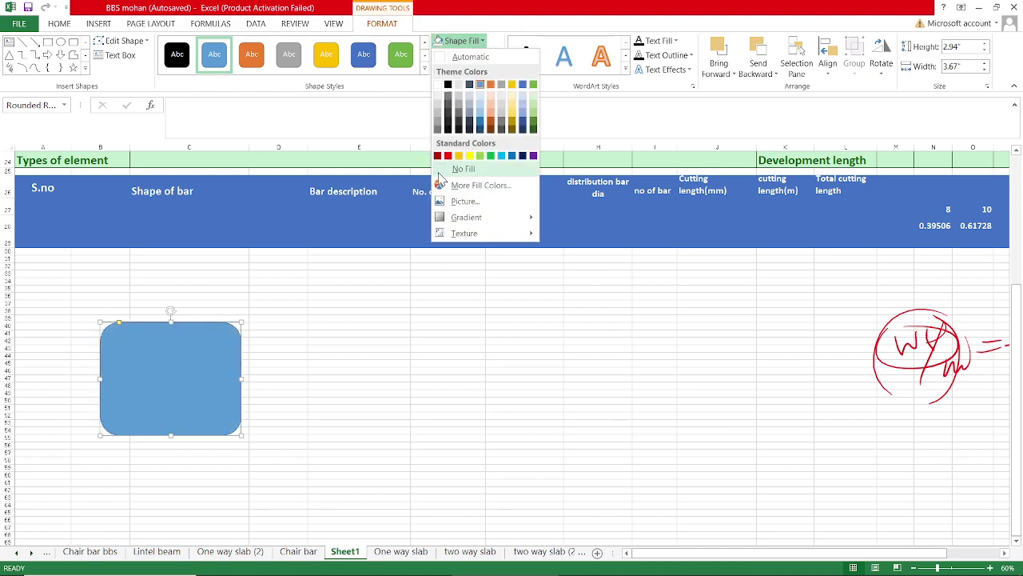
left_click(454, 170)
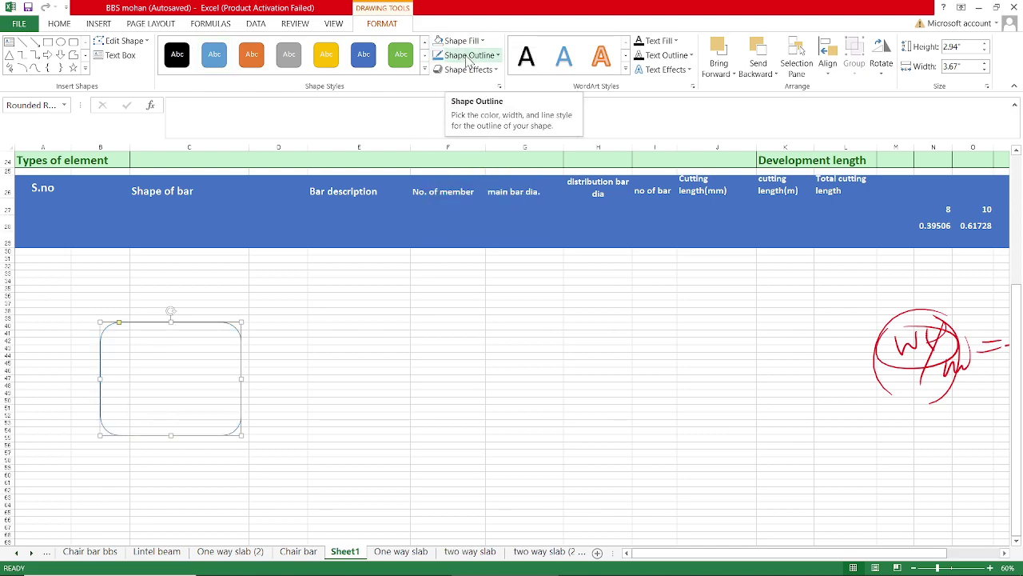
left_click(470, 56)
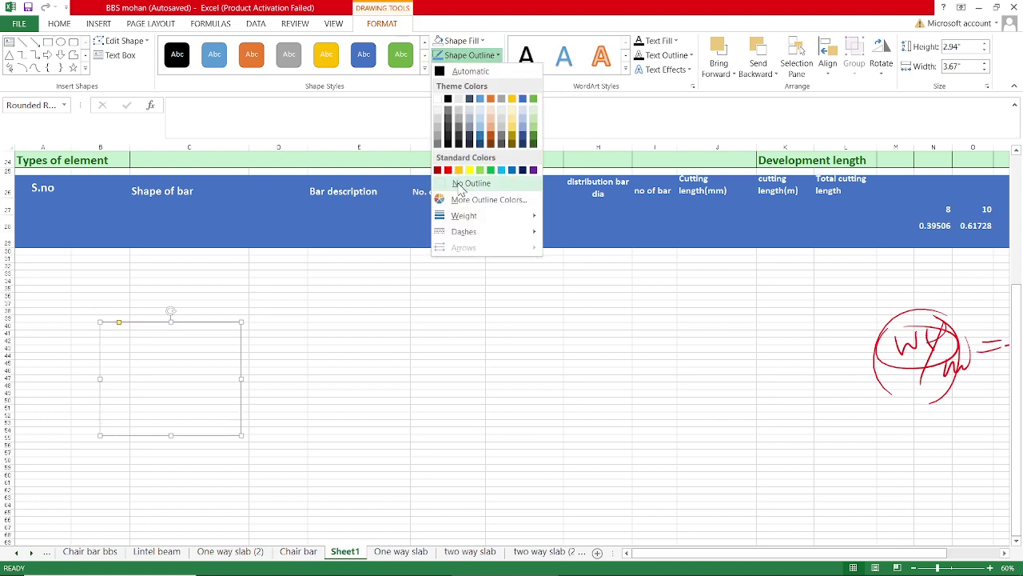
mouse_move(477, 222)
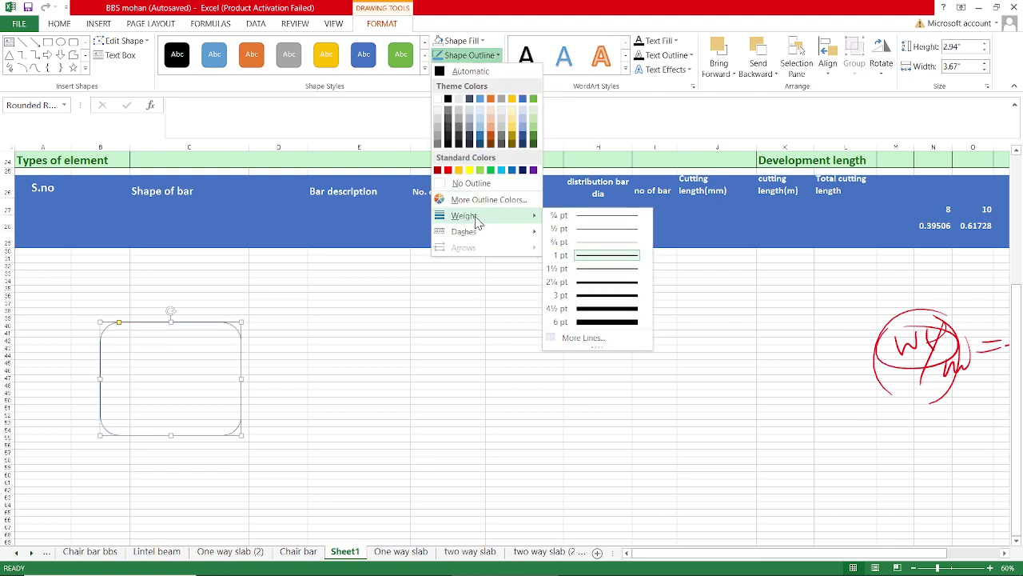
left_click(594, 323)
scroll(210, 352, "up", 3)
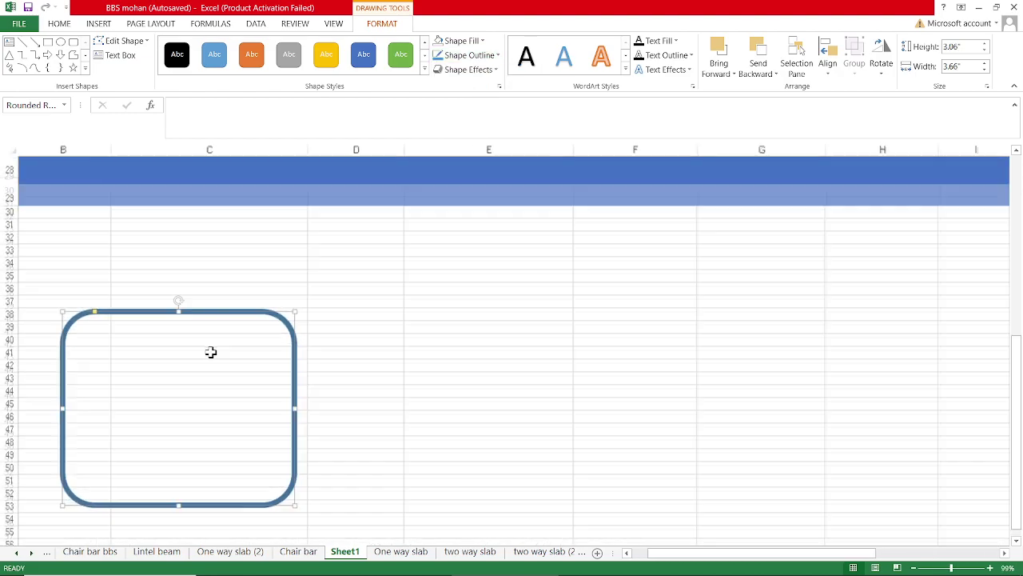
left_click(416, 358)
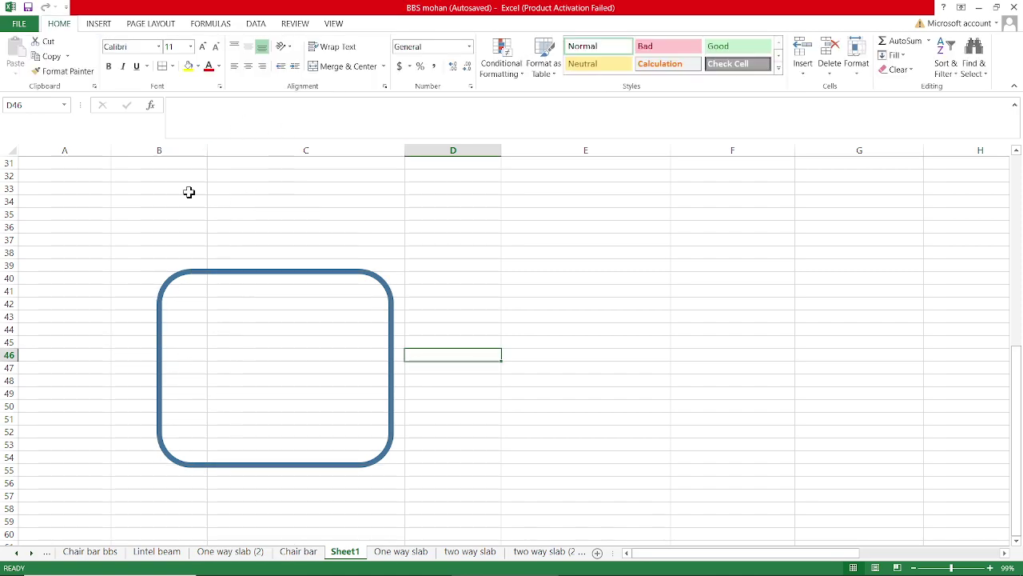
- Draw a thin rectangle bar, tilt it about 30 degrees, and place it on the square's top-left corner
left_click(101, 25)
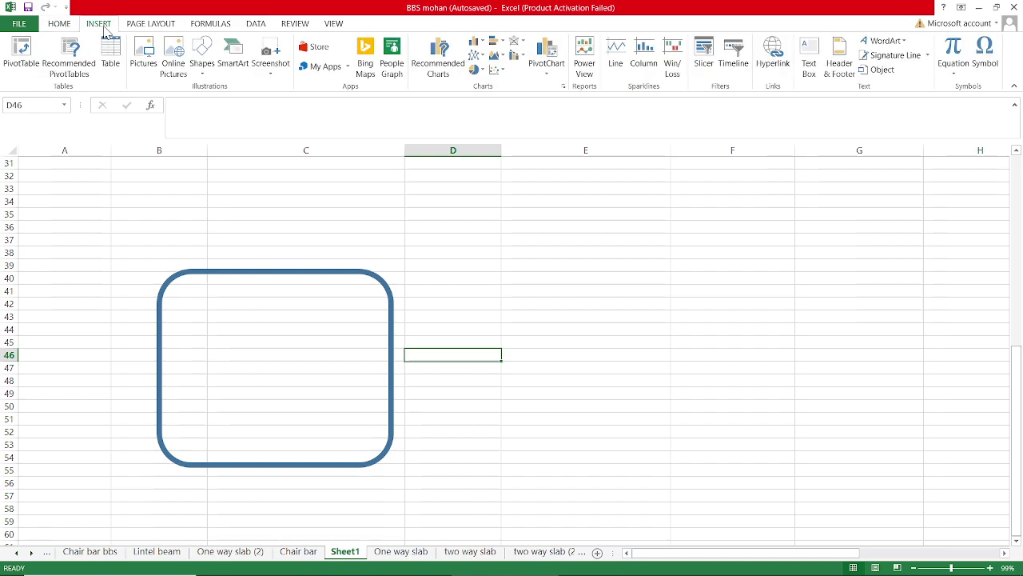
left_click(196, 66)
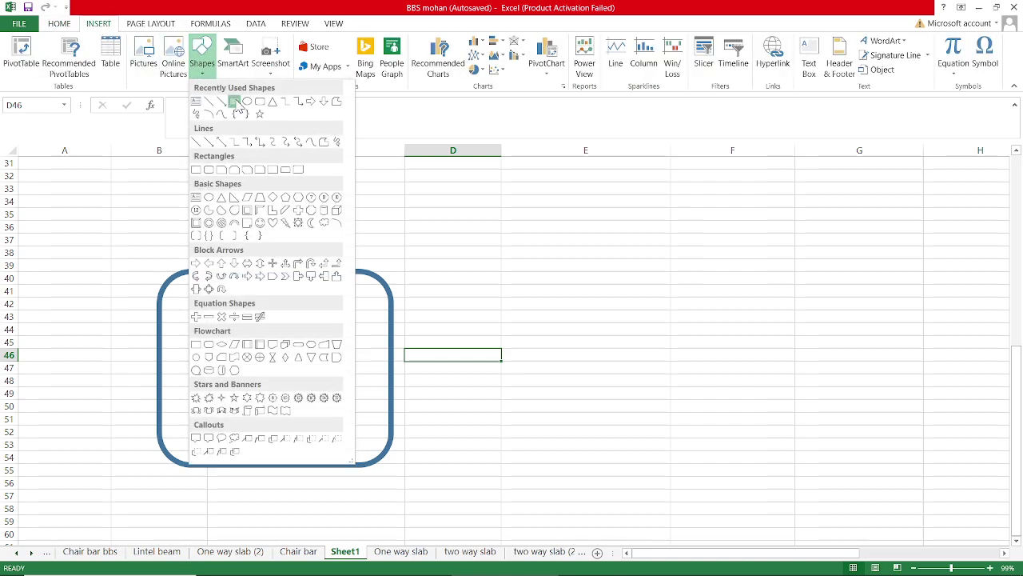
left_click(235, 101)
left_click_drag(286, 208, 352, 216)
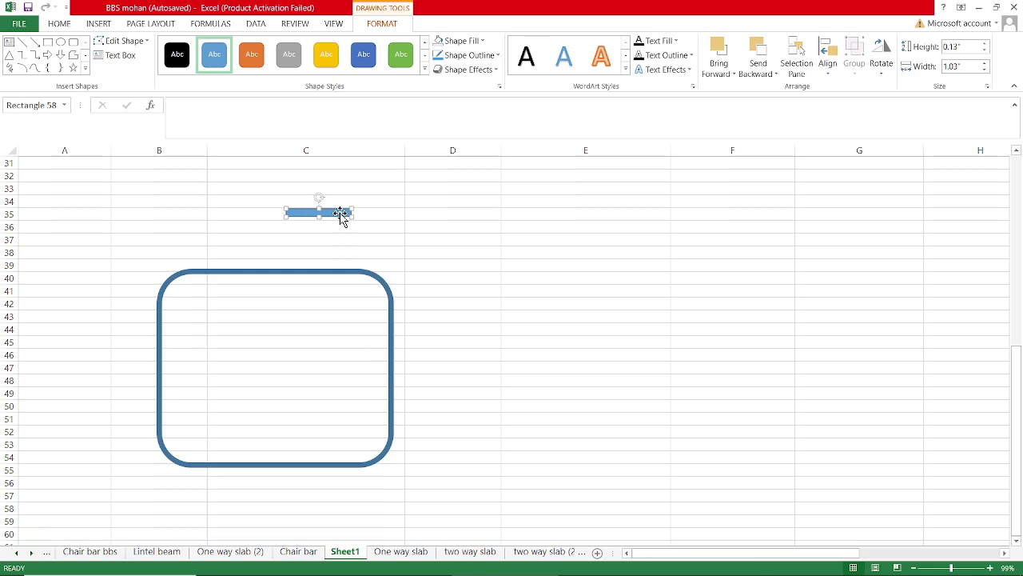
left_click_drag(318, 197, 333, 180)
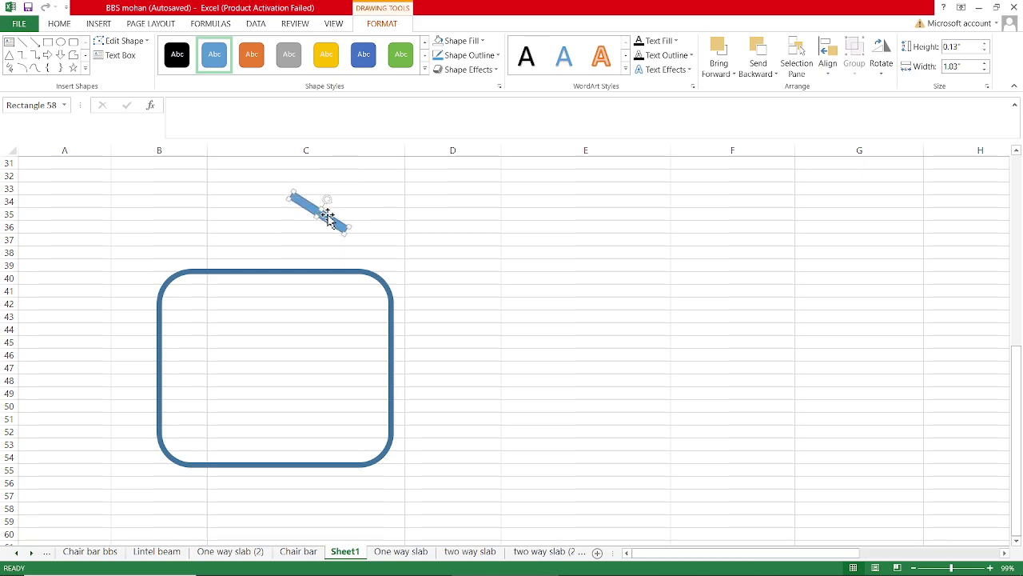
left_click_drag(324, 213, 196, 314)
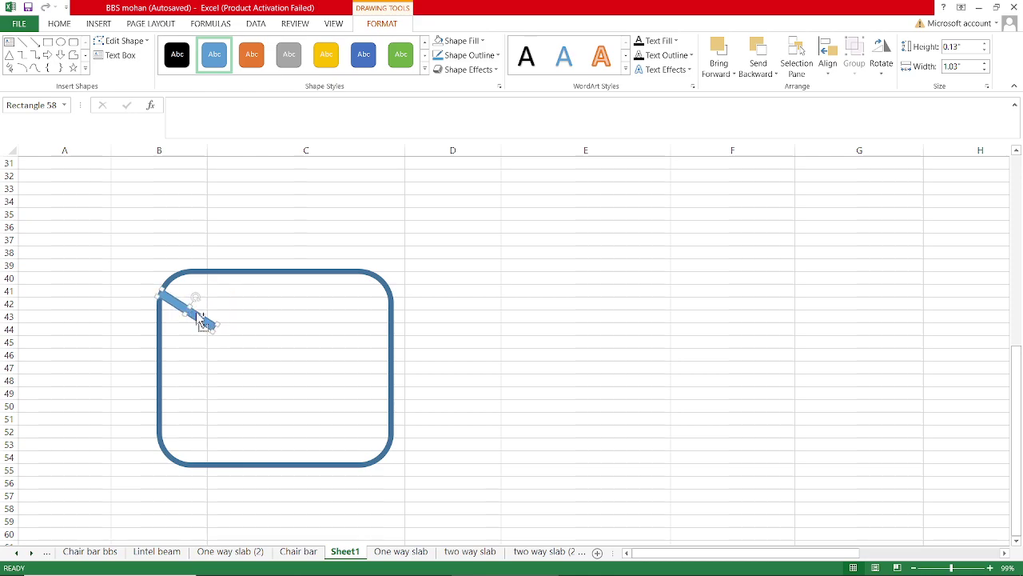
- Copy the tilted bar and make both bars slightly steeper
mouse_move(200, 318)
left_mouse_down("ctrl")
mouse_move(206, 324)
mouse_move(221, 289)
left_mouse_up("ctrl")
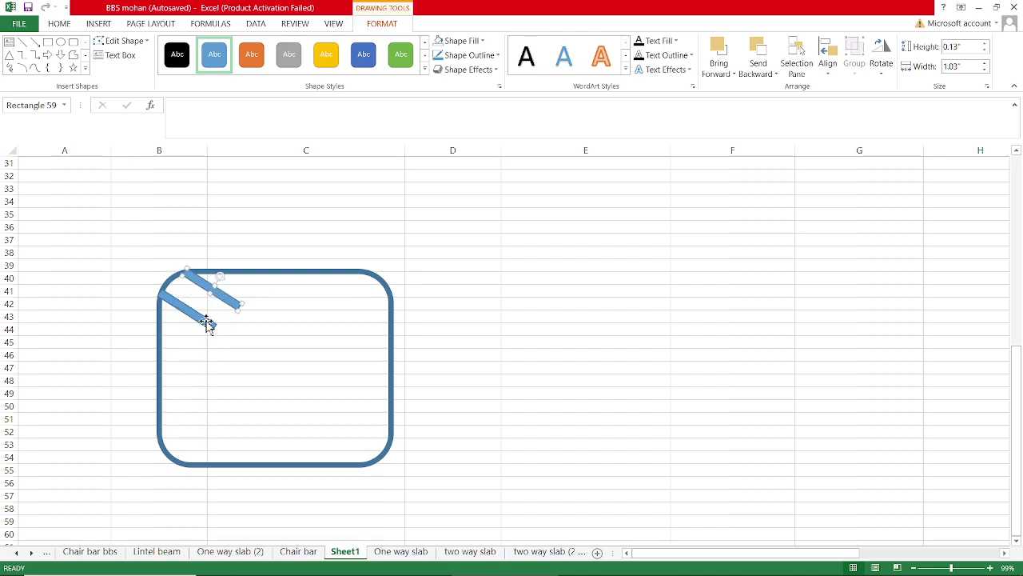
left_click(207, 322)
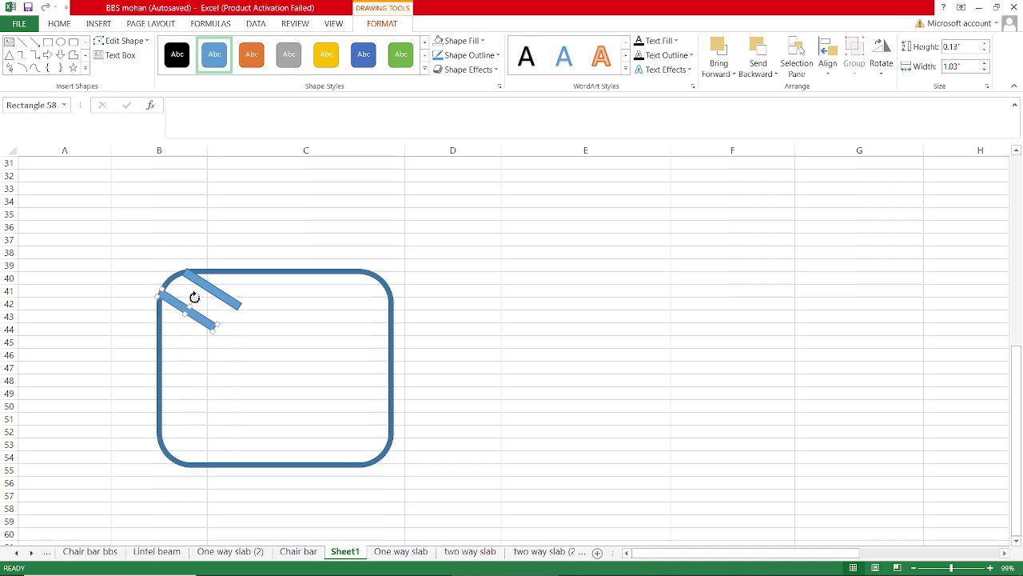
left_click_drag(194, 297, 197, 297)
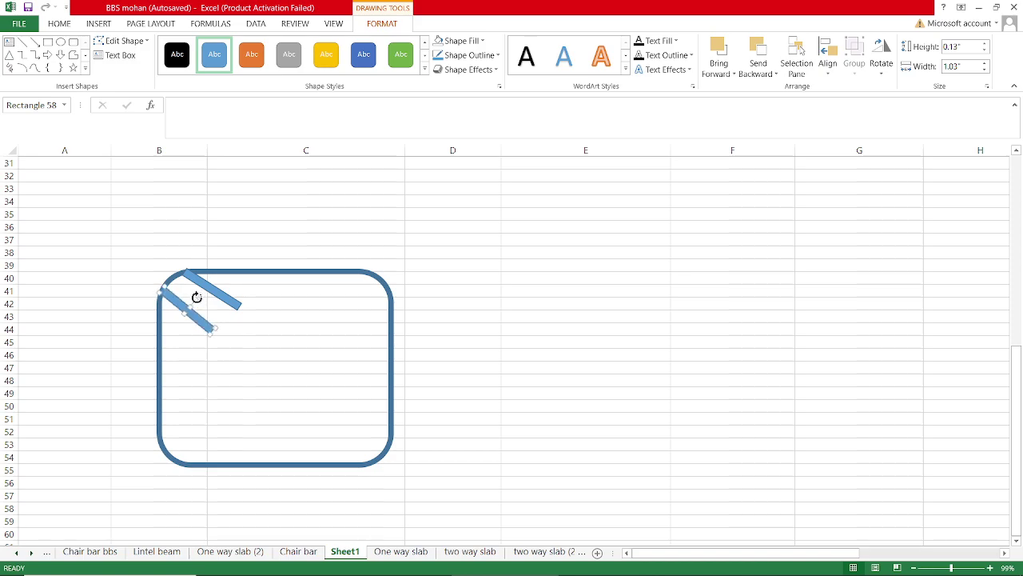
left_click(218, 290)
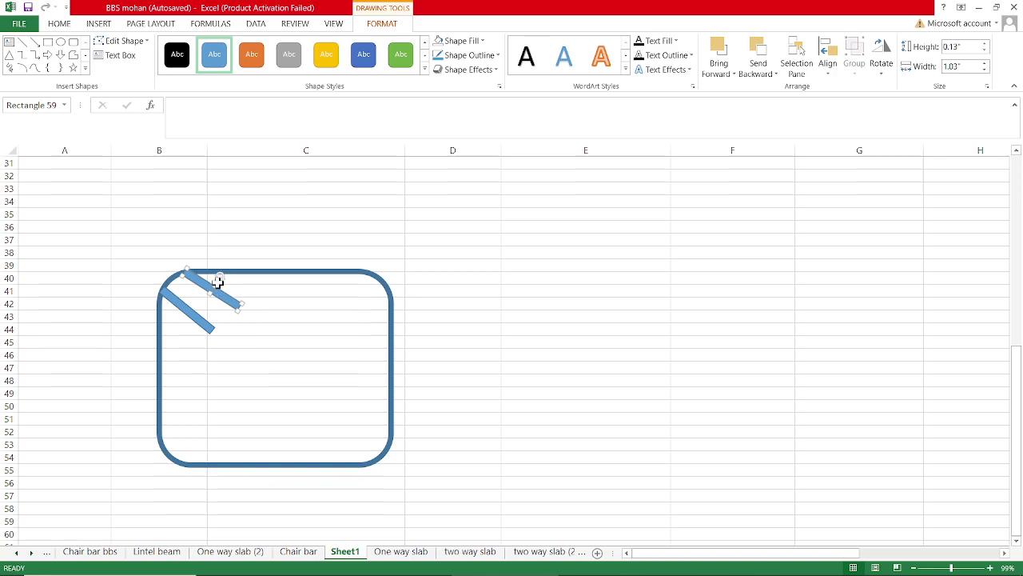
left_click_drag(218, 277, 221, 282)
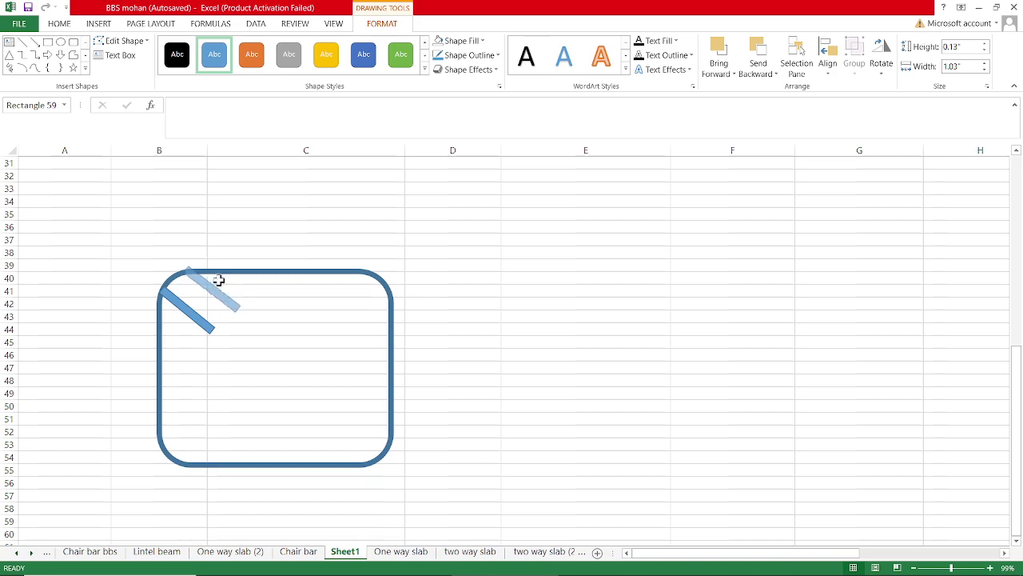
left_click_drag(222, 282, 219, 279)
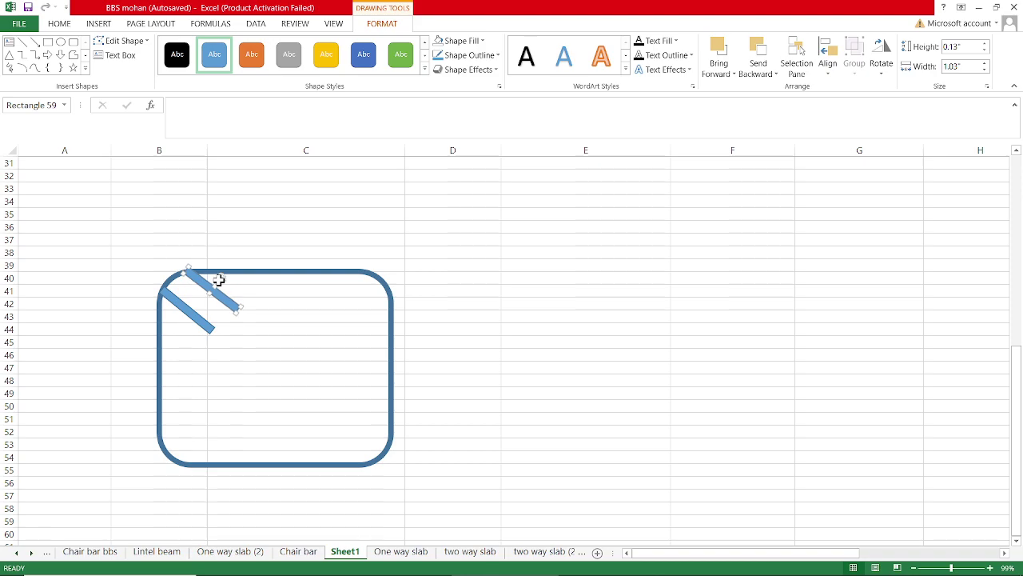
- Nudge the upper and lower bars into position at the corner as hook ends
key("Left")
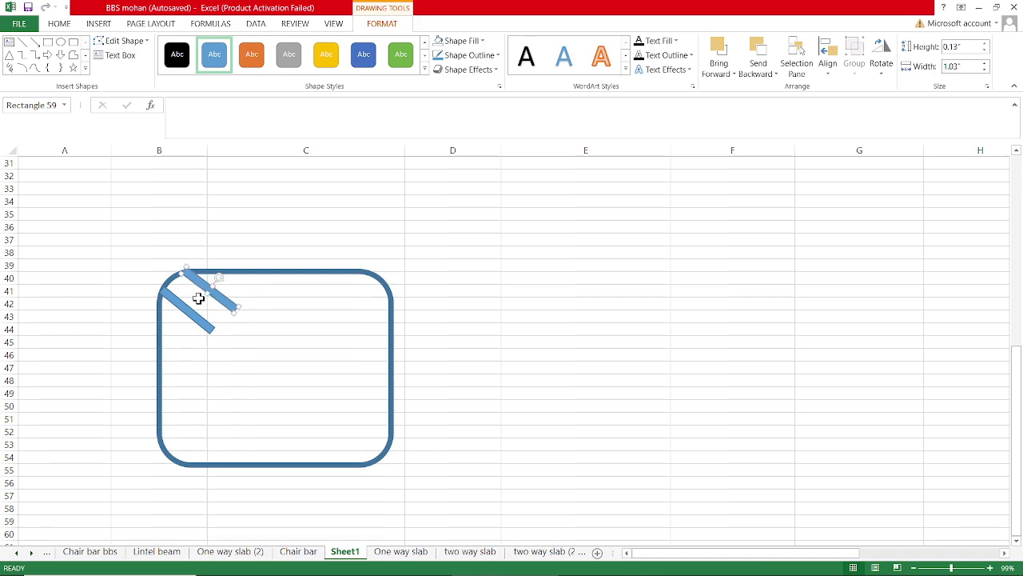
left_click(193, 309)
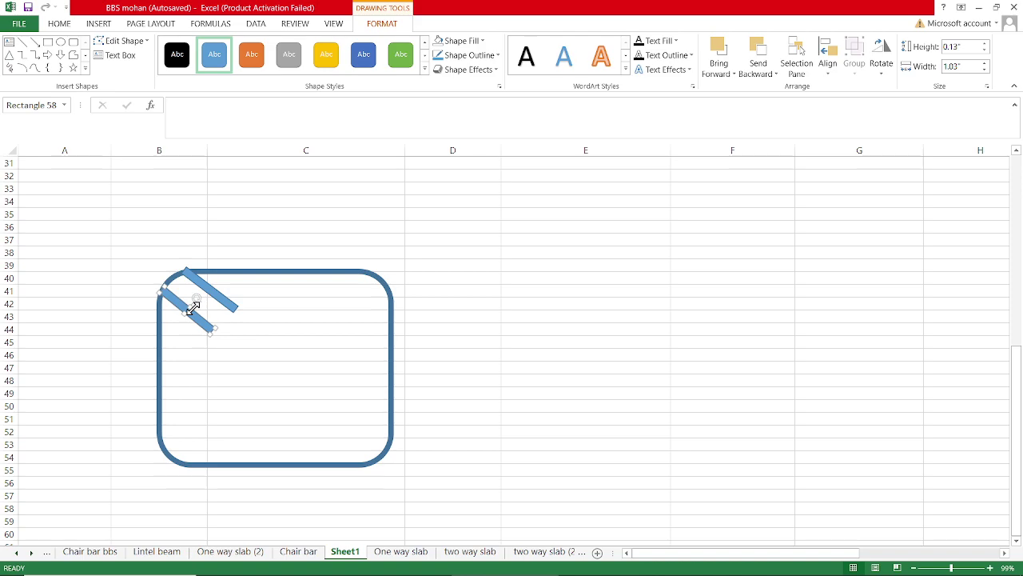
left_click_drag(192, 309, 192, 307)
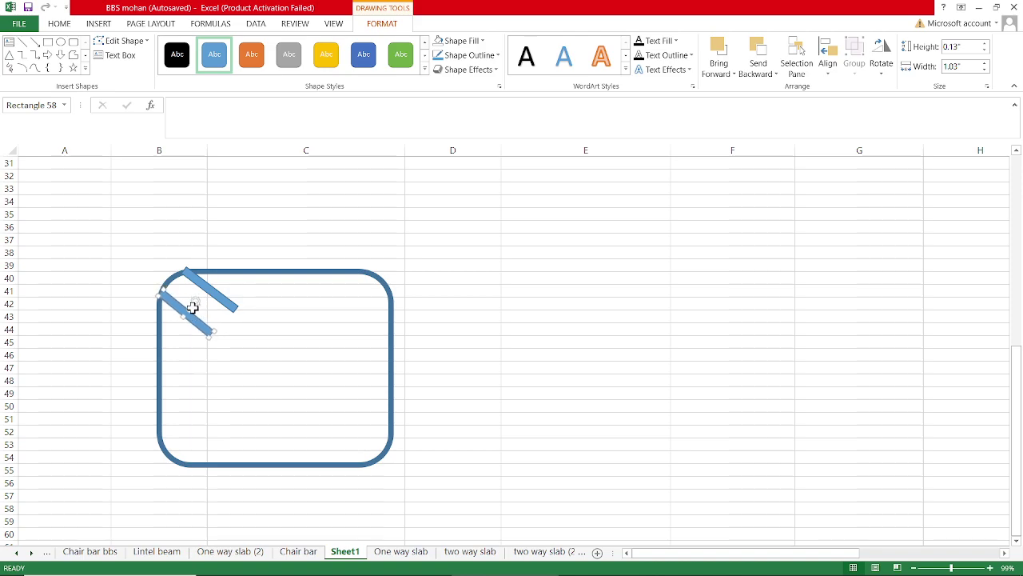
left_click(213, 298)
left_click_drag(213, 297, 211, 299)
- Deselect the hook bars, scroll the view, and pick the isosceles triangle from Shapes
left_click(322, 189)
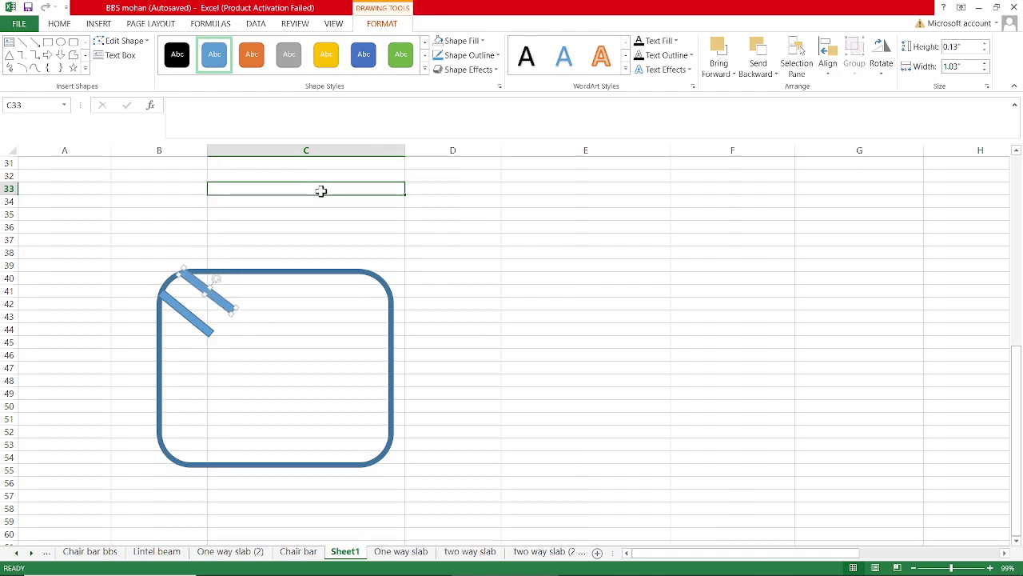
scroll(311, 331, "down", 1, "ctrl")
scroll(311, 332, "down", 1, "ctrl")
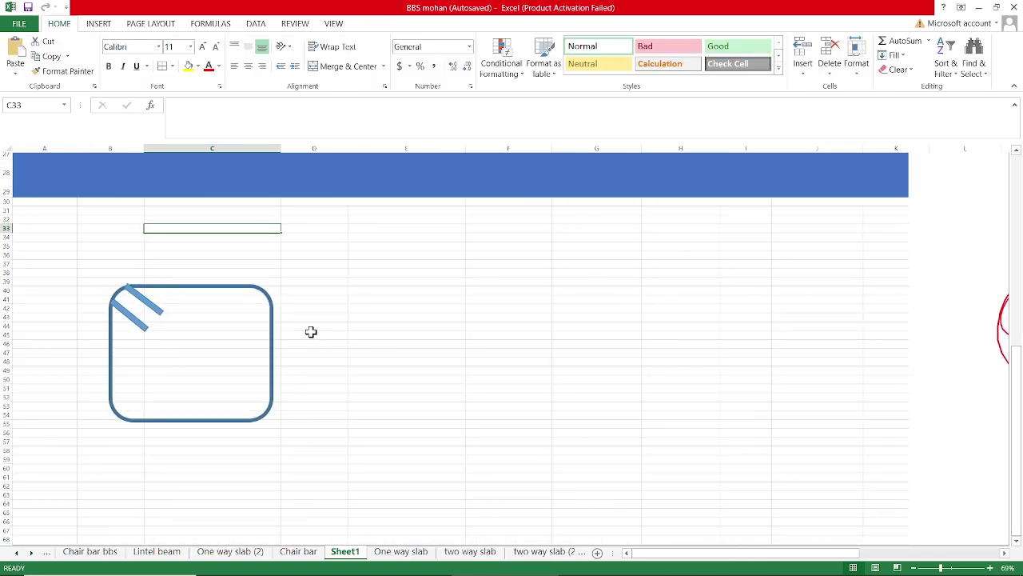
scroll(200, 318, "down", 1, "ctrl")
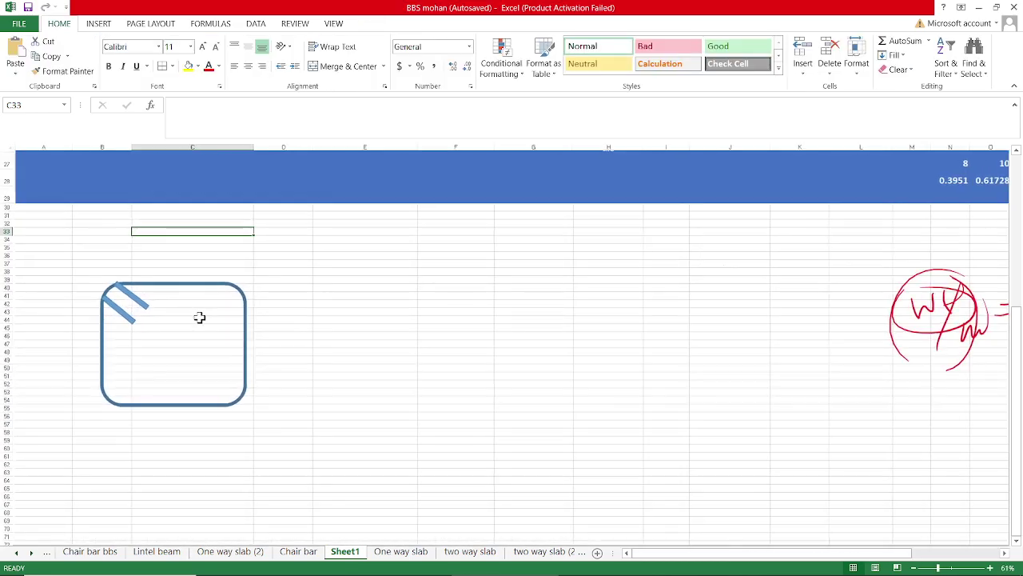
left_click(99, 24)
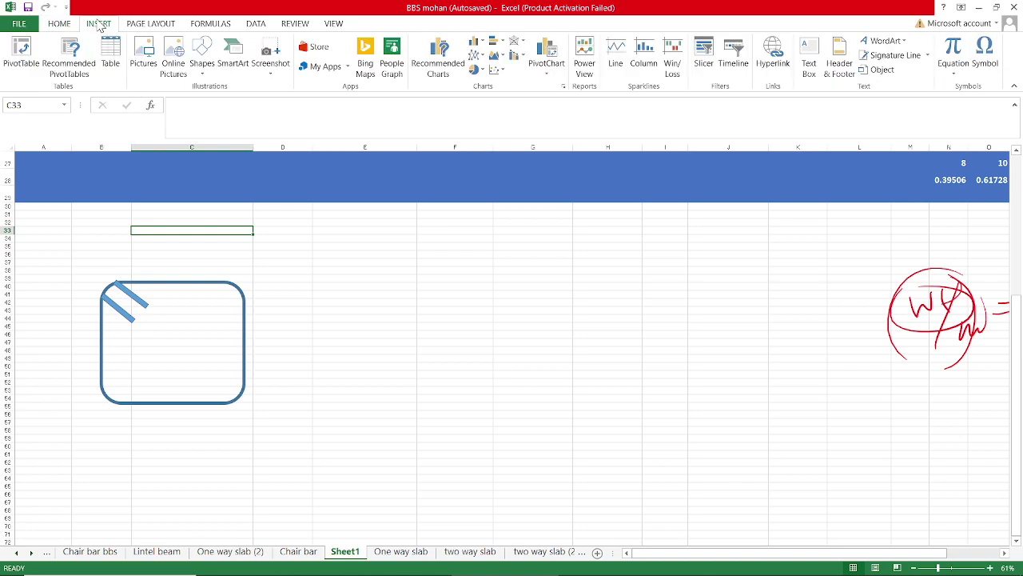
left_click(203, 70)
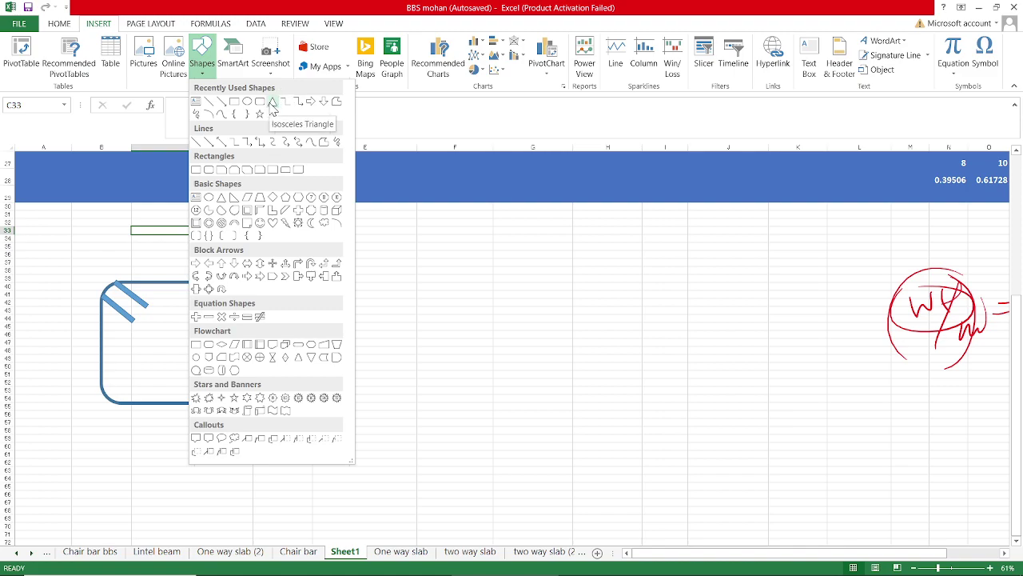
left_click(272, 102)
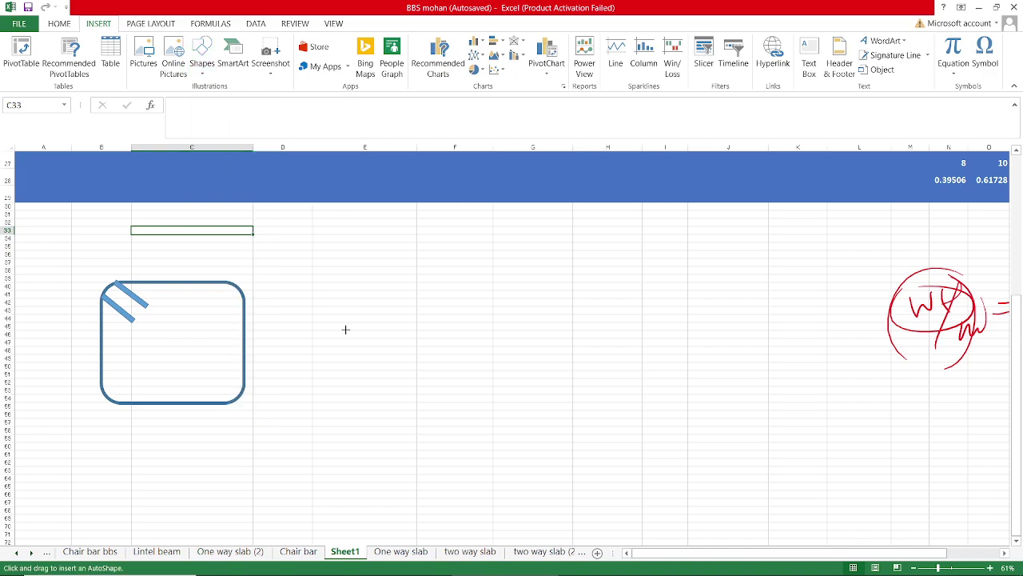
- Draw a large triangle right of the stirrup with No Fill and a thick outline
left_click_drag(341, 315, 523, 465)
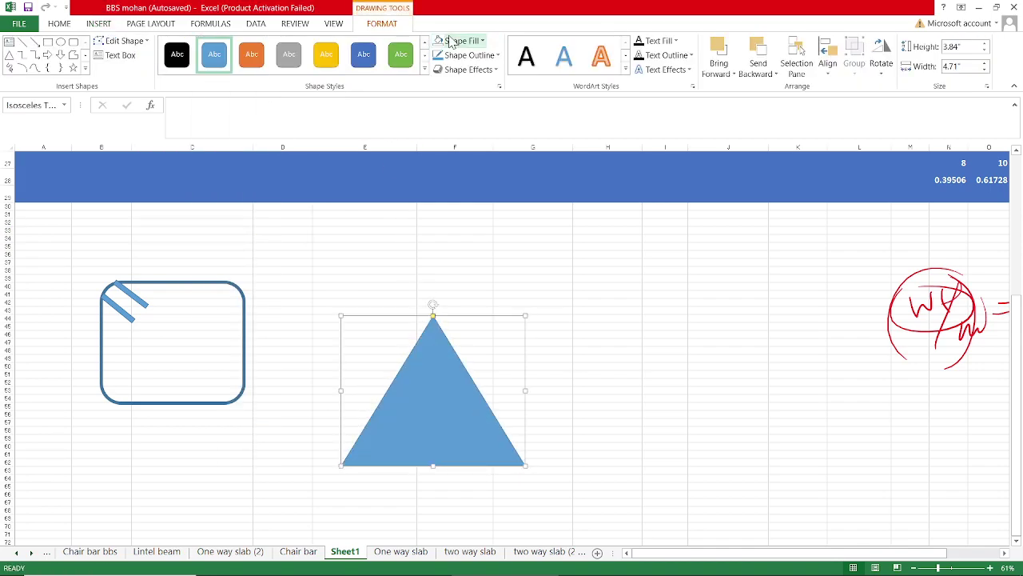
left_click(450, 41)
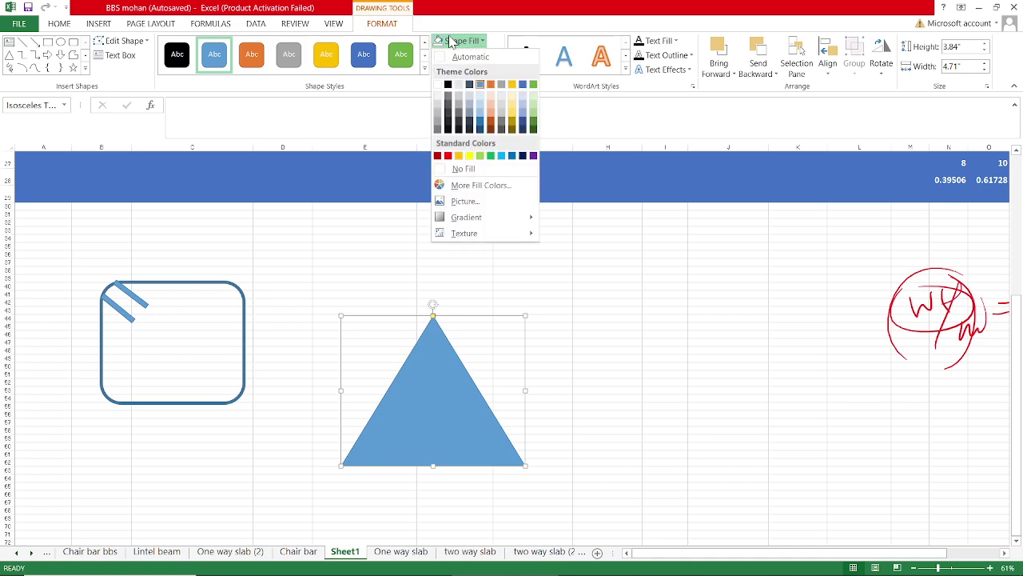
left_click(465, 169)
left_click(455, 60)
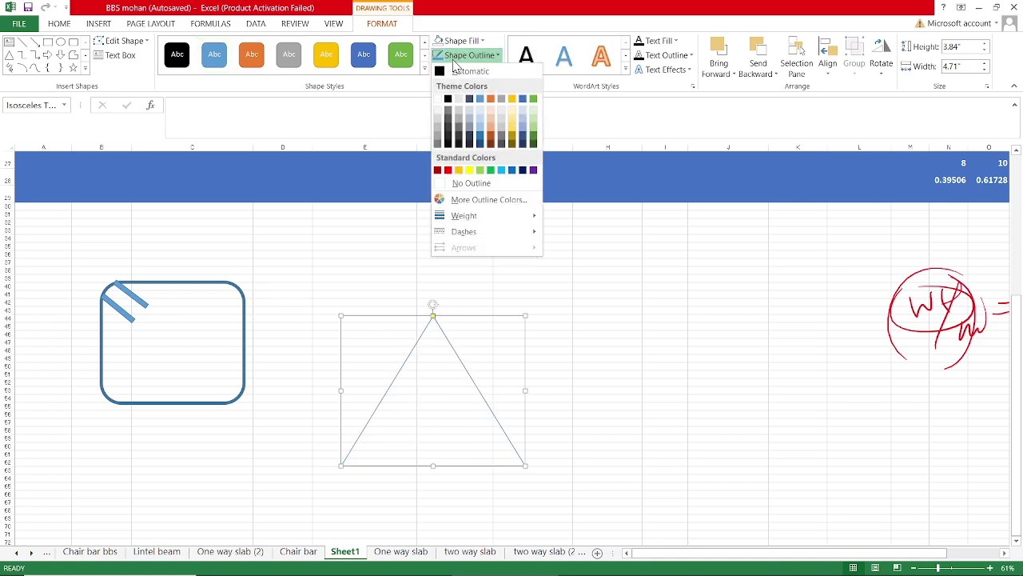
mouse_move(466, 215)
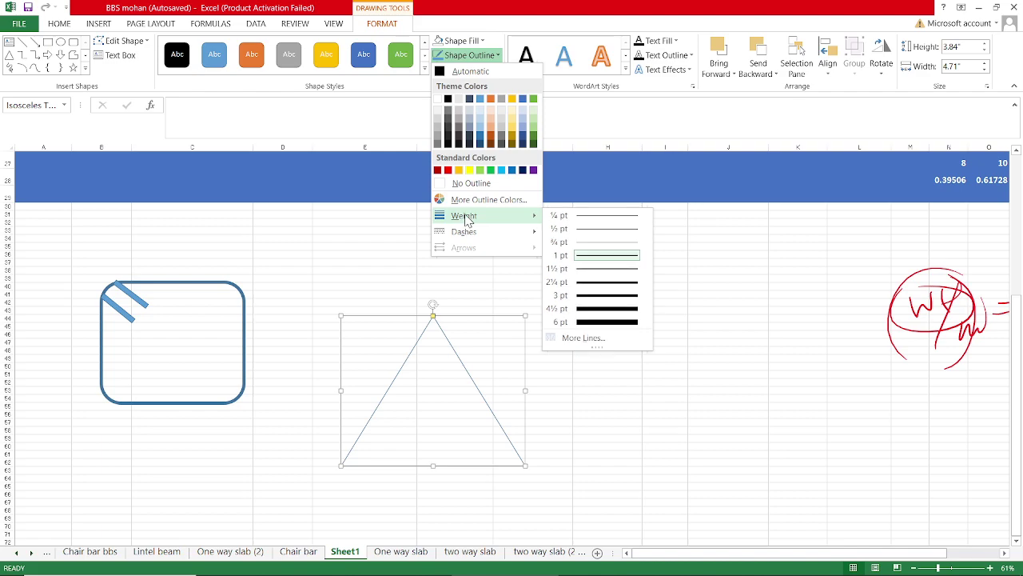
left_click(620, 322)
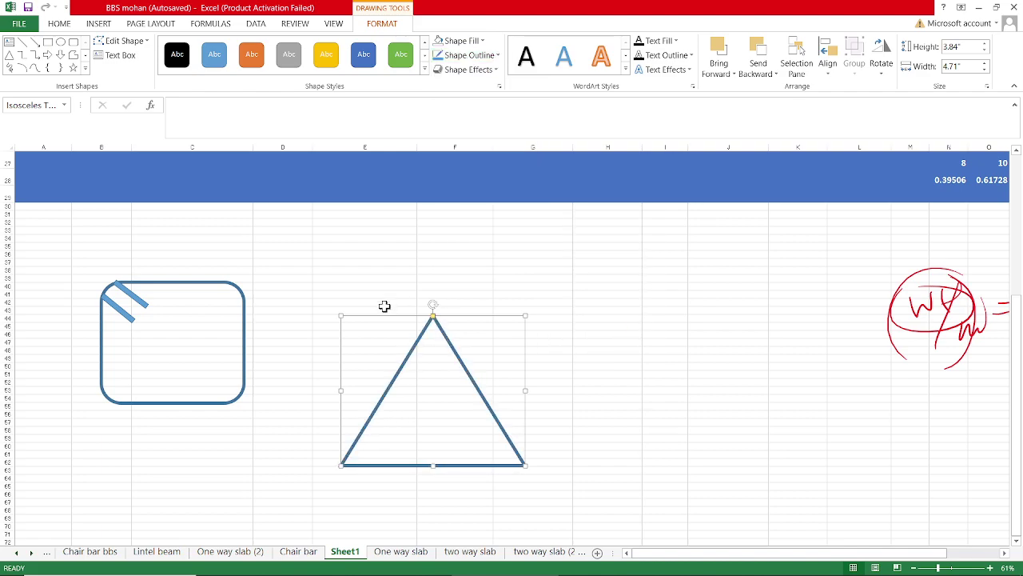
left_click(355, 272)
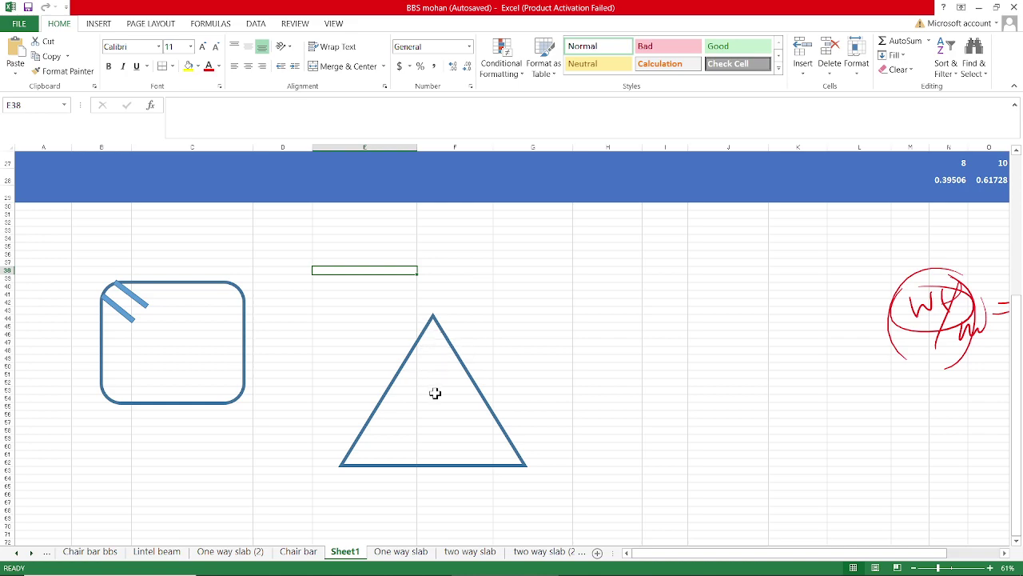
- Scroll down to the empty rows and pick the plain Rectangle from Shapes
scroll(355, 367, "down", 1)
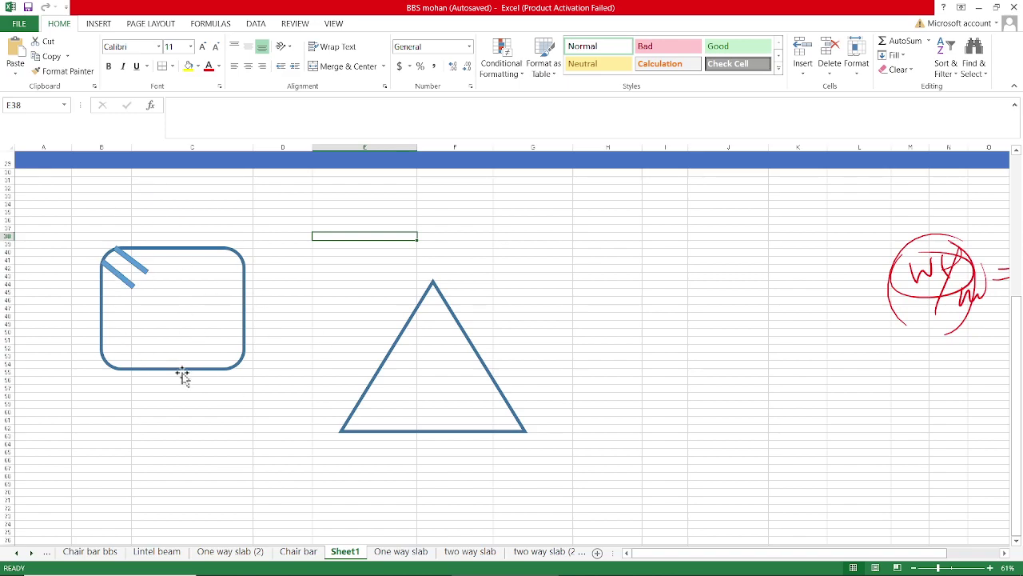
scroll(216, 342, "up", 5)
scroll(217, 342, "down", 15)
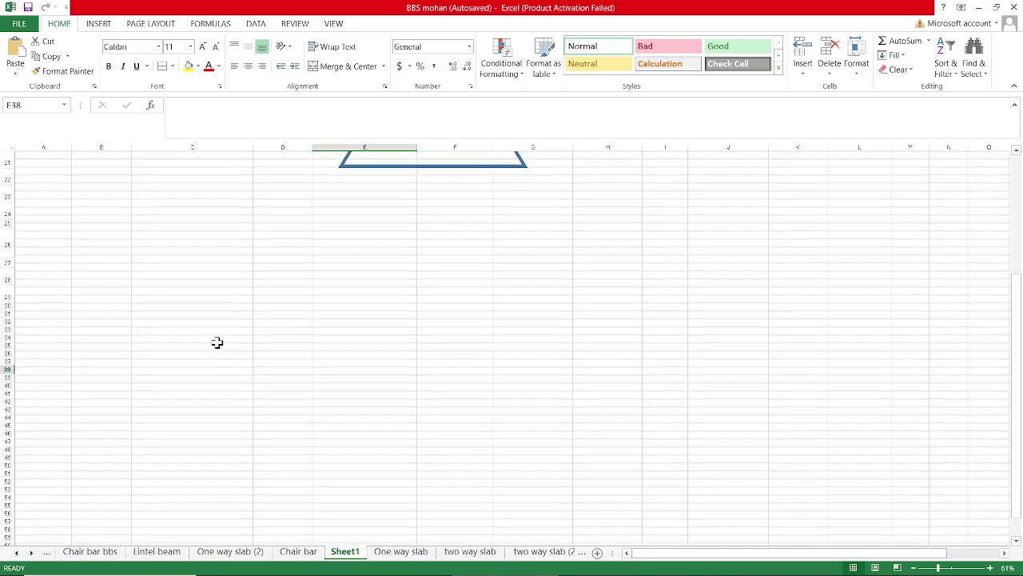
scroll(217, 342, "down", 1)
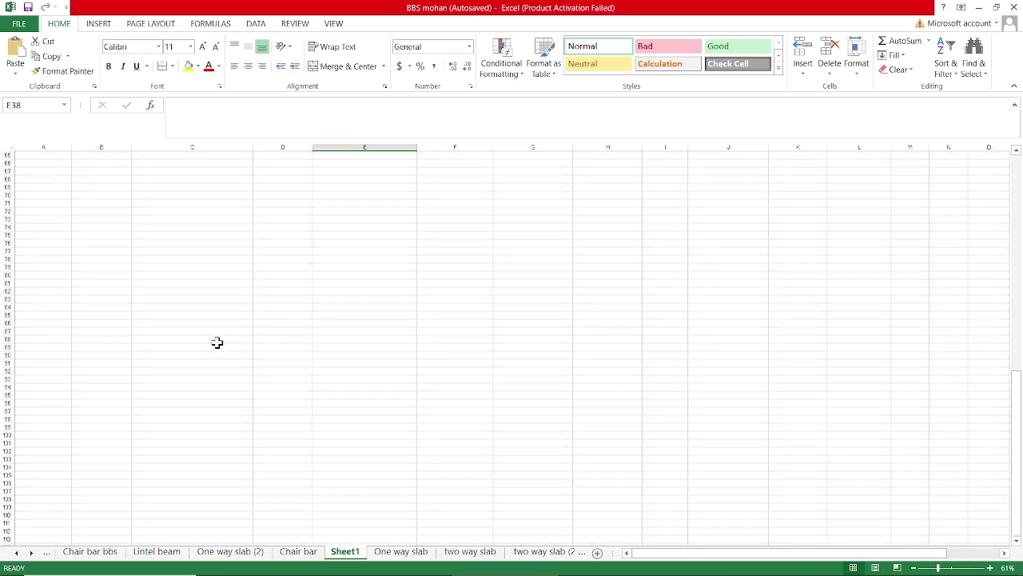
left_click(99, 23)
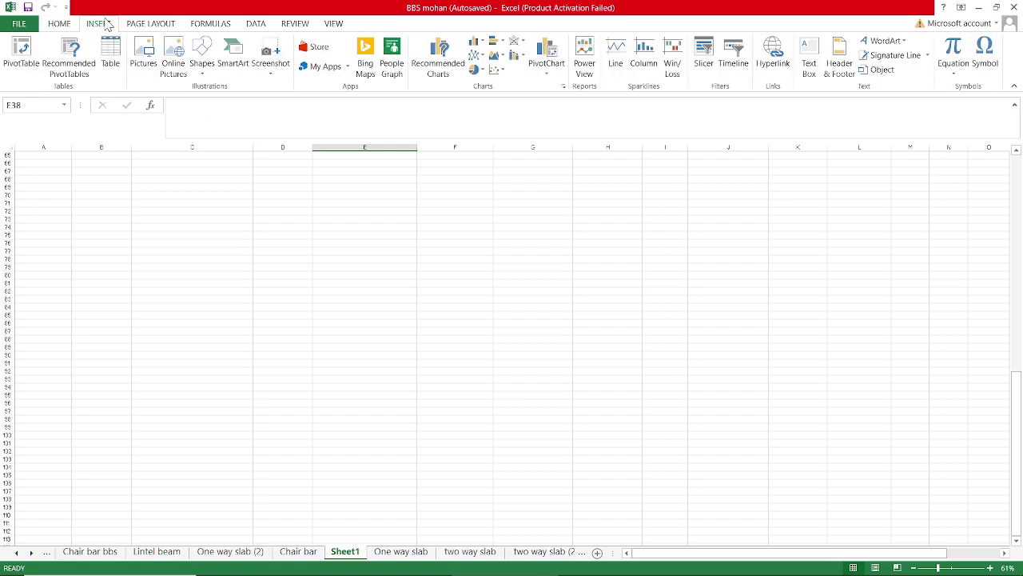
left_click(212, 70)
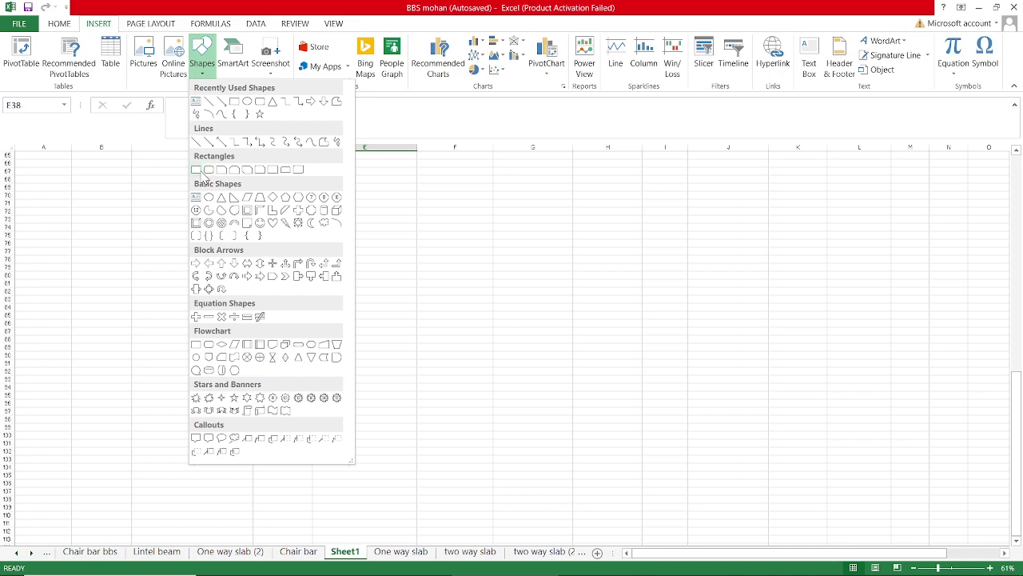
left_click(198, 169)
- Draw a long thin horizontal bar, duplicate it with Ctrl+D, and space the copies downward
scroll(230, 290, "down", 1)
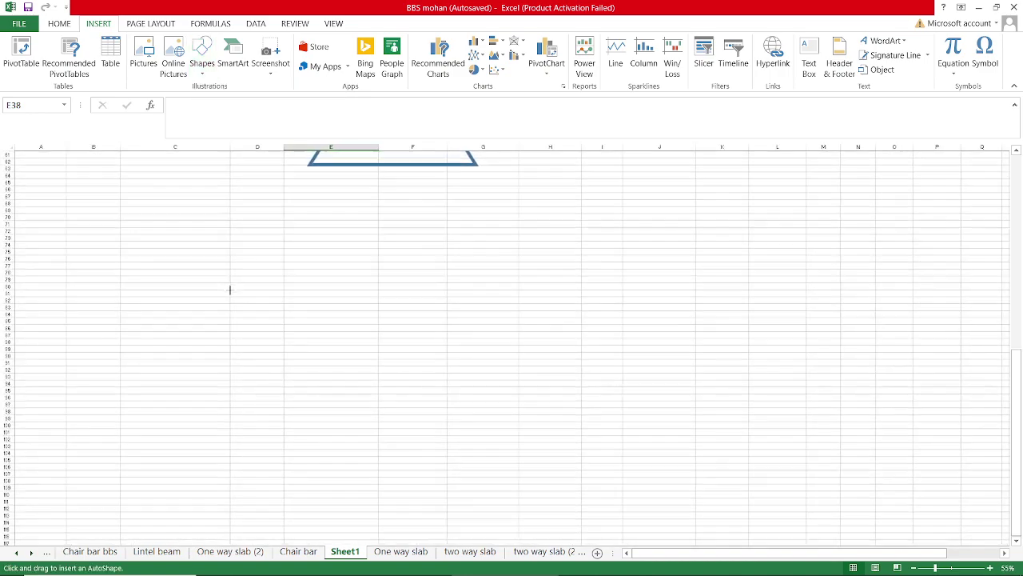
left_click_drag(204, 278, 533, 288)
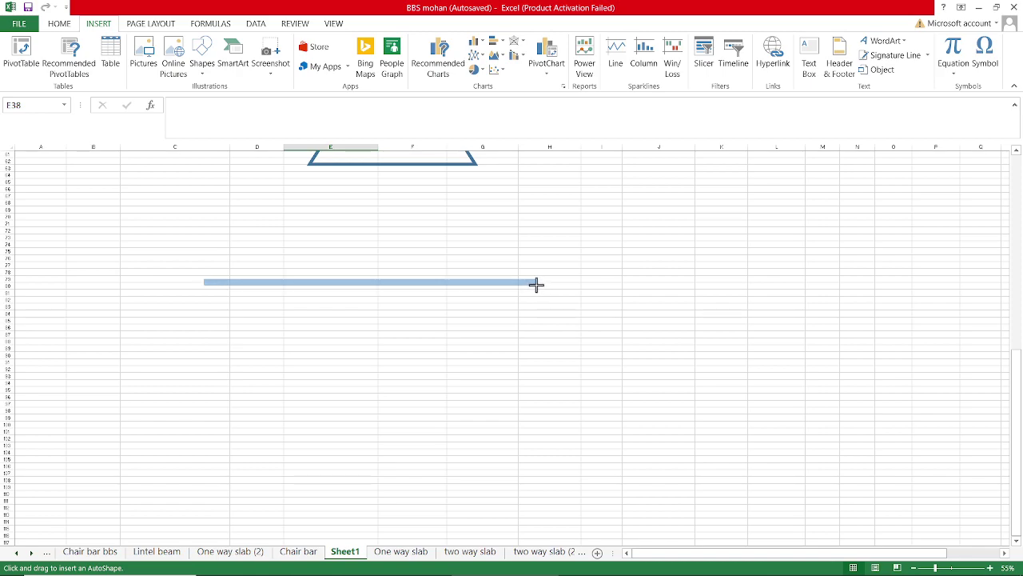
left_click_drag(532, 287, 535, 284)
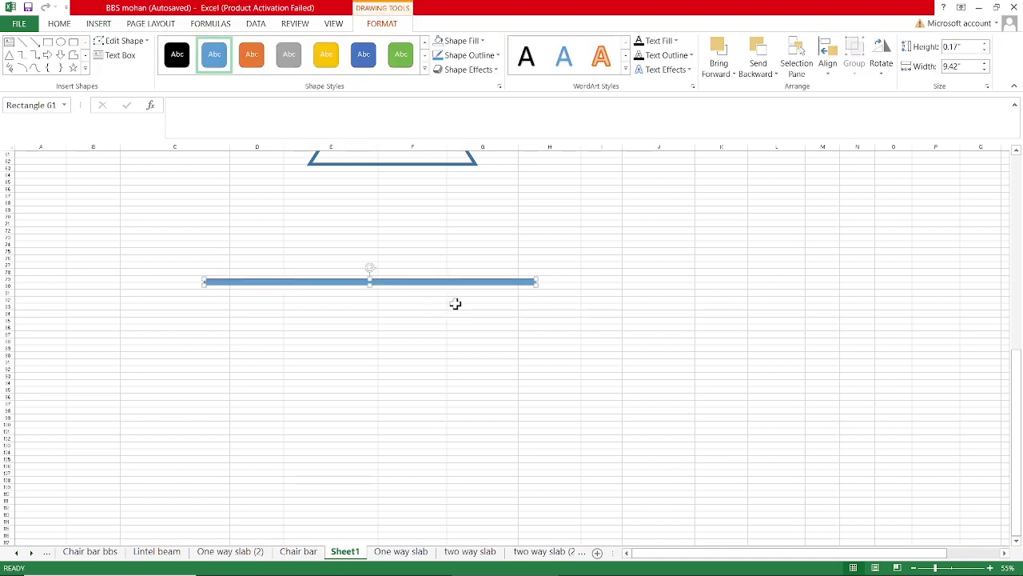
key("ctrl+d")
key("ctrl+d")
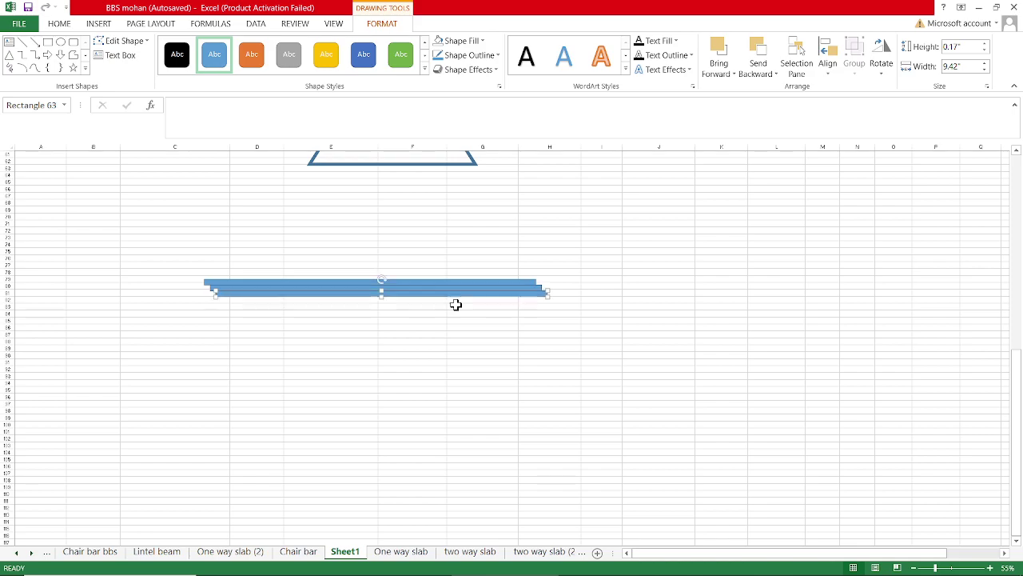
key("ctrl+d")
left_click_drag(426, 304, 414, 350)
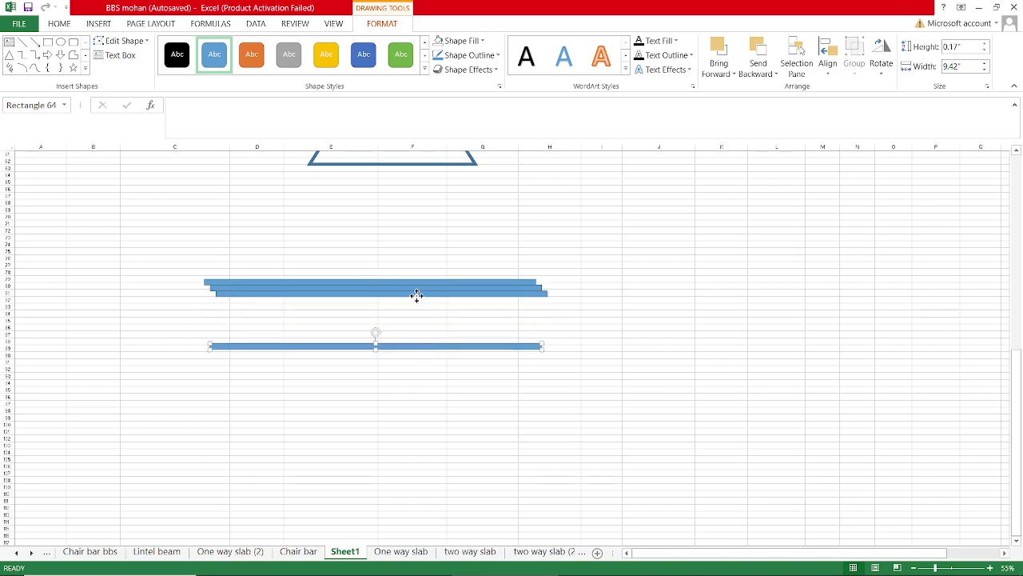
left_click_drag(417, 294, 413, 323)
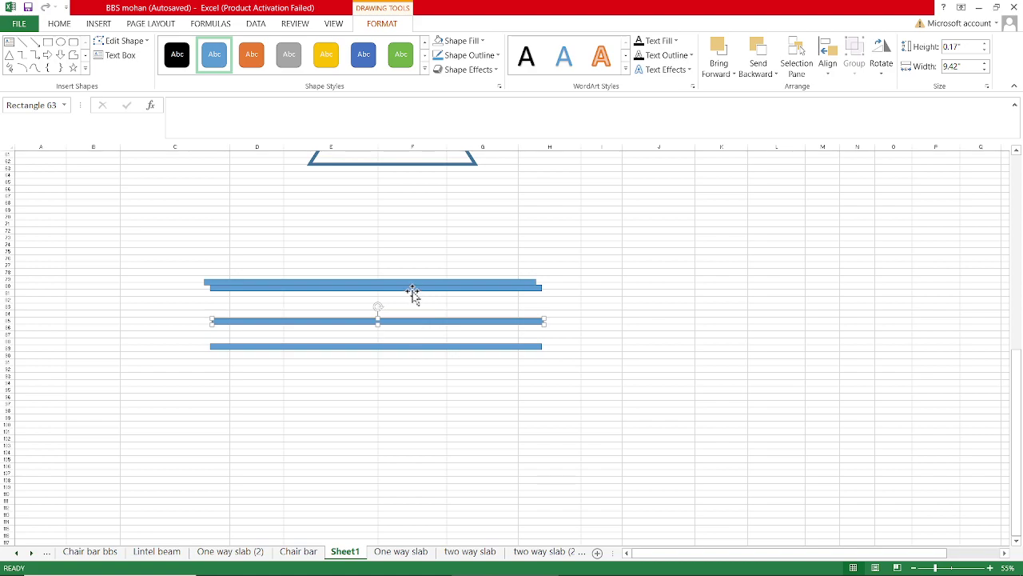
left_click_drag(408, 289, 408, 308)
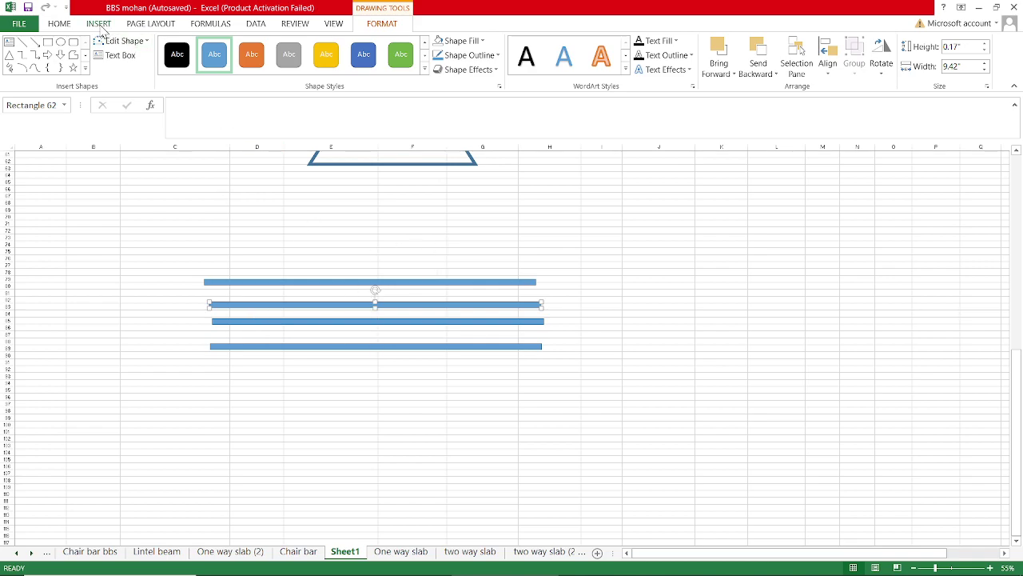
- Open the Shapes gallery on Insert, then close it without choosing a shape
left_click(100, 26)
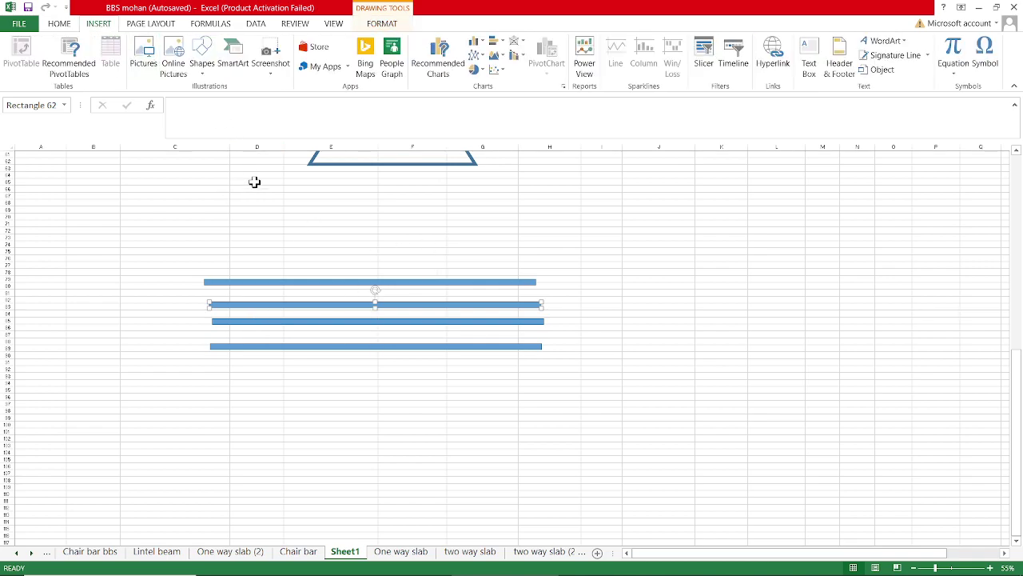
left_click(205, 70)
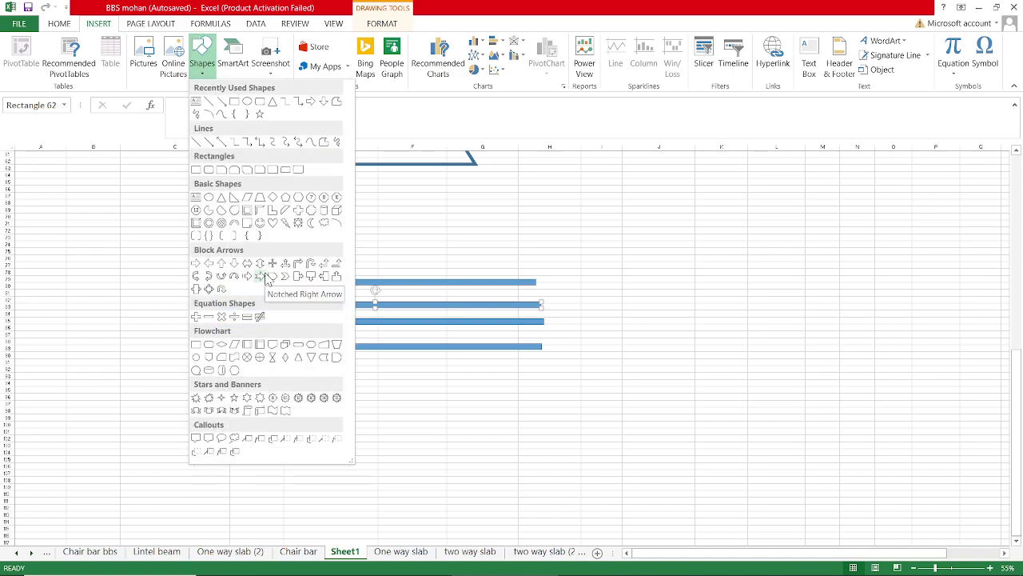
left_click(439, 245)
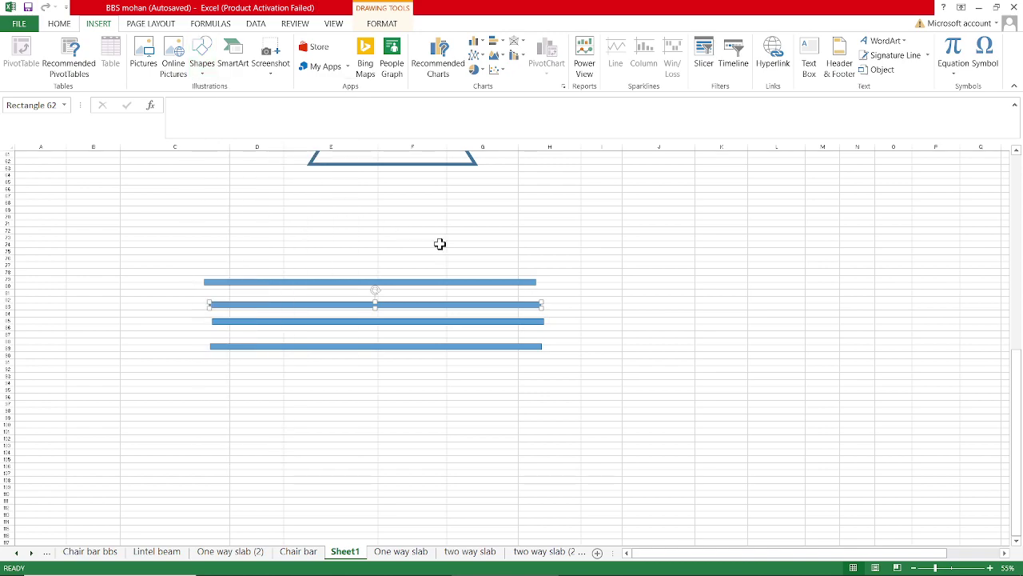
scroll(439, 243, "up", 10)
scroll(439, 244, "up", 15)
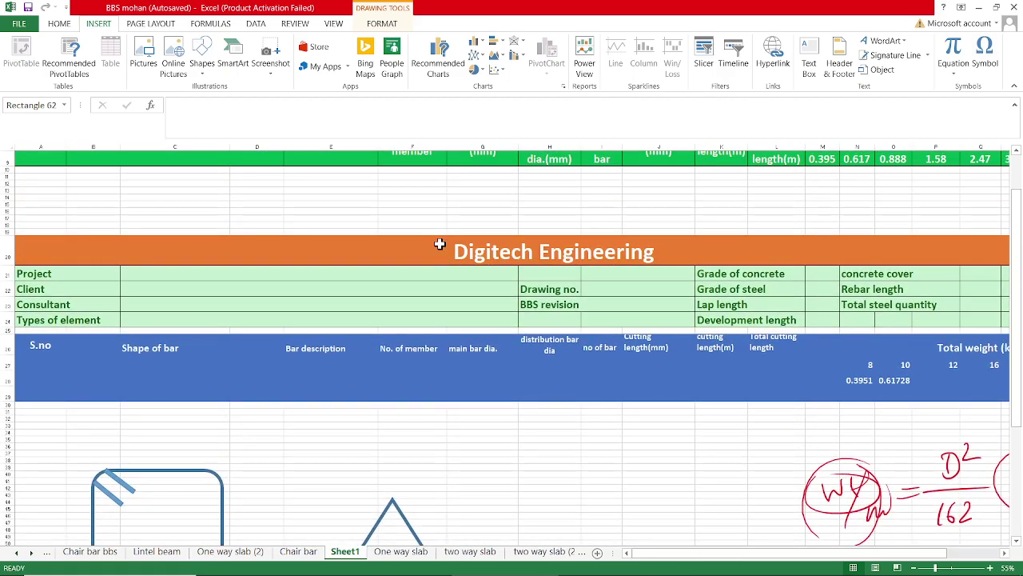
scroll(440, 244, "down", 2)
scroll(440, 244, "up", 7)
scroll(439, 244, "down", 1, "ctrl")
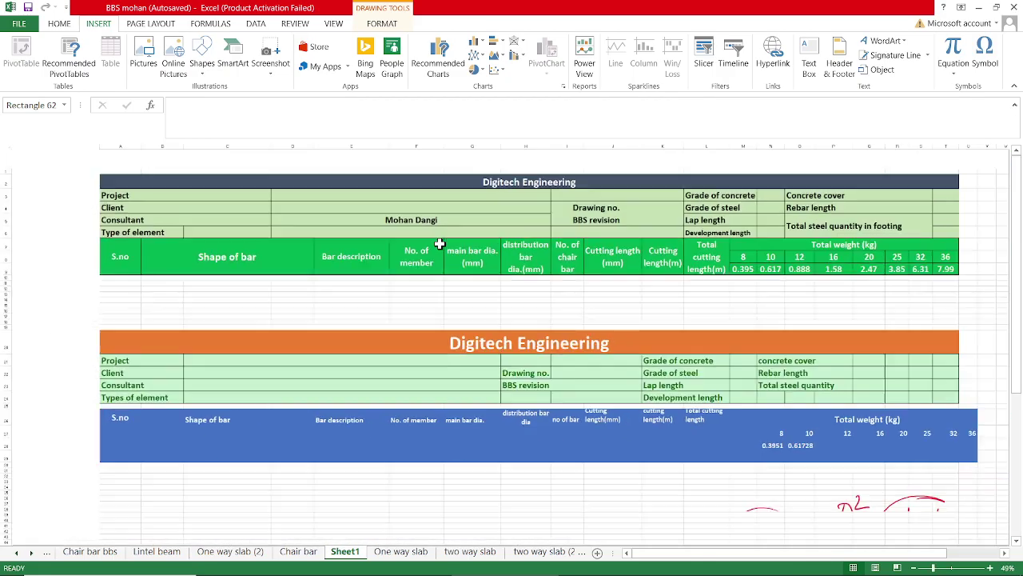
scroll(107, 297, "down", 1, "ctrl")
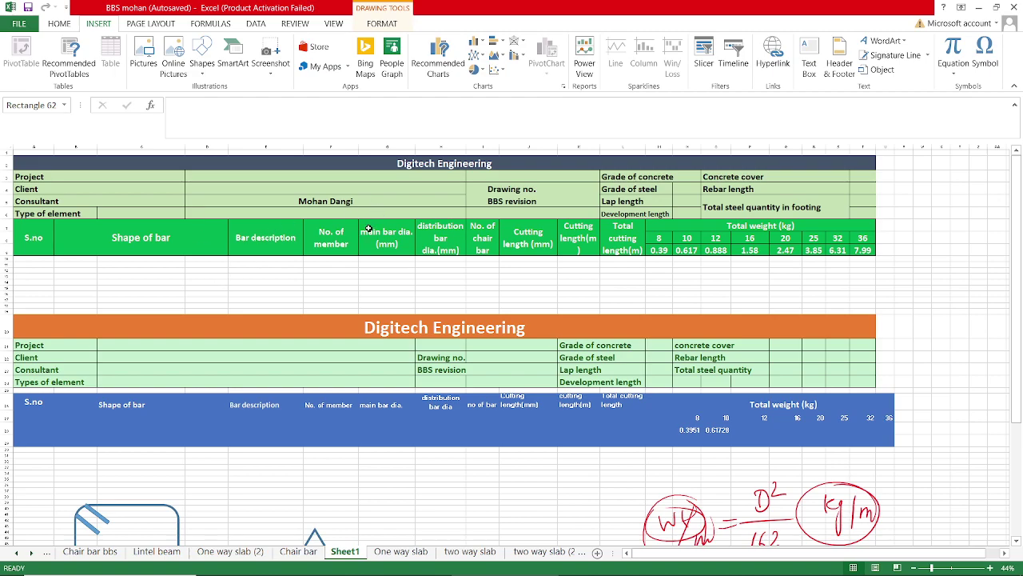
scroll(368, 229, "down", 8)
scroll(217, 247, "up", 6)
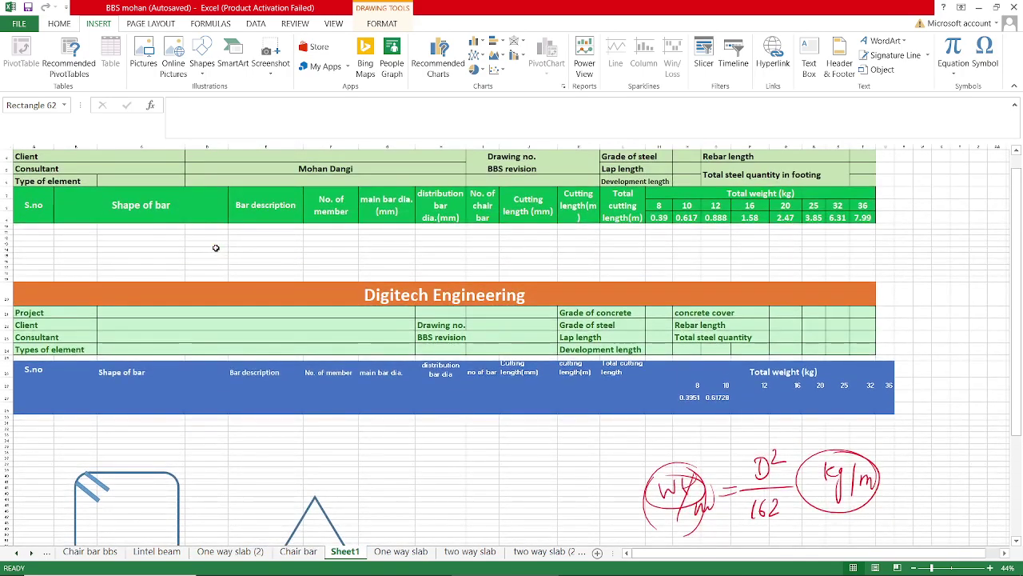
scroll(216, 248, "up", 2)
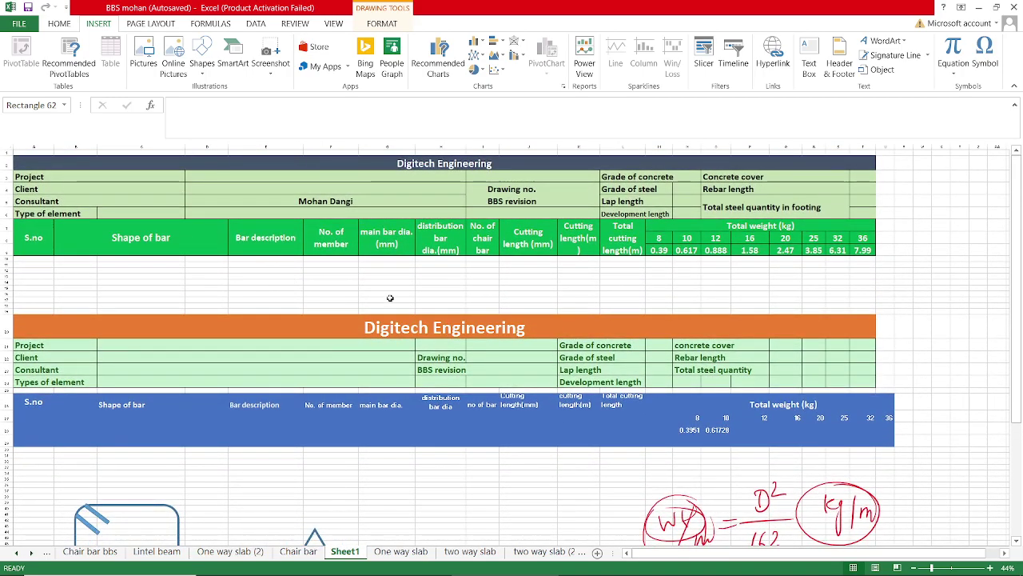
scroll(551, 393, "down", 10)
scroll(551, 393, "down", 5)
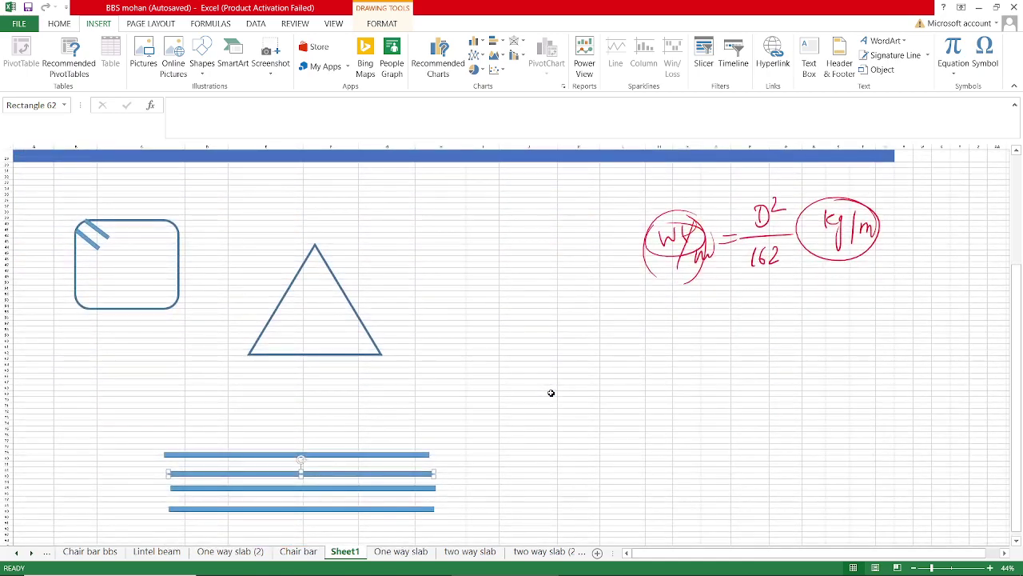
scroll(550, 393, "down", 3)
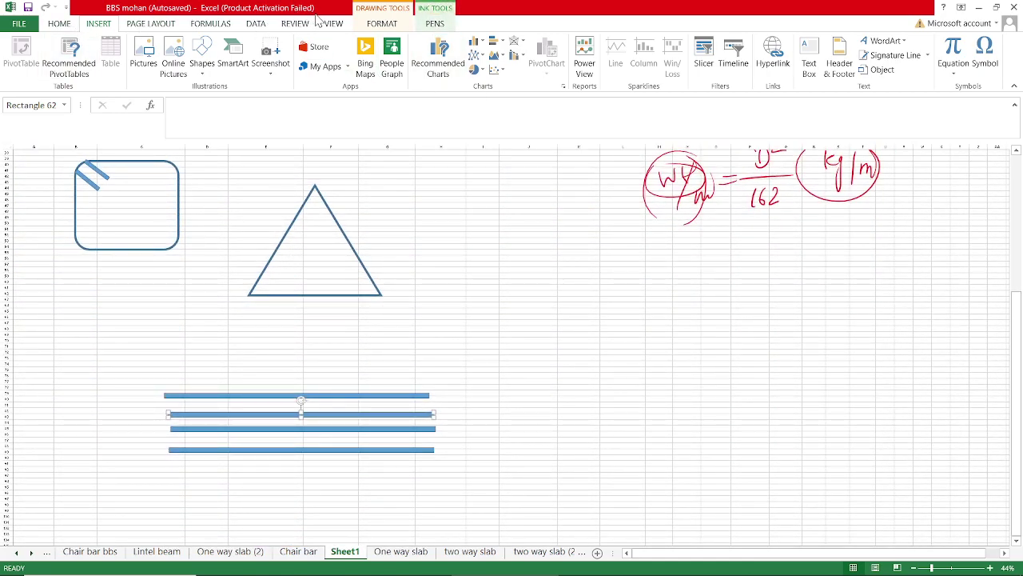
- Add a red slash after '=', a brace in the bracket, and underline 'enter', then stop inking
left_click(387, 223)
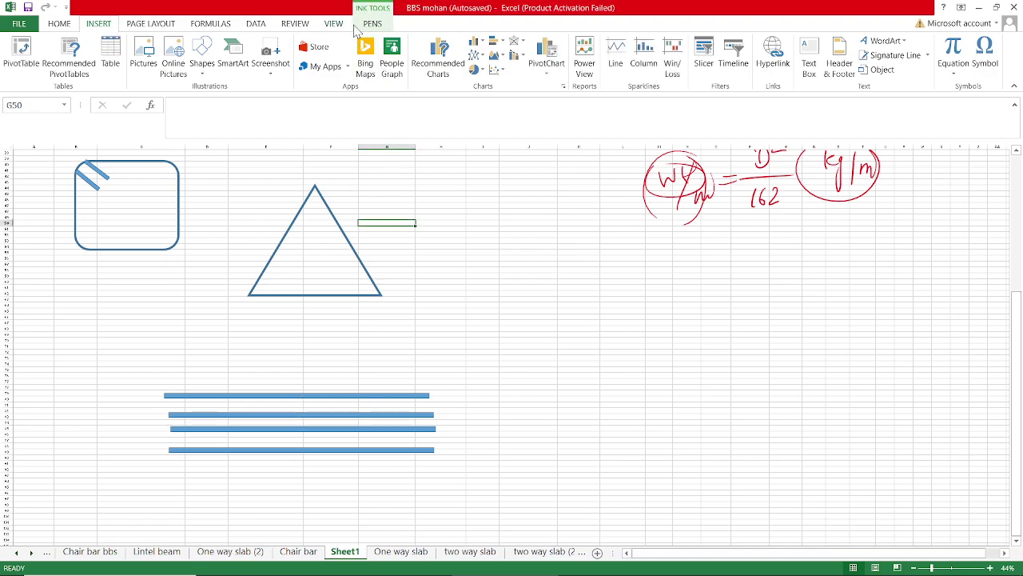
left_click(371, 24)
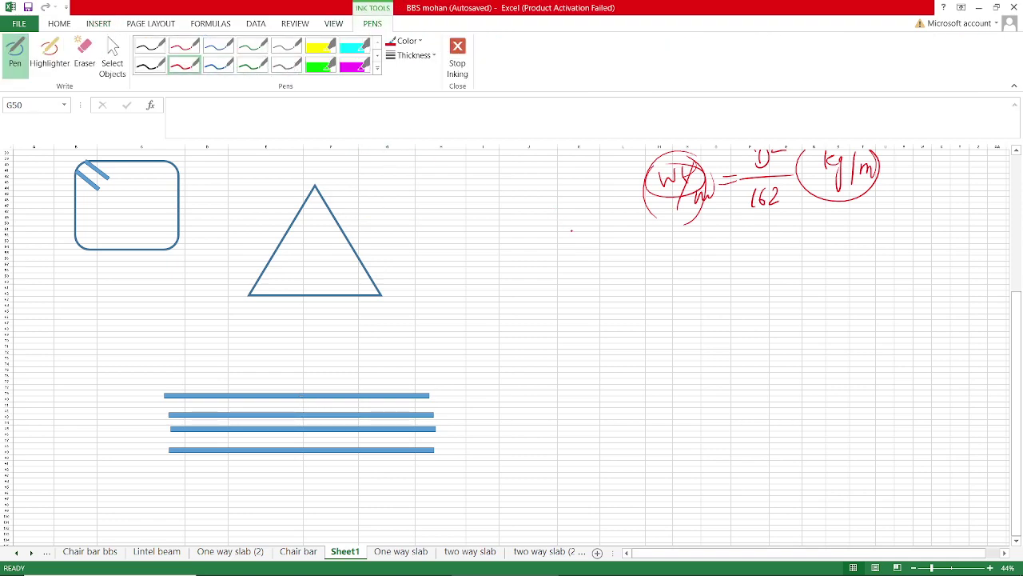
left_click_drag(583, 258, 565, 323)
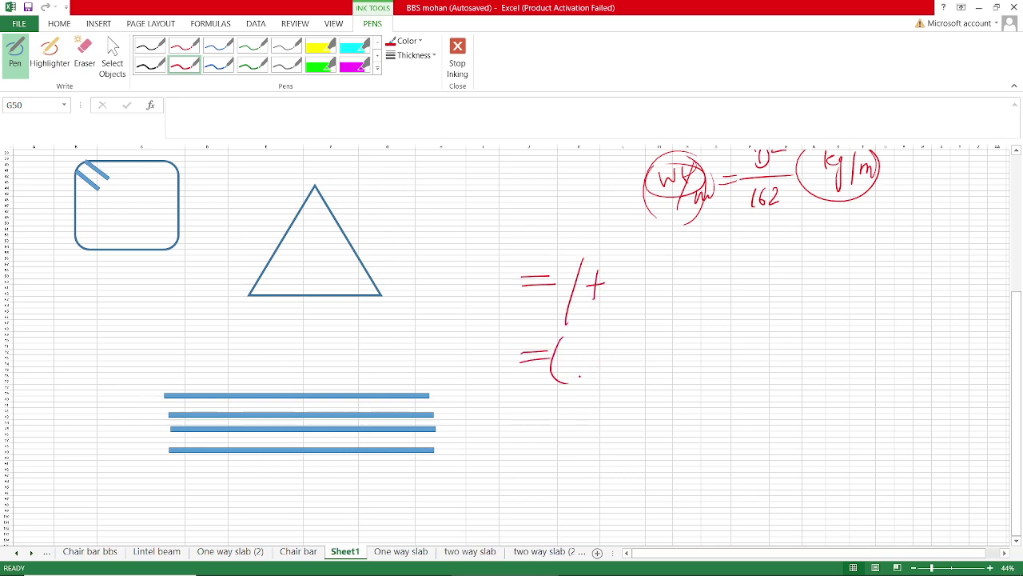
left_click_drag(627, 370, 660, 357)
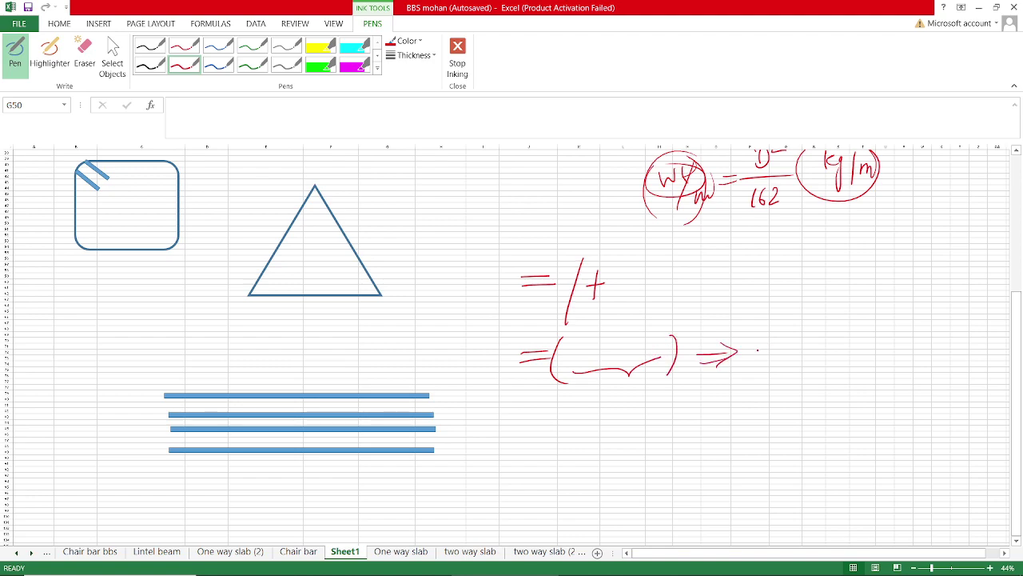
left_click_drag(730, 377, 816, 371)
left_click_drag(744, 387, 797, 381)
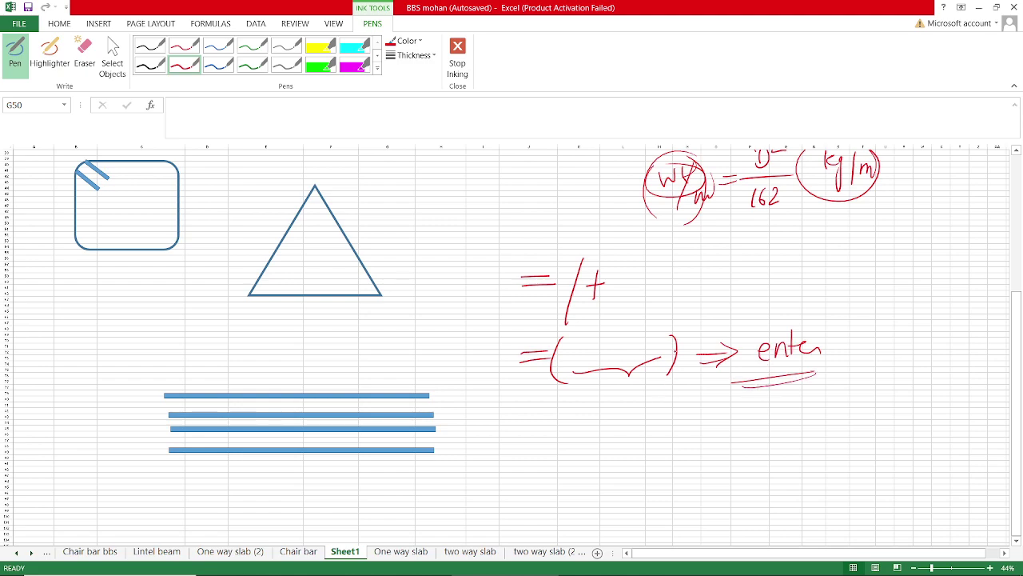
left_click(456, 63)
- Scroll back up the sheet and switch to the Insert tab
scroll(317, 173, "up", 10)
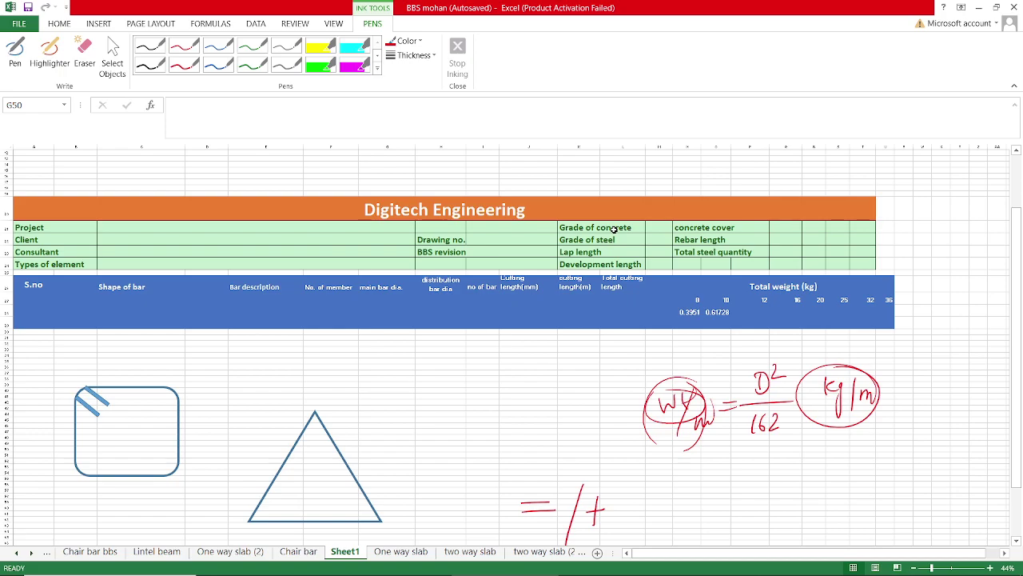
scroll(724, 264, "up", 5)
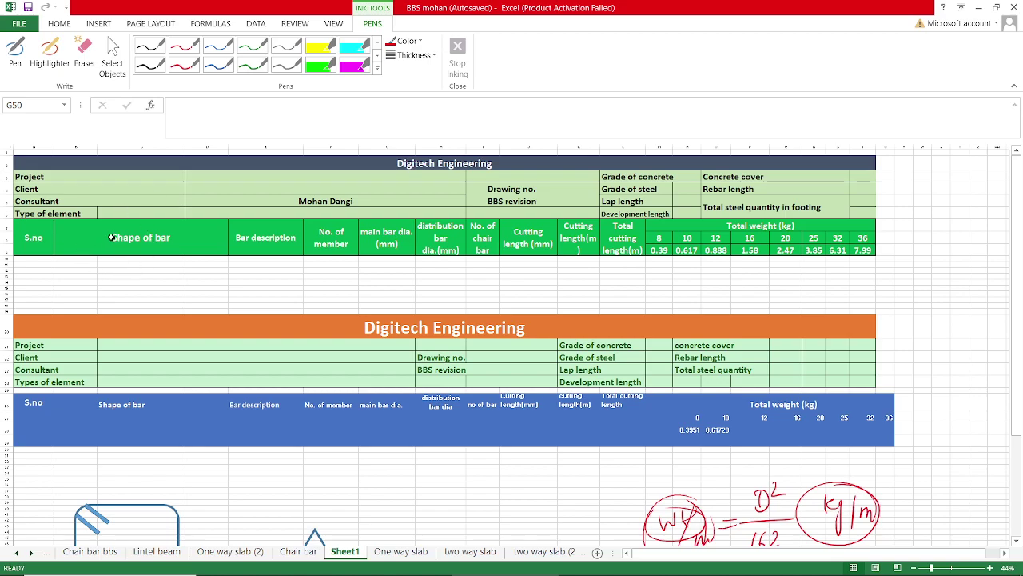
scroll(134, 288, "down", 5)
scroll(134, 287, "down", 2)
scroll(134, 288, "up", 1, "ctrl")
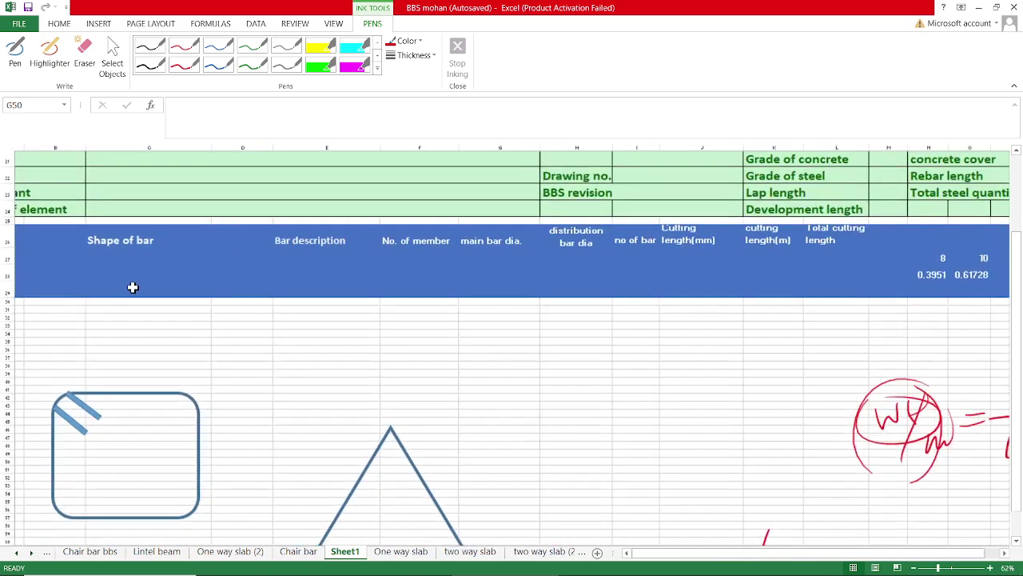
scroll(133, 287, "up", 1, "ctrl")
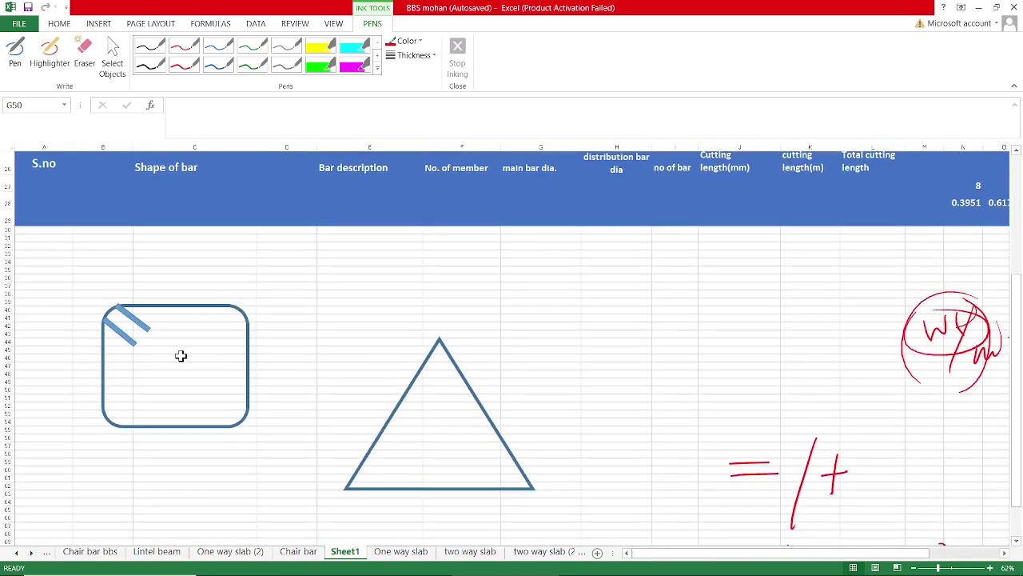
scroll(181, 355, "up", 1, "ctrl")
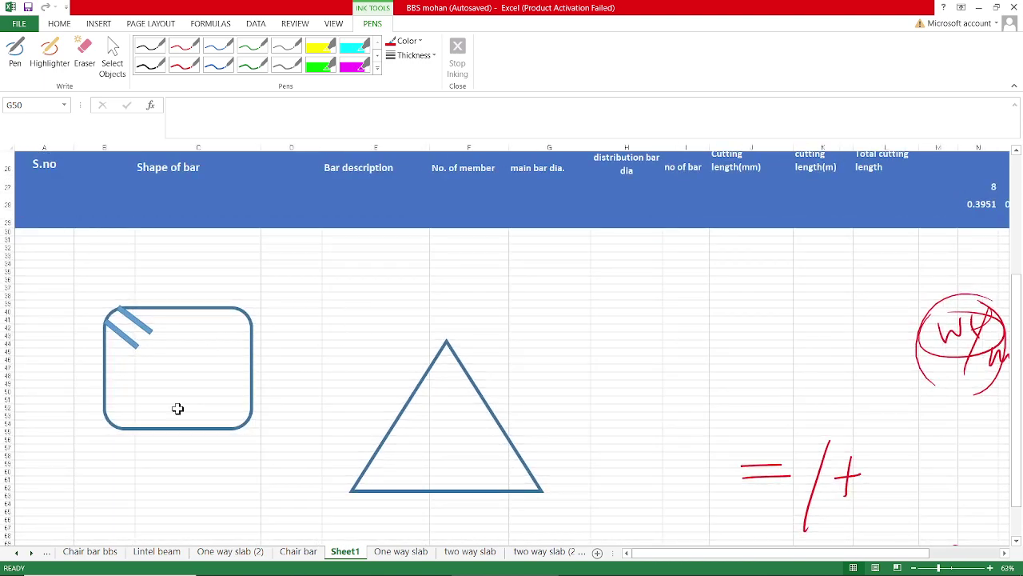
left_click(99, 24)
left_click(201, 56)
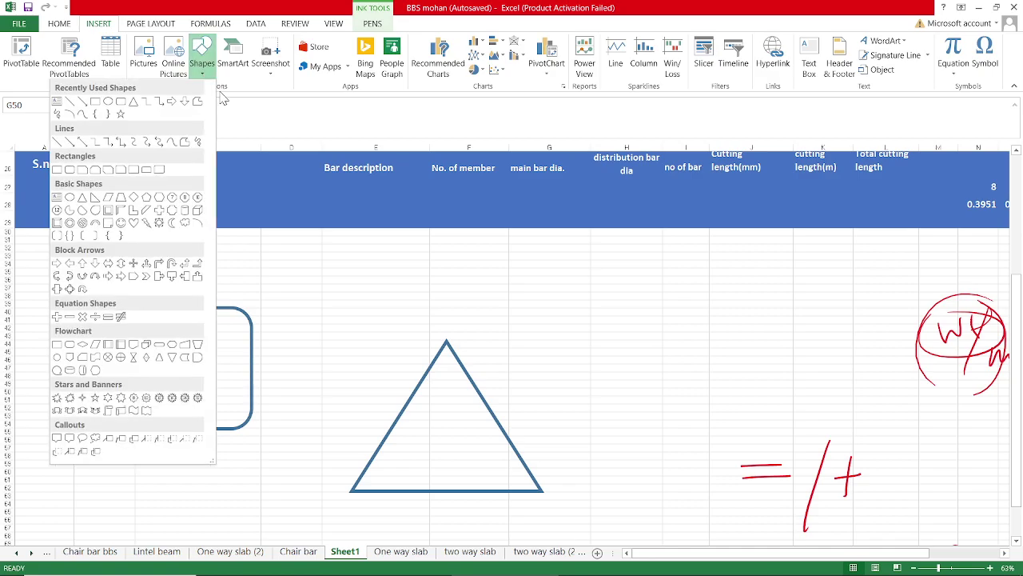
left_click(159, 169)
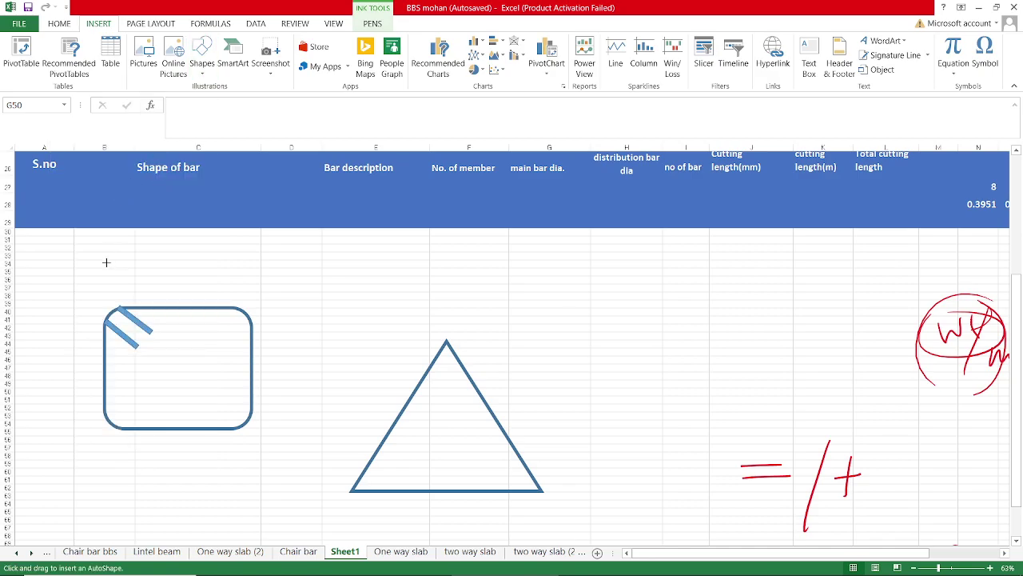
scroll(81, 291, "up", 3)
scroll(136, 260, "down", 4)
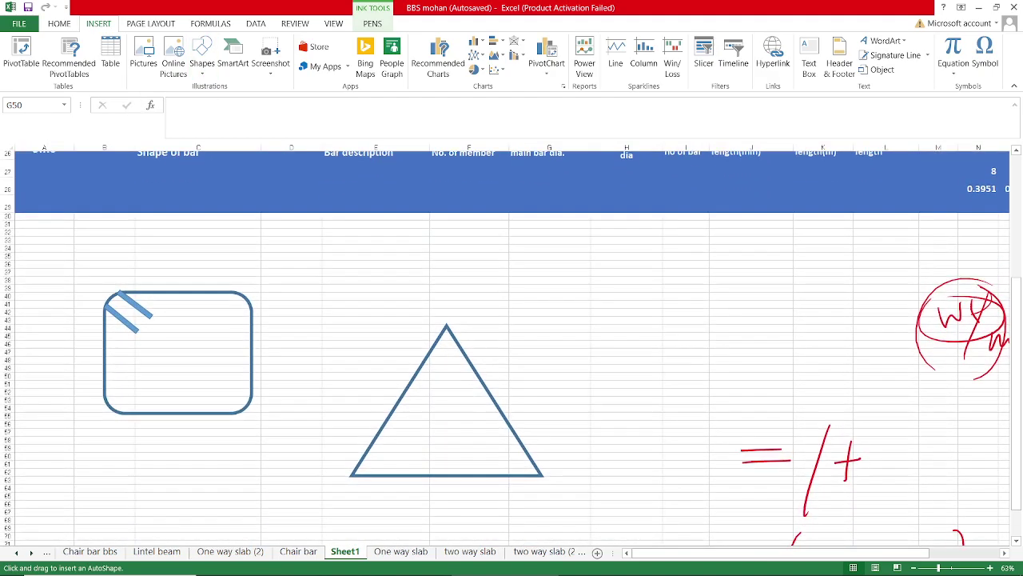
scroll(90, 260, "up", 1)
scroll(91, 261, "down", 1)
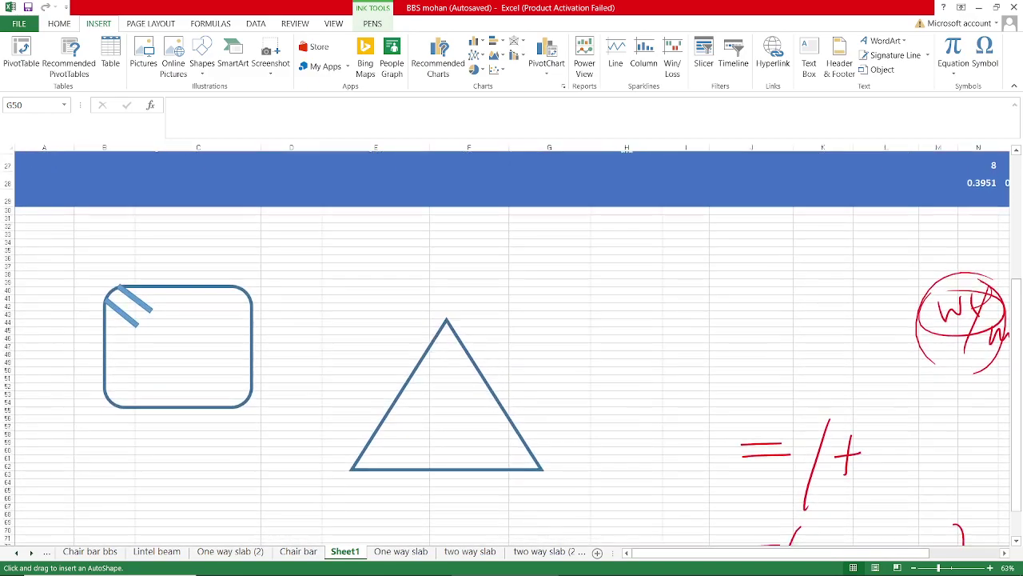
left_click(201, 57)
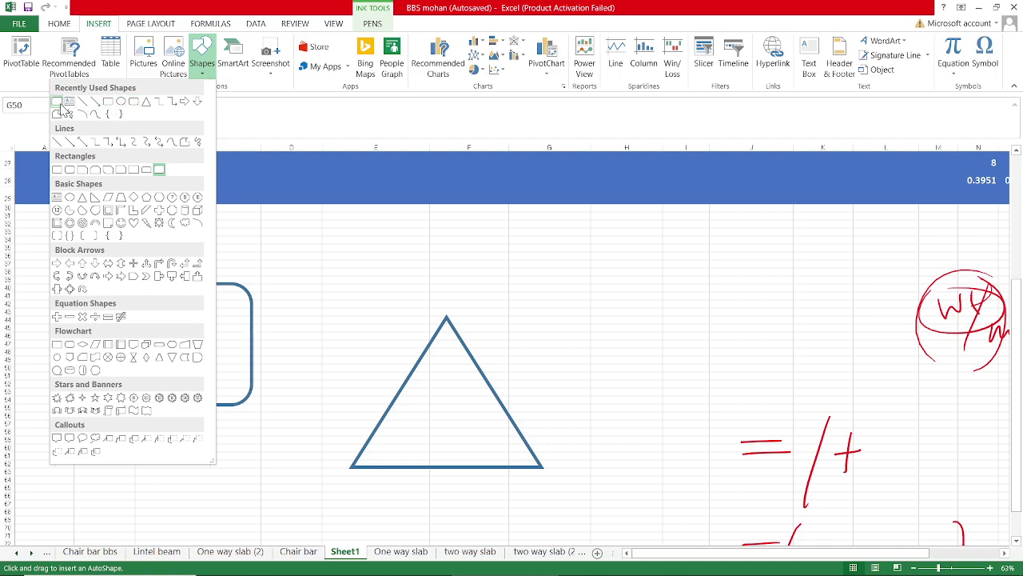
left_click(70, 114)
scroll(72, 240, "up", 1)
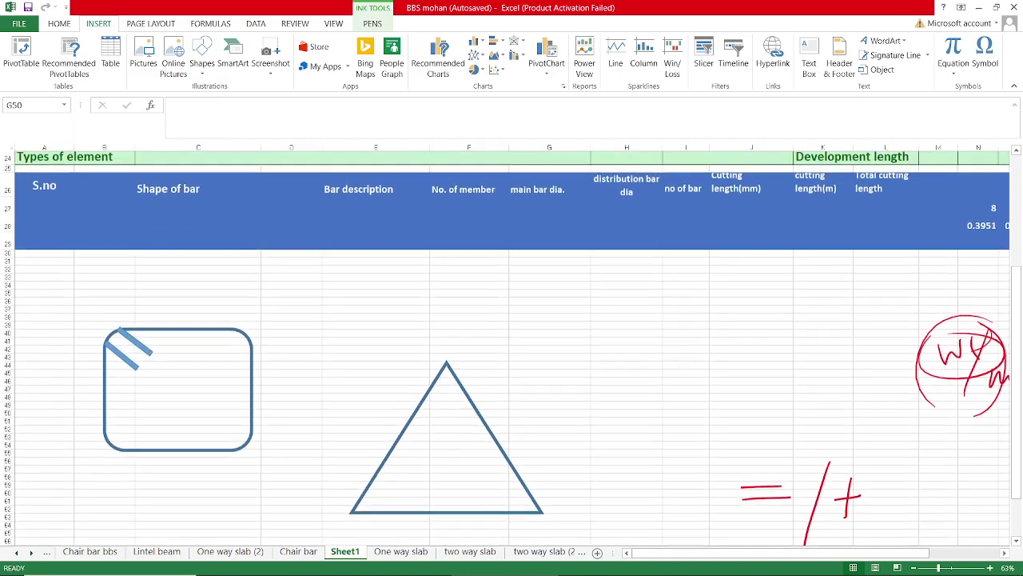
scroll(57, 220, "down", 2)
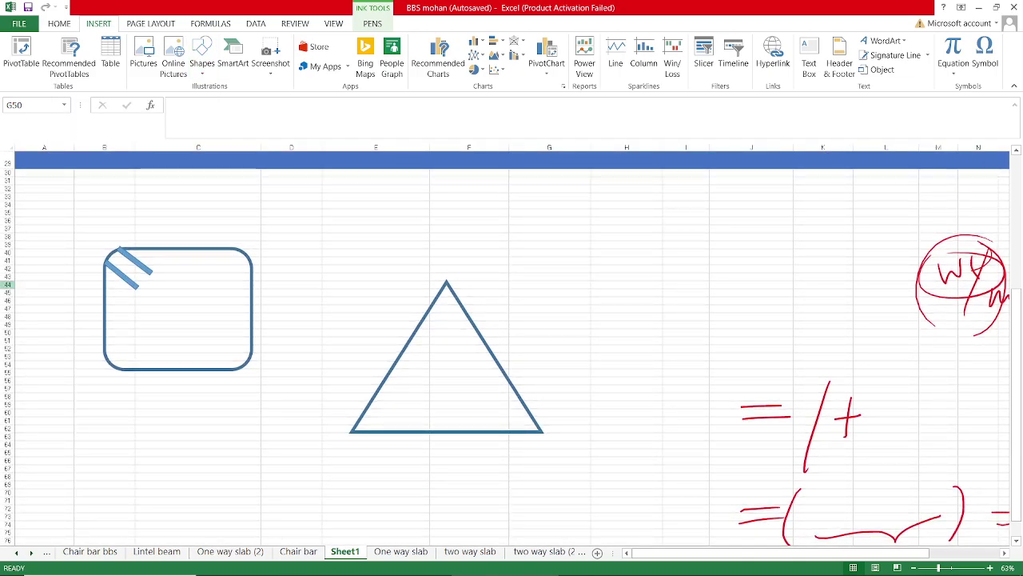
left_click(78, 229)
left_click_drag(84, 238, 258, 375)
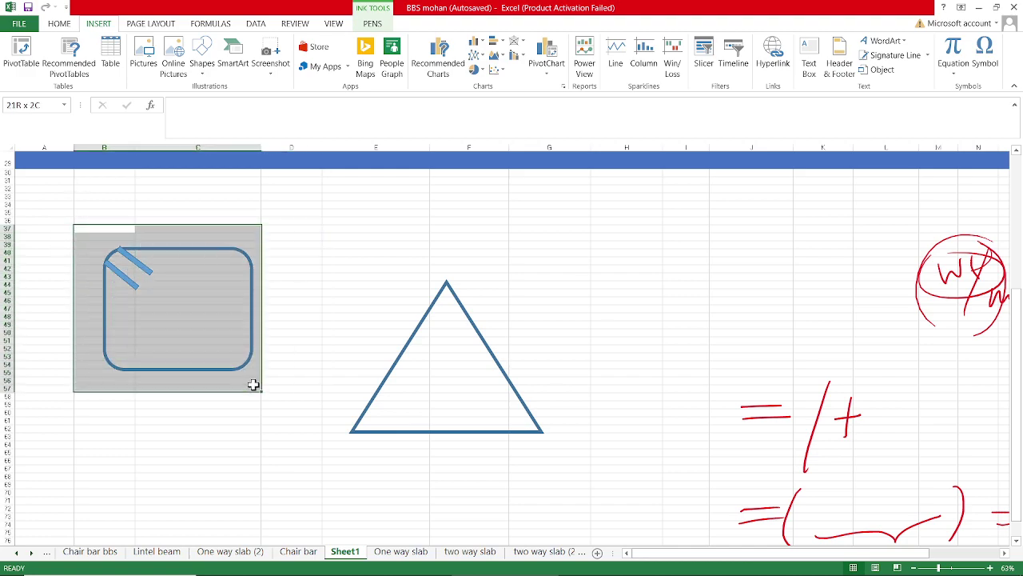
left_click_drag(258, 375, 243, 391)
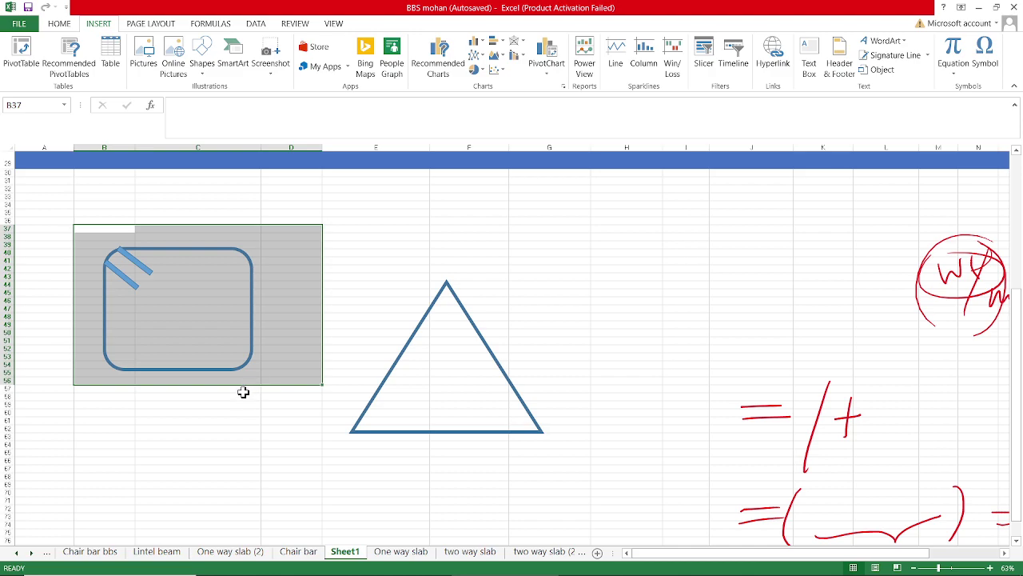
left_click(179, 437)
- Draw a trial blue rounded square over the stirrup, then delete it
left_click(203, 70)
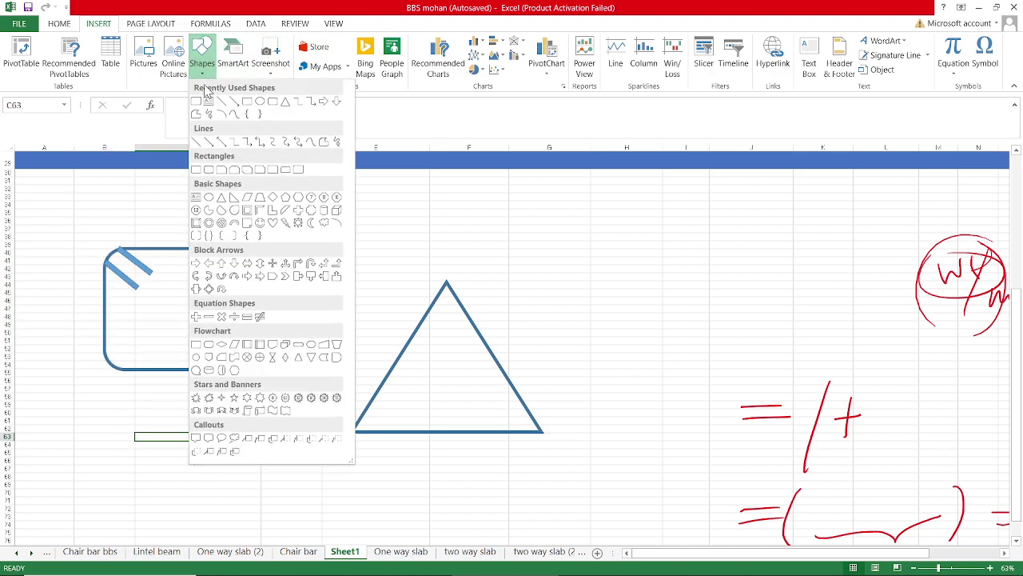
left_click(199, 105)
left_click_drag(97, 222, 271, 391)
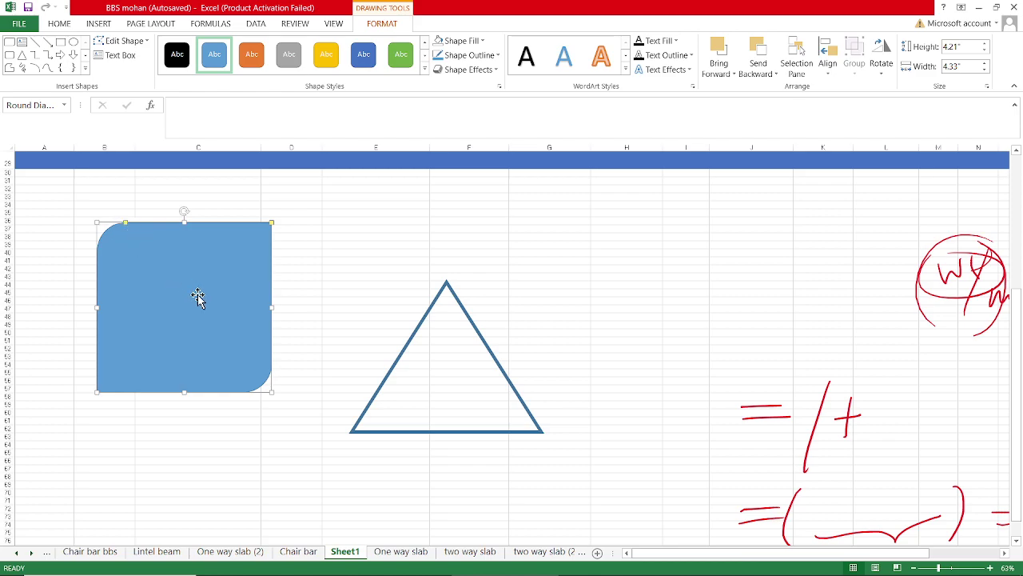
key("Escape")
key("Delete")
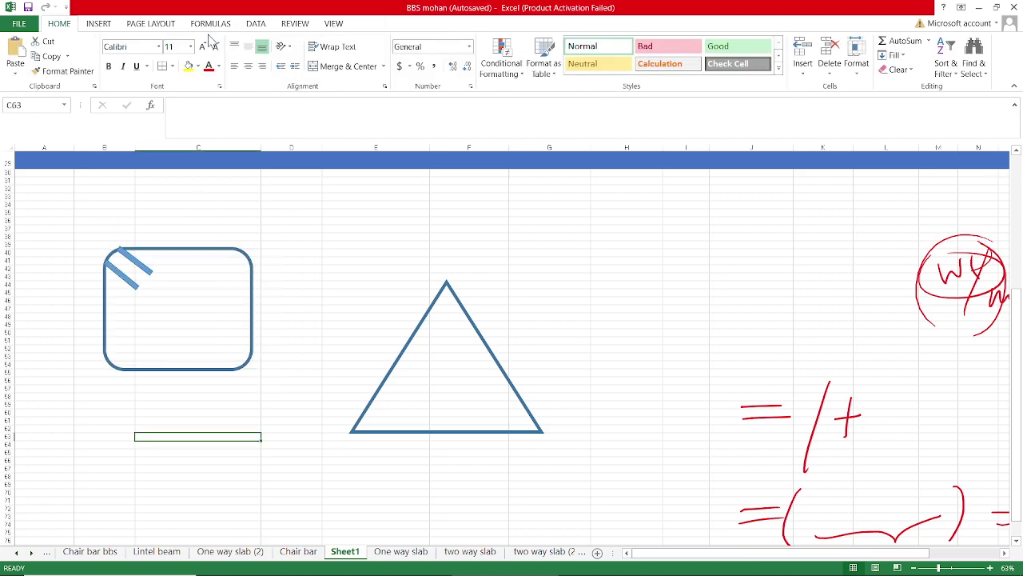
- Draw a rectangle enclosing the stirrup diagram
left_click(98, 24)
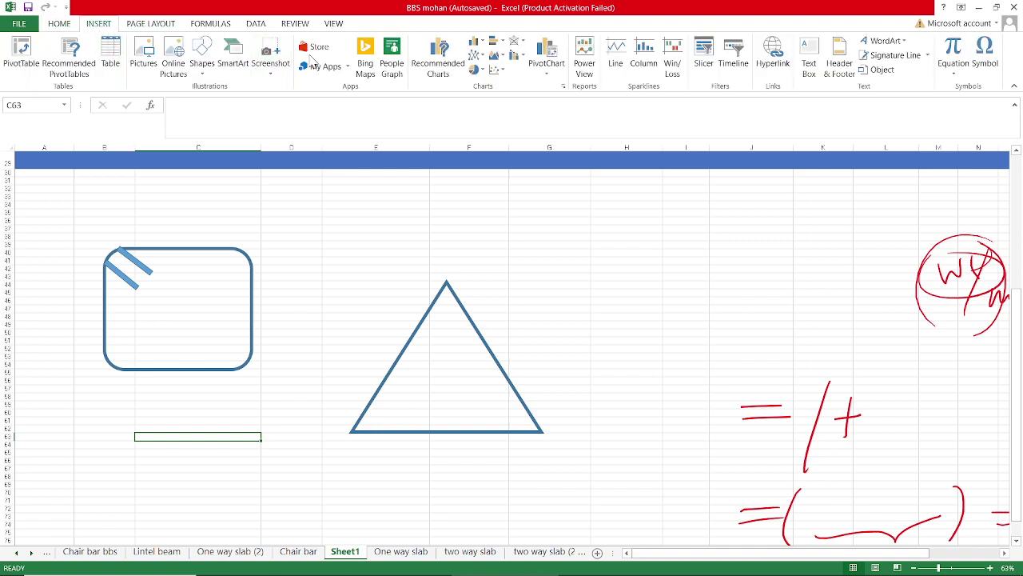
left_click(200, 64)
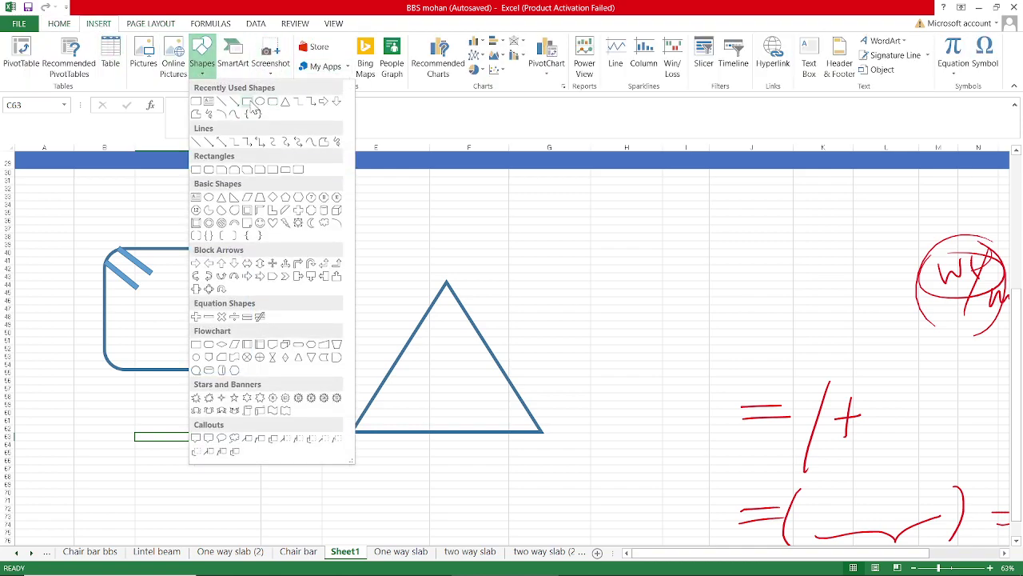
left_click(244, 102)
left_click_drag(95, 235, 266, 384)
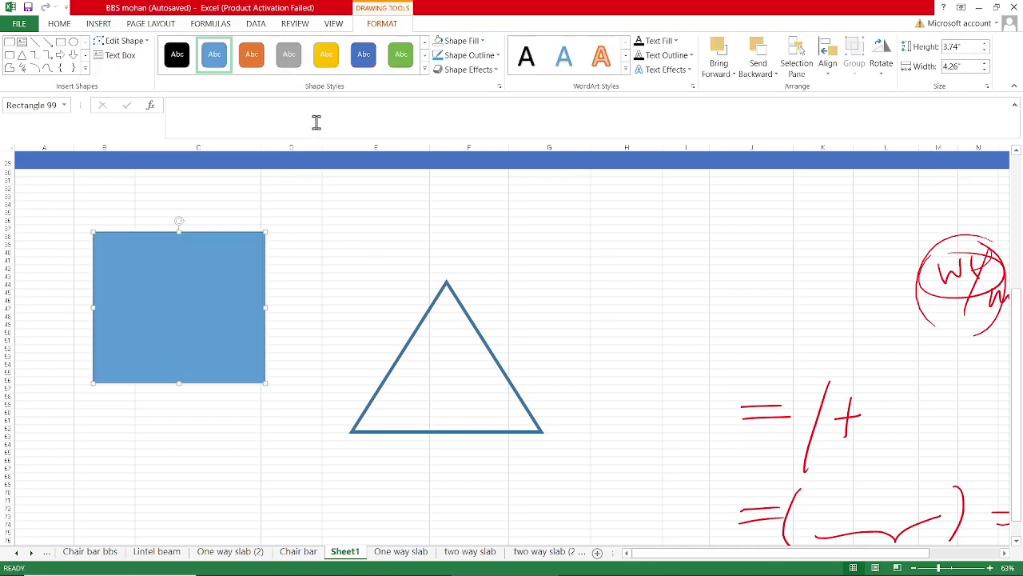
- Give the rectangle No Fill and a 6 pt outline weight
left_click(456, 44)
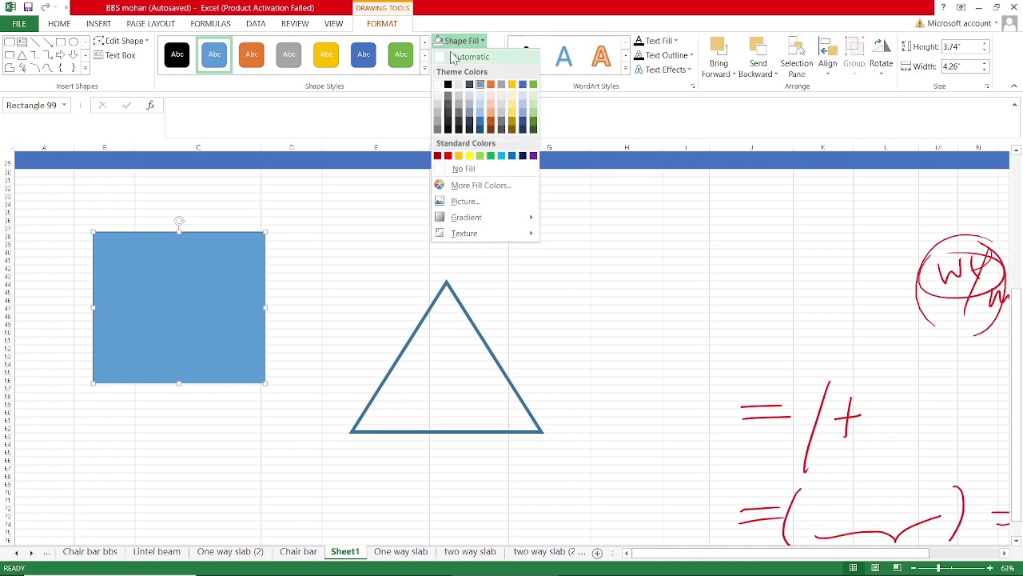
left_click(463, 167)
left_click(468, 55)
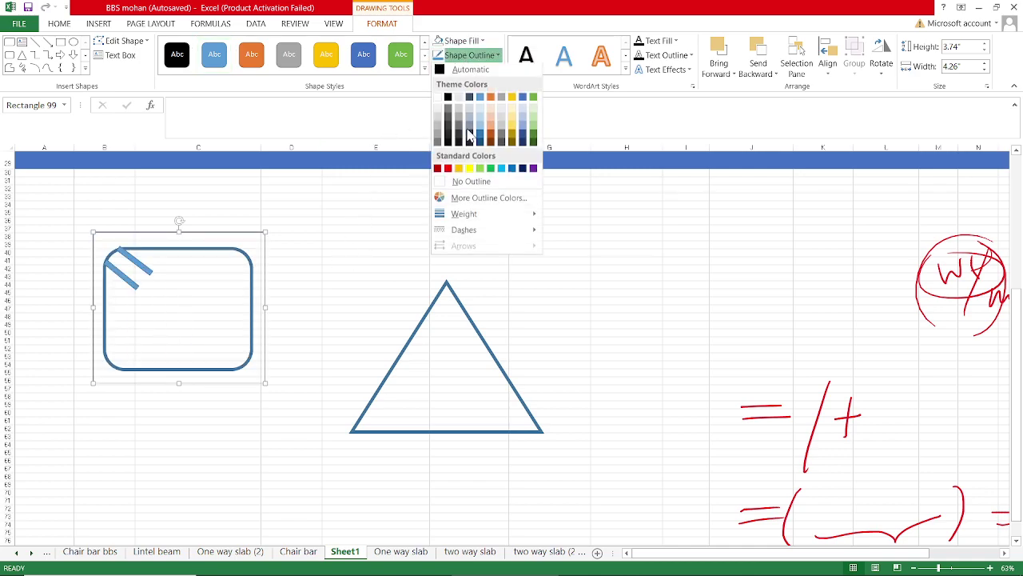
mouse_move(460, 215)
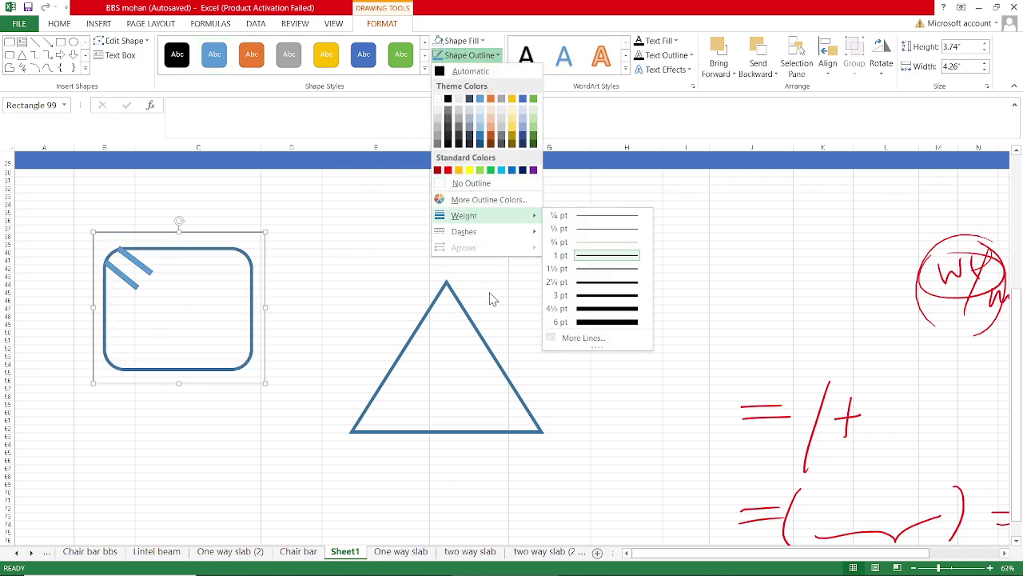
left_click(582, 316)
left_click(393, 294)
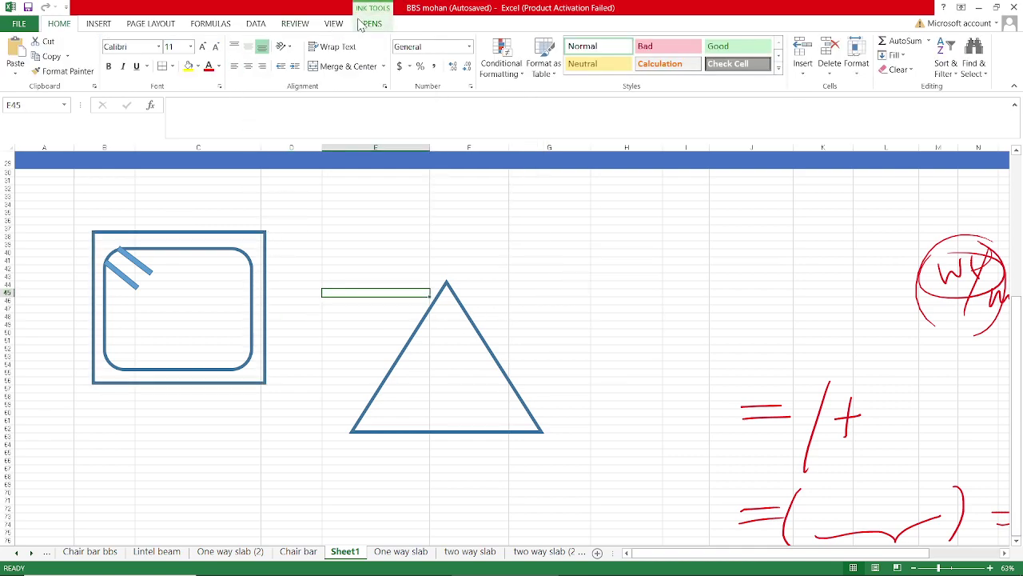
- With the ink pen, handwrite the 300mm labels on the square's top and side
left_click(369, 25)
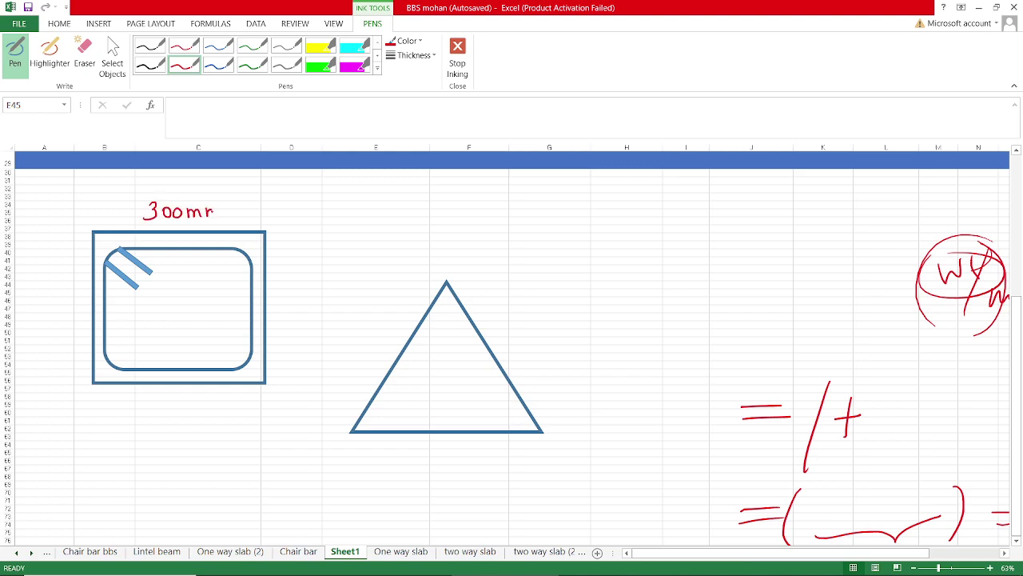
left_click_drag(286, 295, 283, 303)
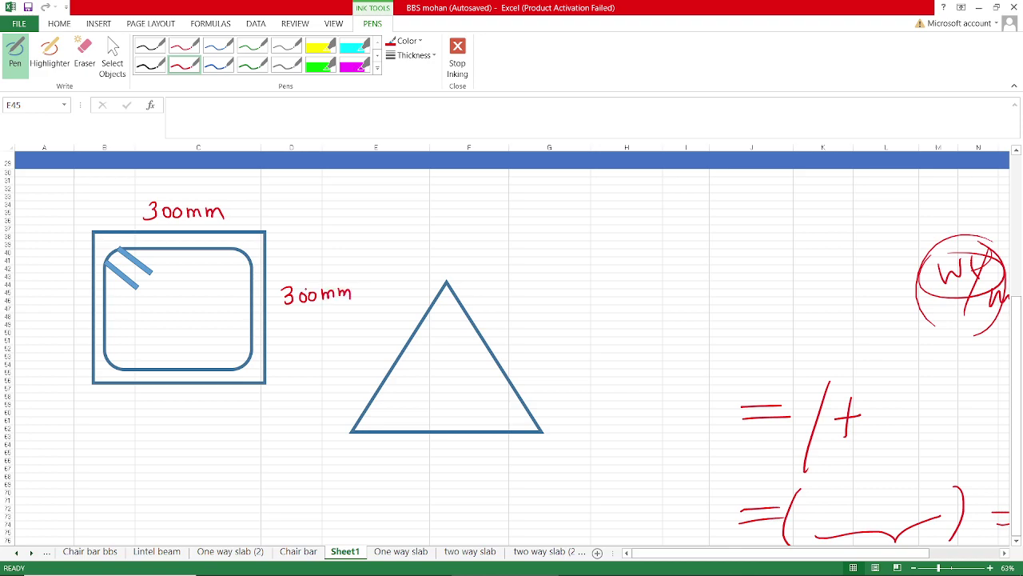
left_click_drag(286, 316, 364, 304)
- Ink an arrow from the top-right corner pointing to a circled CL
left_click_drag(304, 242, 349, 234)
mouse_move(331, 228)
left_mouse_down()
mouse_move(331, 243)
mouse_move(394, 239)
mouse_move(338, 233)
left_mouse_up()
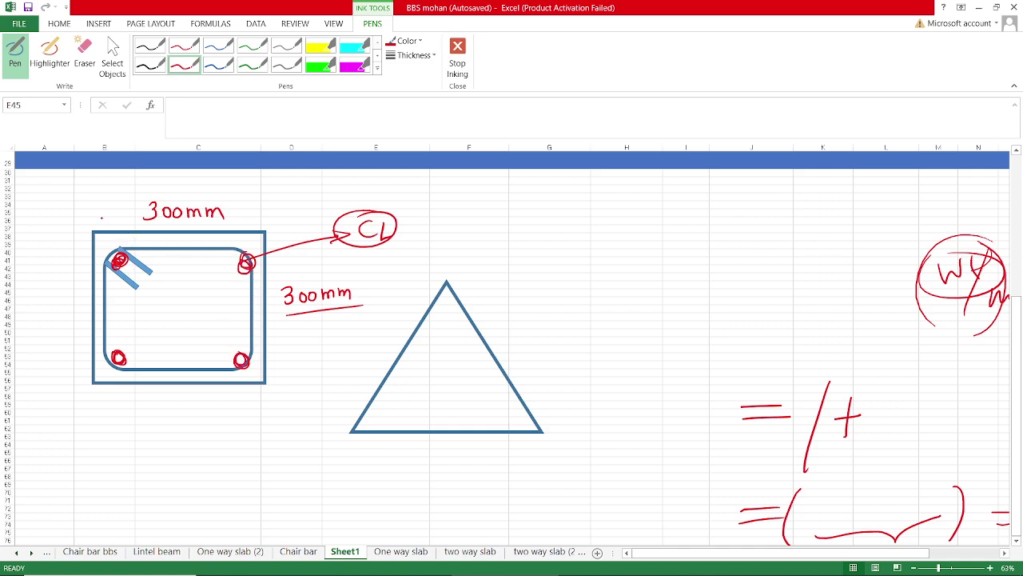
left_click(111, 27)
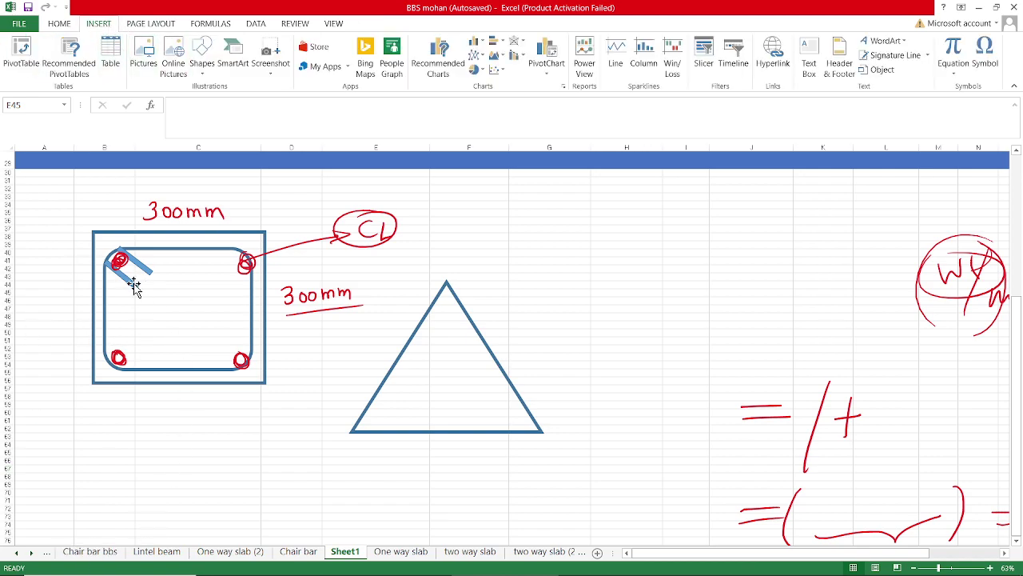
- Draw a small blue oval dot near column G and duplicate it with Ctrl+D
left_click(201, 60)
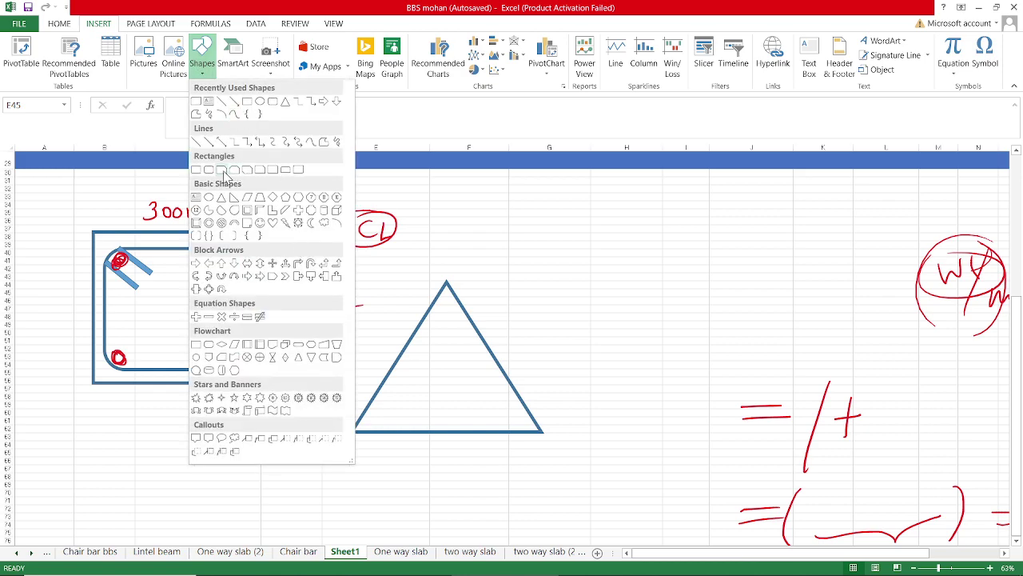
left_click(221, 198)
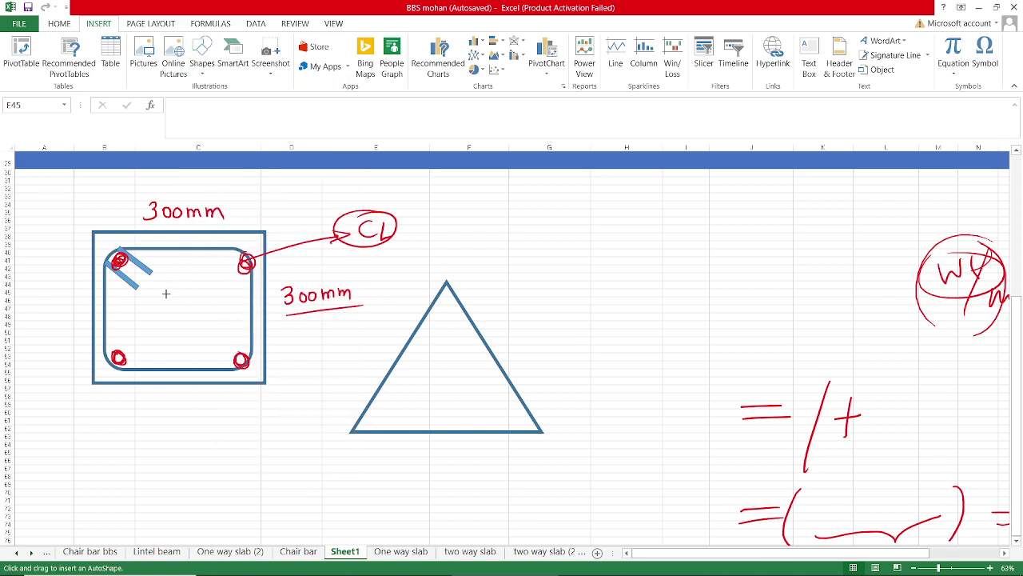
left_click_drag(577, 223, 597, 241)
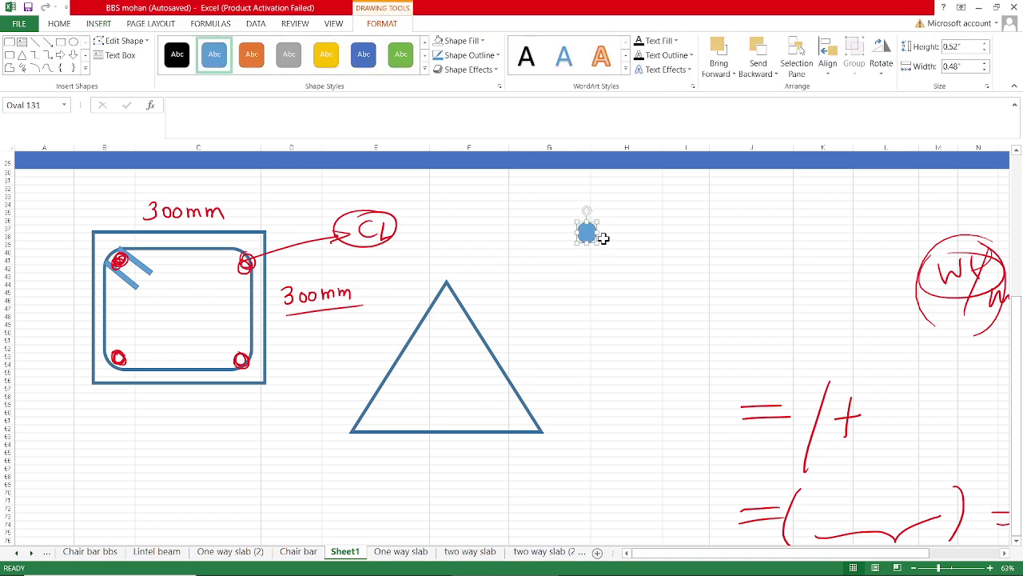
key("ctrl+d")
key("ctrl+d")
key("ctrl+d")
key("ctrl+d")
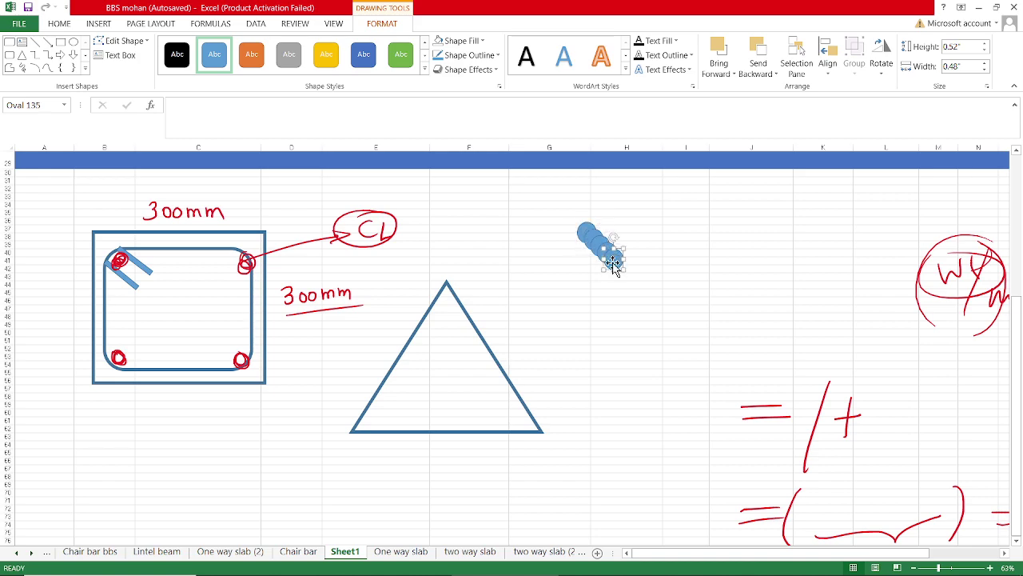
- Move dot copies onto the stirrup's four corners
left_click_drag(612, 258, 118, 354)
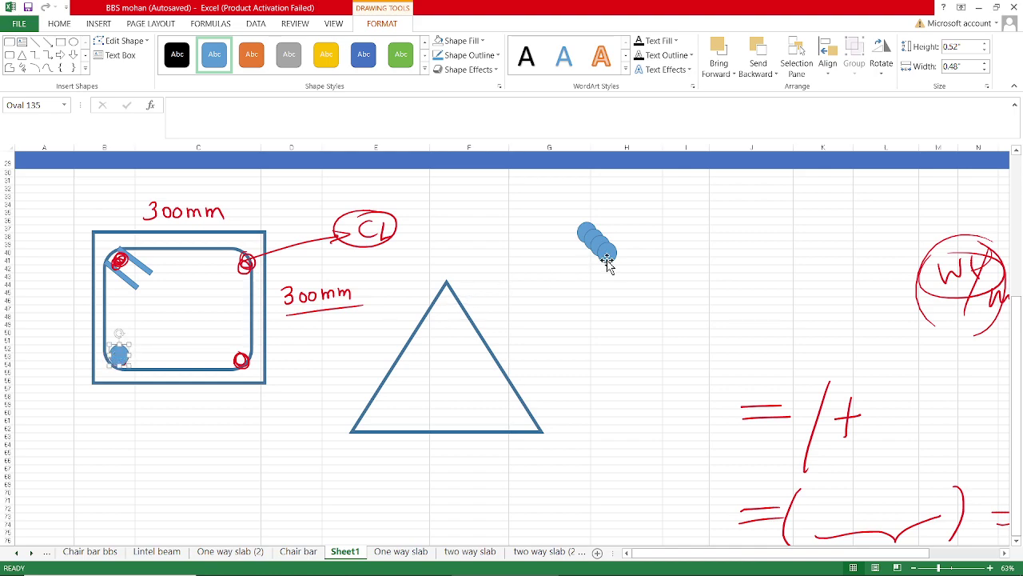
mouse_move(605, 255)
left_mouse_down()
mouse_move(93, 388)
mouse_move(236, 356)
left_mouse_up()
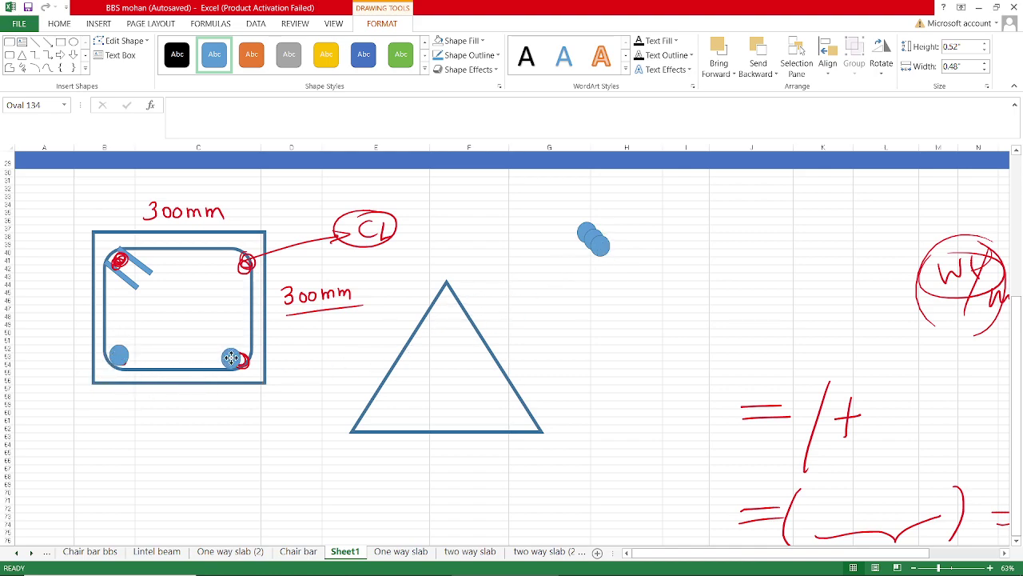
left_click_drag(600, 246, 238, 261)
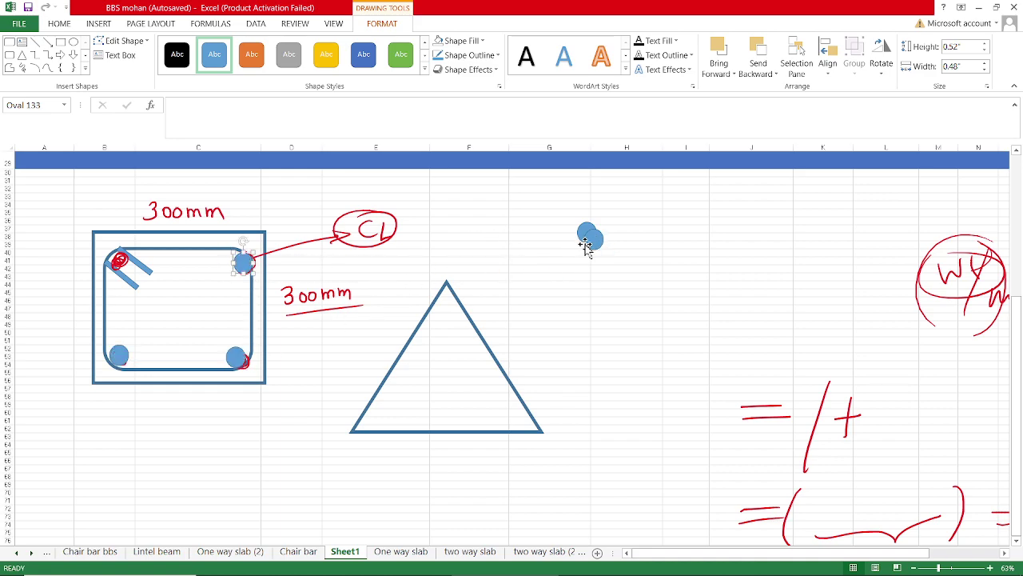
mouse_move(591, 243)
left_mouse_down()
mouse_move(106, 272)
mouse_move(118, 258)
left_mouse_up()
scroll(466, 328, "up", 3)
scroll(467, 327, "up", 5)
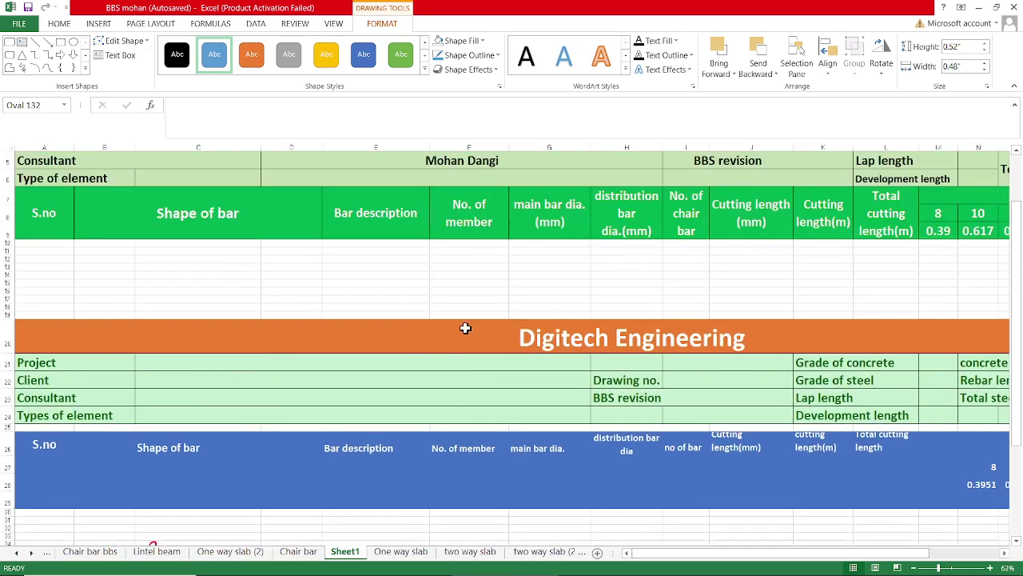
scroll(467, 328, "up", 1)
scroll(465, 328, "up", 1)
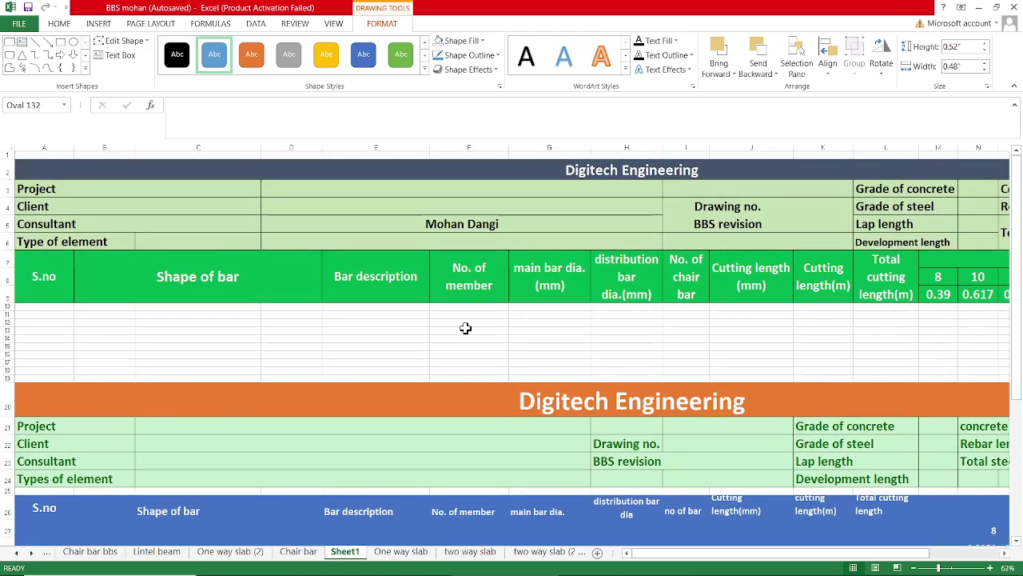
scroll(465, 327, "down", 1)
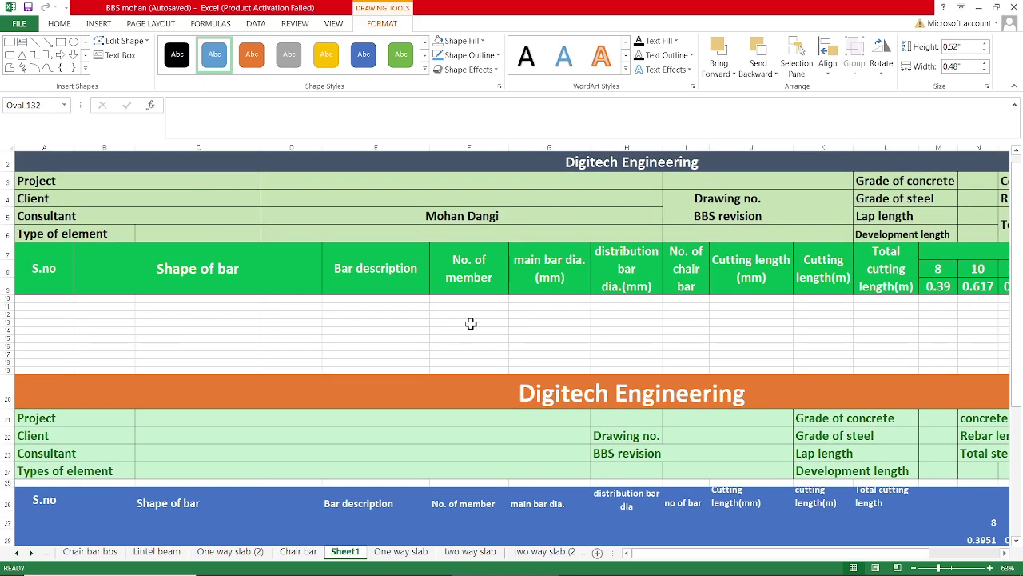
scroll(639, 256, "down", 1)
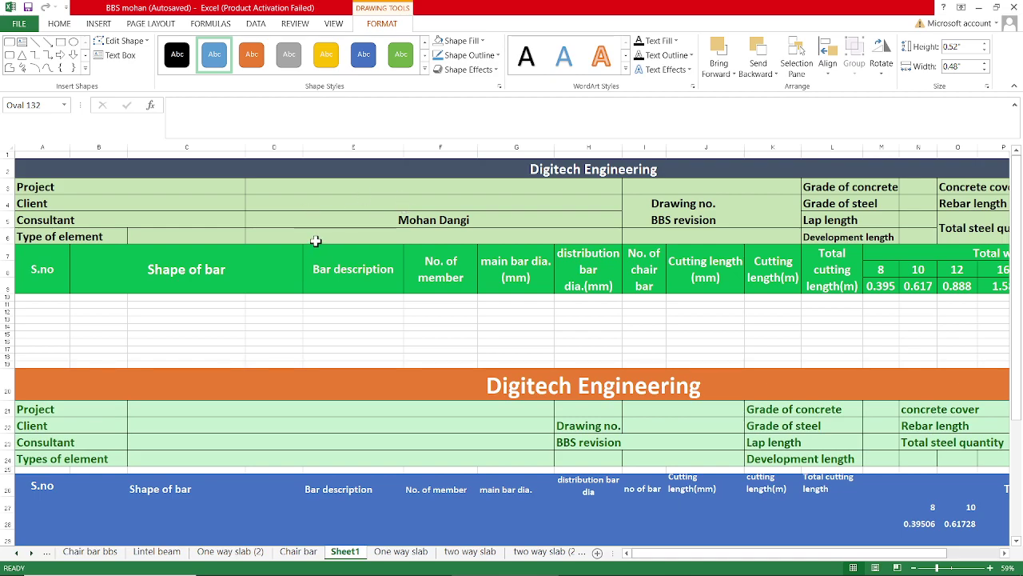
scroll(316, 240, "right", 5)
scroll(316, 240, "left", 3)
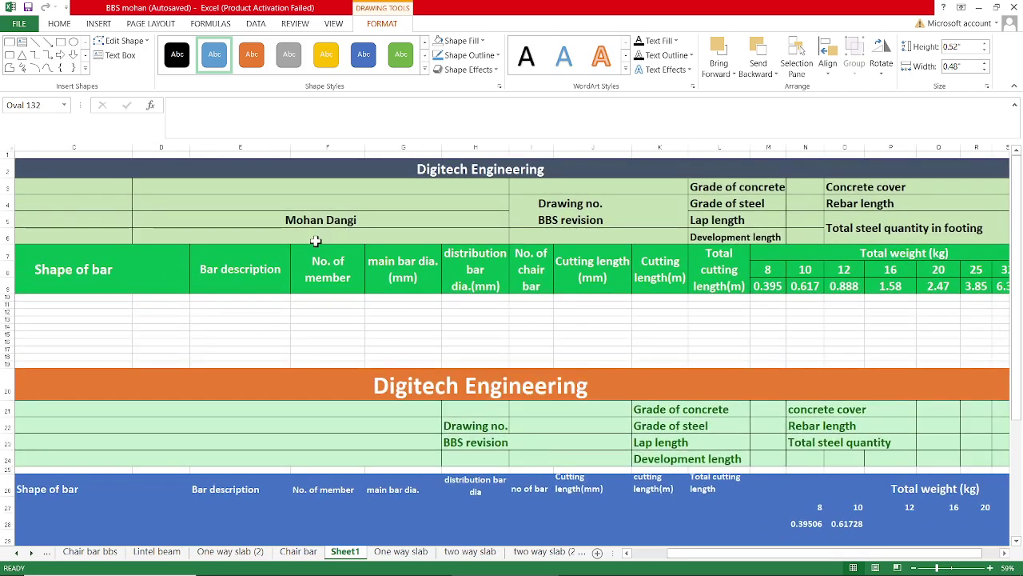
scroll(316, 240, "down", 2)
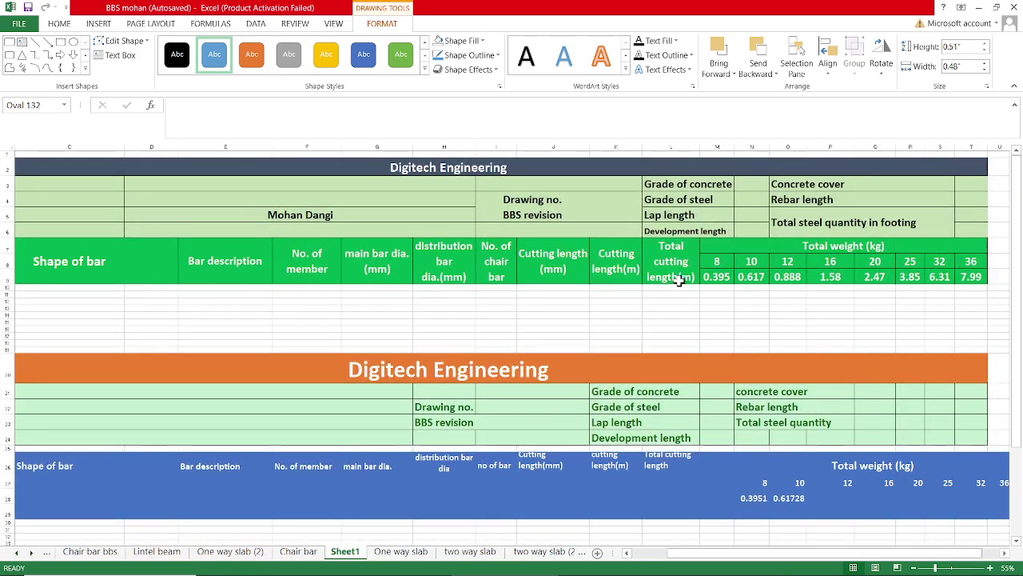
scroll(458, 232, "left", 3)
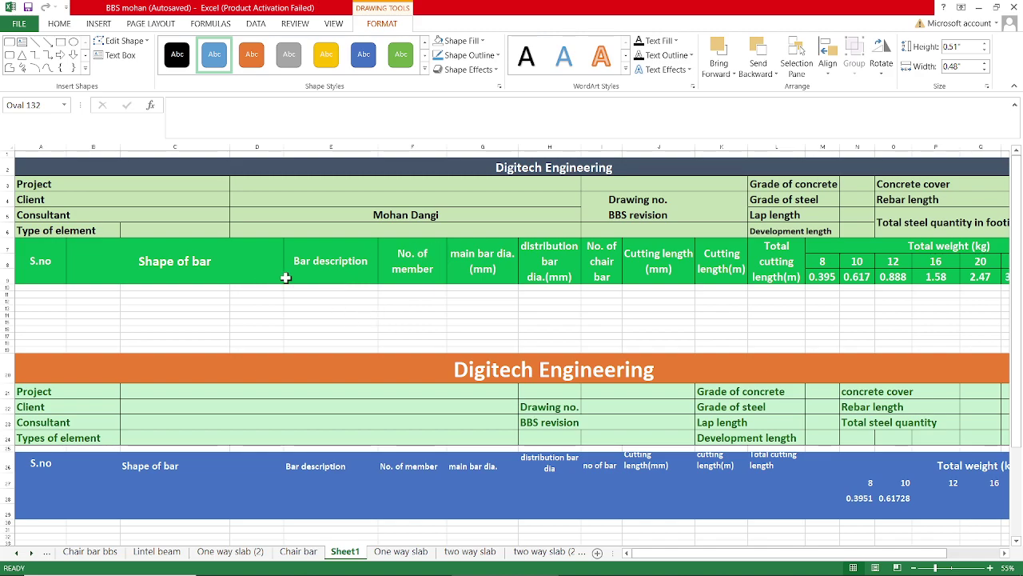
scroll(286, 278, "down", 2)
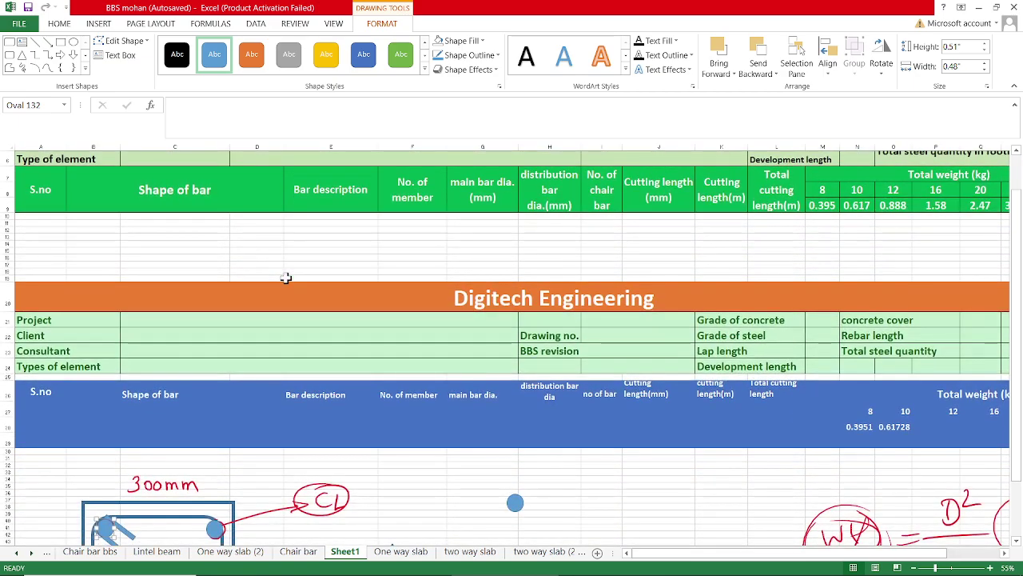
scroll(402, 267, "up", 2)
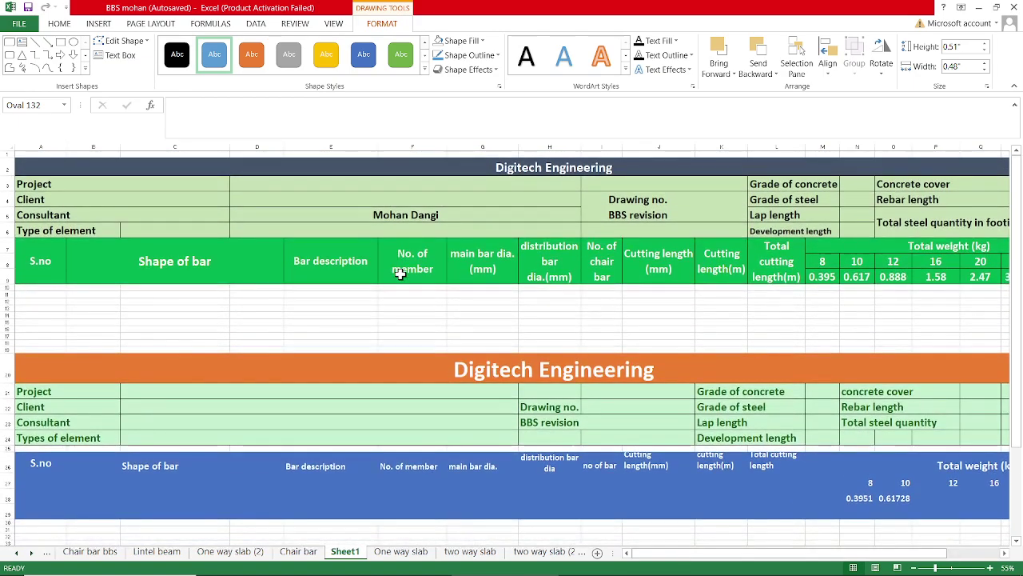